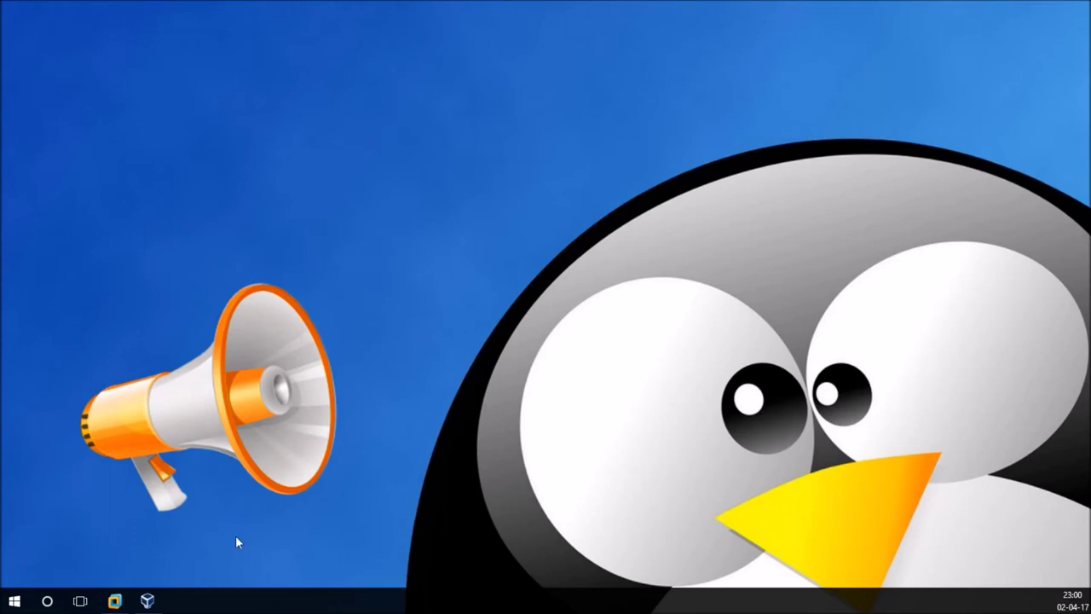
Restore VMware Workstation, glance at the VirtualBox Manager, then bring VMware back to the front.
{"action": "mouse_move", "coordinate": [115, 601]}
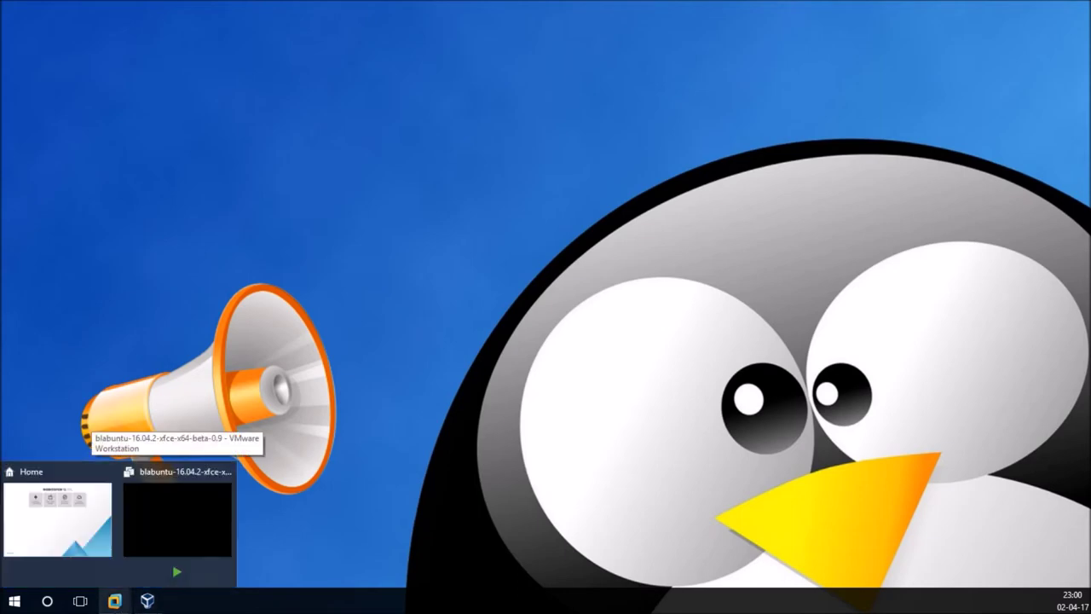
{"action": "left_click", "coordinate": [137, 532]}
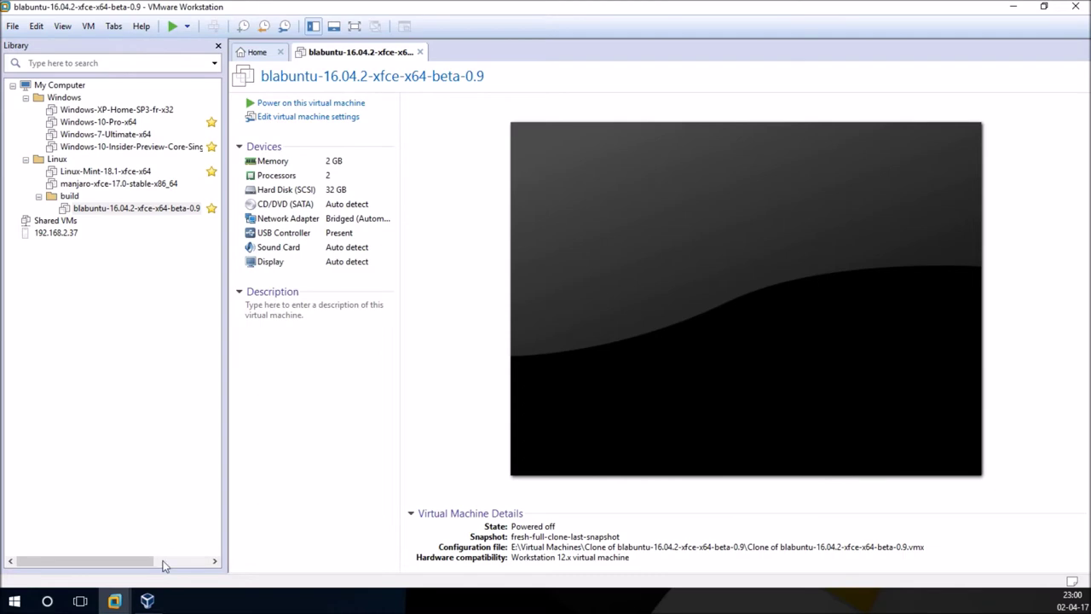
{"action": "mouse_move", "coordinate": [146, 601]}
{"action": "left_click", "coordinate": [158, 542]}
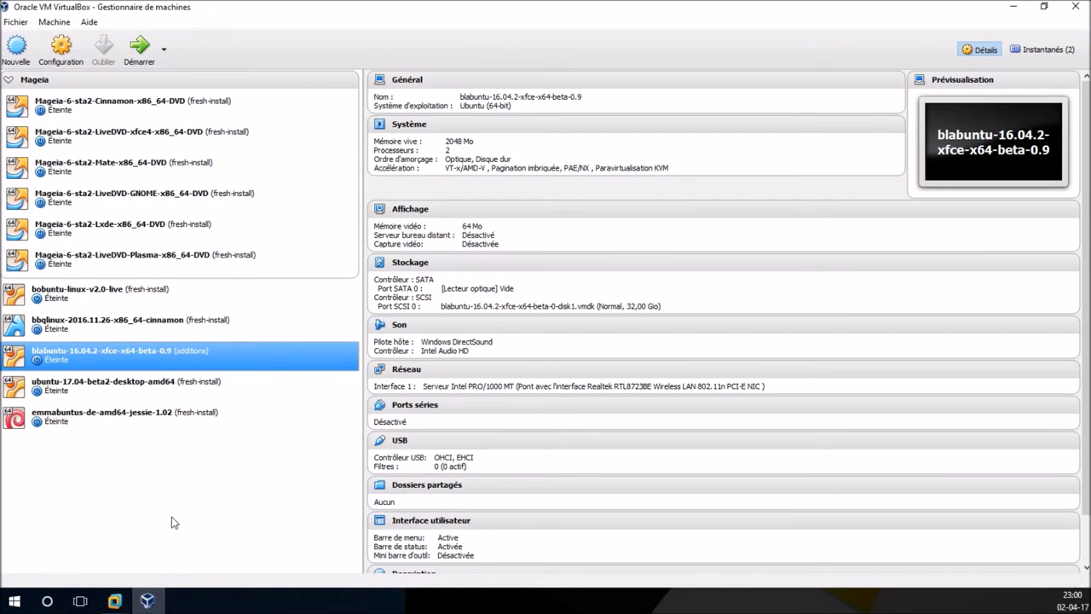
{"action": "mouse_move", "coordinate": [114, 601]}
{"action": "left_click", "coordinate": [168, 542]}
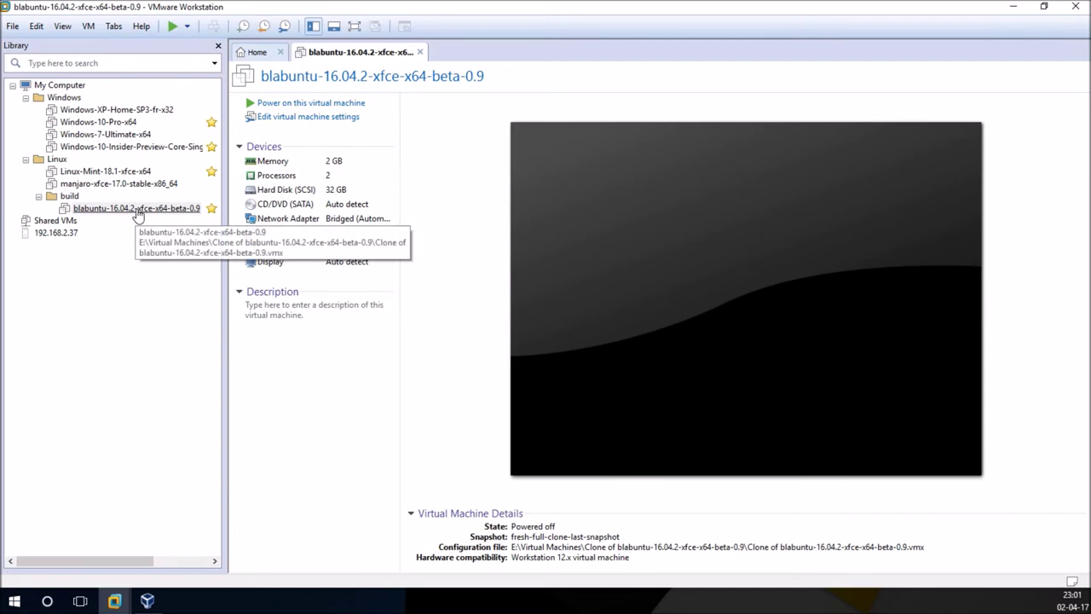
{"action": "left_click", "coordinate": [136, 209]}
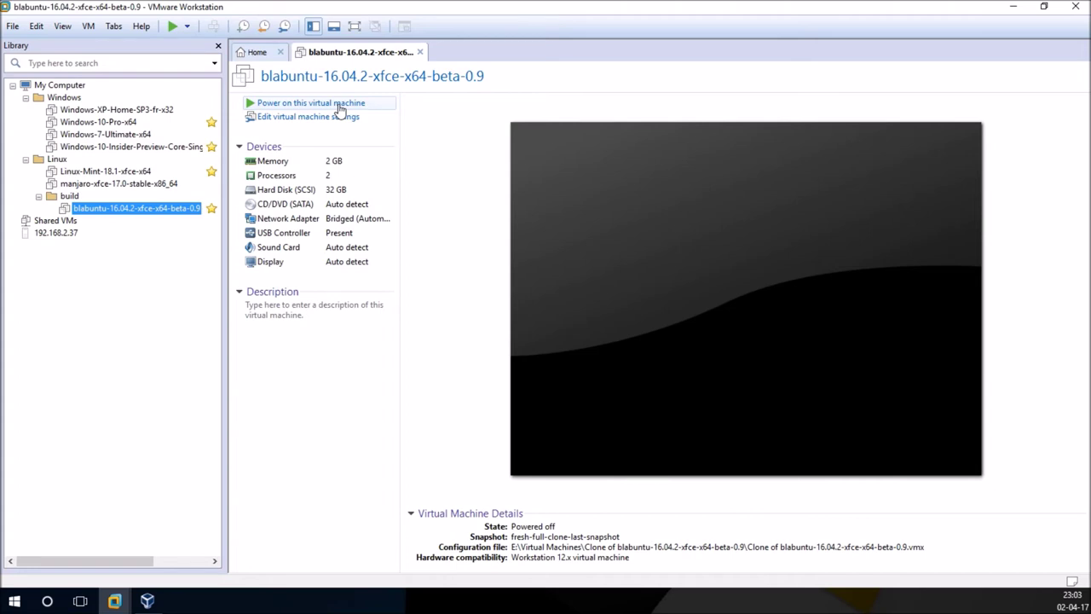
{"action": "left_click", "coordinate": [339, 104]}
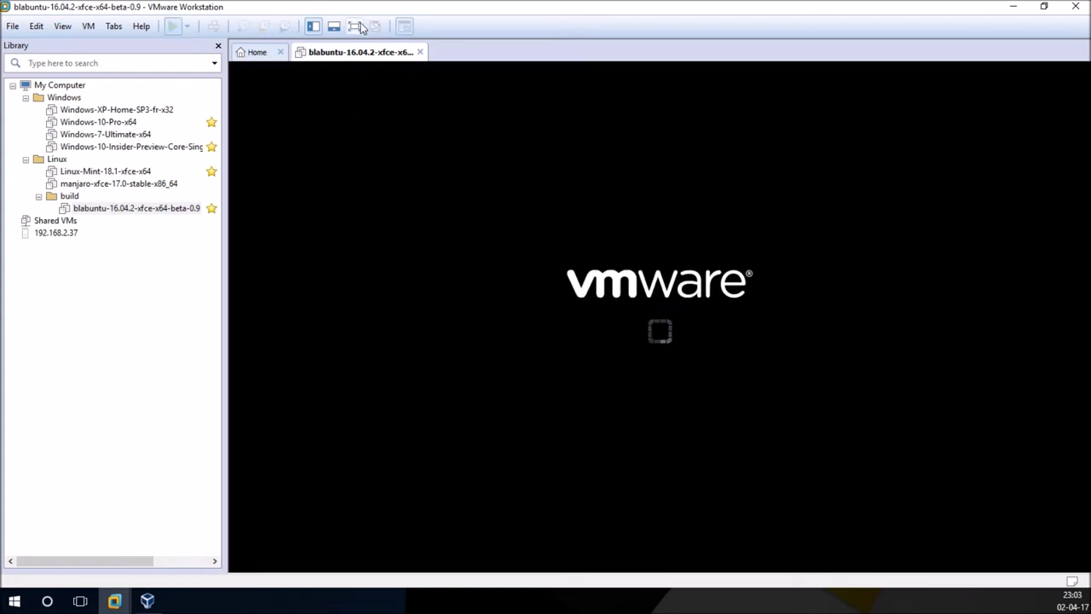
Show the blabuntu VM full screen, then switch its display to Exclusive Mode.
{"action": "left_click", "coordinate": [355, 26]}
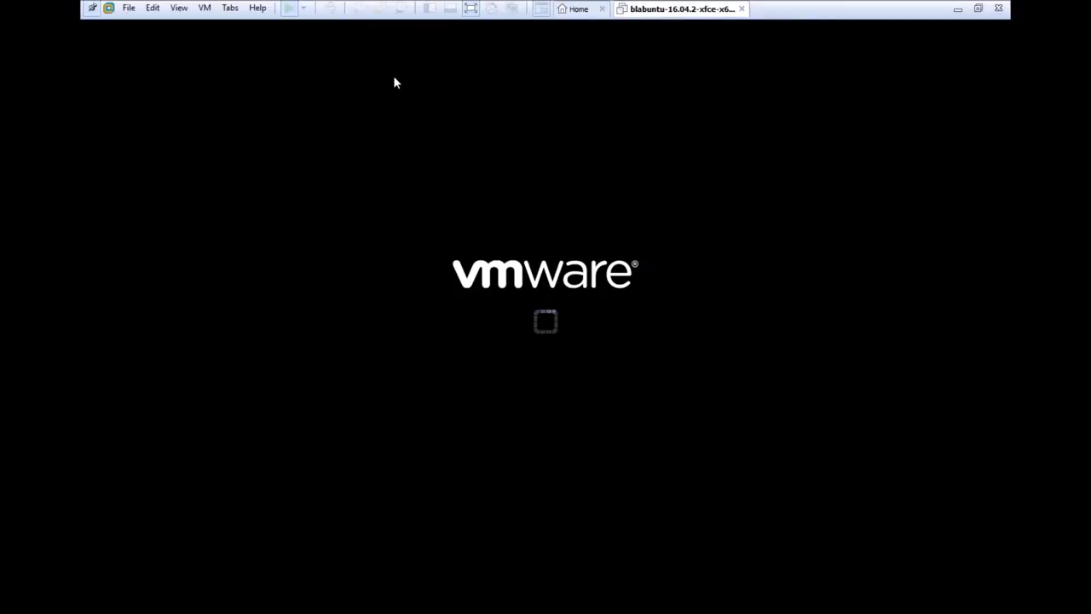
{"action": "left_click", "coordinate": [180, 10]}
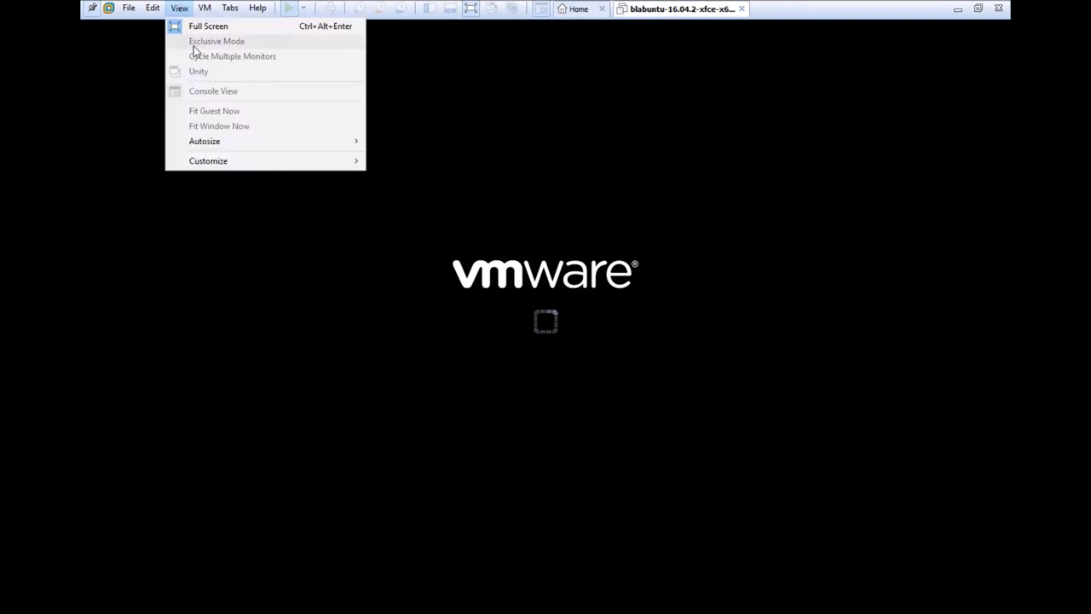
{"action": "left_click", "coordinate": [182, 10]}
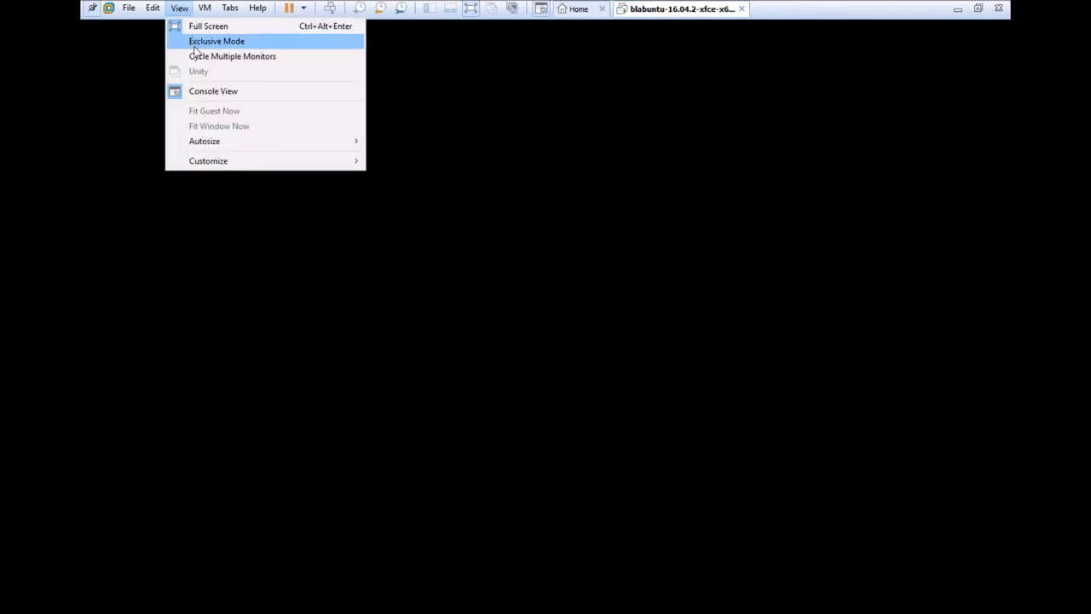
{"action": "left_click", "coordinate": [194, 42]}
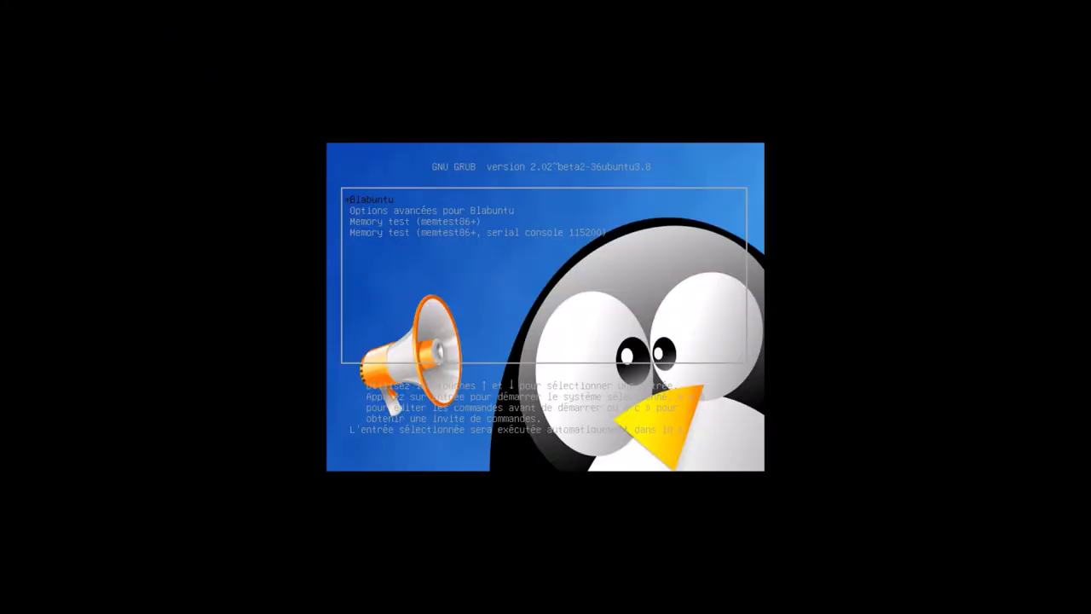
In GRUB, peek at 'Options avancées pour Blabuntu', go back, and boot the Blabuntu entry.
{"action": "key", "text": "Up"}
{"action": "key", "text": "Up"}
{"action": "key", "text": "Up"}
{"action": "key", "text": "Up"}
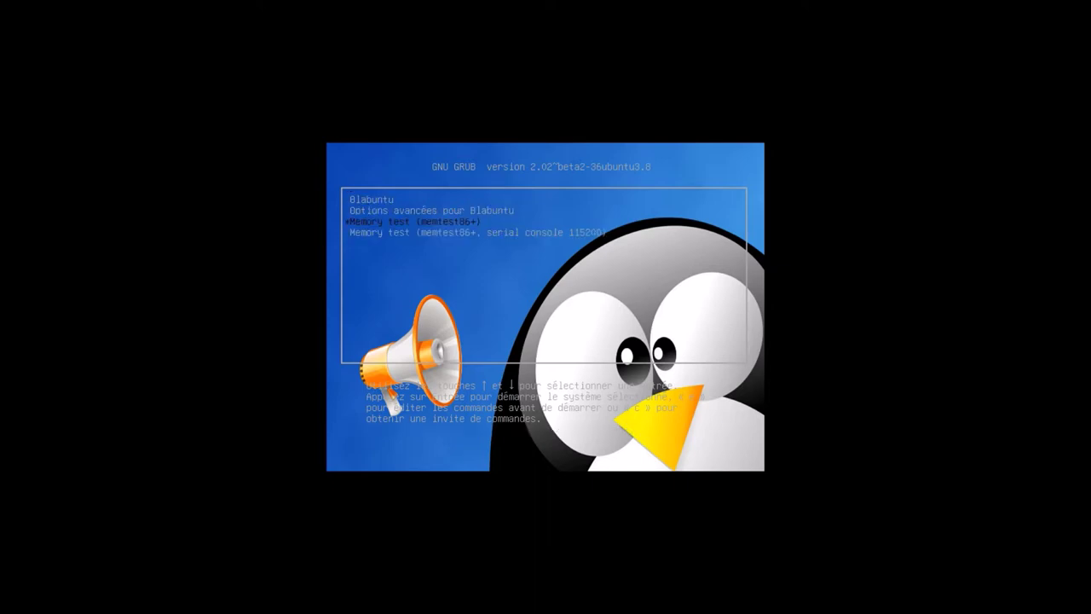
{"action": "key", "text": "Down"}
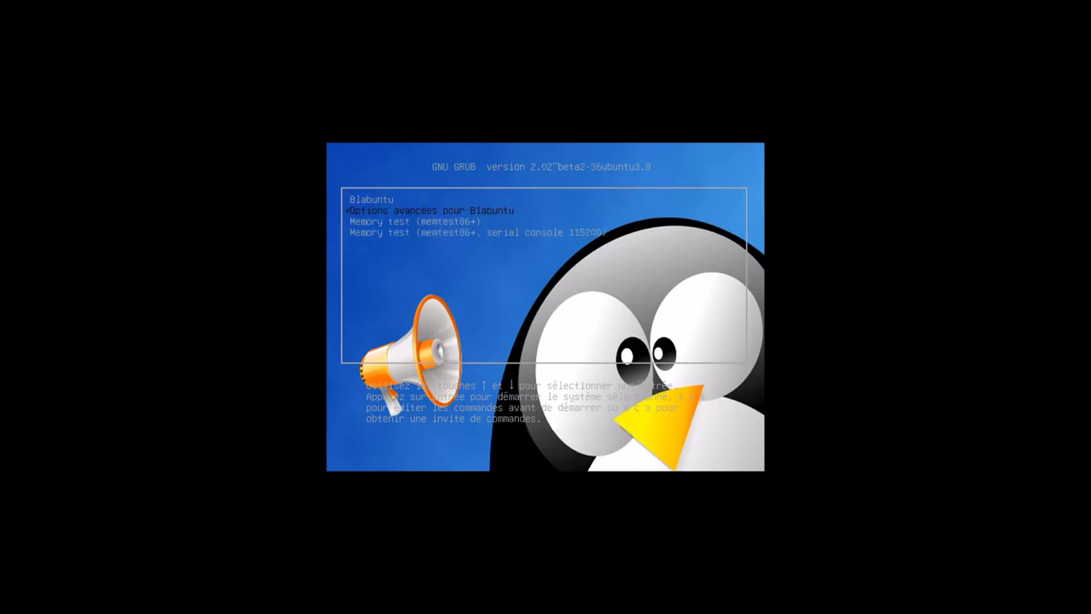
{"action": "key", "text": "Return"}
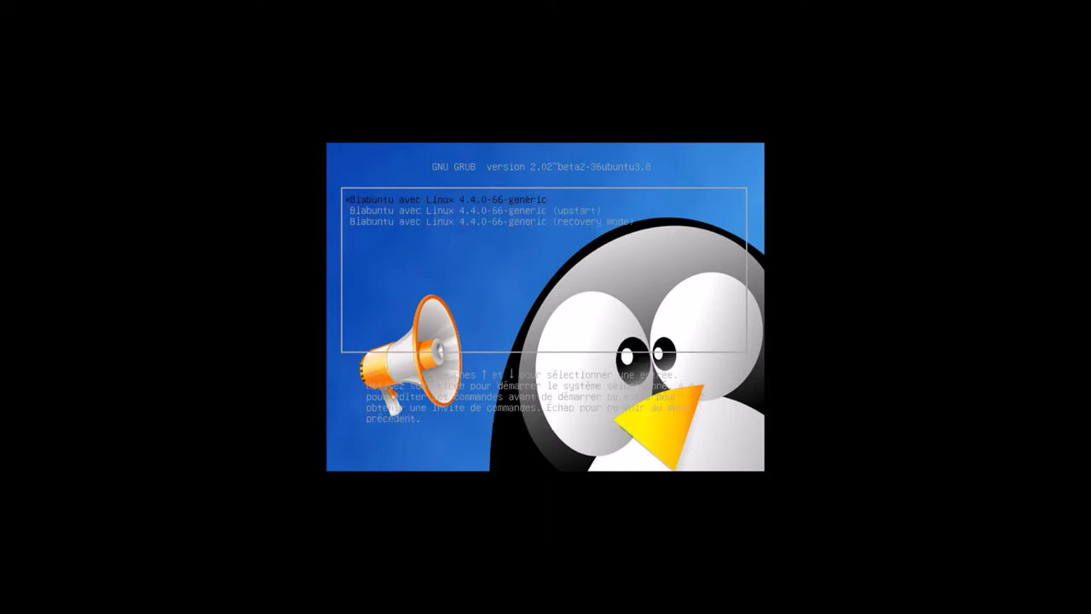
{"action": "key", "text": "Escape"}
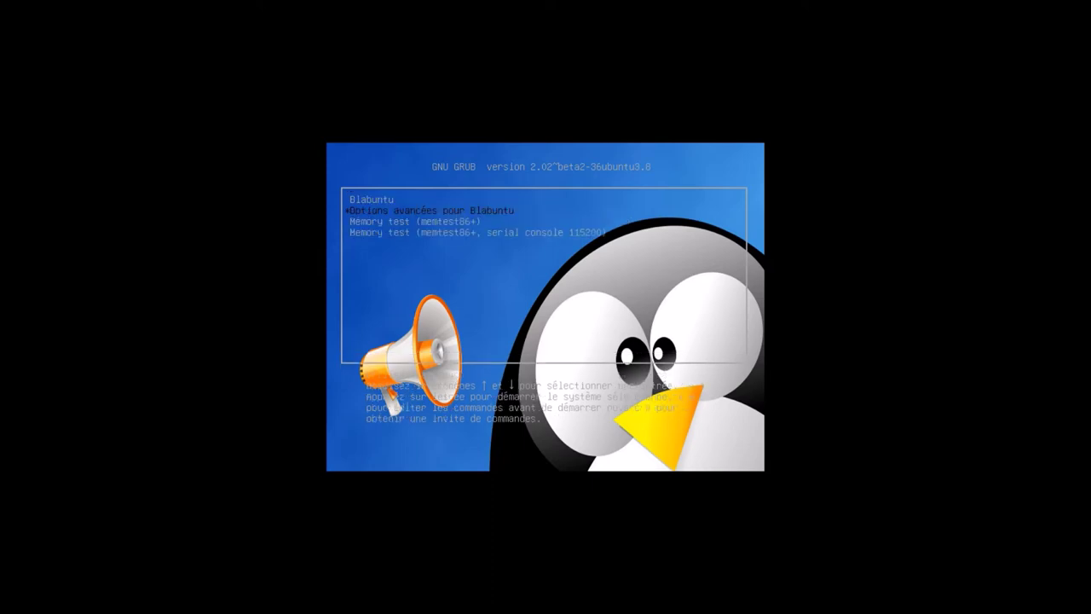
{"action": "key", "text": "Return"}
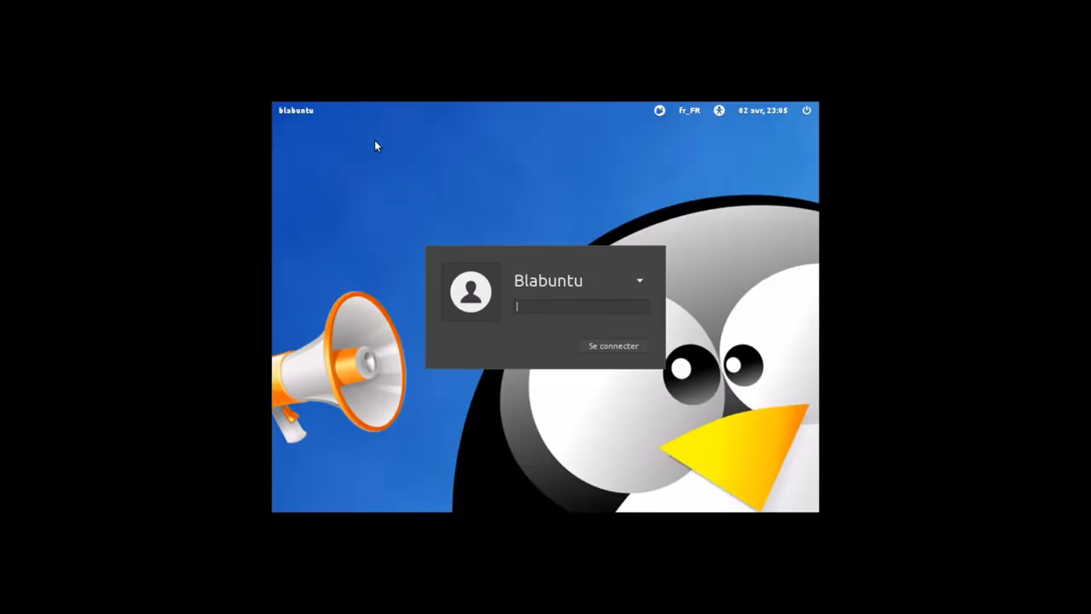
Check the login screen's session, fr_FR keyboard layout and accessibility menus.
{"action": "left_click", "coordinate": [659, 111]}
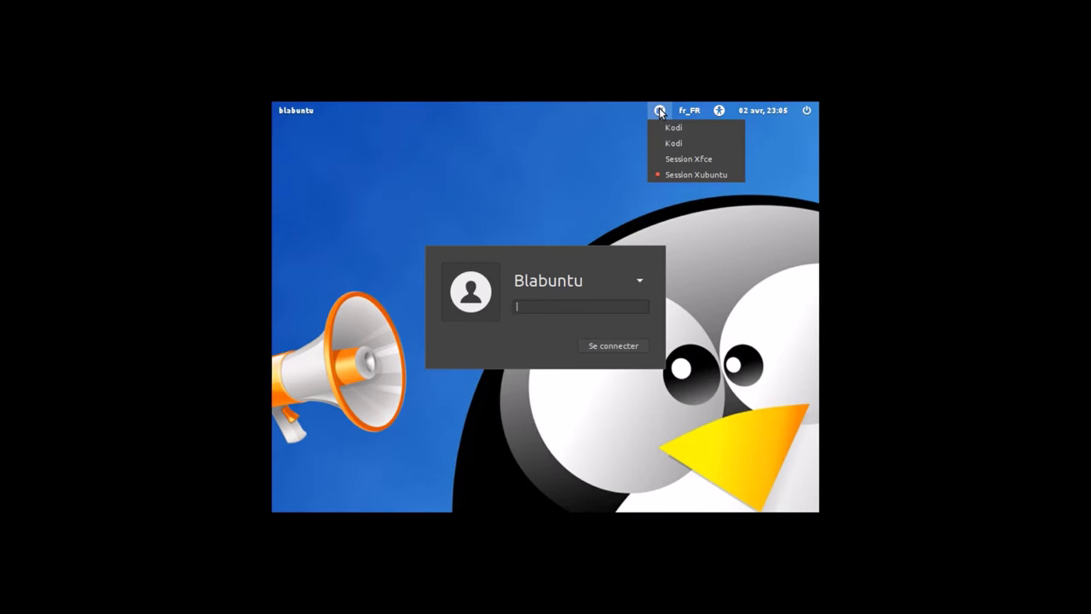
{"action": "left_click", "coordinate": [612, 140]}
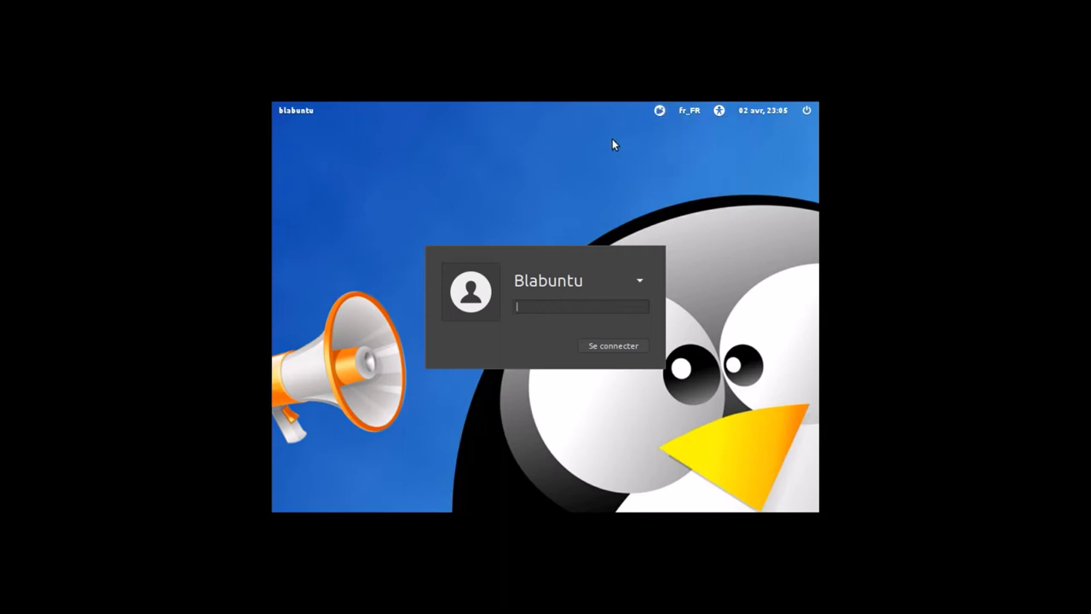
{"action": "left_click", "coordinate": [693, 110]}
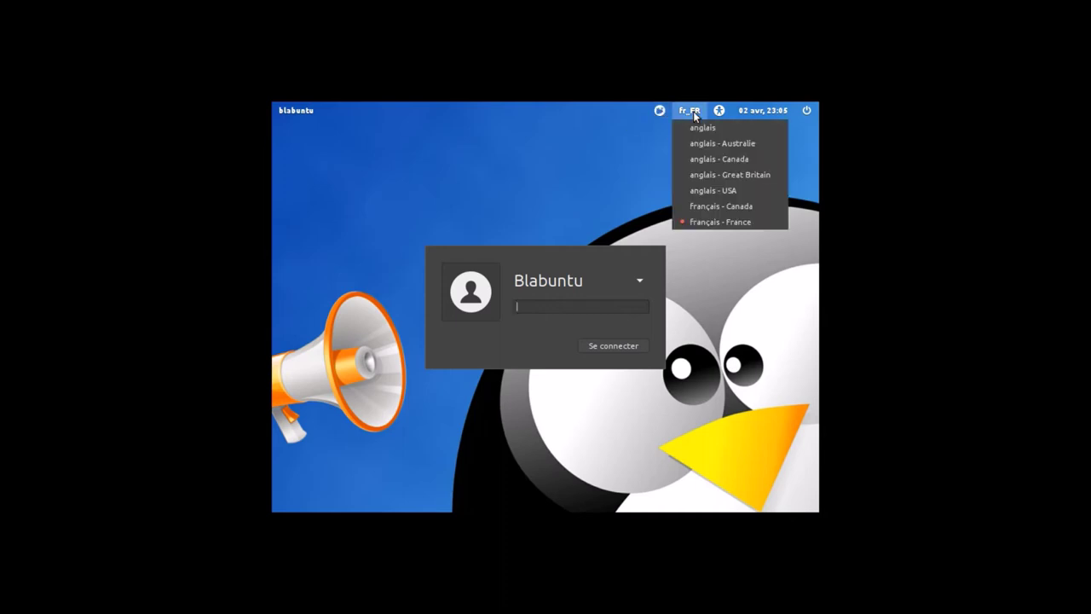
{"action": "left_click", "coordinate": [695, 113]}
{"action": "left_click", "coordinate": [716, 112]}
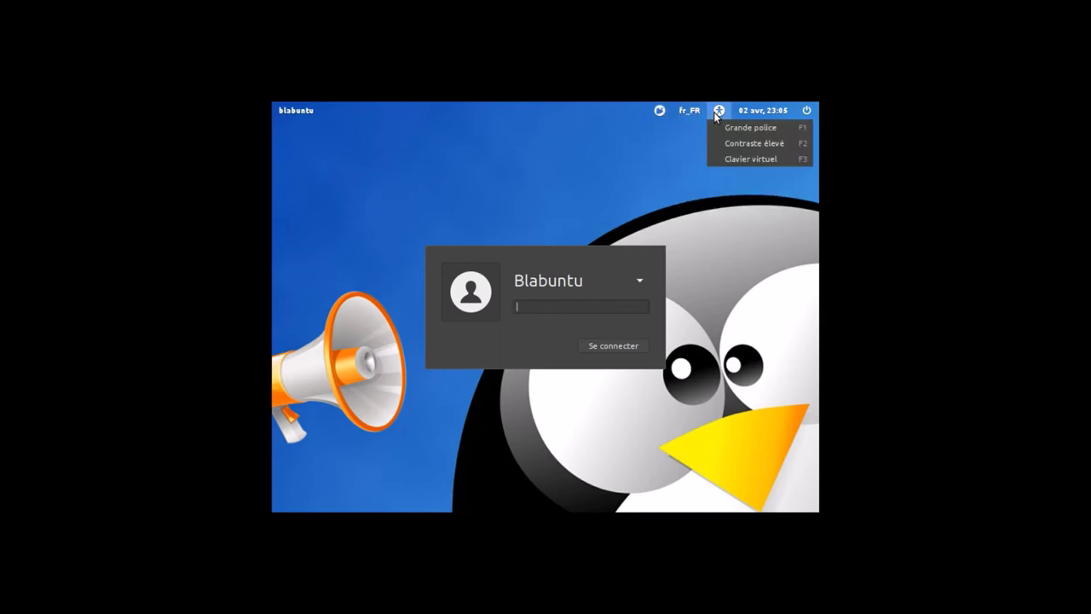
{"action": "left_click", "coordinate": [717, 111]}
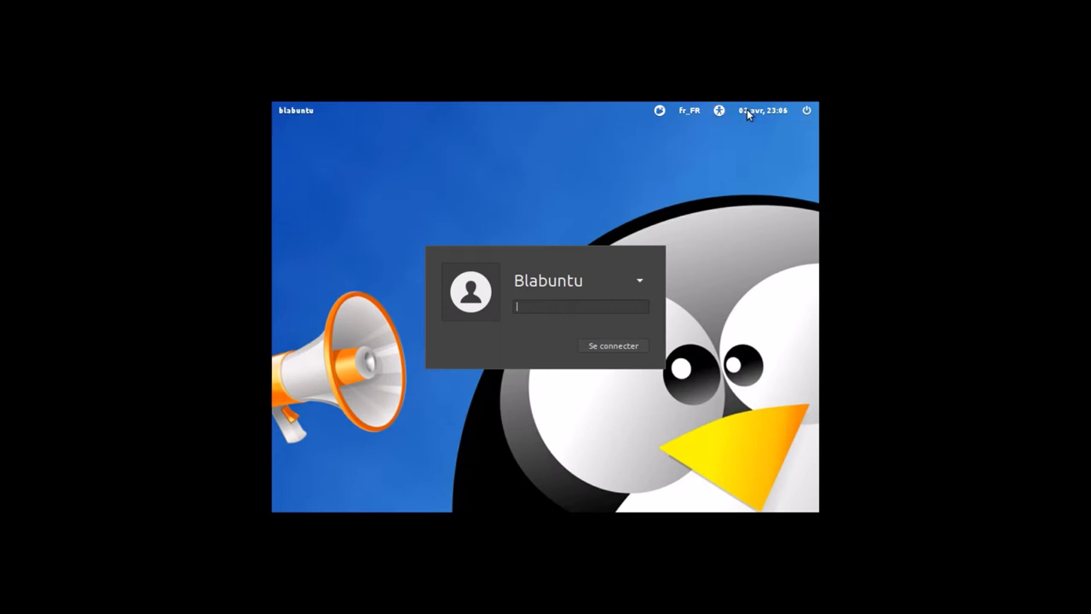
Glance at the power options, then log in with the Blabuntu account password.
{"action": "left_click", "coordinate": [806, 111]}
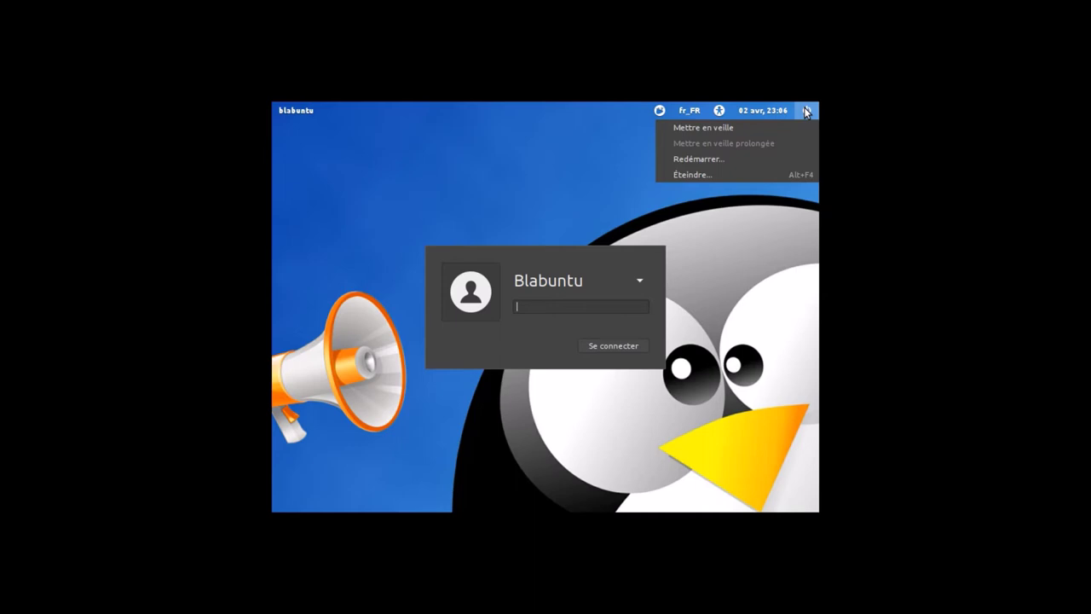
{"action": "left_click", "coordinate": [576, 162]}
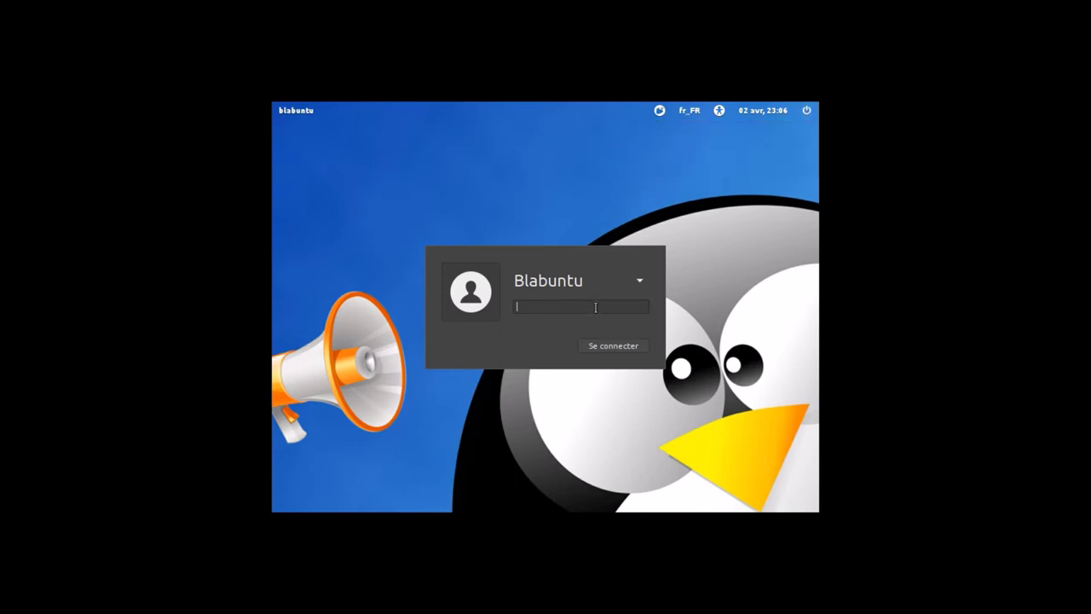
{"action": "type", "text": "********"}
{"action": "key", "text": "Return"}
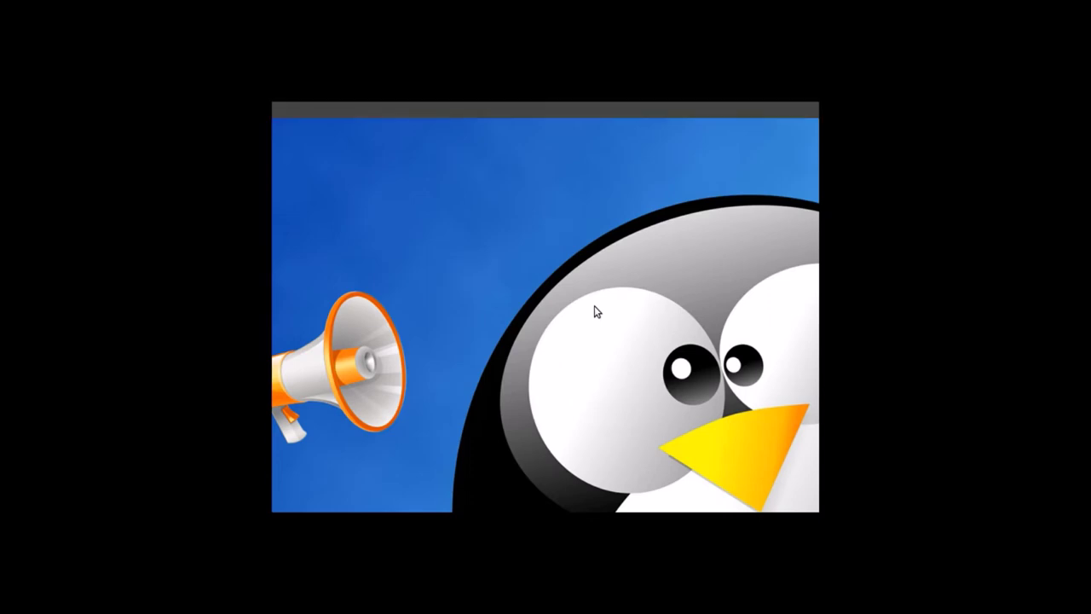
Re-enter full screen in Exclusive Mode and restore the minimized Gestionnaire de mises à jour.
{"action": "mouse_move", "coordinate": [642, 173]}
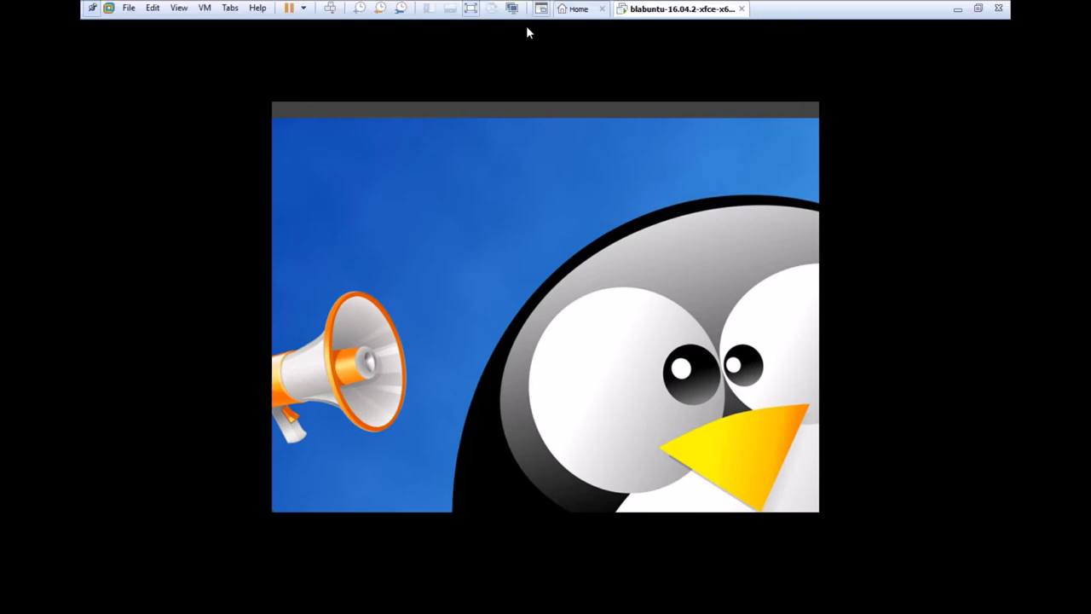
{"action": "left_click", "coordinate": [470, 9]}
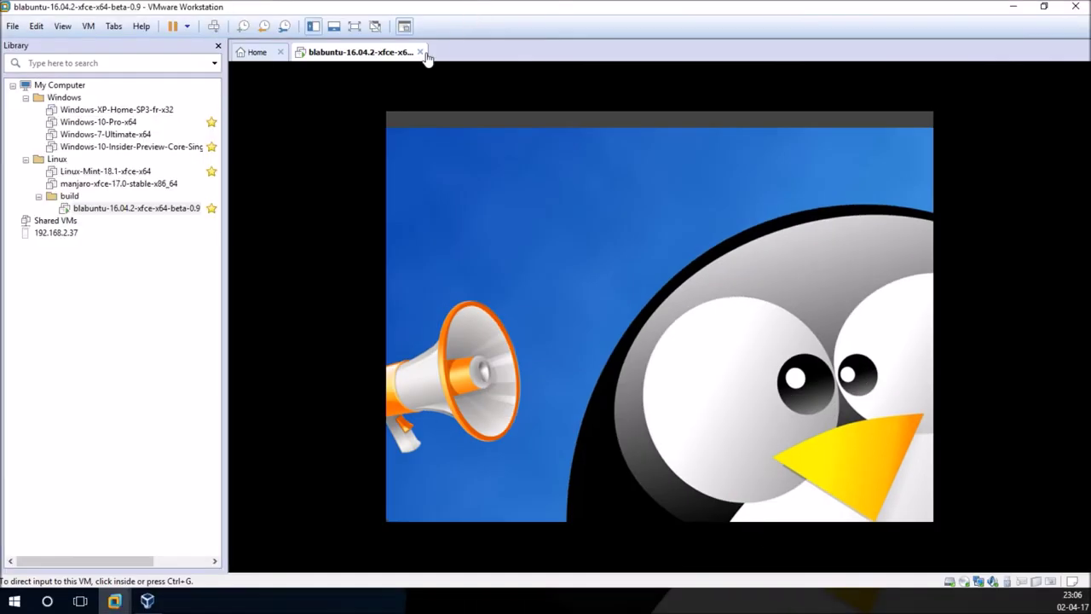
{"action": "left_click", "coordinate": [353, 28]}
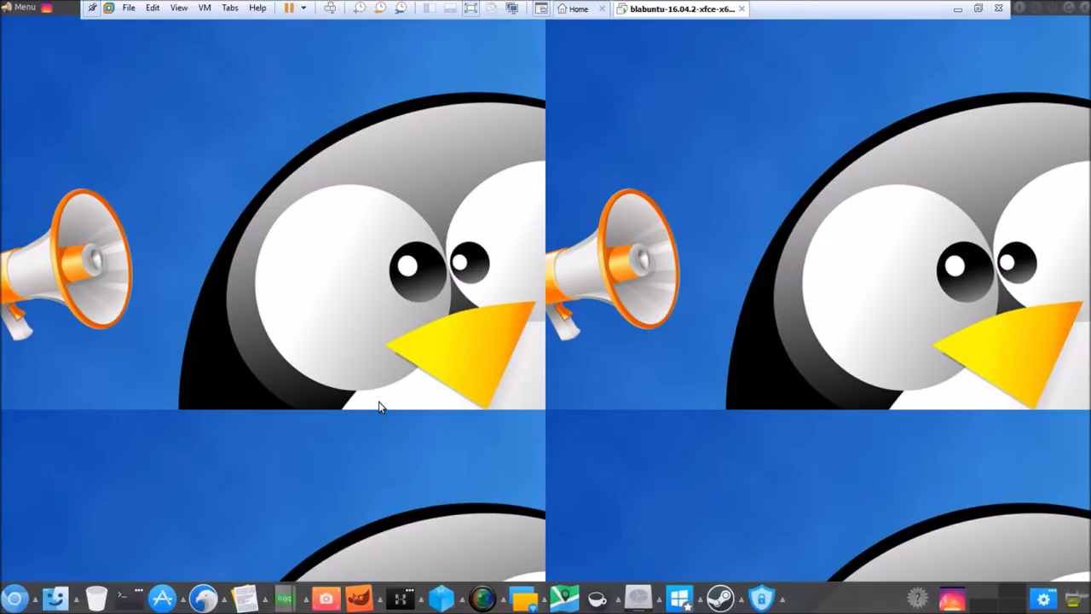
{"action": "left_click", "coordinate": [179, 8]}
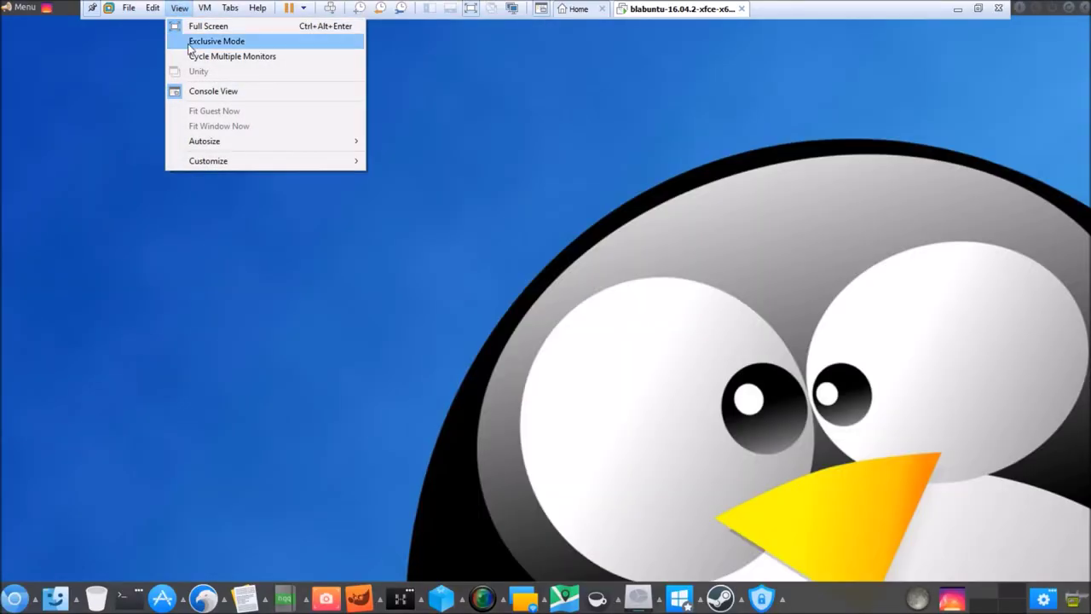
{"action": "left_click", "coordinate": [190, 43]}
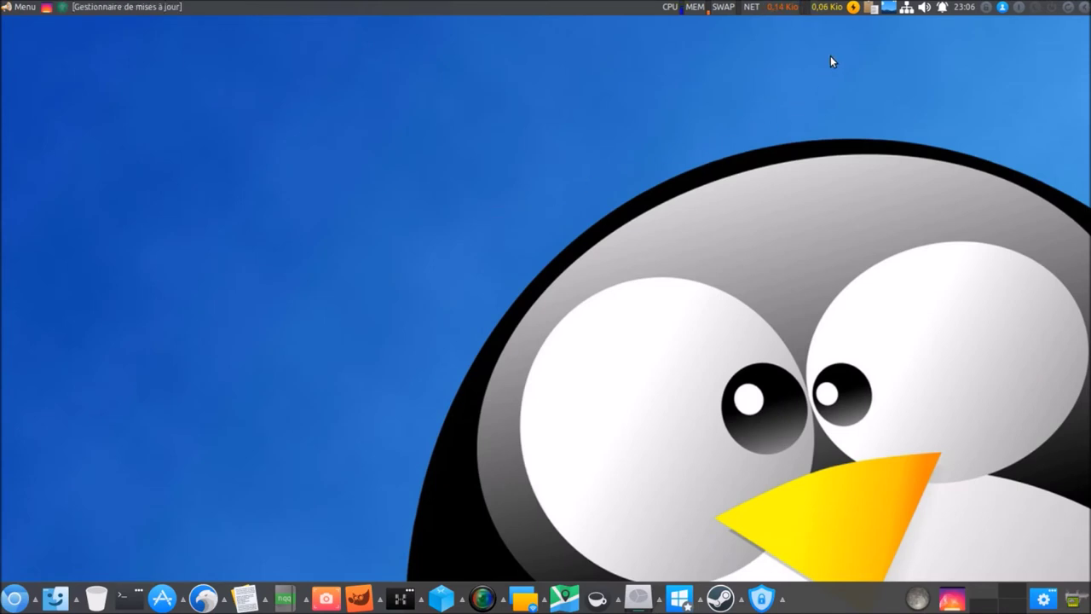
{"action": "left_click", "coordinate": [146, 10]}
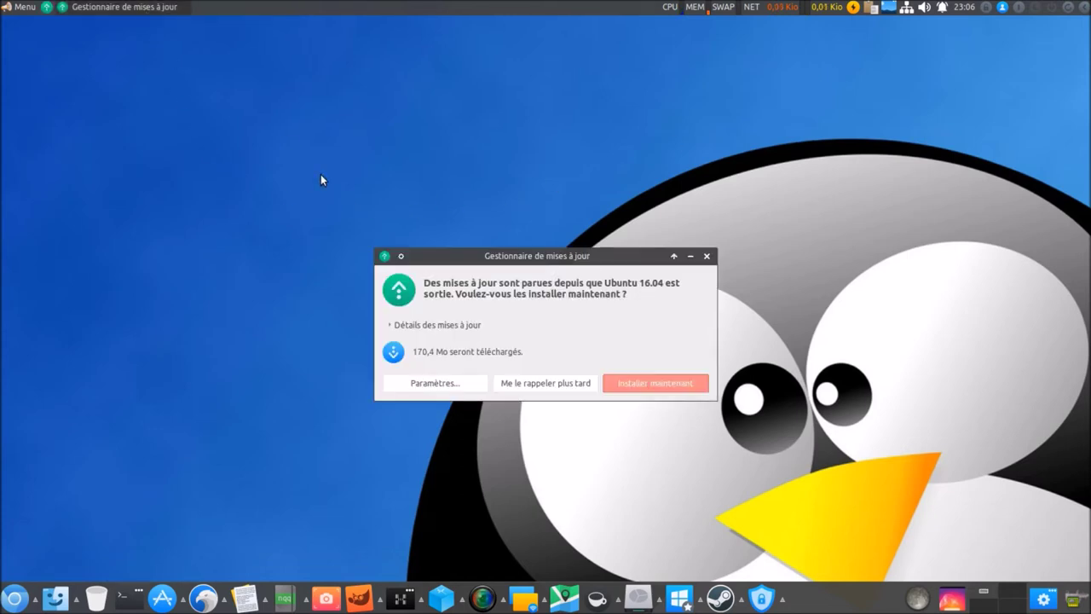
{"action": "left_click", "coordinate": [539, 385]}
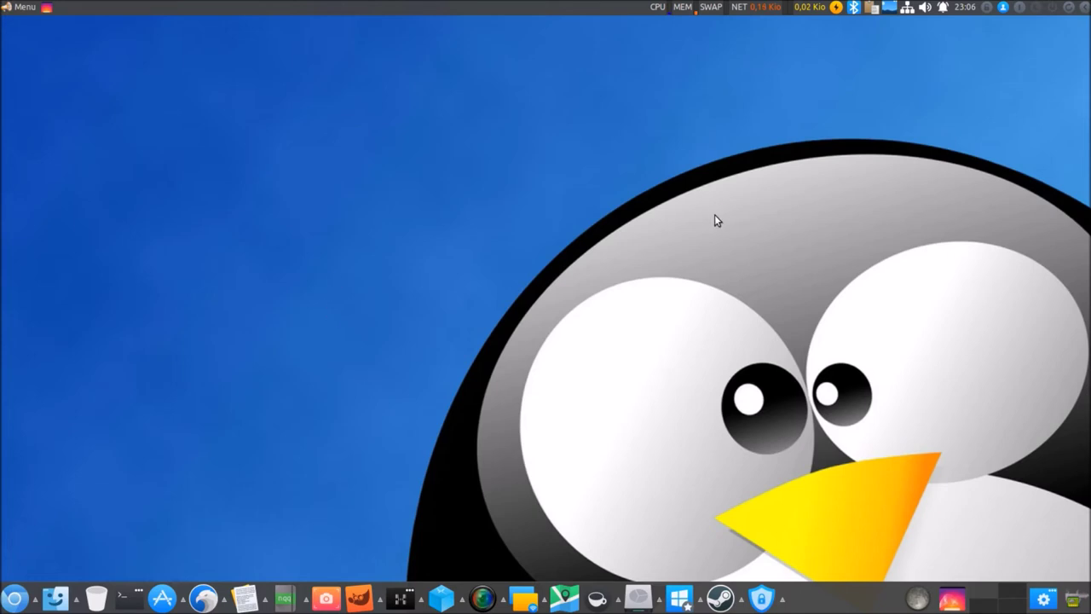
{"action": "left_click", "coordinate": [18, 7]}
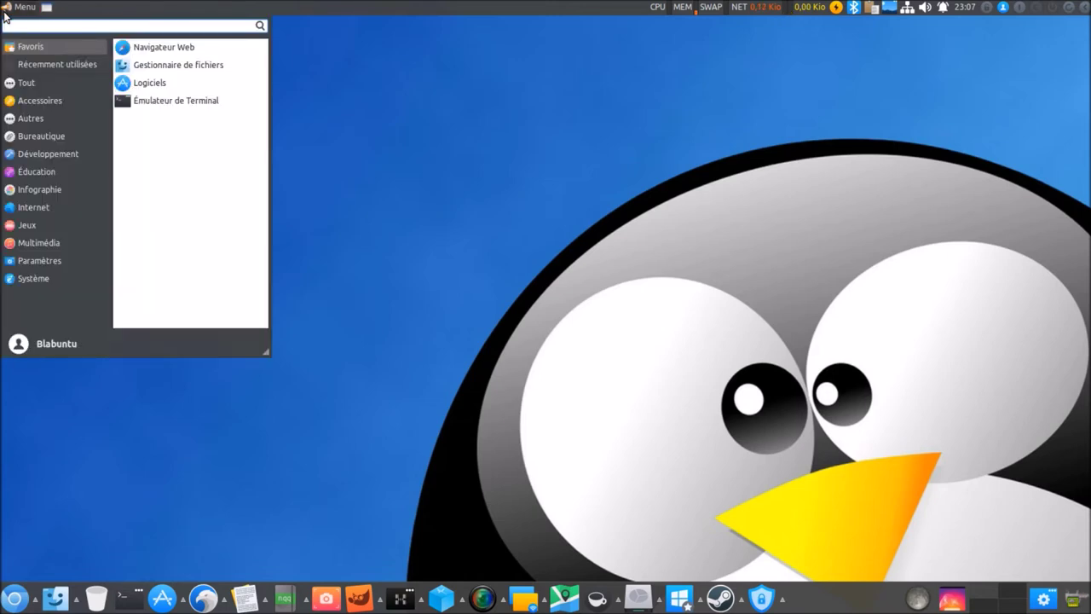
{"action": "left_click", "coordinate": [9, 10]}
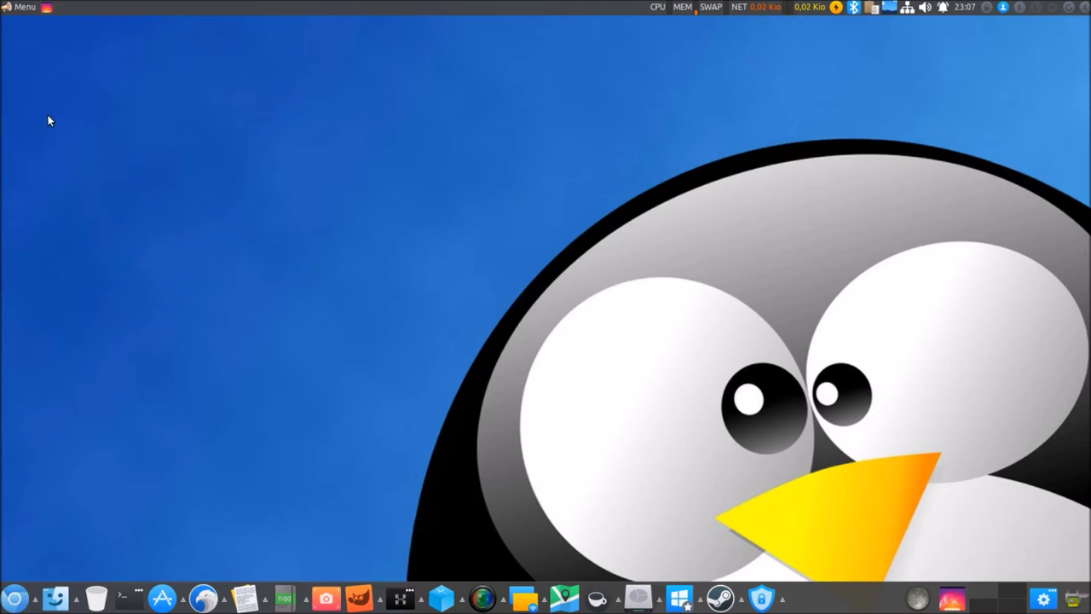
Open Terminal and the home-folder File Manager, then run htop in the terminal.
{"action": "left_click", "coordinate": [127, 600]}
{"action": "left_click", "coordinate": [58, 597]}
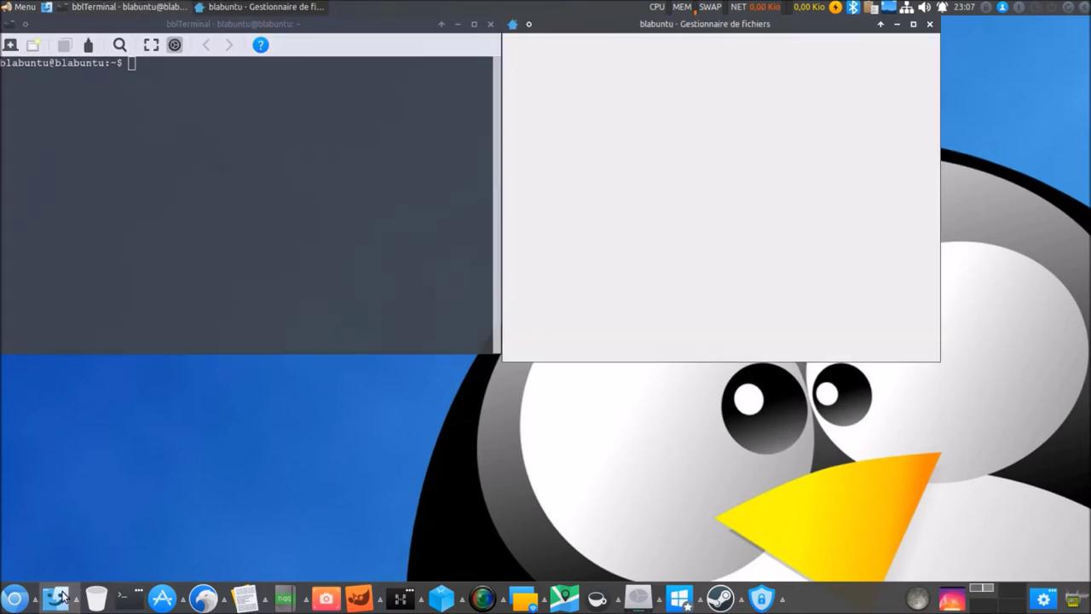
{"action": "left_click", "coordinate": [47, 12]}
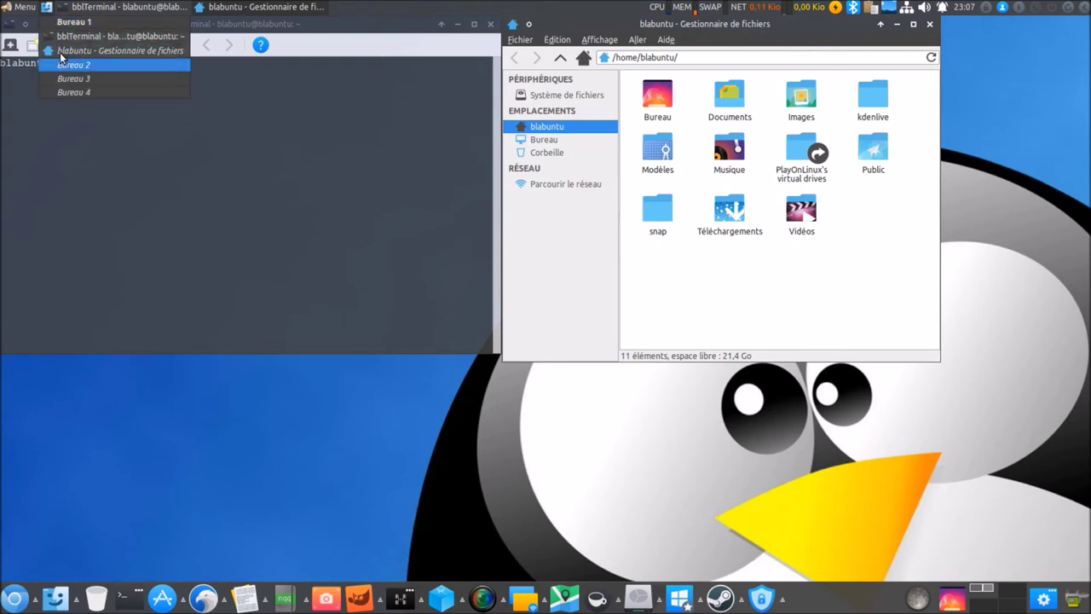
{"action": "left_click", "coordinate": [131, 438]}
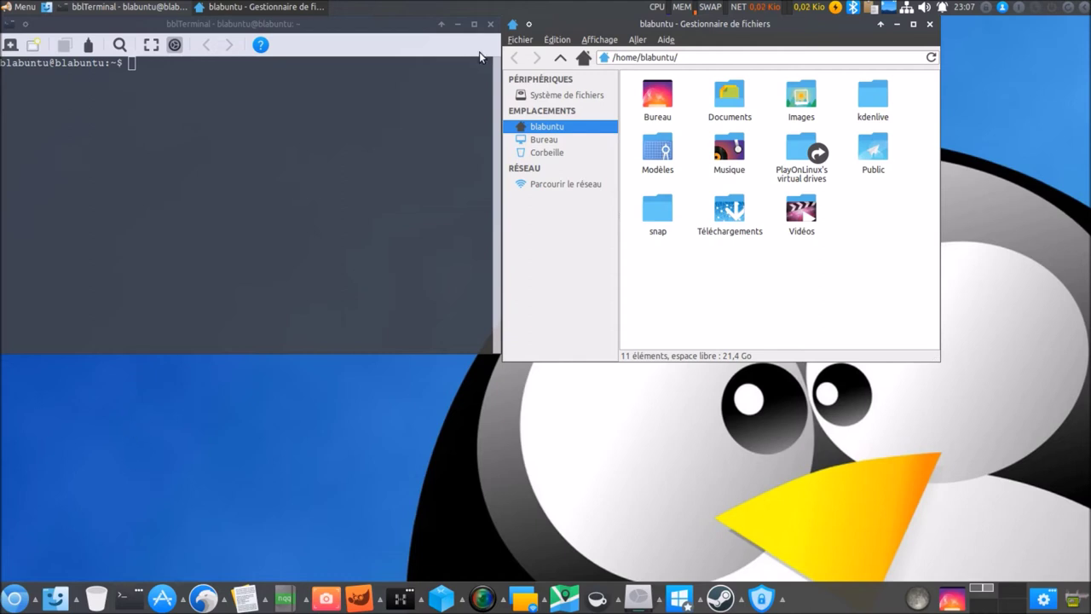
{"action": "left_click", "coordinate": [349, 124]}
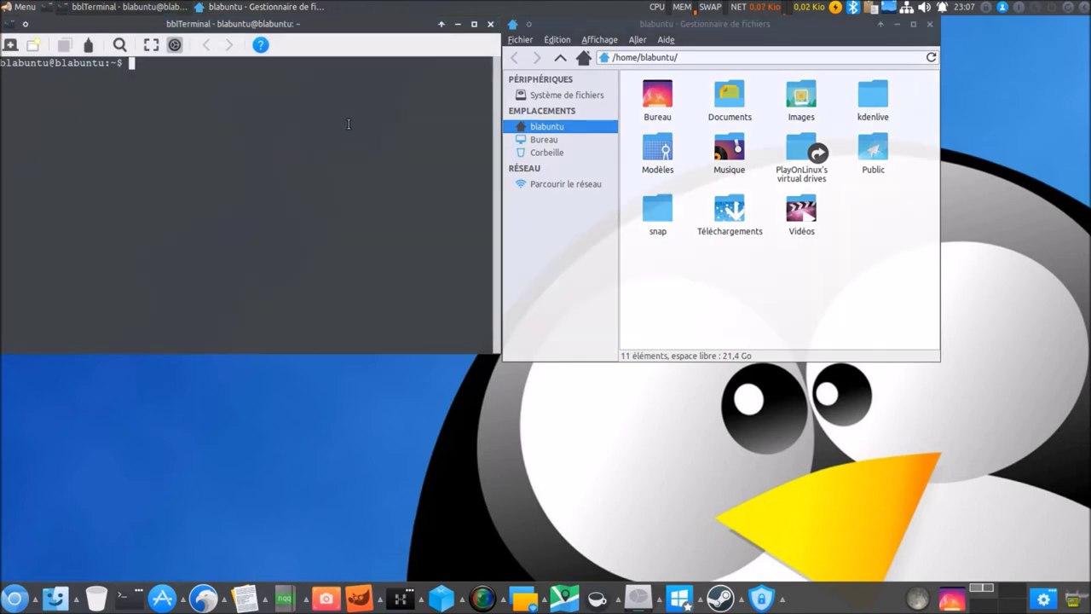
{"action": "type", "text": "htop"}
{"action": "key", "text": "Return"}
Close the file manager and drag the htop terminal to the middle of the desktop.
{"action": "left_click", "coordinate": [929, 24]}
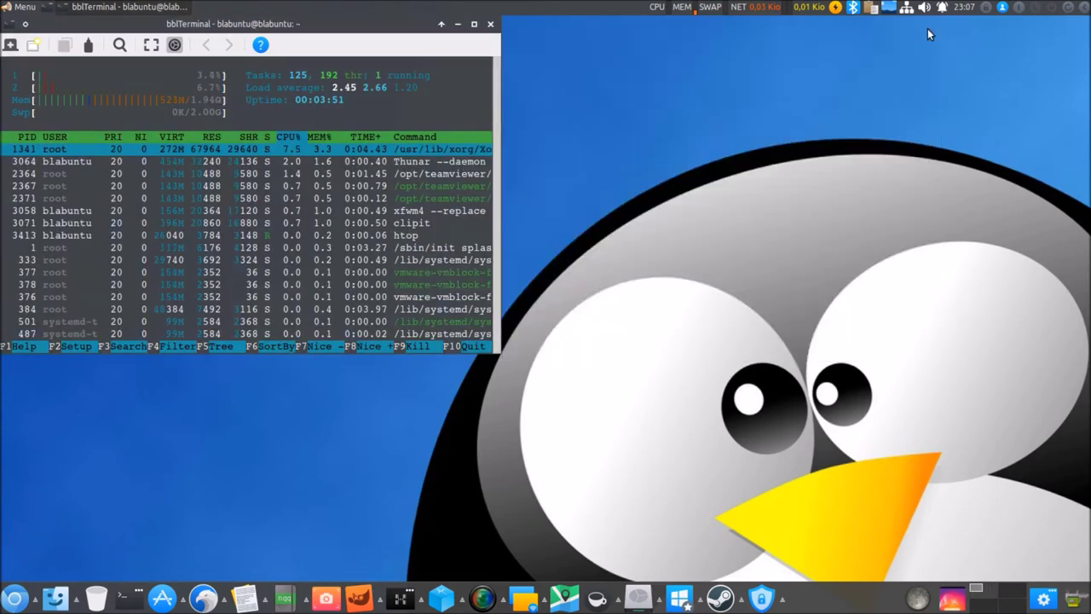
{"action": "left_click_drag", "start_coordinate": [399, 26], "coordinate": [708, 112]}
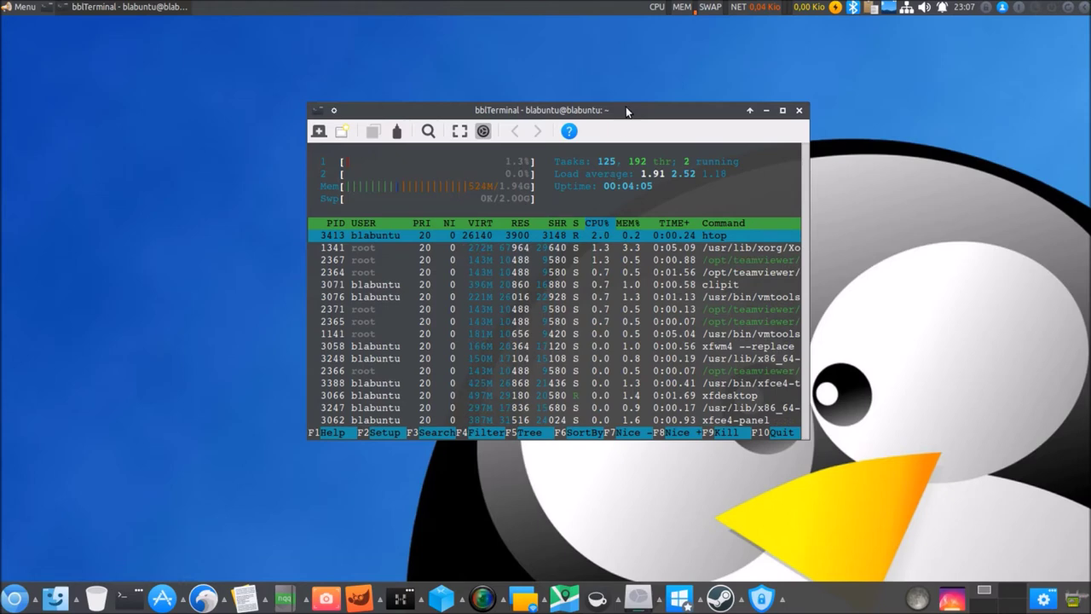
{"action": "left_click_drag", "start_coordinate": [624, 116], "coordinate": [598, 120]}
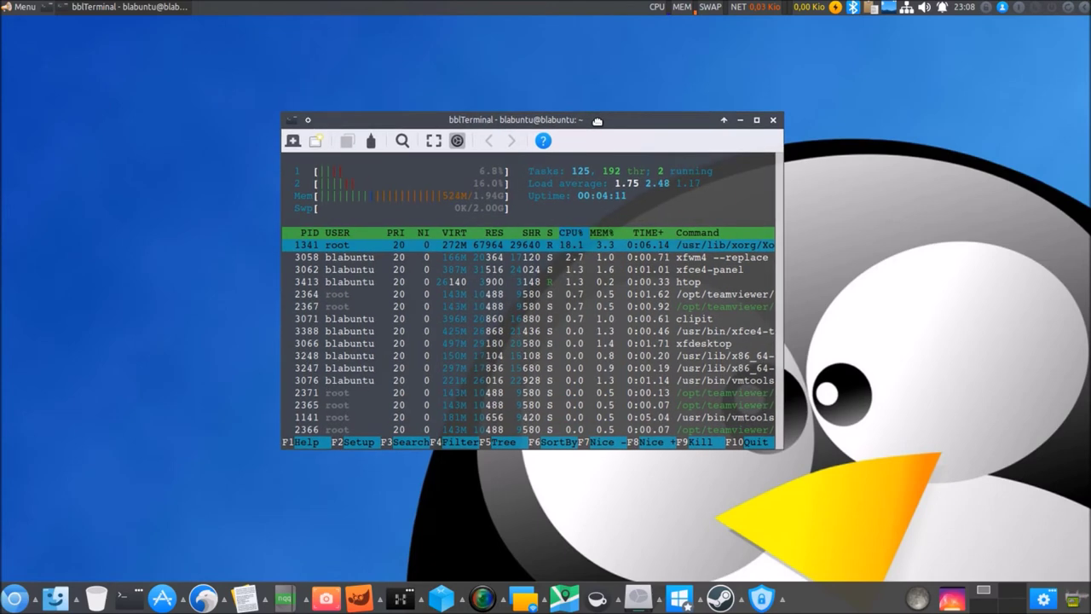
{"action": "left_click_drag", "start_coordinate": [597, 120], "coordinate": [617, 129]}
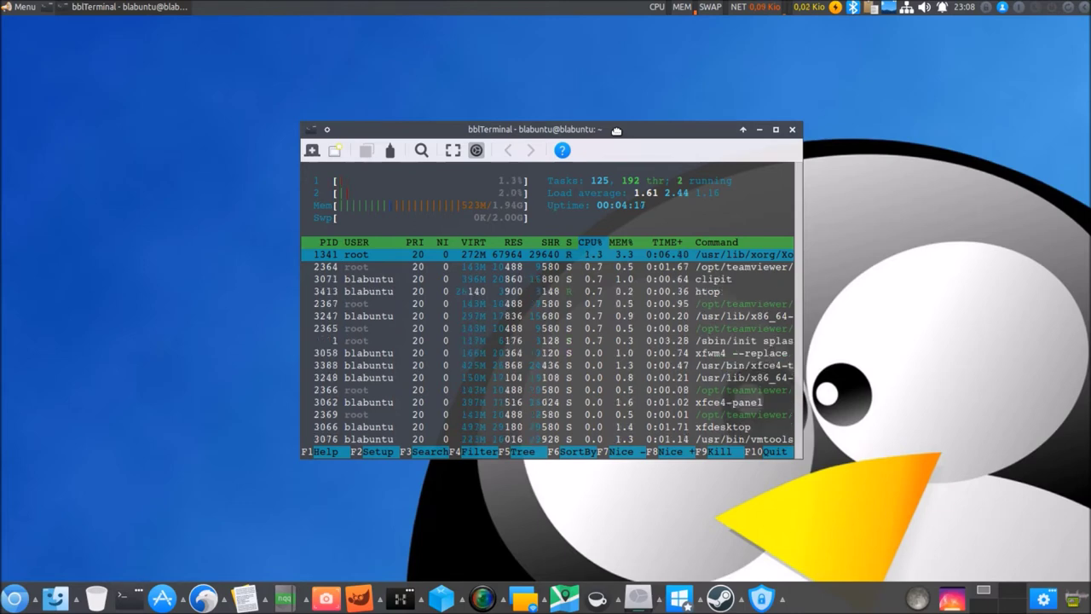
{"action": "left_click_drag", "start_coordinate": [616, 130], "coordinate": [616, 134]}
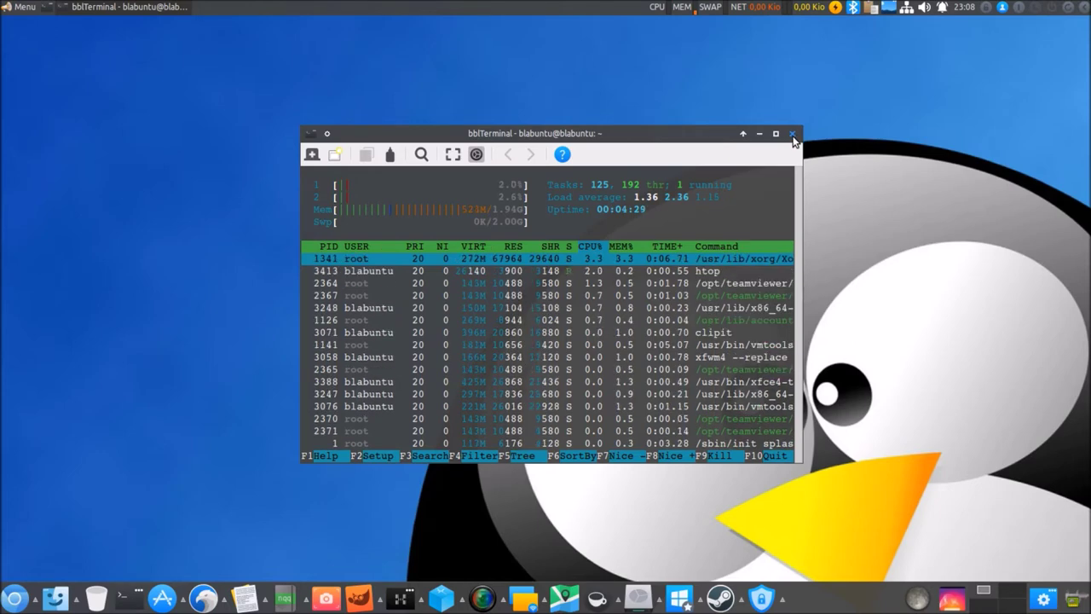
Close the htop terminal and glance at the panel's power manager options.
{"action": "left_click", "coordinate": [792, 133]}
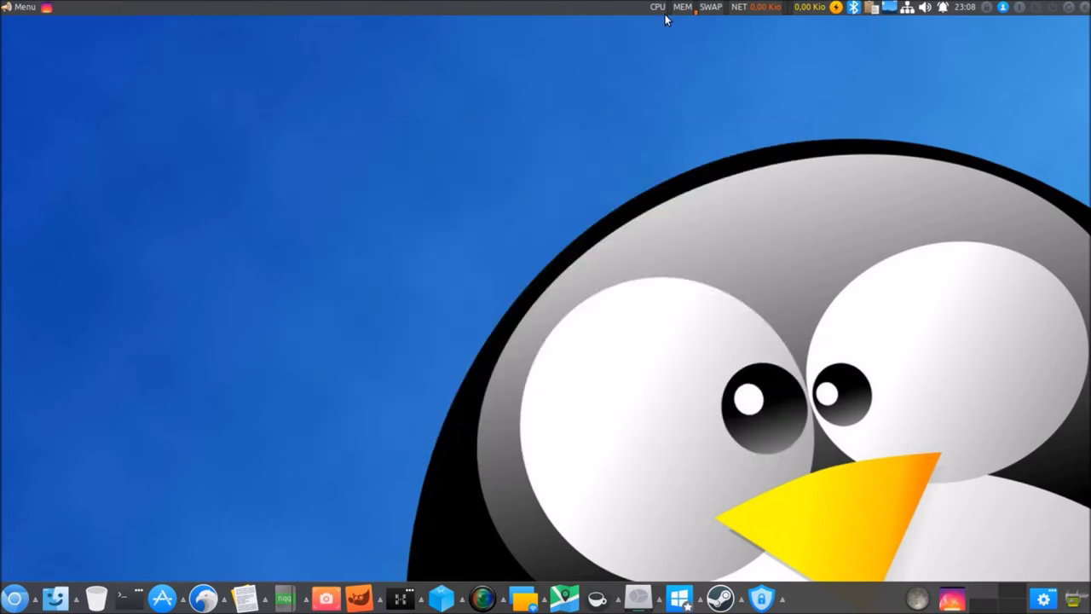
{"action": "mouse_move", "coordinate": [665, 14]}
{"action": "mouse_move", "coordinate": [764, 14]}
{"action": "left_click", "coordinate": [835, 8]}
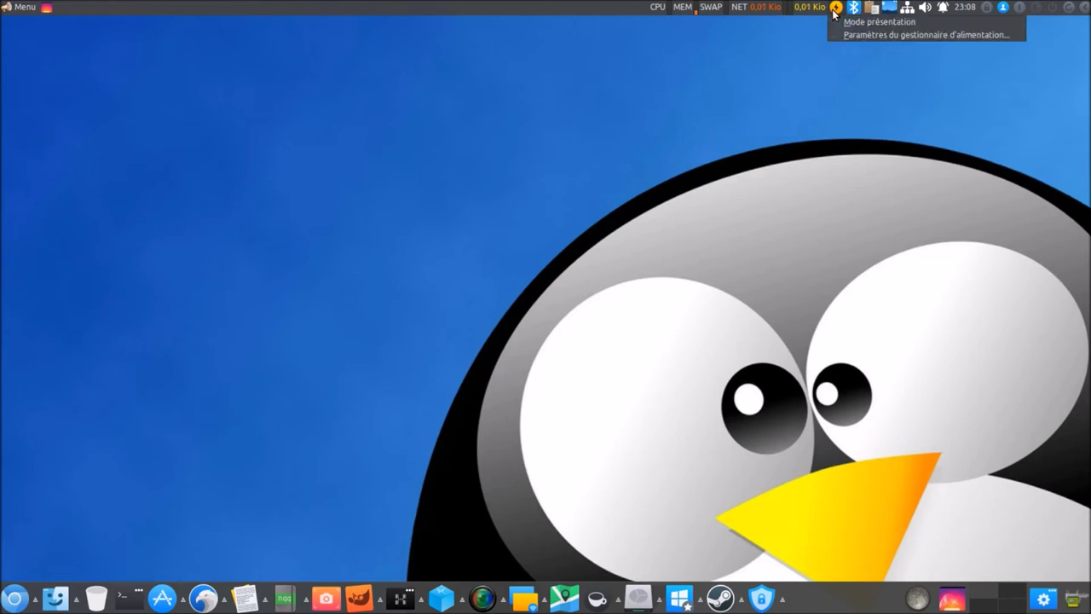
{"action": "left_click", "coordinate": [777, 47]}
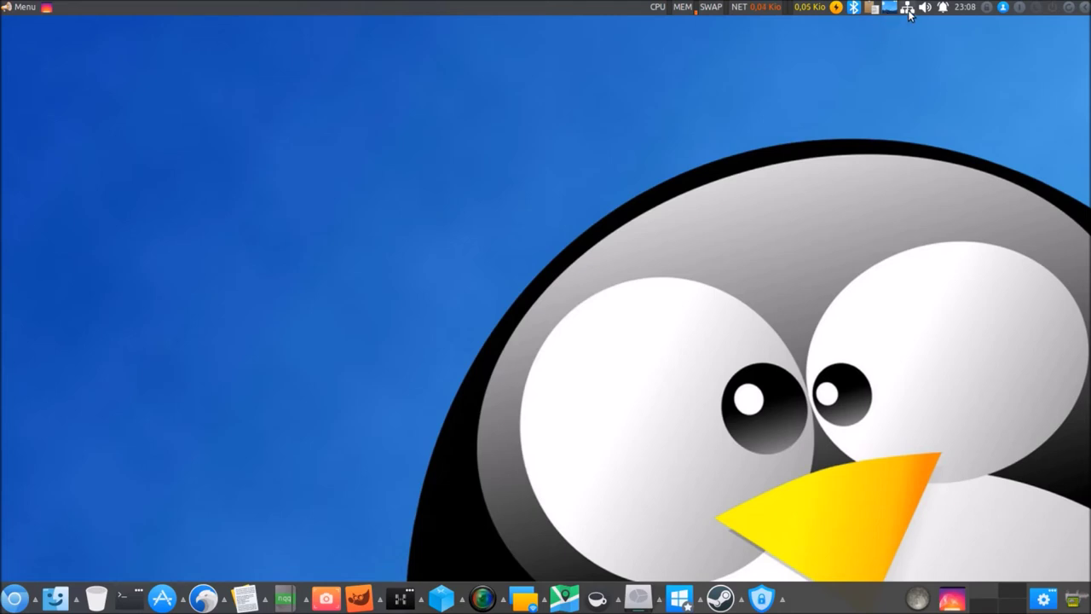
Check the panel's network, sound, messaging and April 2017 calendar menus, closing each.
{"action": "left_click", "coordinate": [907, 9]}
{"action": "left_click", "coordinate": [908, 10]}
{"action": "left_click", "coordinate": [924, 10]}
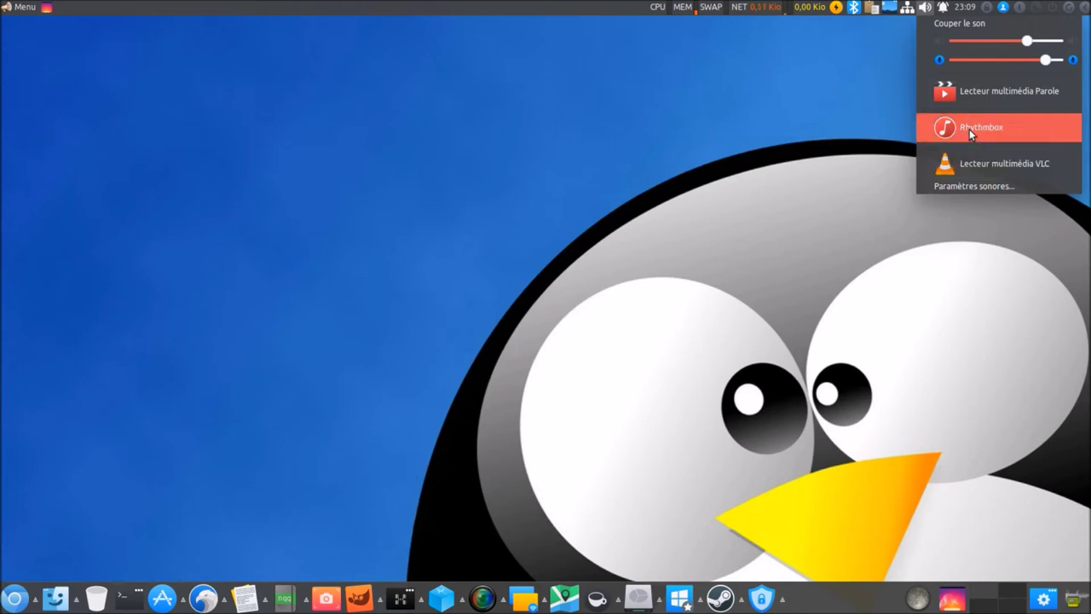
{"action": "left_click", "coordinate": [822, 135]}
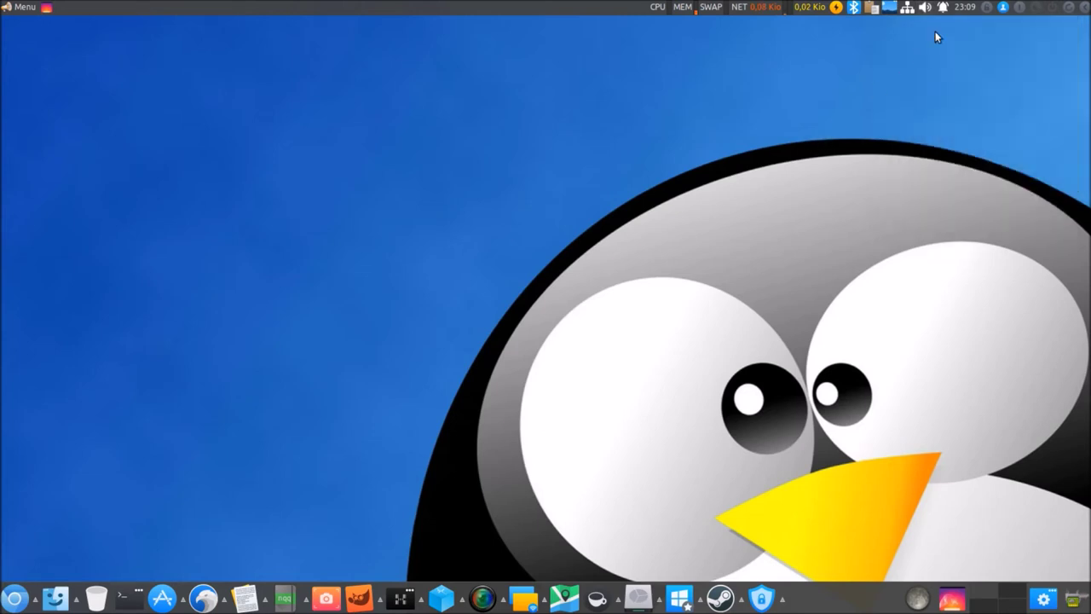
{"action": "left_click", "coordinate": [943, 8]}
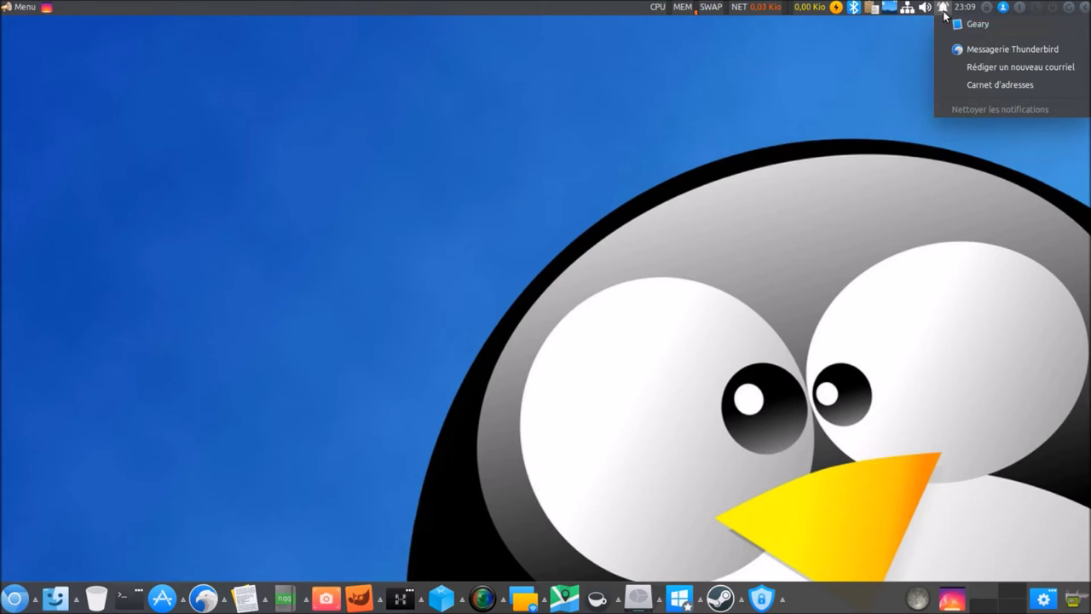
{"action": "left_click", "coordinate": [943, 10]}
{"action": "left_click", "coordinate": [961, 10]}
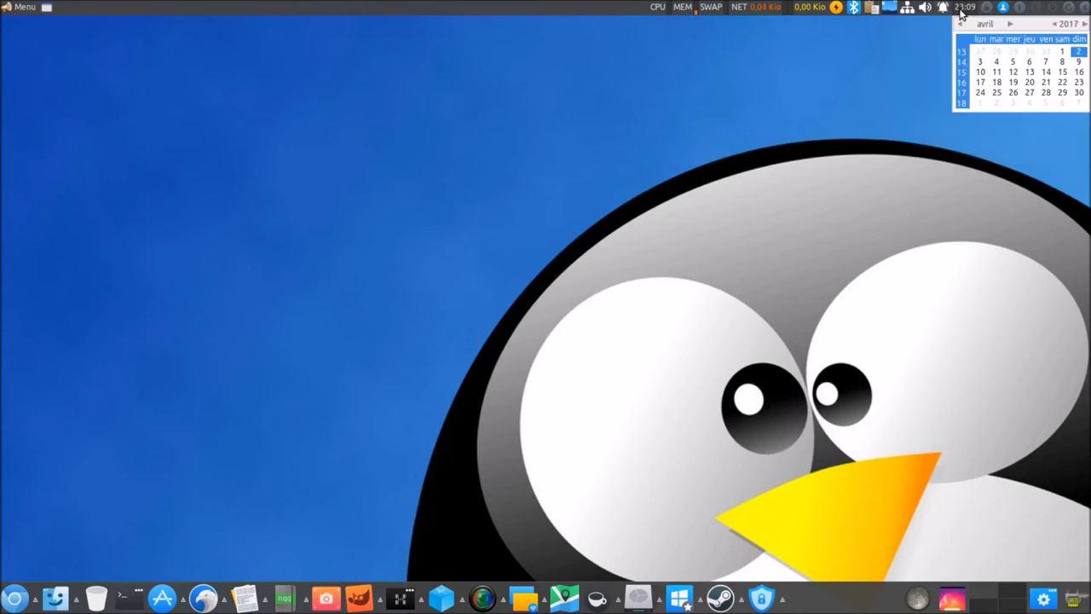
{"action": "left_click", "coordinate": [961, 10]}
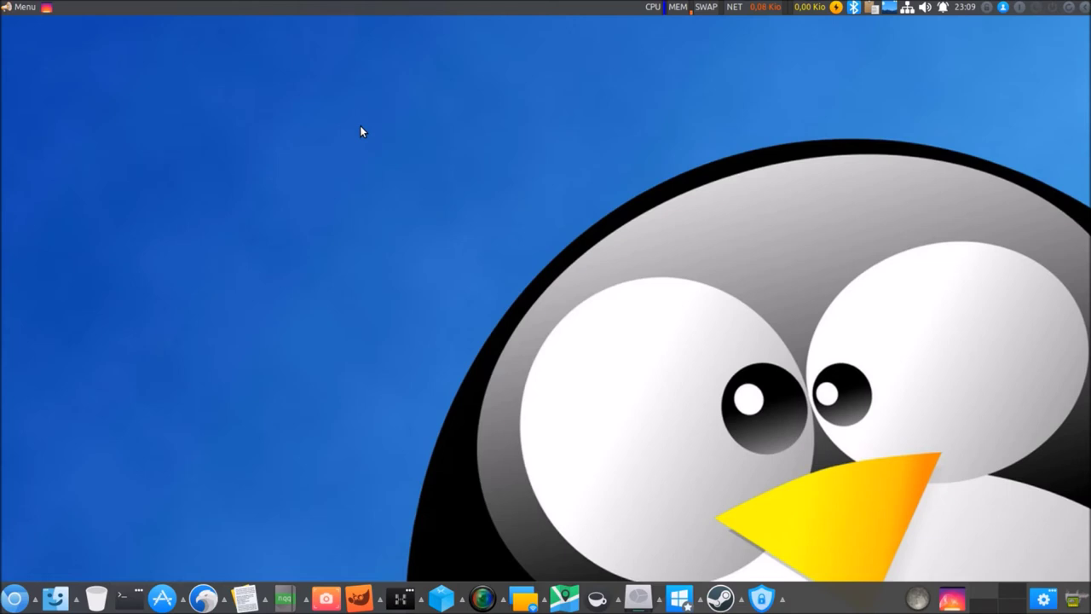
Browse the desktop menu's Applications > Jeux category (PlayOnLinux, Steam), then dismiss it.
{"action": "right_click", "coordinate": [365, 153]}
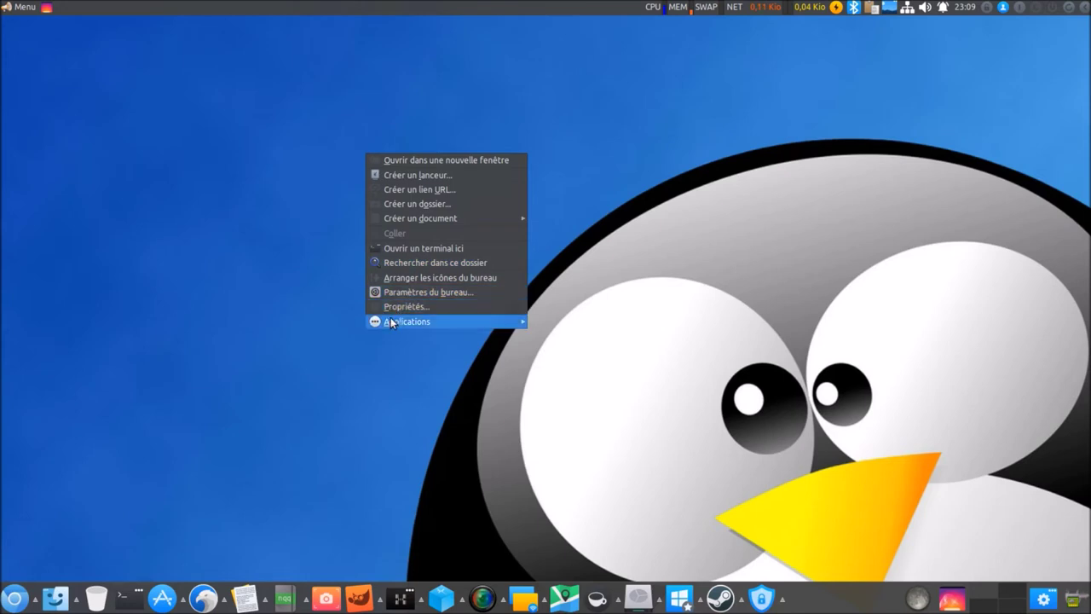
{"action": "mouse_move", "coordinate": [391, 322]}
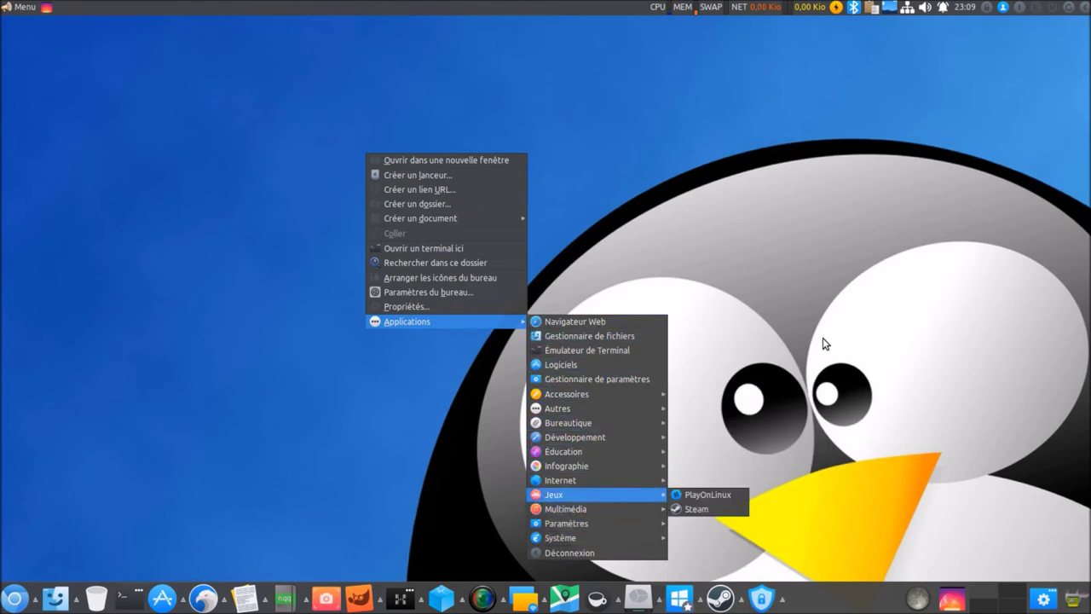
{"action": "left_click", "coordinate": [843, 270]}
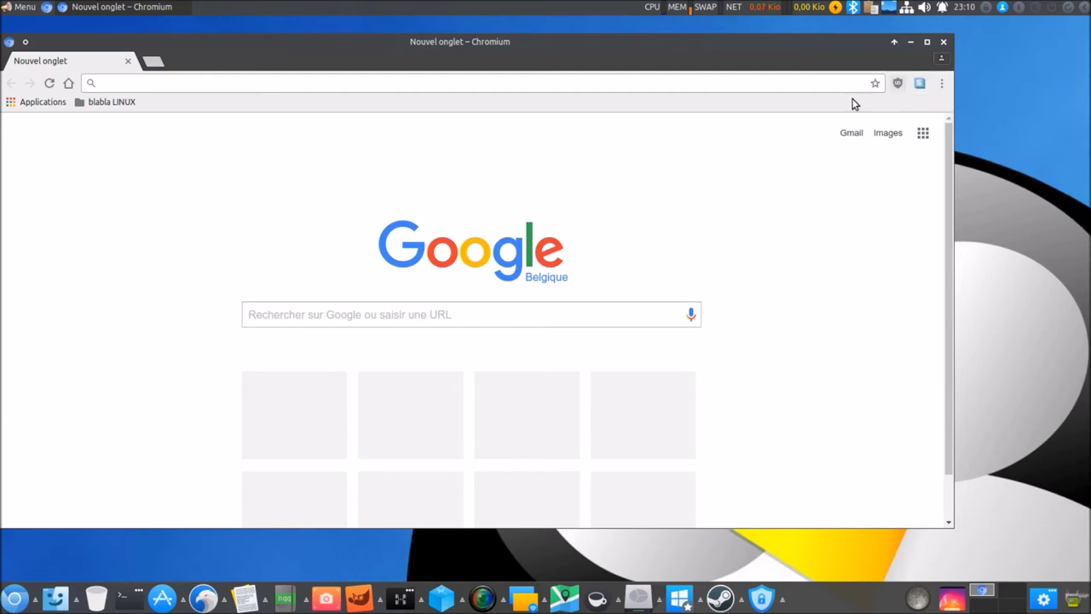
Peek at Chromium's blabla LINUX bookmark folder, then close Chromium.
{"action": "left_click", "coordinate": [104, 104]}
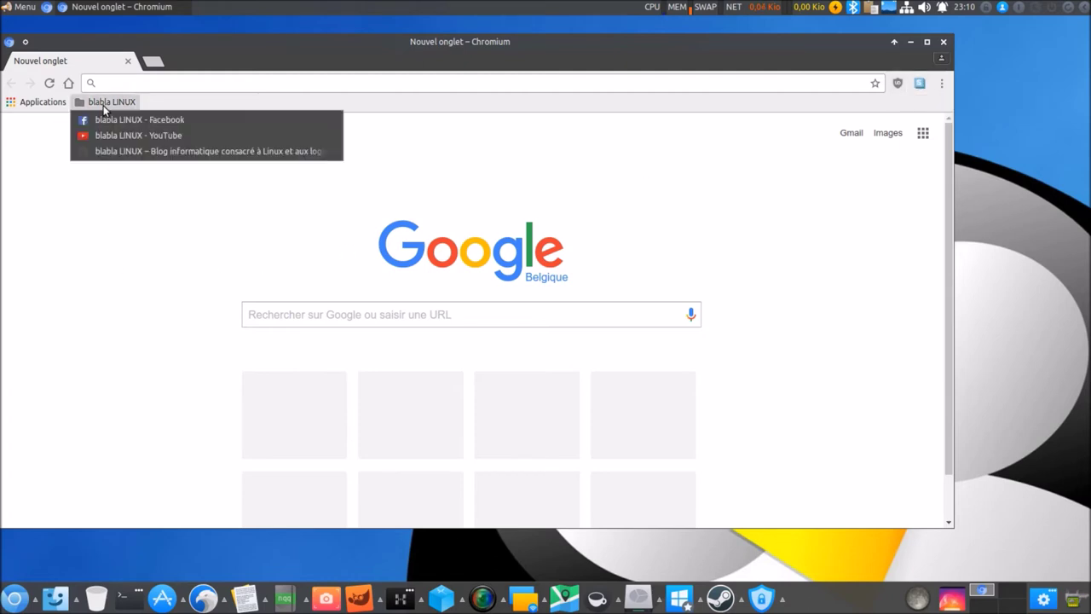
{"action": "left_click", "coordinate": [103, 104]}
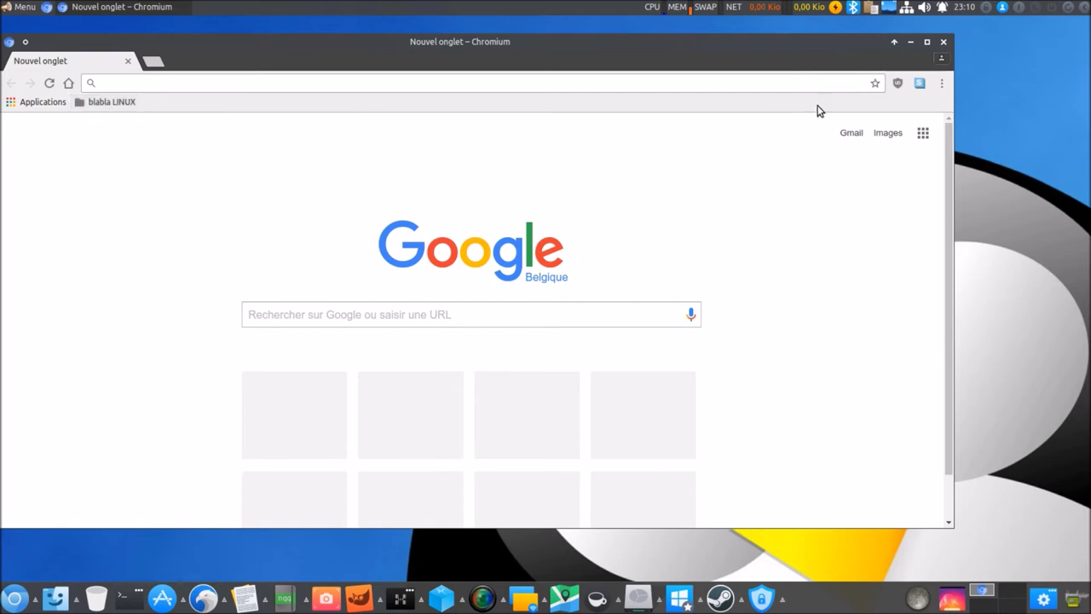
{"action": "left_click", "coordinate": [944, 41]}
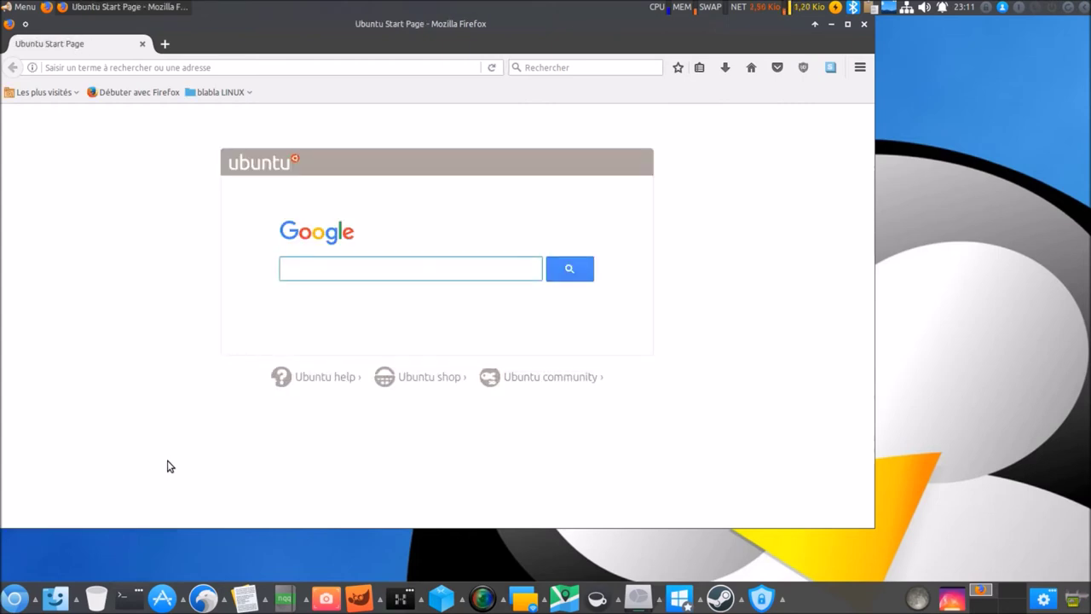
Peek at Firefox's blabla LINUX bookmark folder, then close Firefox.
{"action": "left_click", "coordinate": [243, 93]}
{"action": "left_click", "coordinate": [244, 93]}
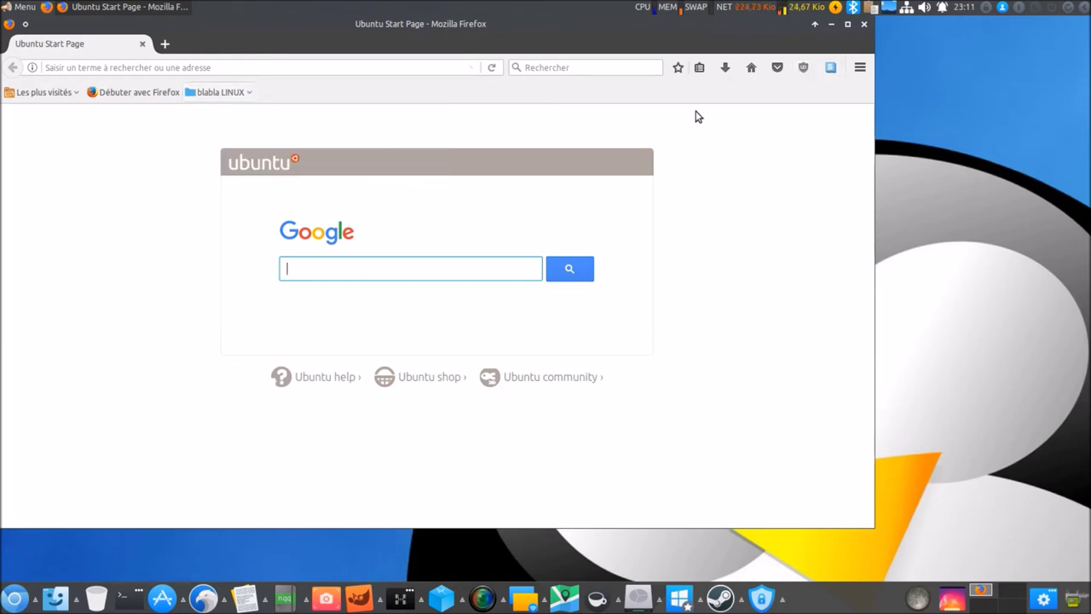
{"action": "left_click", "coordinate": [861, 28]}
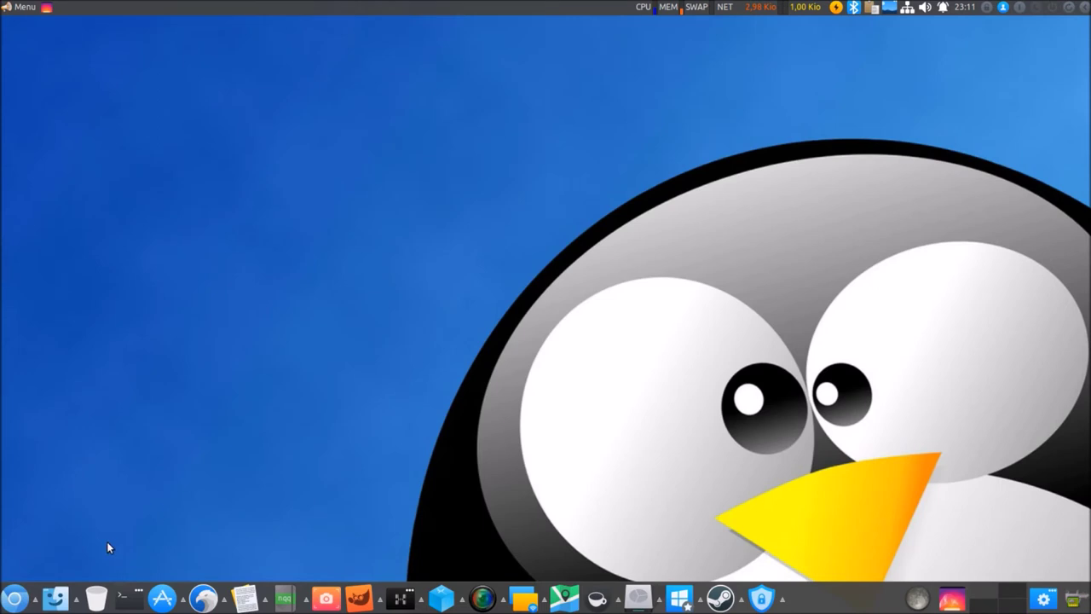
Open Thunar on the home folder and show the internet and file-transfer apps list.
{"action": "left_click", "coordinate": [55, 599]}
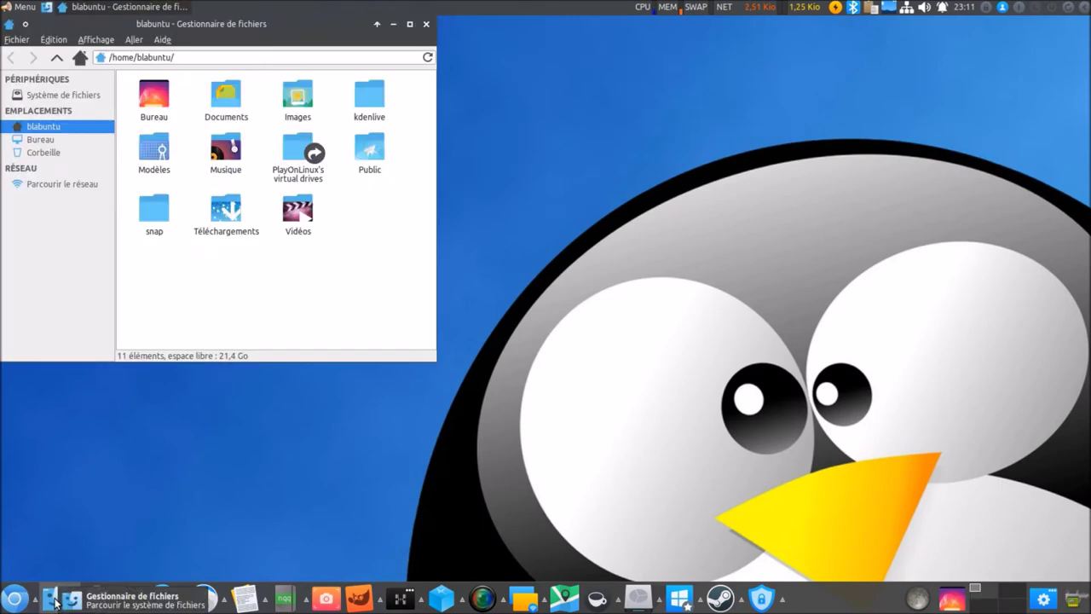
{"action": "left_click", "coordinate": [78, 590]}
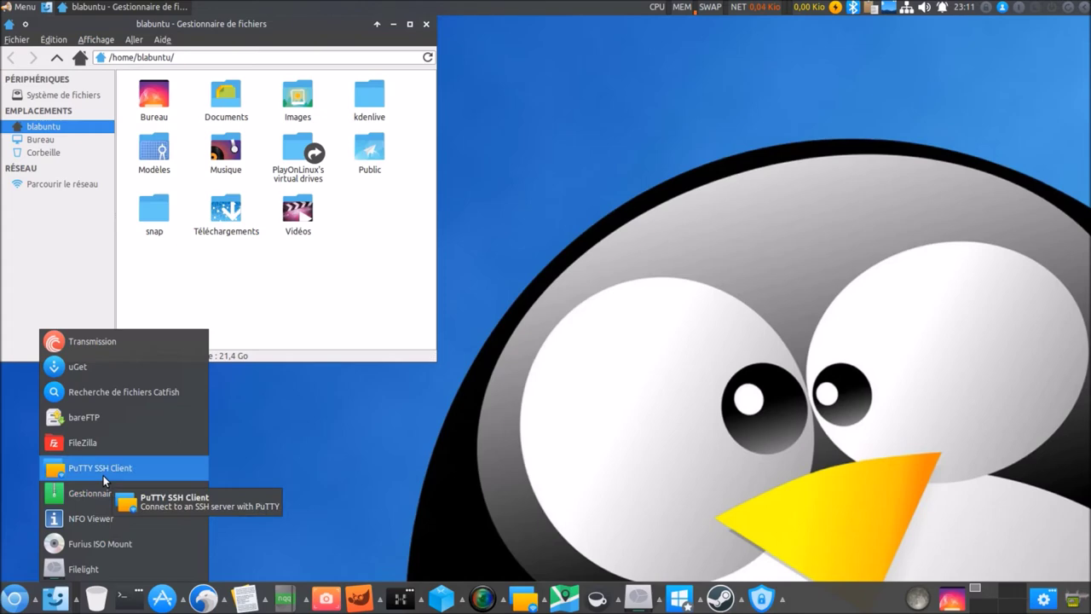
Launch FileZilla, connect to the saved bbl site, and reject its unknown certificate.
{"action": "left_click", "coordinate": [92, 447]}
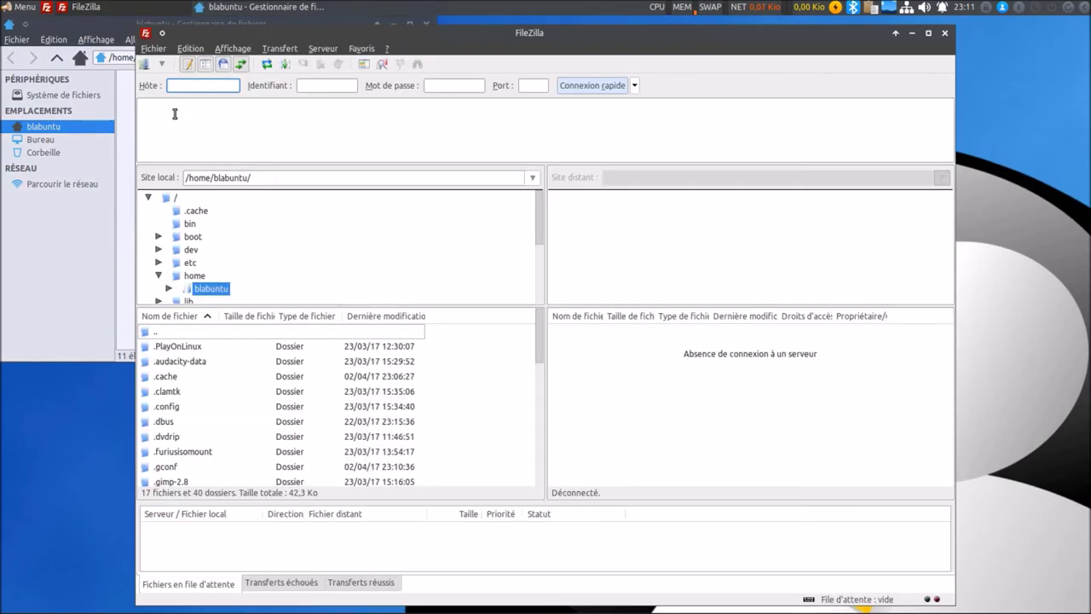
{"action": "left_click", "coordinate": [164, 68]}
{"action": "left_click", "coordinate": [175, 76]}
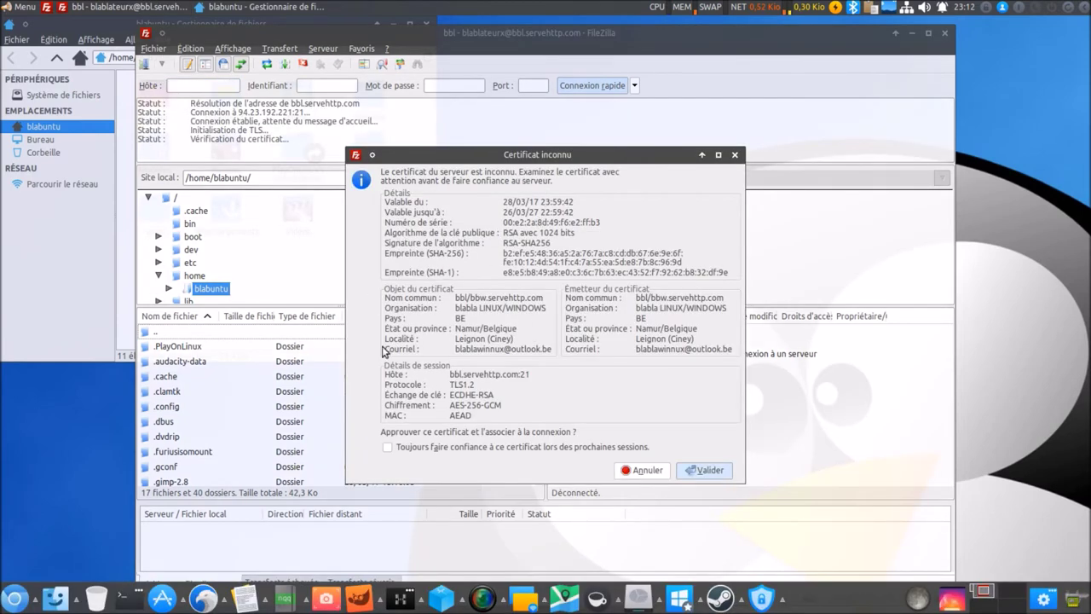
{"action": "left_click_drag", "start_coordinate": [579, 156], "coordinate": [551, 153]}
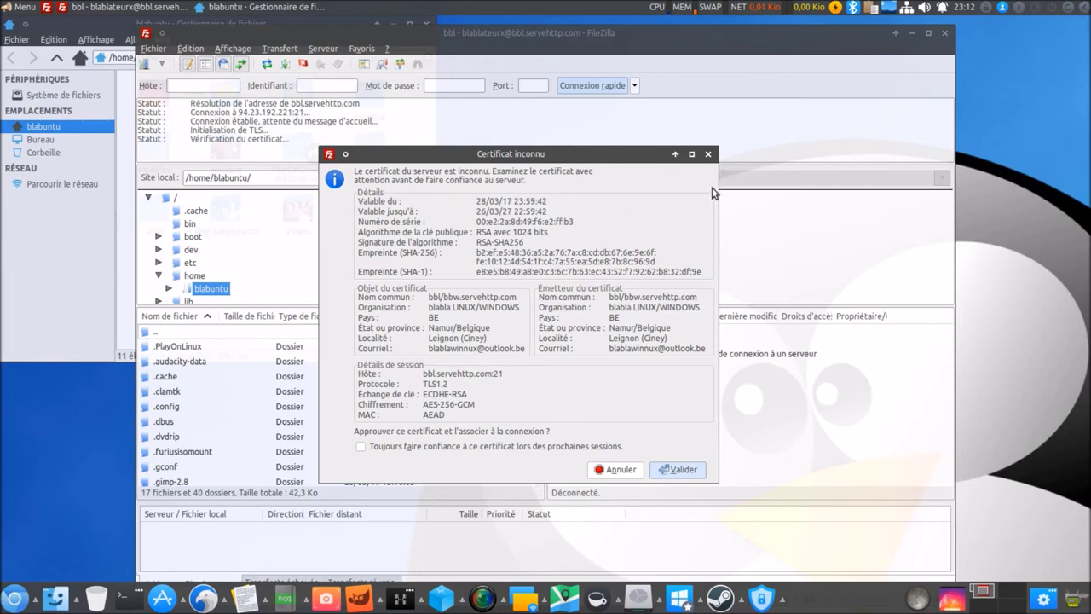
{"action": "left_click", "coordinate": [709, 155]}
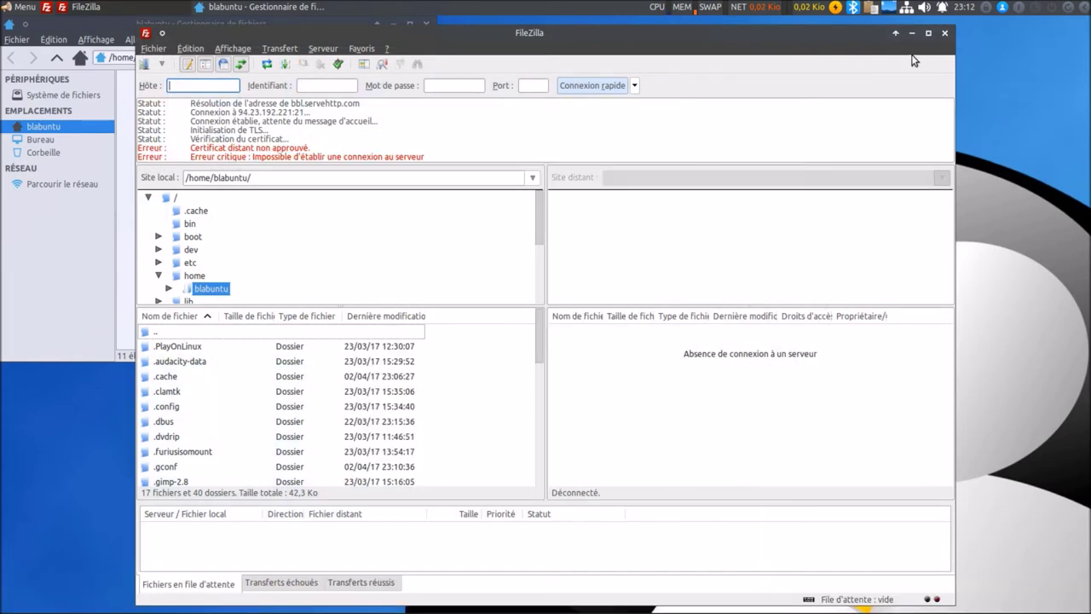
{"action": "left_click", "coordinate": [156, 49]}
Quit FileZilla and show the internet applications list again.
{"action": "left_click", "coordinate": [154, 156]}
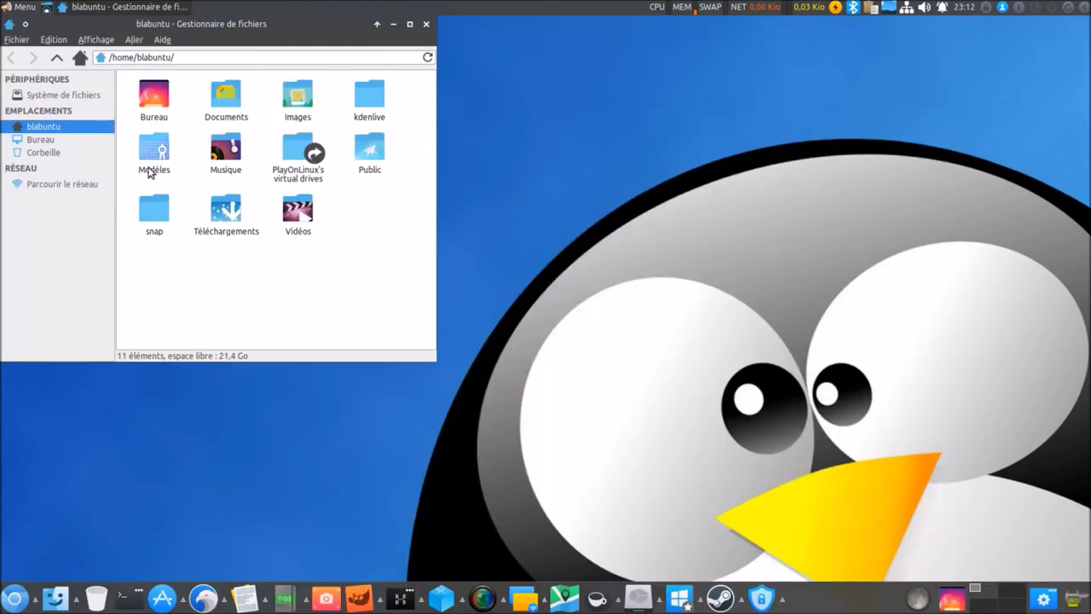
{"action": "left_click", "coordinate": [74, 601]}
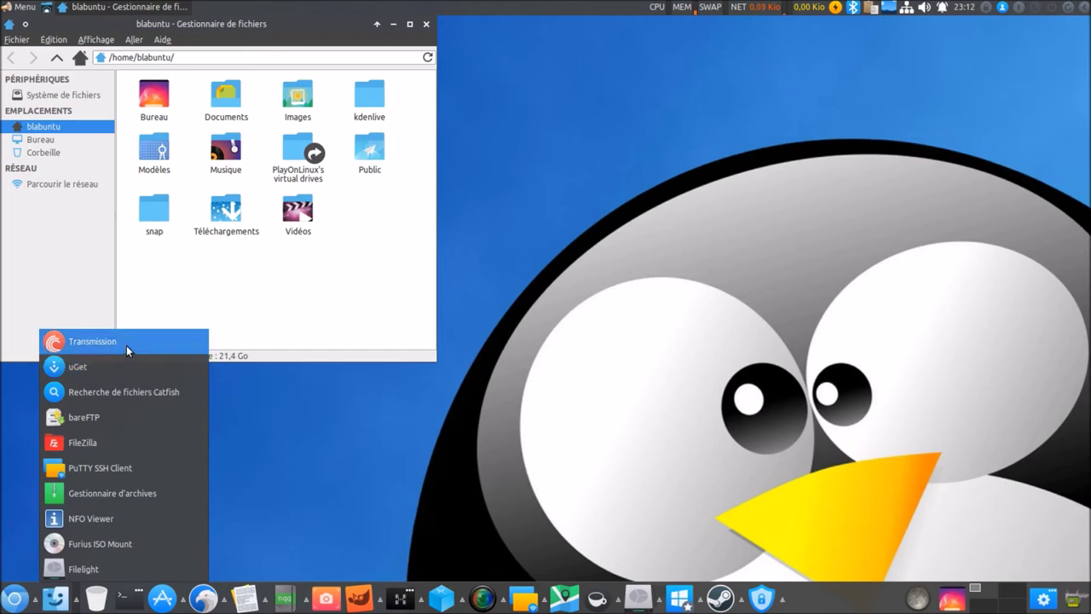
Launch Transmission and review its Vitesse (2048 speed limit) and Confidentialité preferences.
{"action": "left_click", "coordinate": [126, 344]}
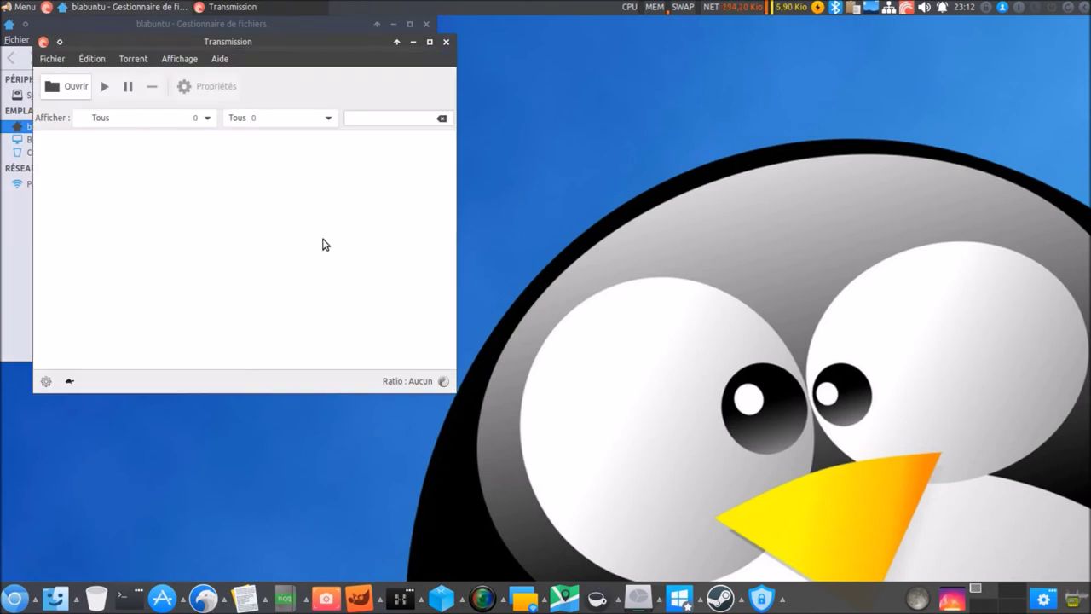
{"action": "left_click", "coordinate": [92, 59]}
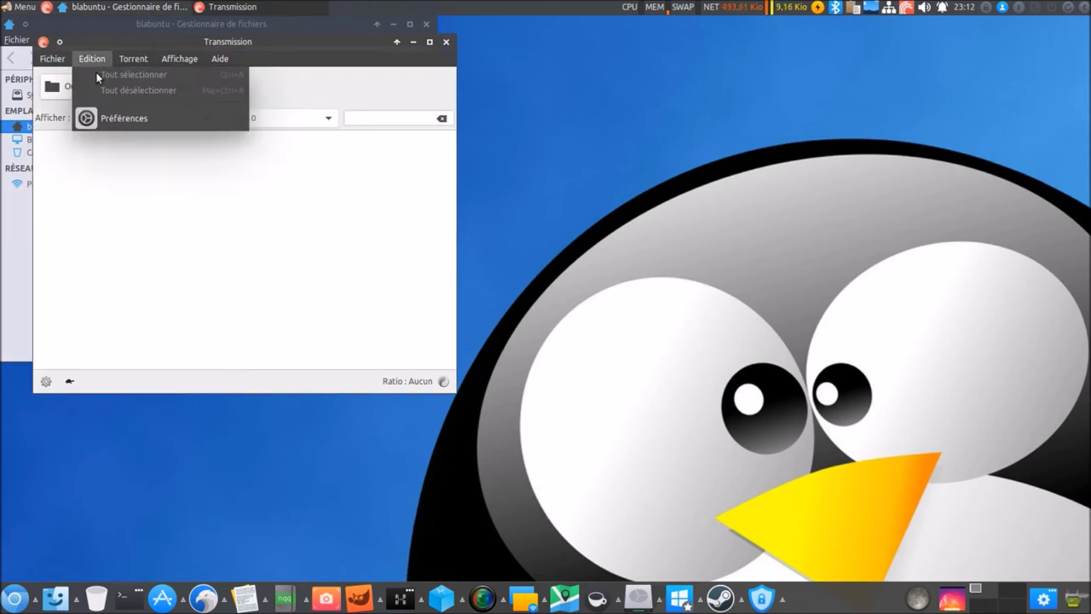
{"action": "left_click", "coordinate": [97, 118]}
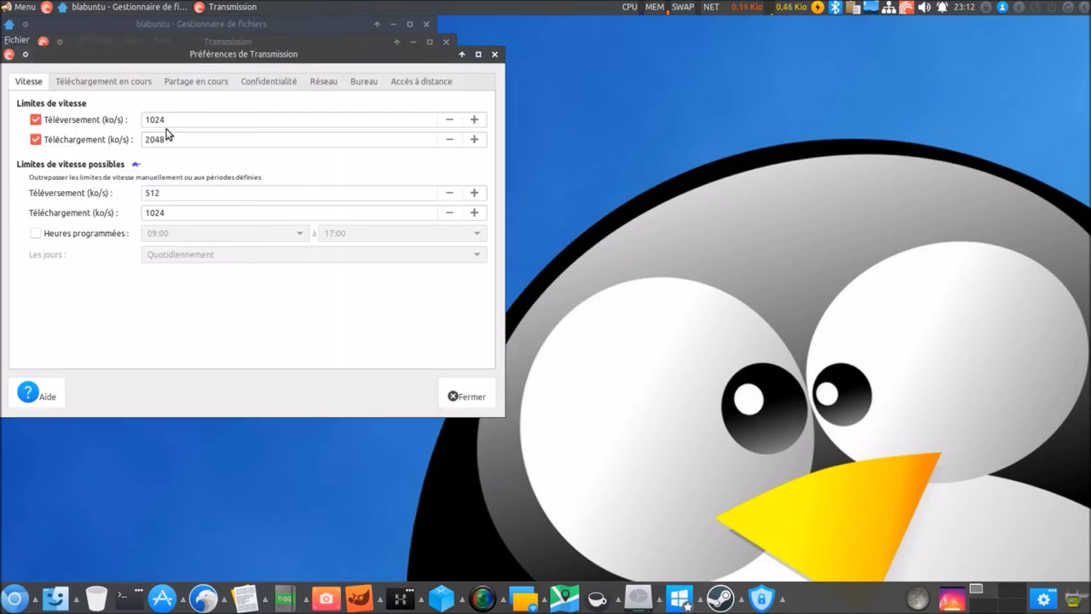
{"action": "left_click", "coordinate": [143, 145]}
{"action": "left_click", "coordinate": [254, 83]}
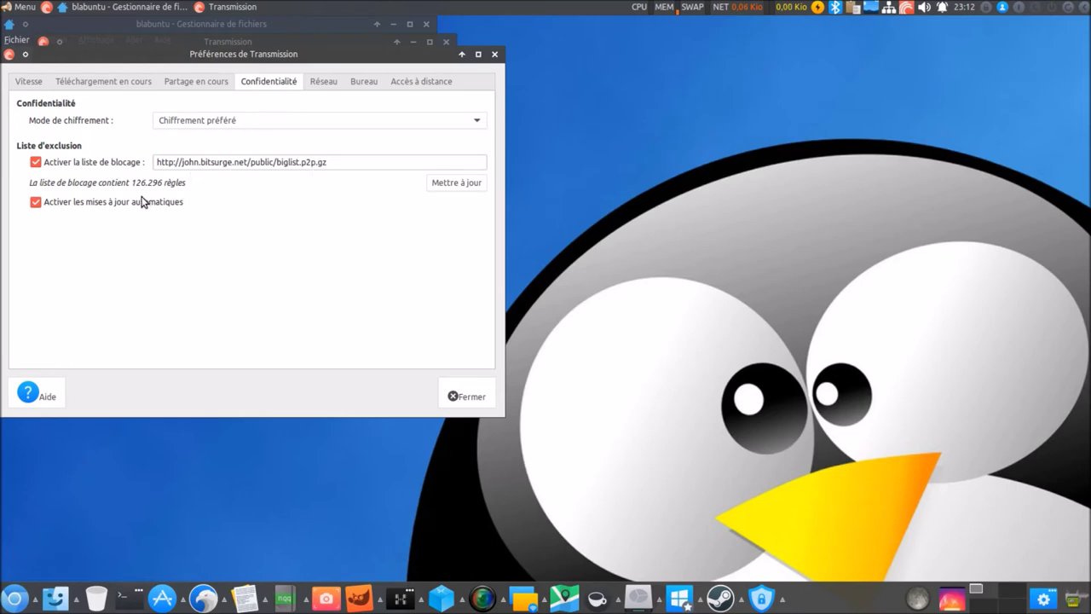
{"action": "left_click", "coordinate": [456, 395]}
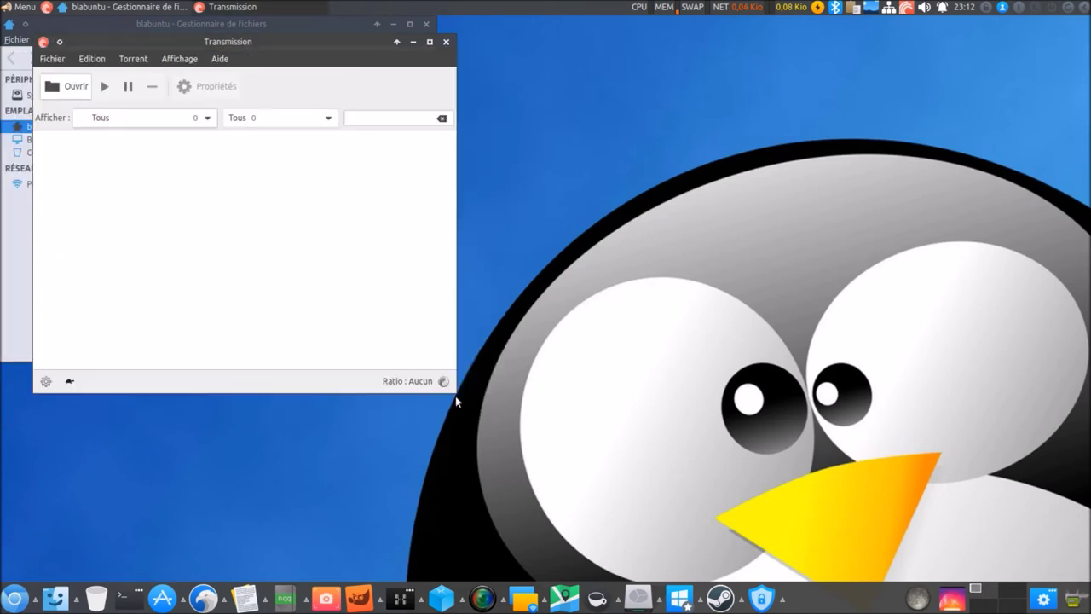
Quit Transmission completely from its tray indicator.
{"action": "right_click", "coordinate": [909, 11]}
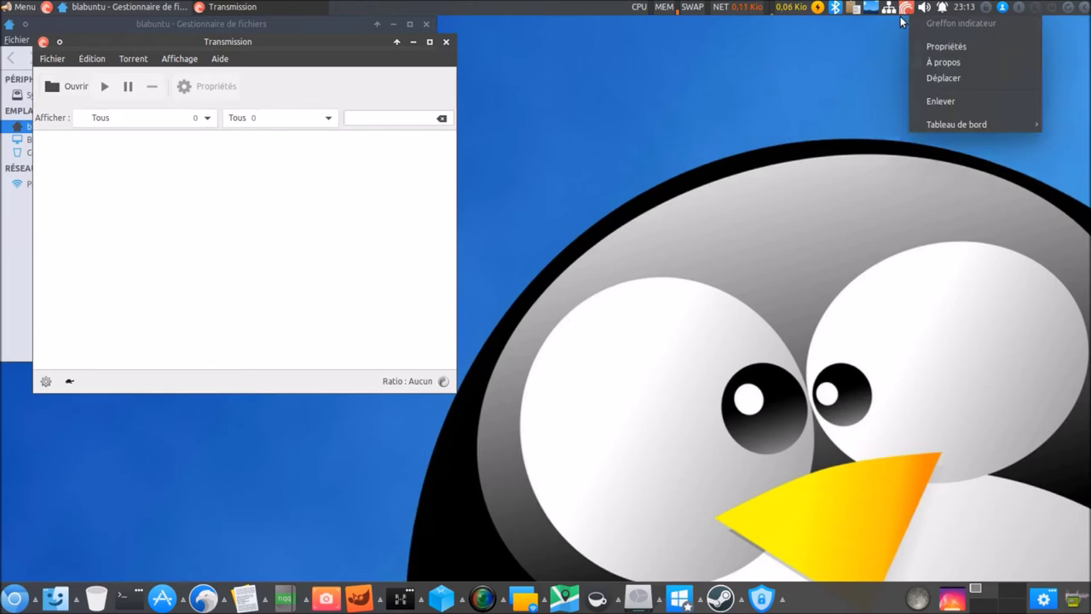
{"action": "left_click", "coordinate": [907, 10]}
{"action": "left_click", "coordinate": [908, 10]}
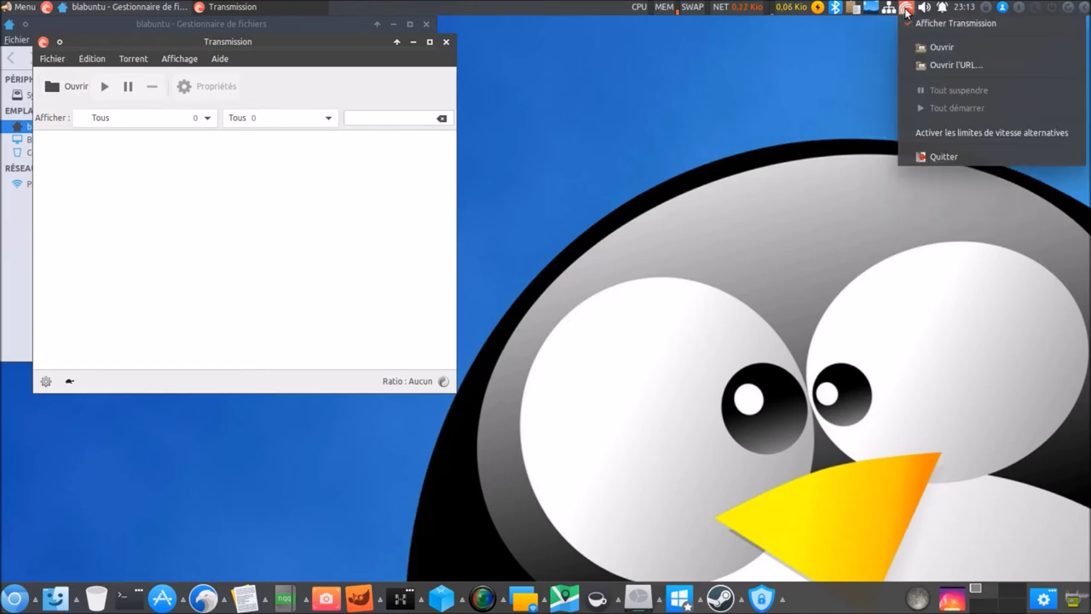
{"action": "left_click", "coordinate": [929, 157]}
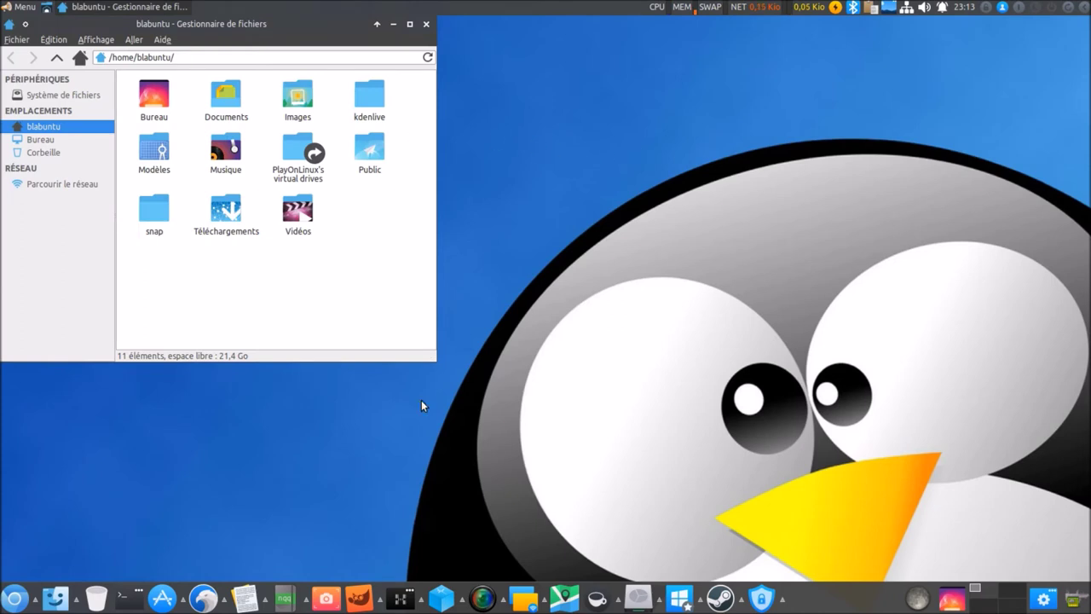
Open the empty trash in a second window and a terminal moved to screen centre.
{"action": "left_click", "coordinate": [78, 601]}
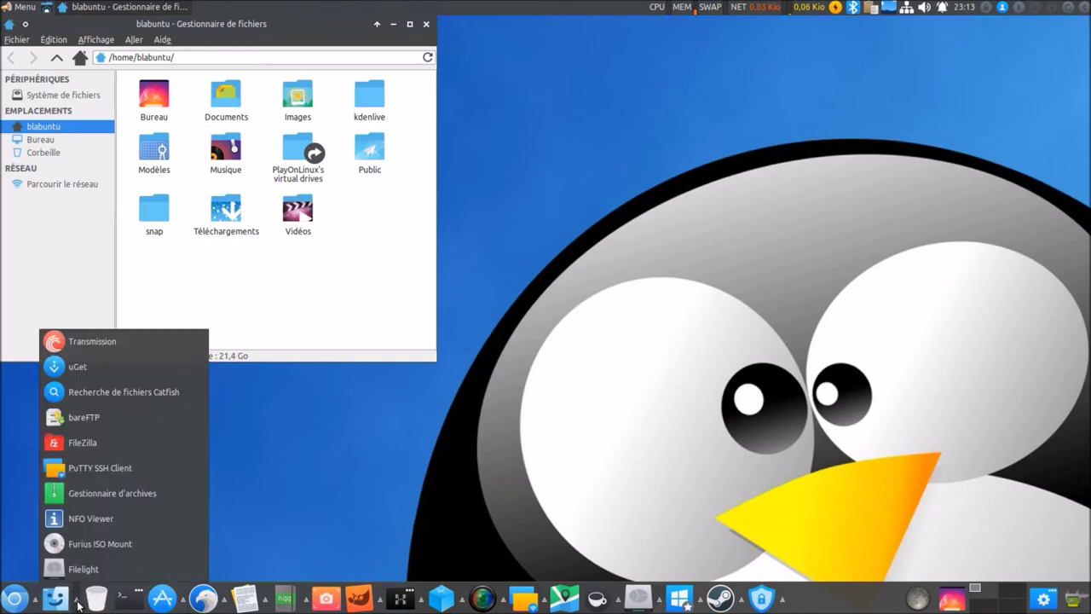
{"action": "left_click", "coordinate": [331, 399]}
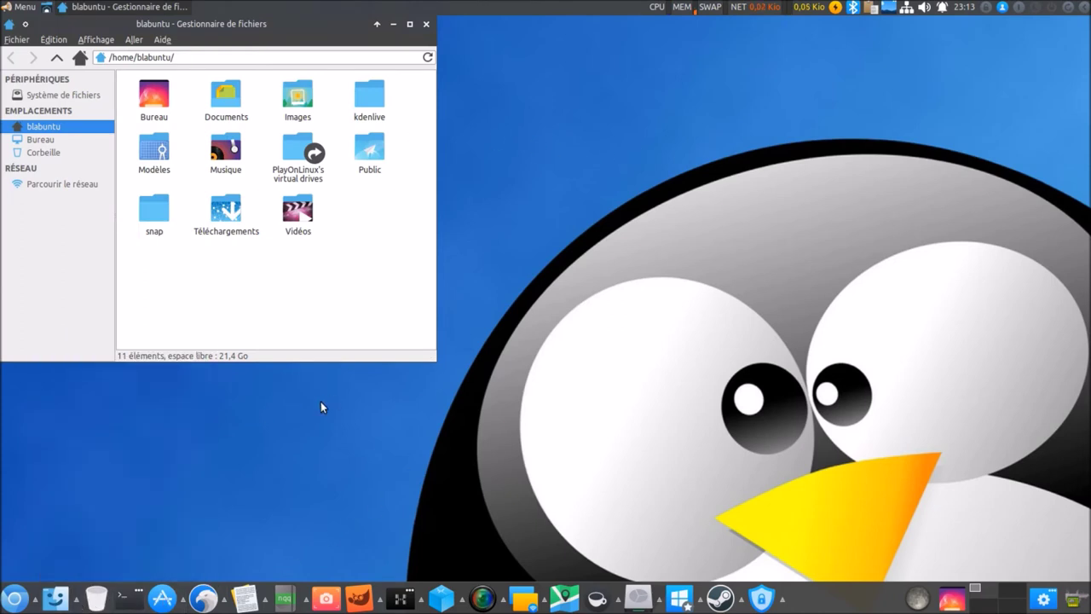
{"action": "left_click", "coordinate": [97, 598]}
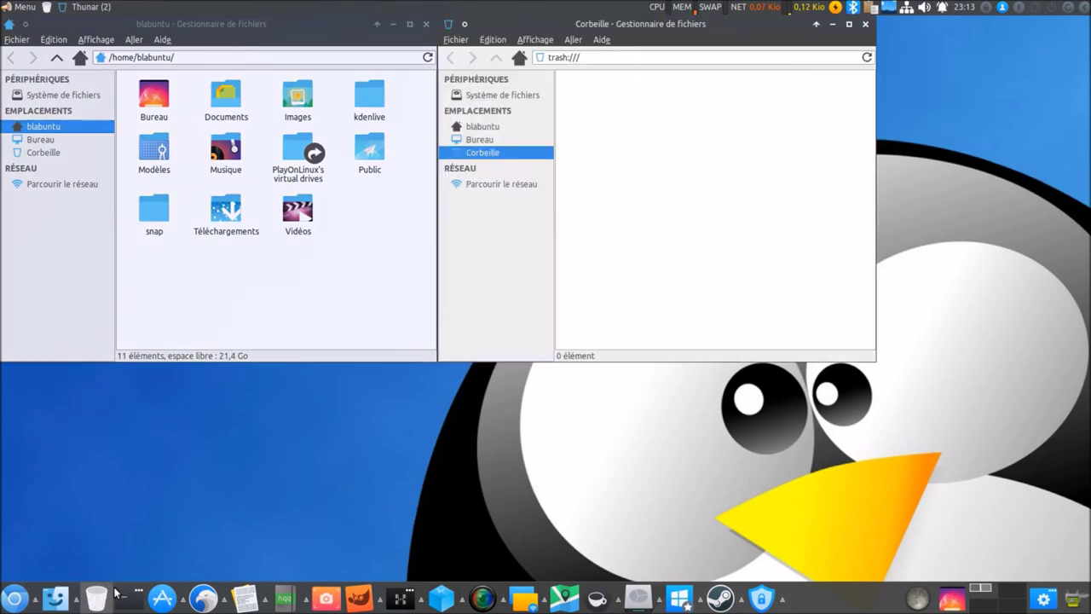
{"action": "left_click", "coordinate": [128, 599]}
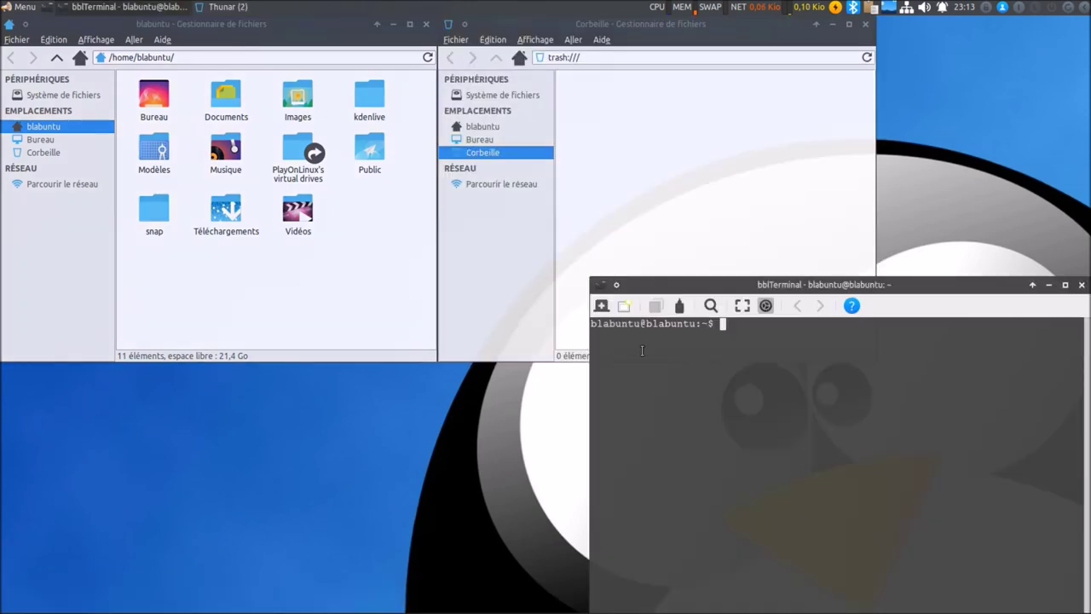
{"action": "left_click_drag", "start_coordinate": [757, 288], "coordinate": [517, 220]}
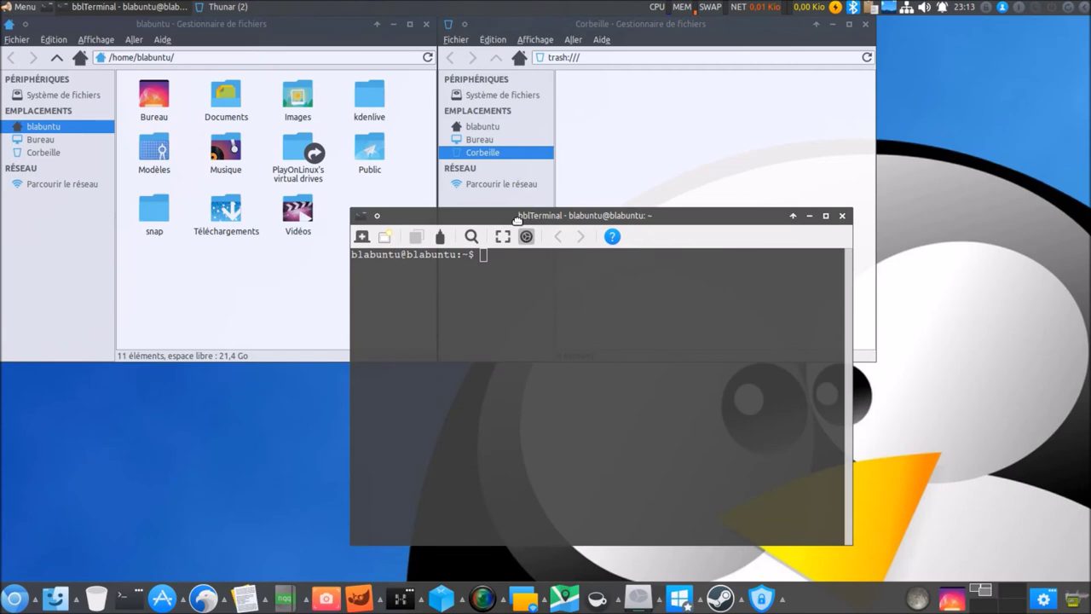
Close the bblTerminal, Corbeille and blabuntu home folder windows.
{"action": "left_click", "coordinate": [843, 216]}
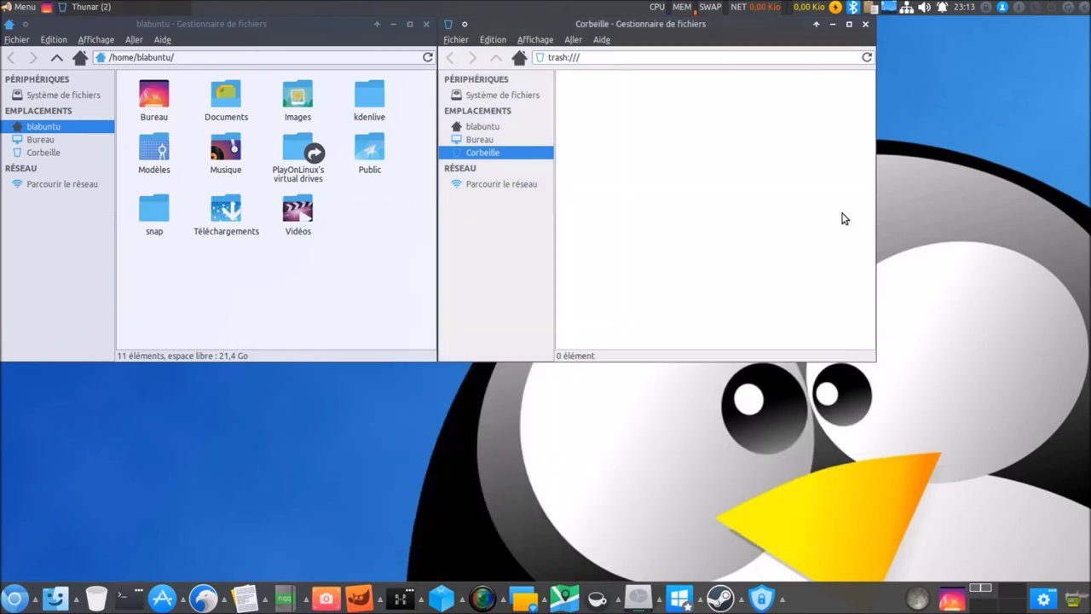
{"action": "left_click", "coordinate": [865, 24]}
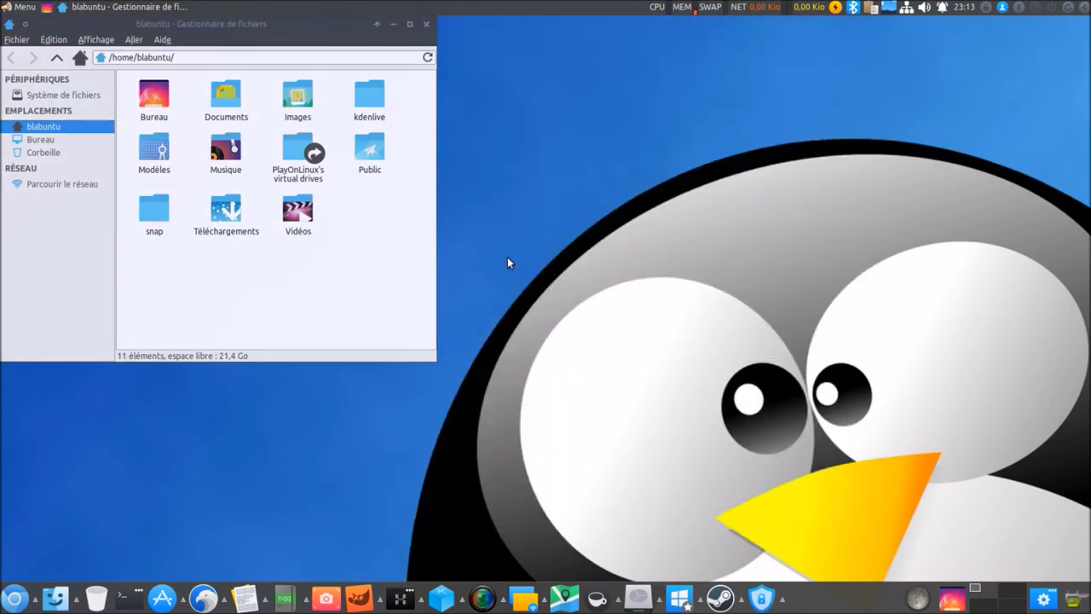
{"action": "left_click", "coordinate": [425, 27]}
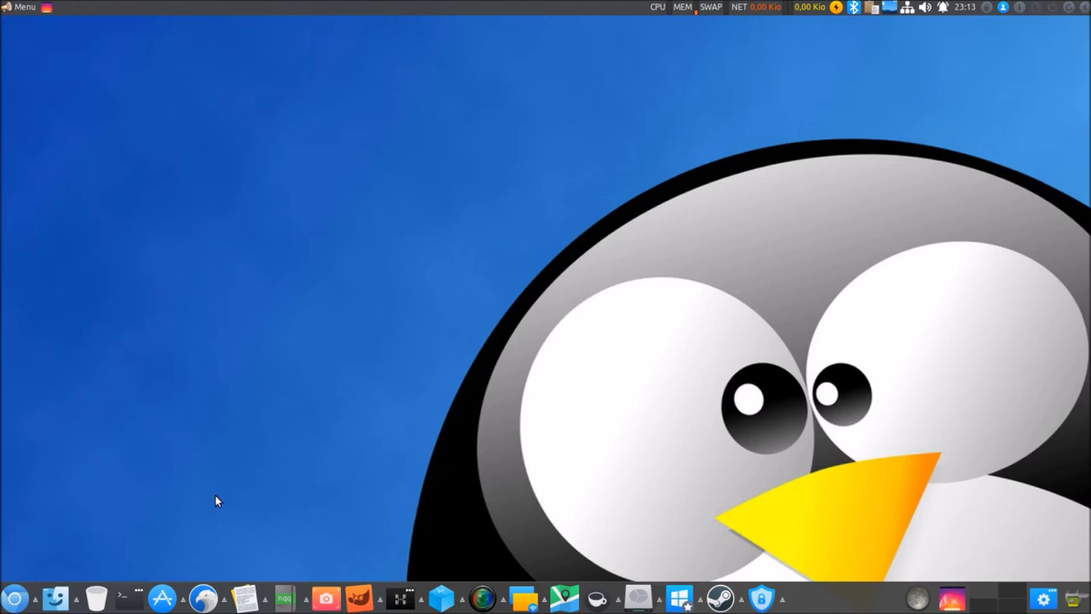
Launch Synaptic from Logiciels, authenticating with the administrator password, then quit it.
{"action": "left_click", "coordinate": [160, 597]}
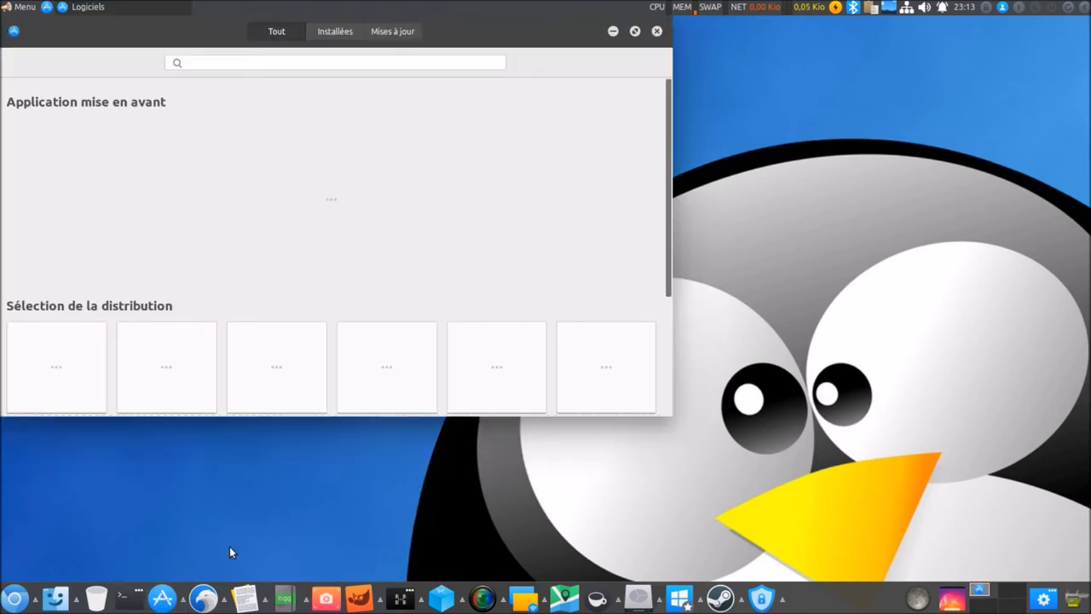
{"action": "right_click", "coordinate": [181, 598]}
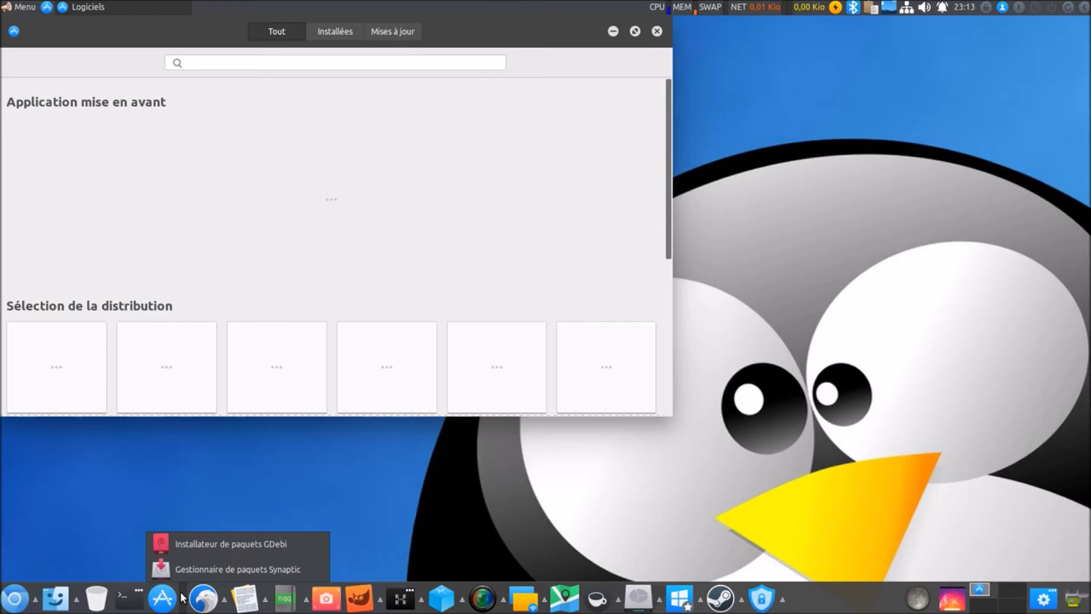
{"action": "left_click", "coordinate": [196, 575]}
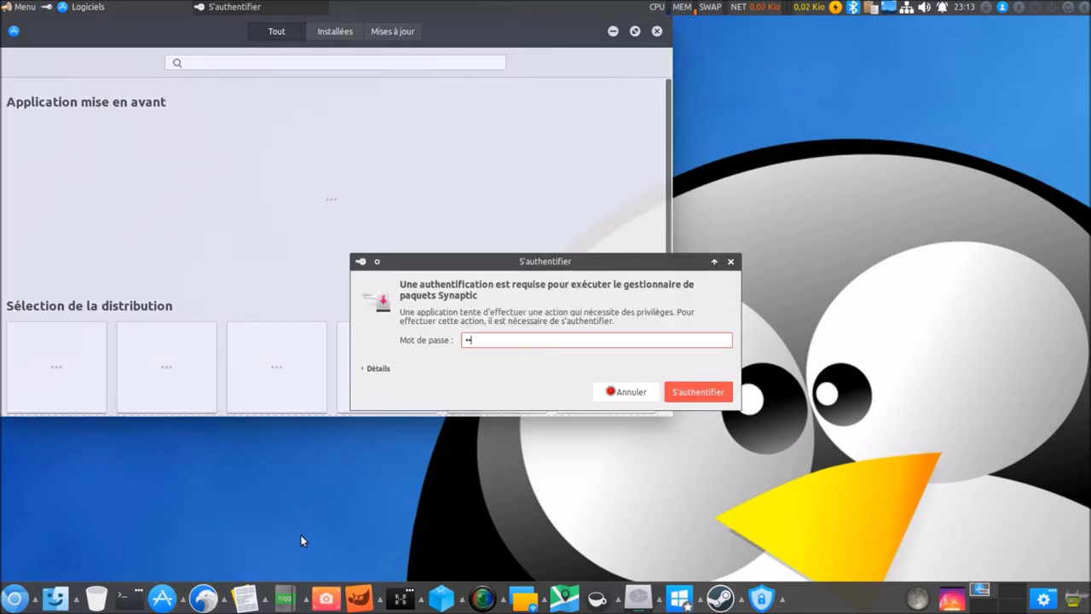
{"action": "key", "text": "BackSpace"}
{"action": "type", "text": "••••••••"}
{"action": "key", "text": "Return"}
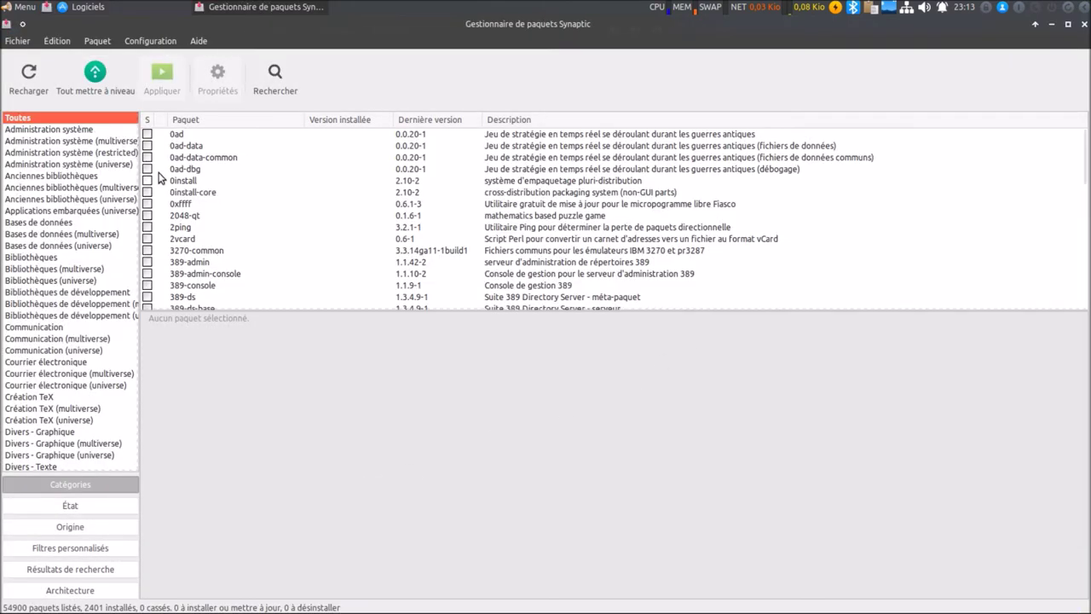
{"action": "left_click", "coordinate": [18, 42]}
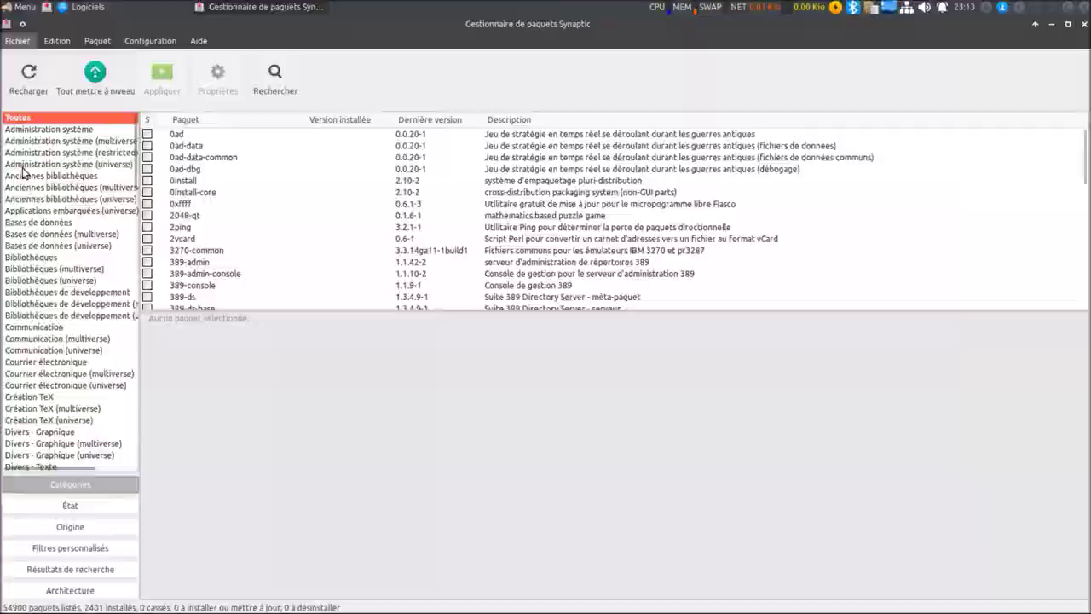
{"action": "left_click", "coordinate": [18, 171]}
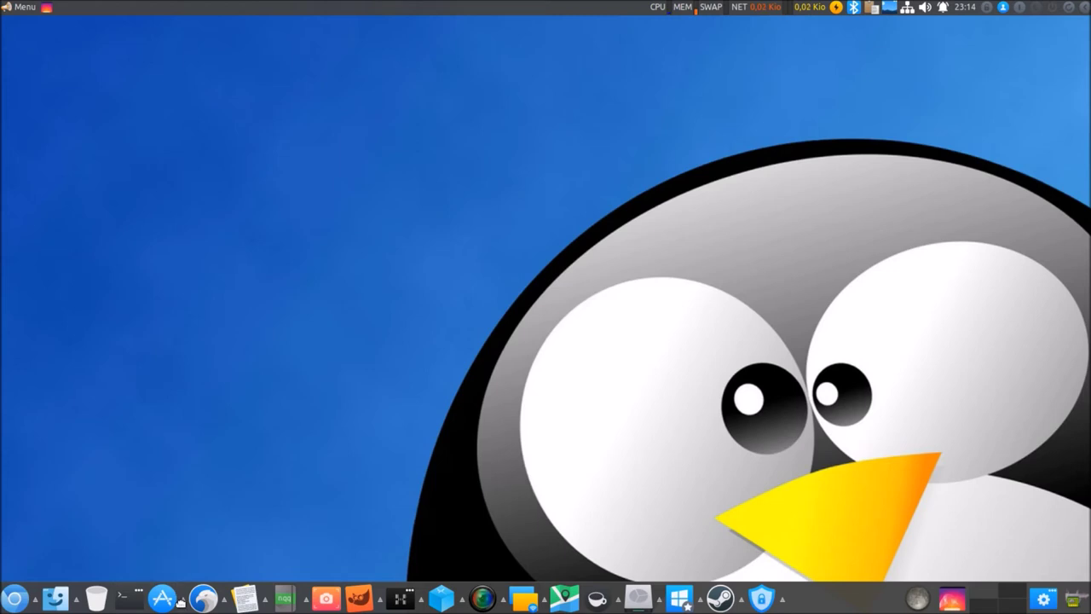
Launch GDebi from the package tools list, quit it, and toggle the messaging apps list.
{"action": "left_click", "coordinate": [181, 602]}
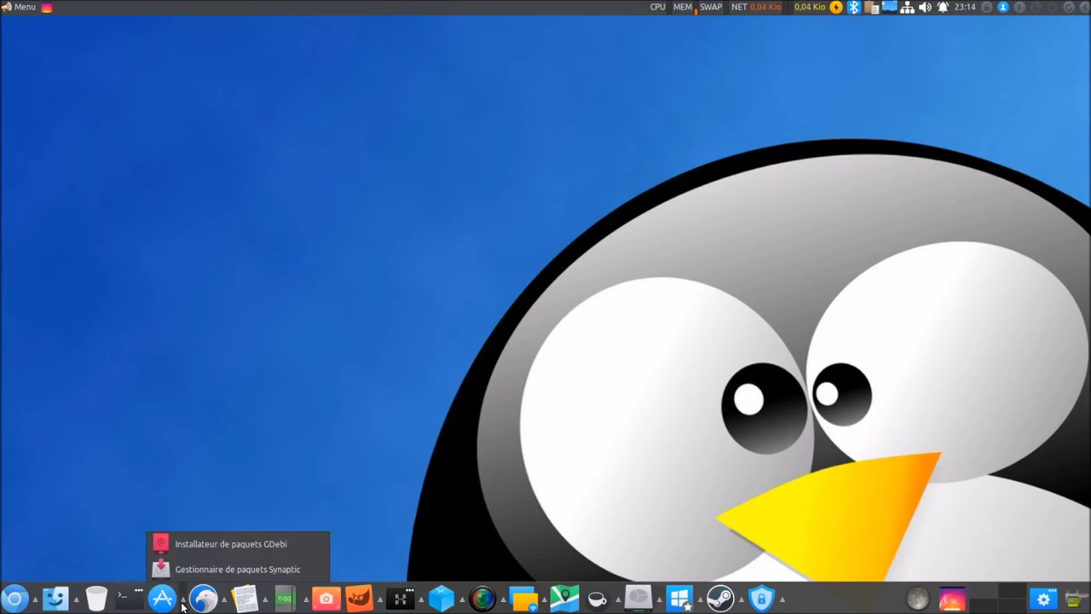
{"action": "left_click", "coordinate": [199, 543]}
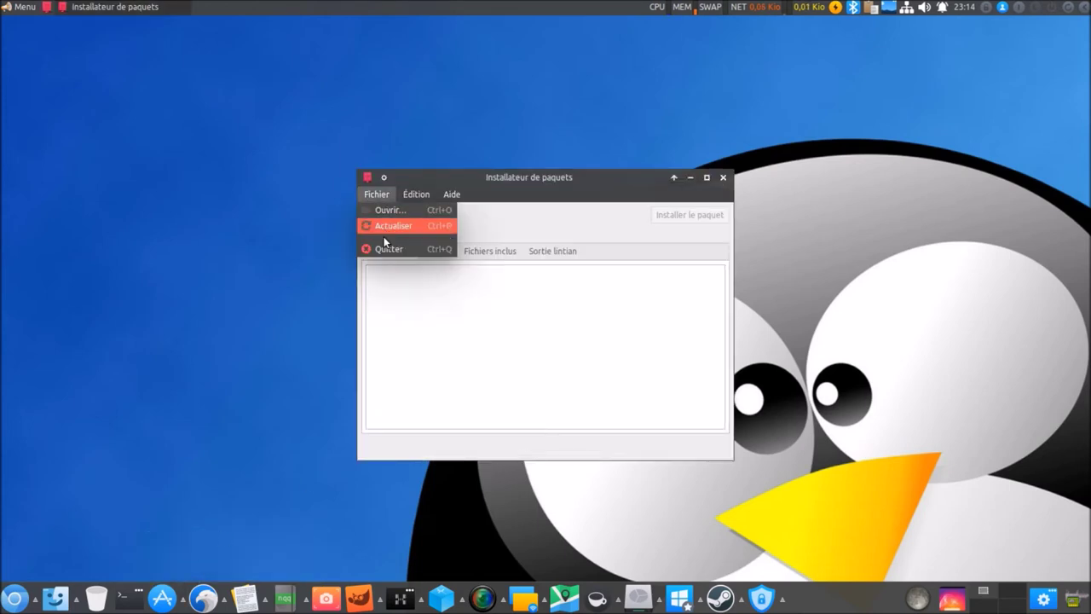
{"action": "left_click", "coordinate": [384, 250]}
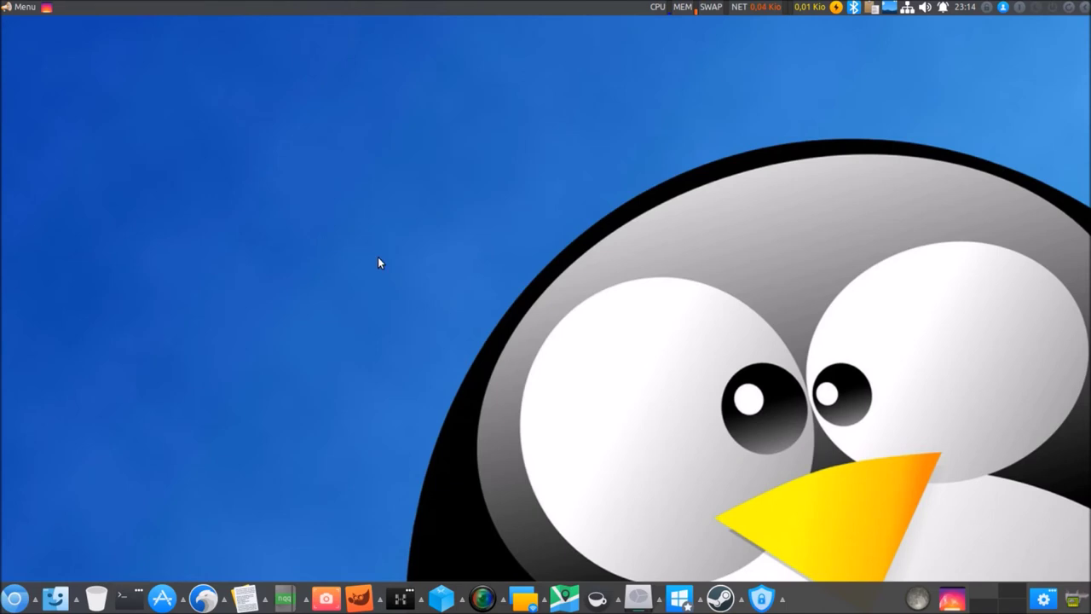
{"action": "left_click", "coordinate": [223, 603]}
{"action": "left_click", "coordinate": [222, 603]}
{"action": "left_click", "coordinate": [222, 604]}
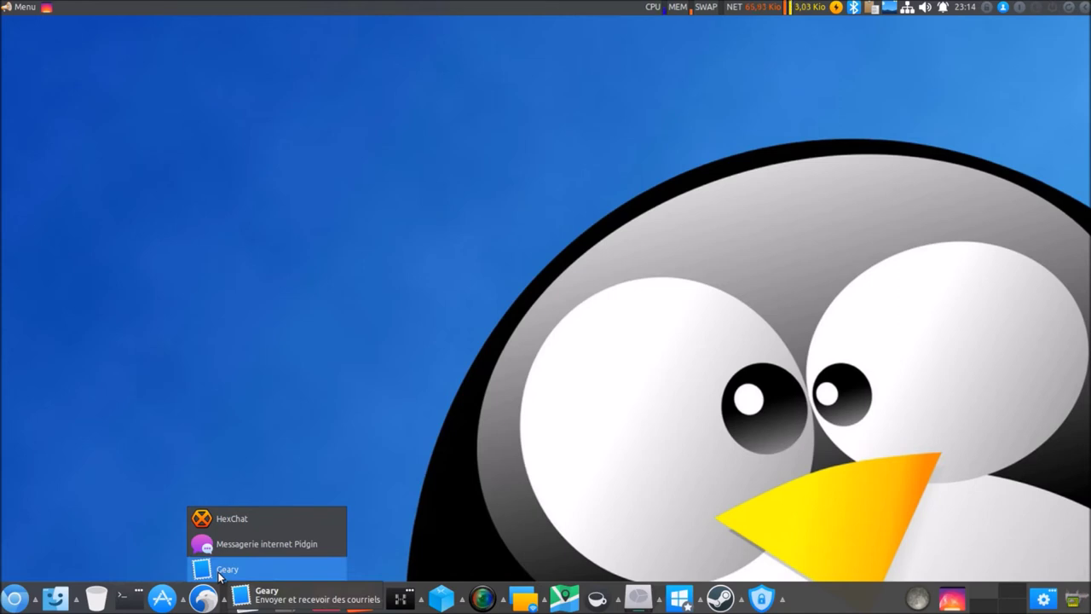
{"action": "left_click", "coordinate": [220, 577]}
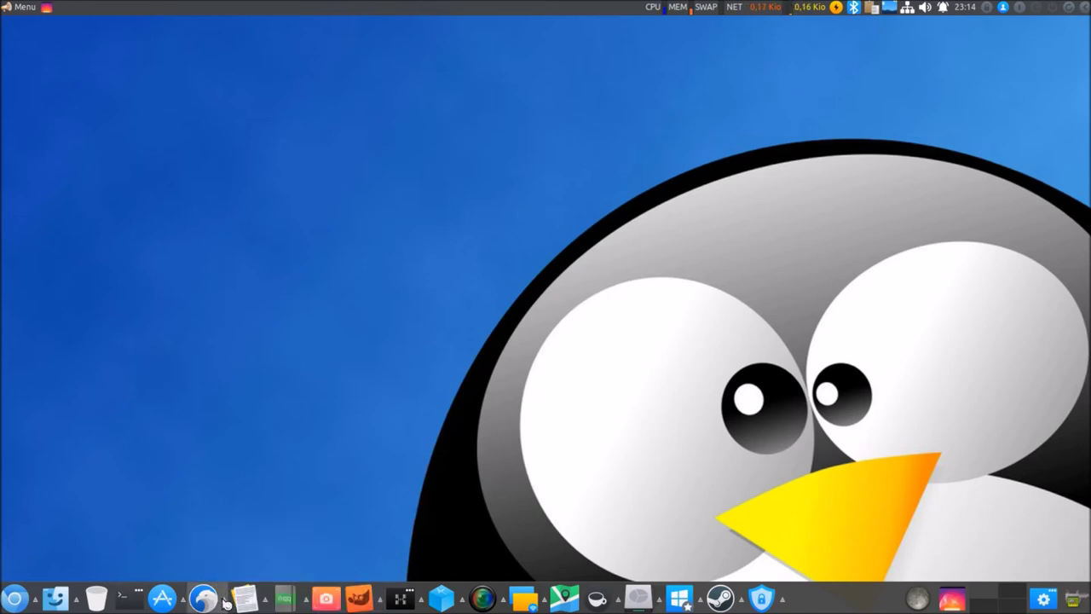
{"action": "left_click", "coordinate": [224, 602]}
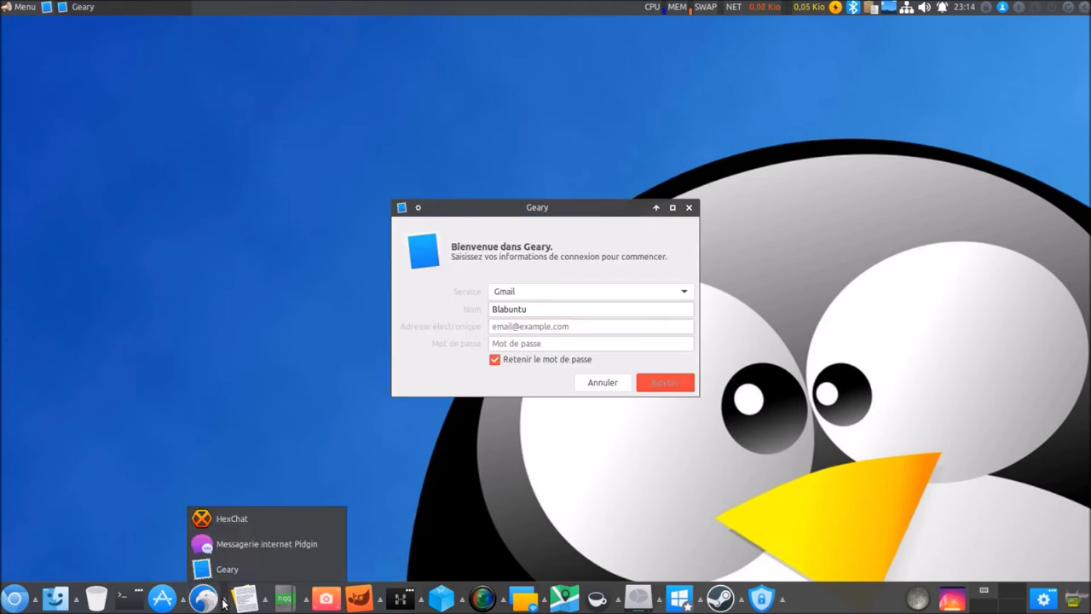
{"action": "left_click", "coordinate": [229, 551]}
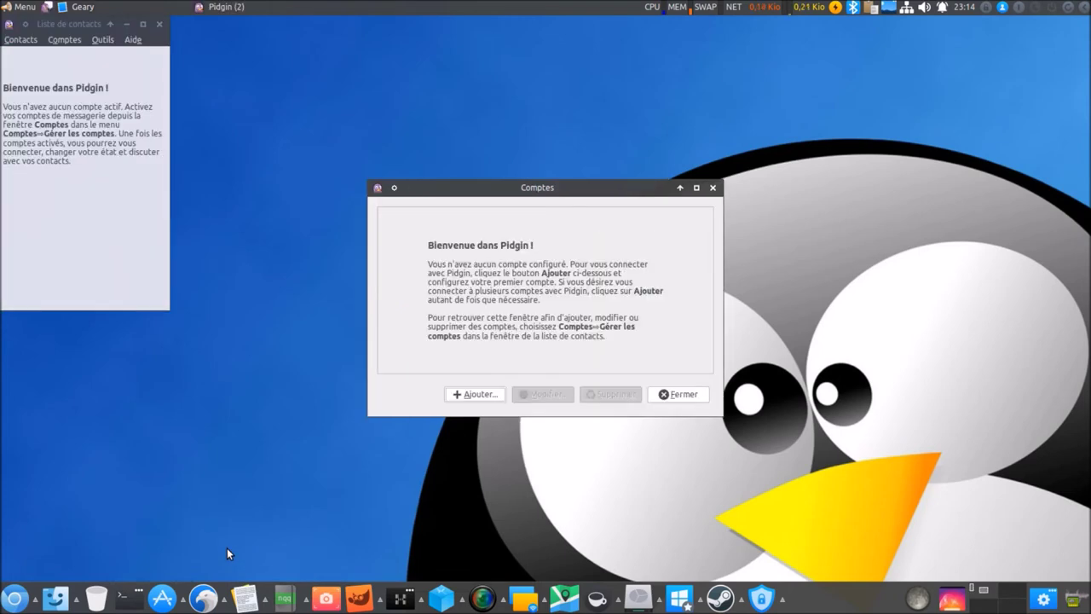
{"action": "mouse_move", "coordinate": [221, 601]}
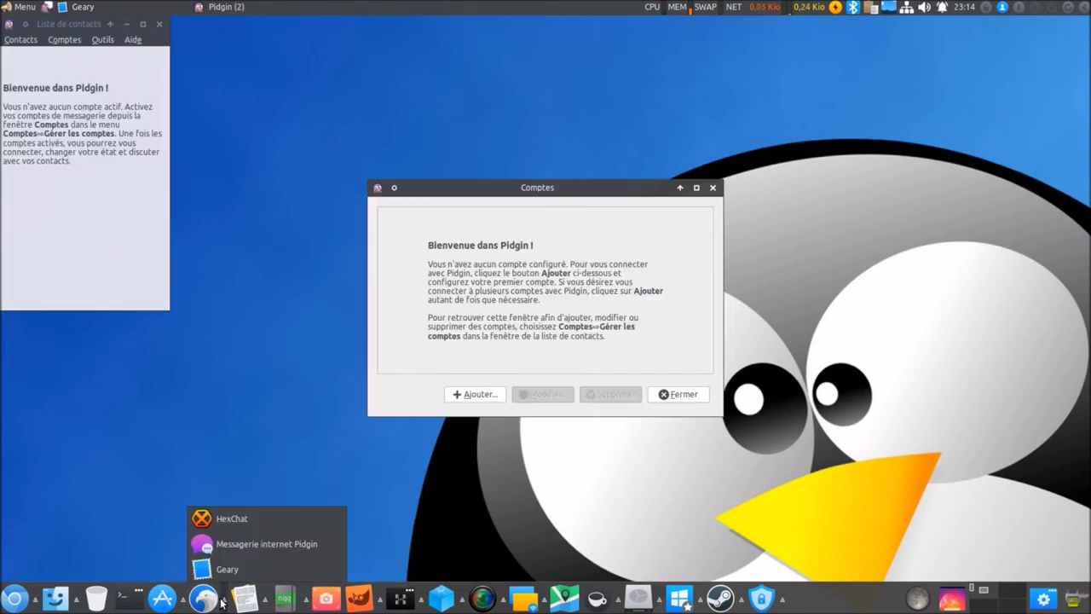
{"action": "left_click", "coordinate": [236, 522]}
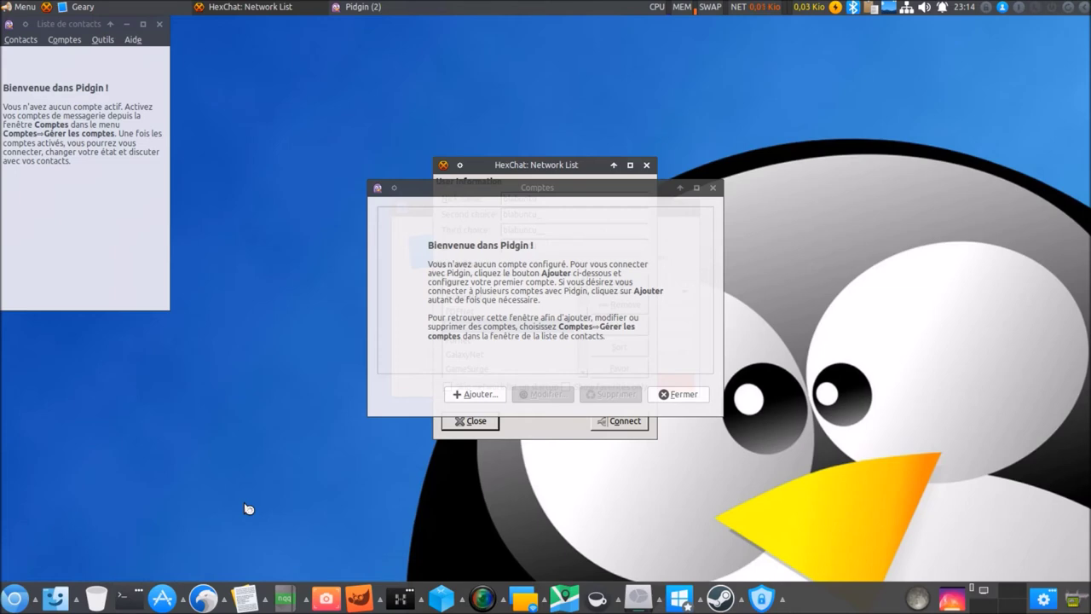
{"action": "left_click", "coordinate": [23, 41]}
{"action": "left_click", "coordinate": [45, 178]}
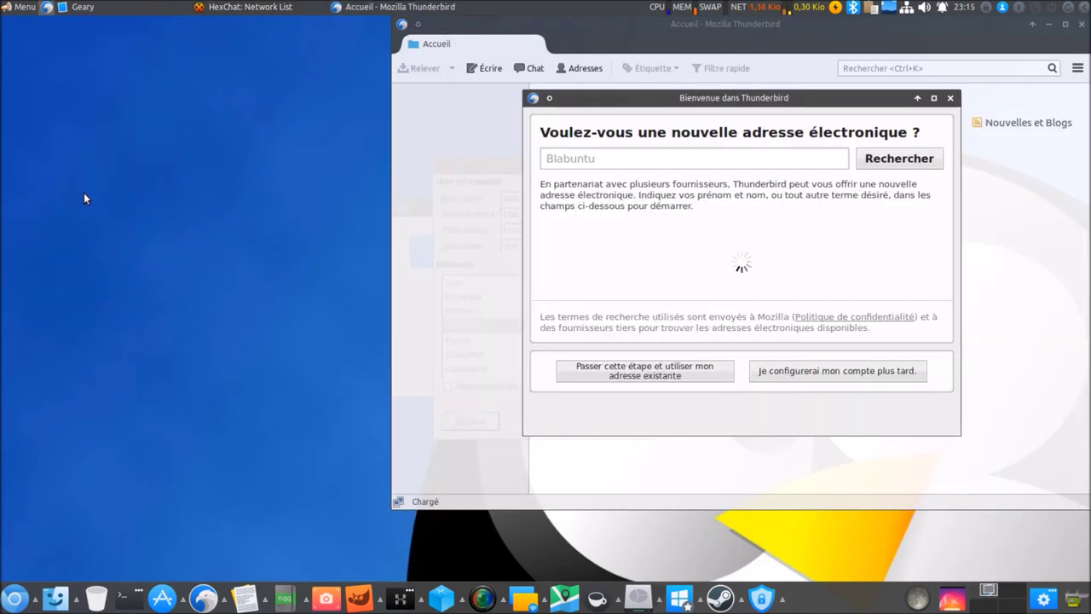
{"action": "left_click", "coordinate": [950, 98]}
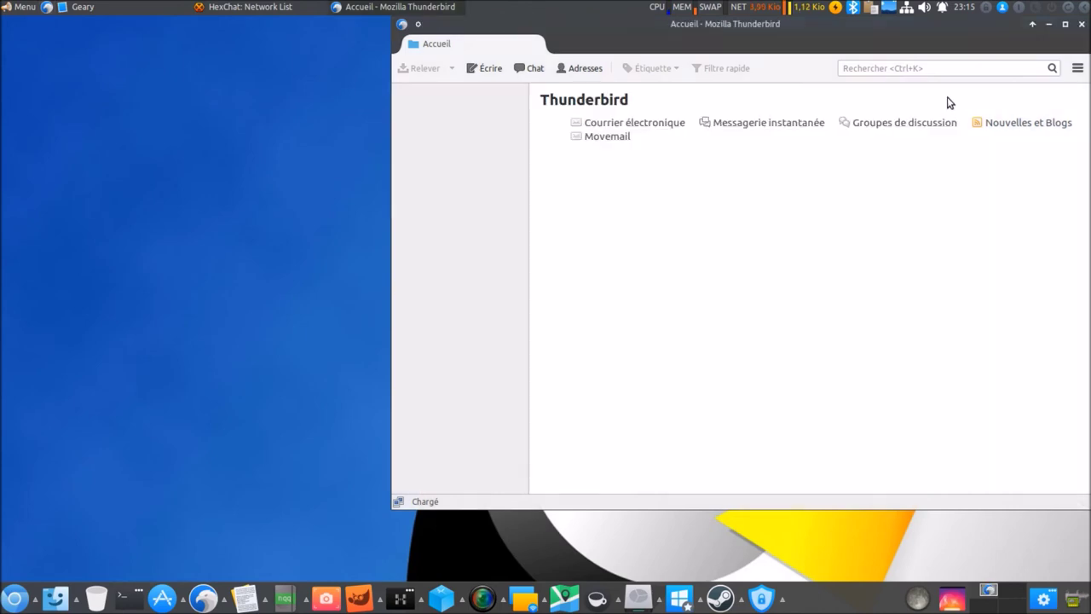
{"action": "left_click", "coordinate": [1078, 68]}
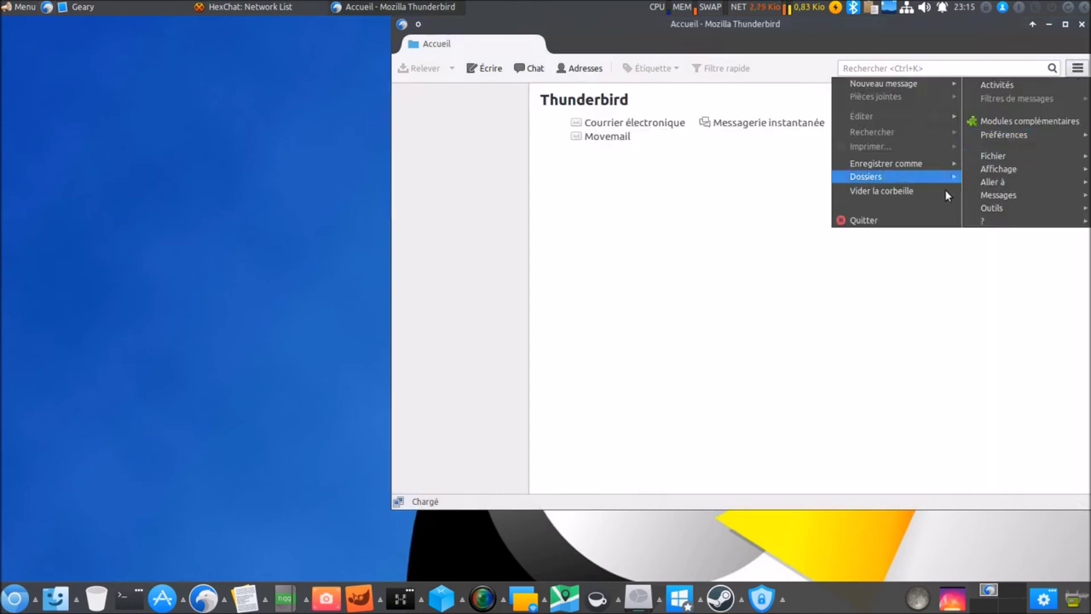
{"action": "left_click", "coordinate": [917, 219]}
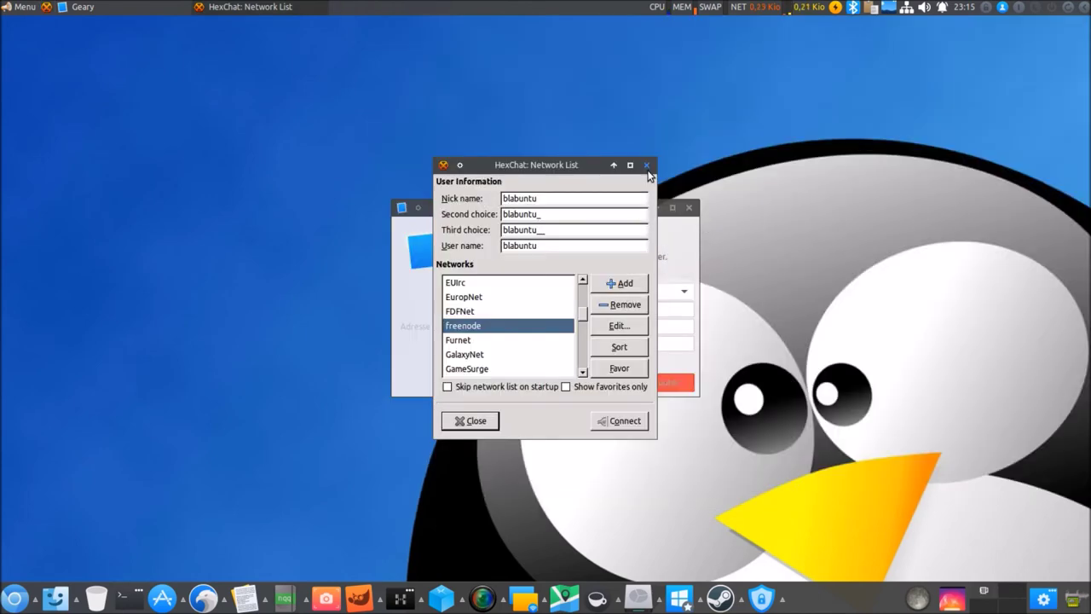
{"action": "left_click", "coordinate": [646, 163]}
{"action": "left_click", "coordinate": [689, 209]}
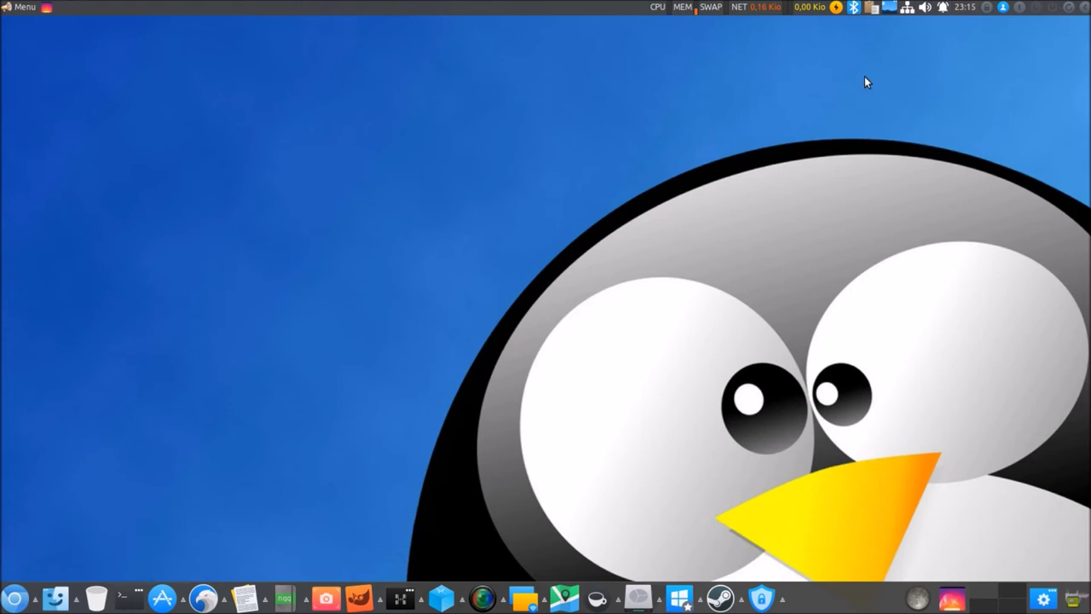
{"action": "left_click", "coordinate": [945, 9]}
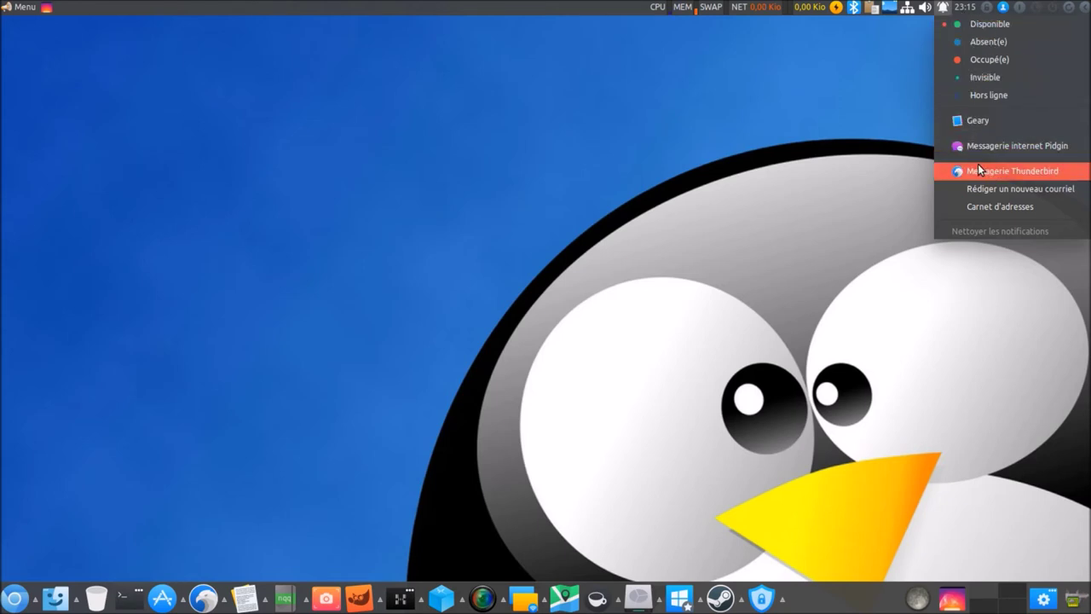
{"action": "left_click", "coordinate": [799, 175]}
{"action": "left_click", "coordinate": [225, 597]}
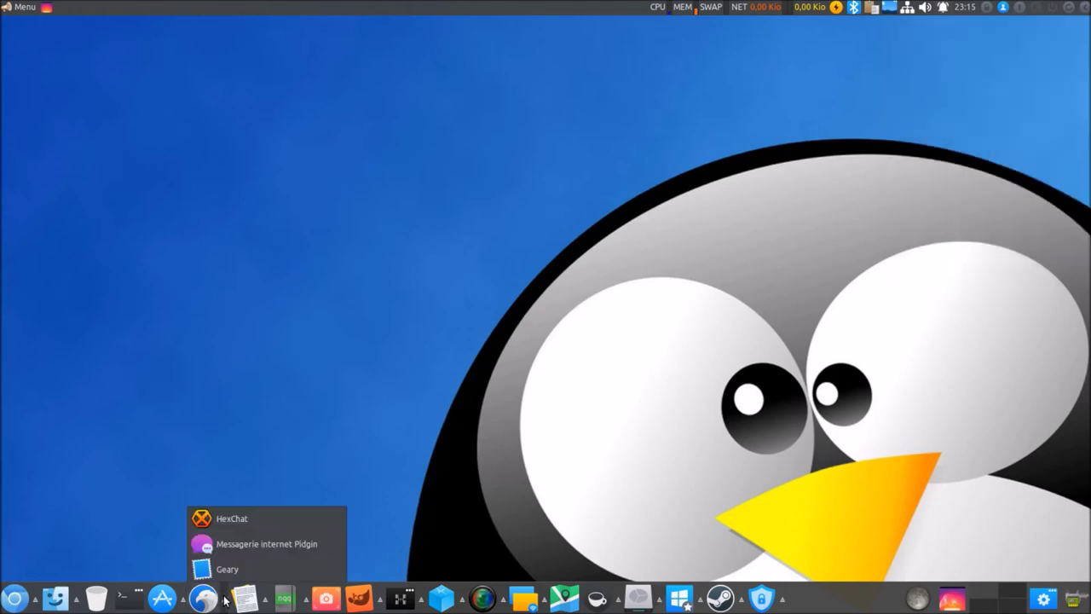
{"action": "left_click", "coordinate": [225, 601]}
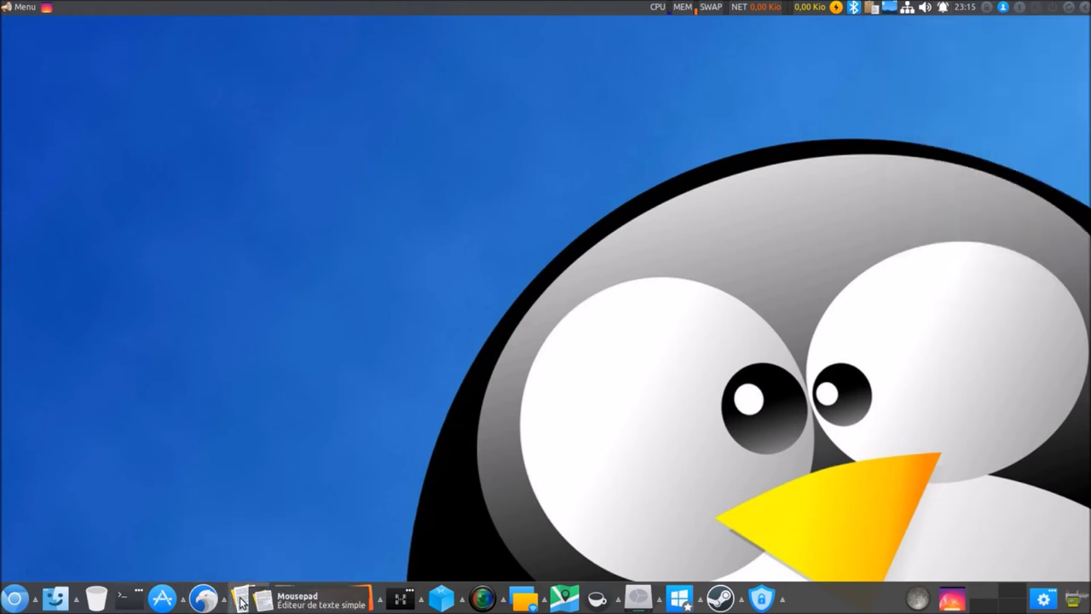
Launch Mousepad, then Notepad, LibreOffice and gLabels from the office apps stack.
{"action": "left_click", "coordinate": [242, 602]}
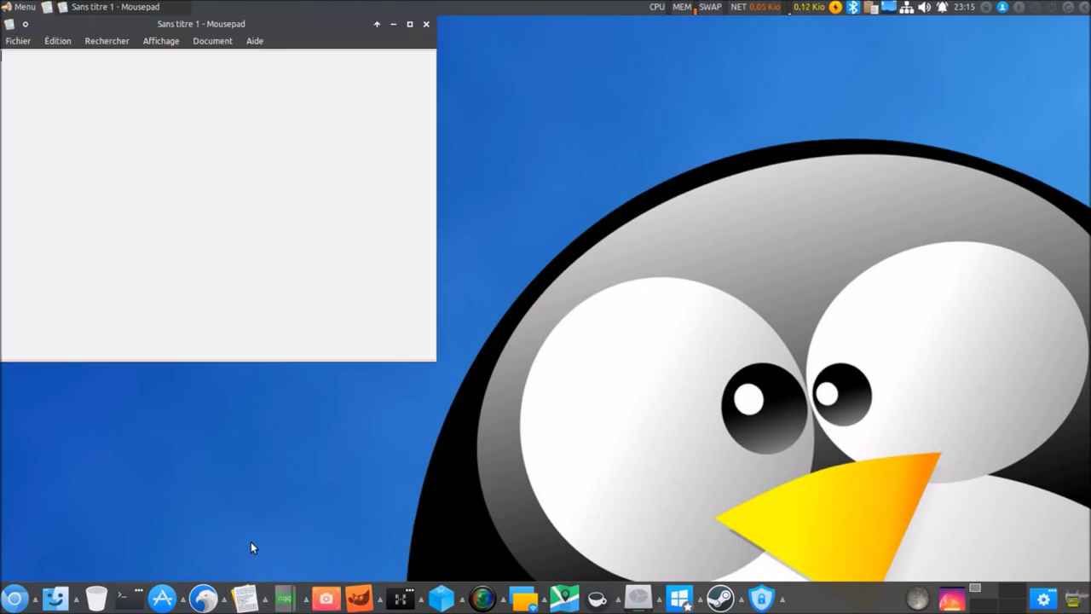
{"action": "left_click", "coordinate": [263, 596]}
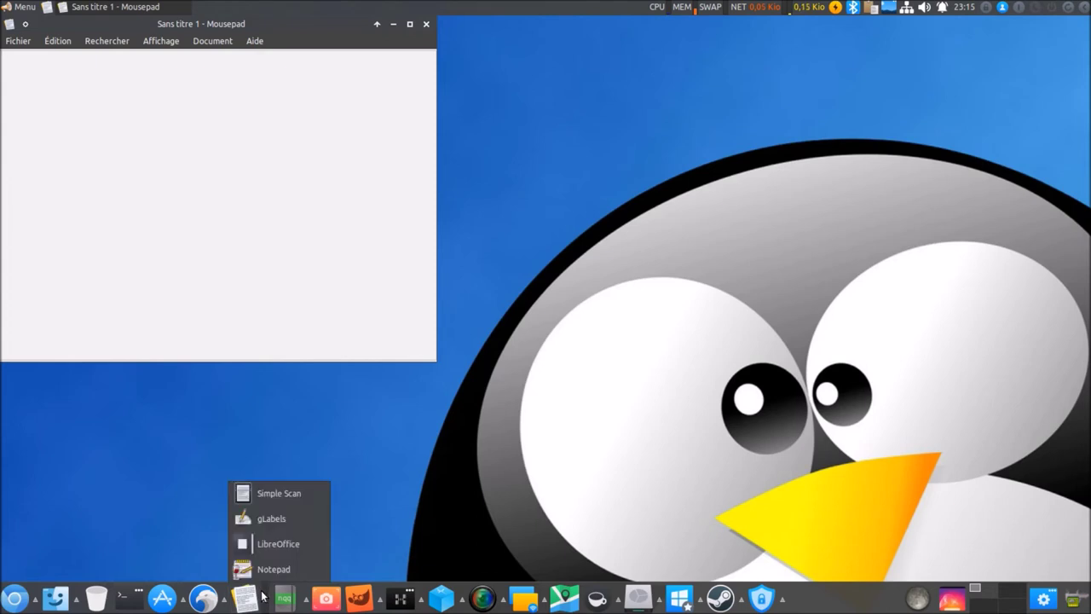
{"action": "left_click", "coordinate": [266, 562]}
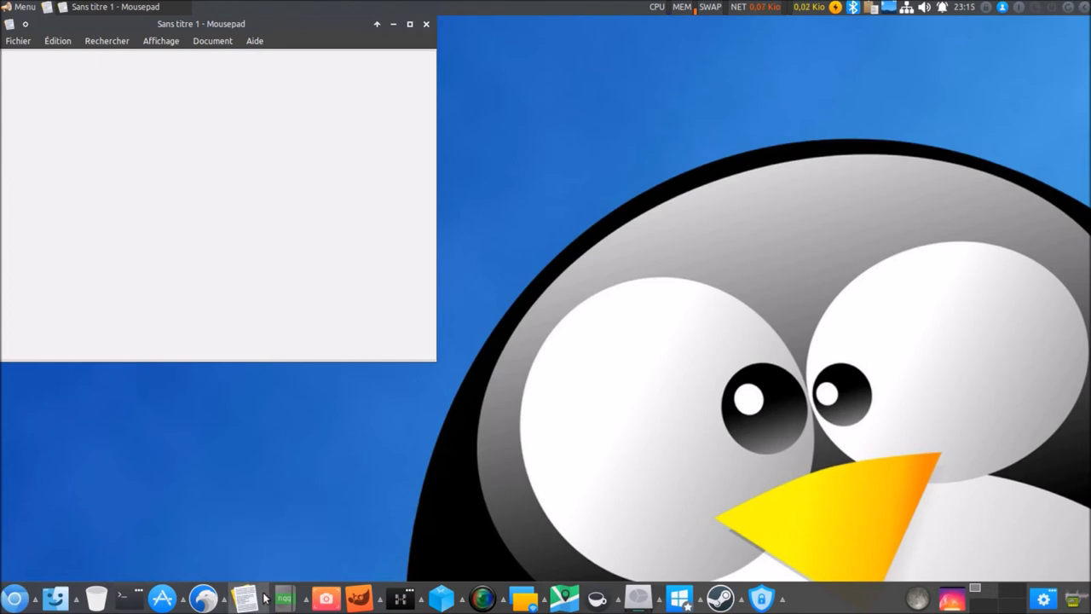
{"action": "left_click", "coordinate": [264, 597]}
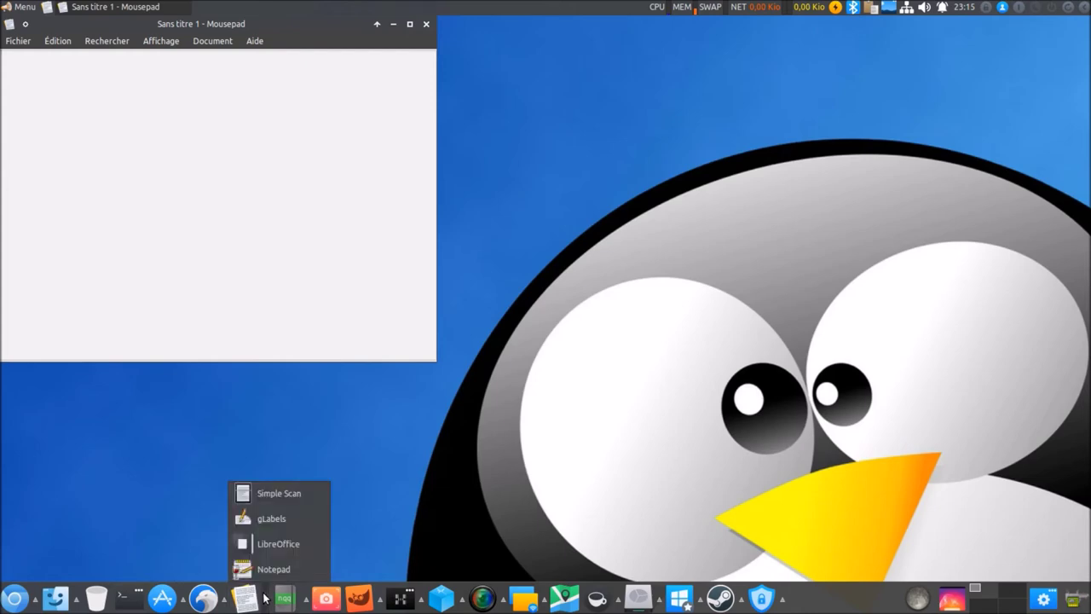
{"action": "left_click", "coordinate": [276, 545]}
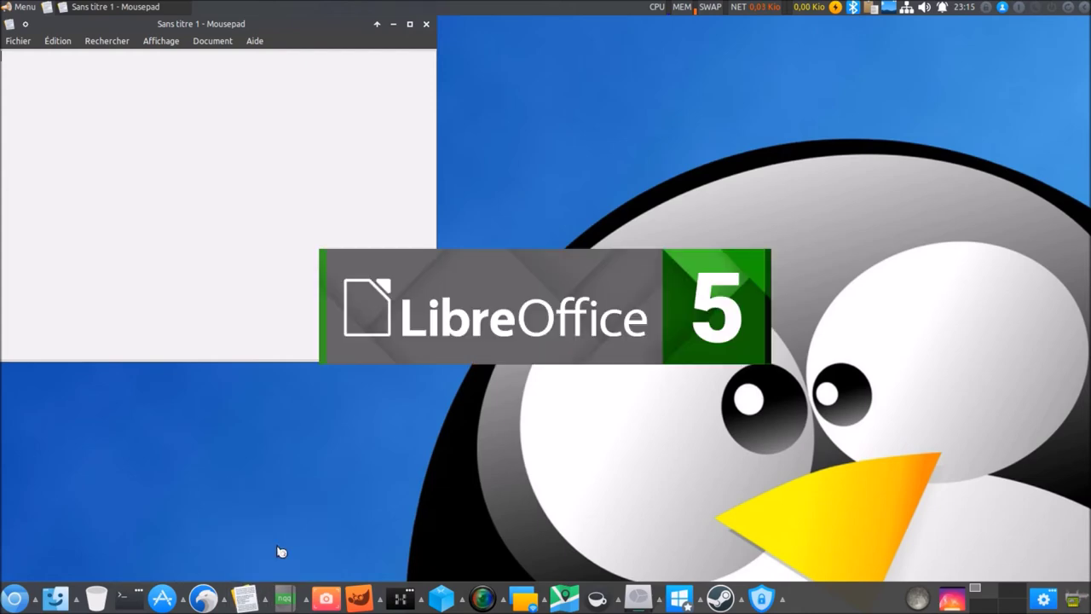
{"action": "left_click", "coordinate": [267, 601]}
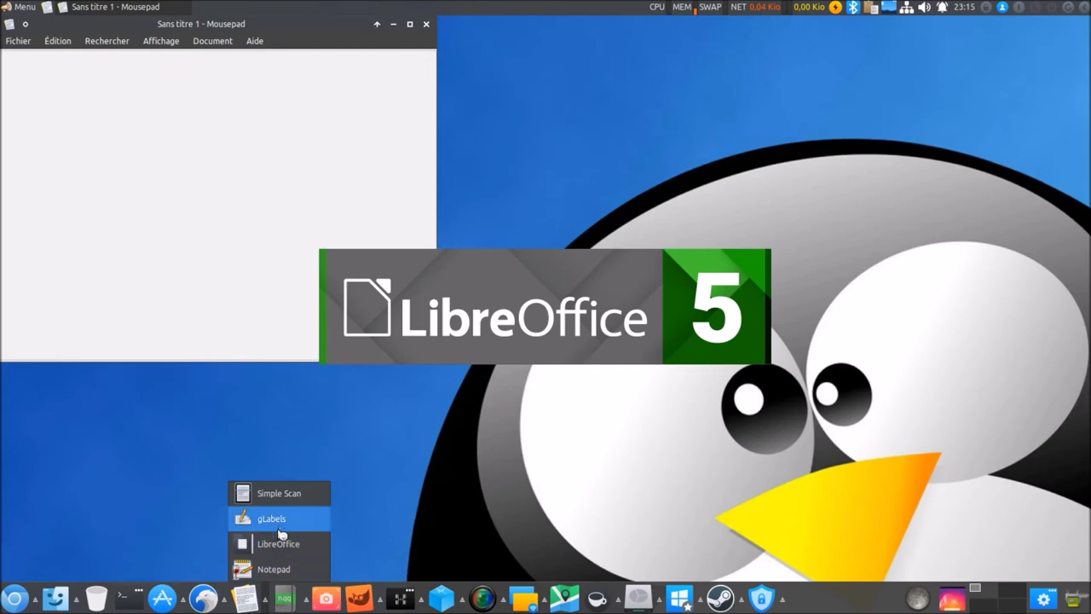
{"action": "left_click", "coordinate": [283, 522]}
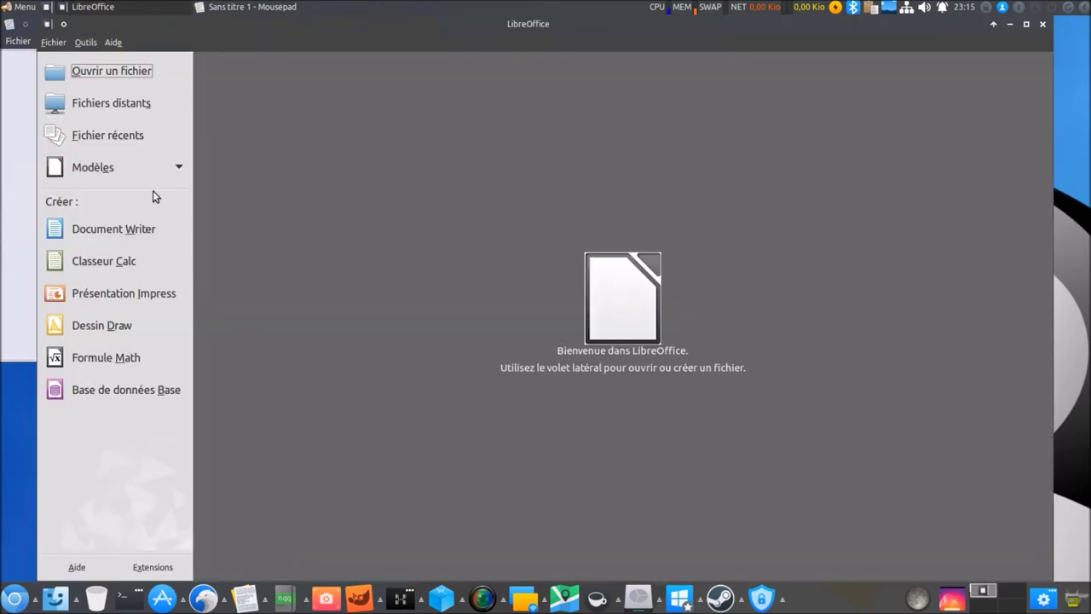
Create a blank Writer document, then quit Notepad and gLabels.
{"action": "left_click", "coordinate": [91, 232]}
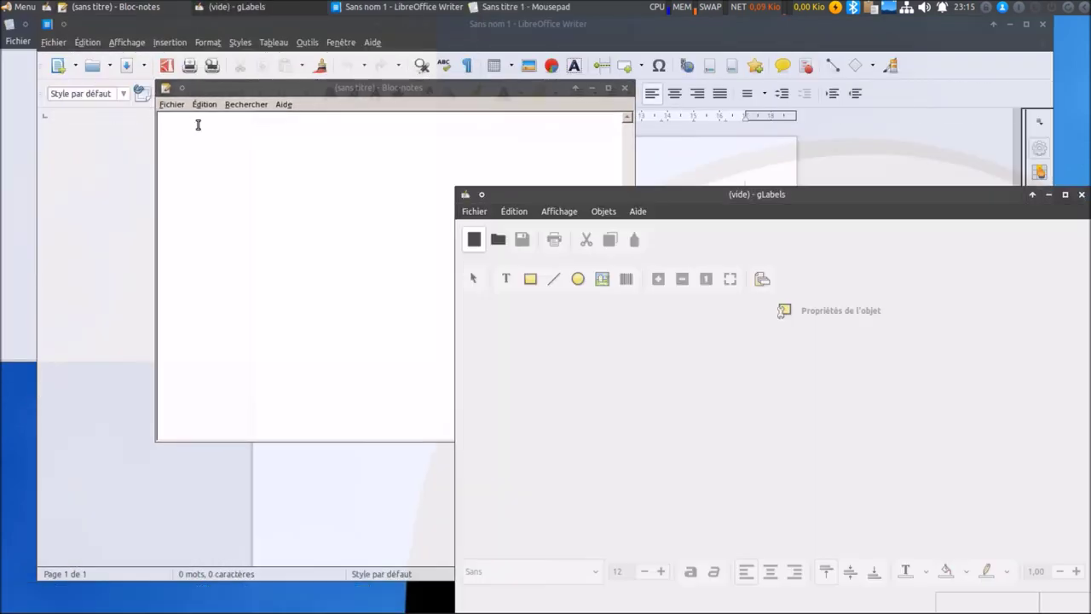
{"action": "left_click", "coordinate": [177, 106]}
{"action": "left_click", "coordinate": [208, 214]}
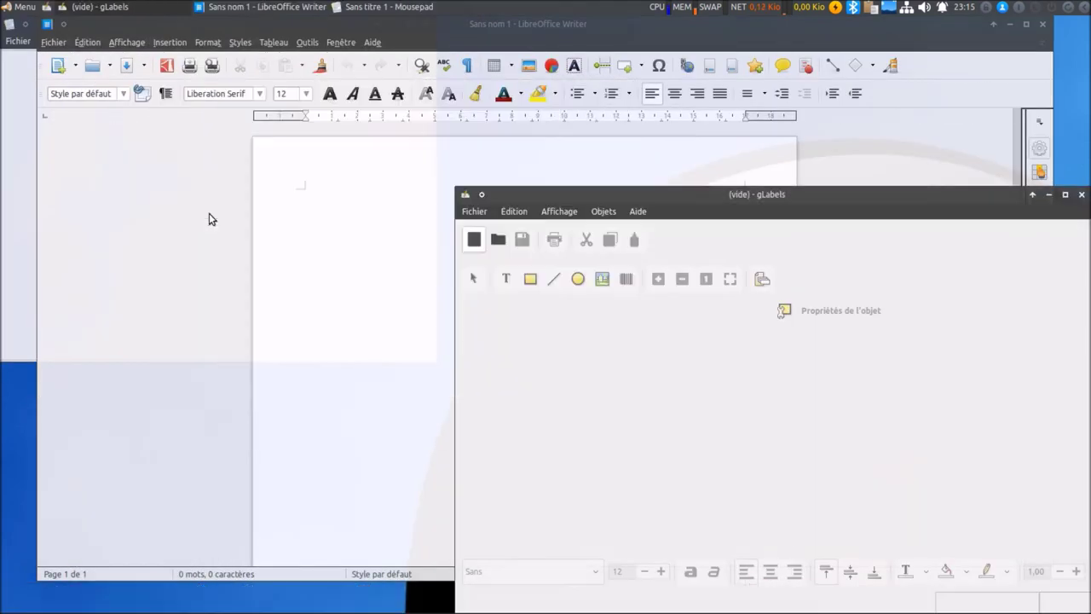
{"action": "left_click", "coordinate": [474, 211]}
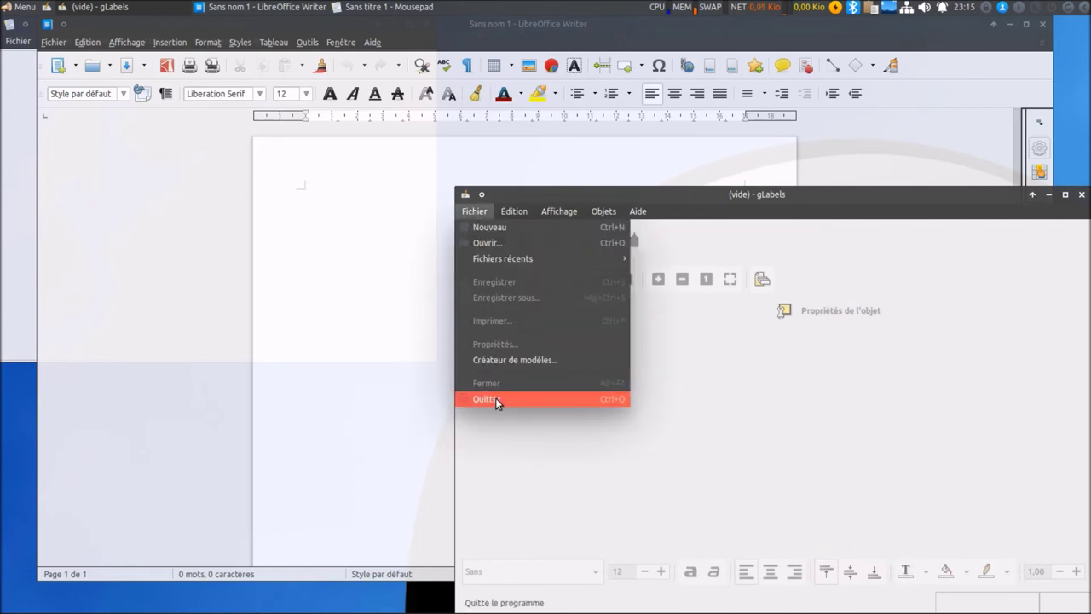
{"action": "left_click", "coordinate": [495, 397]}
Quit LibreOffice and close the Mousepad window.
{"action": "left_click", "coordinate": [53, 43]}
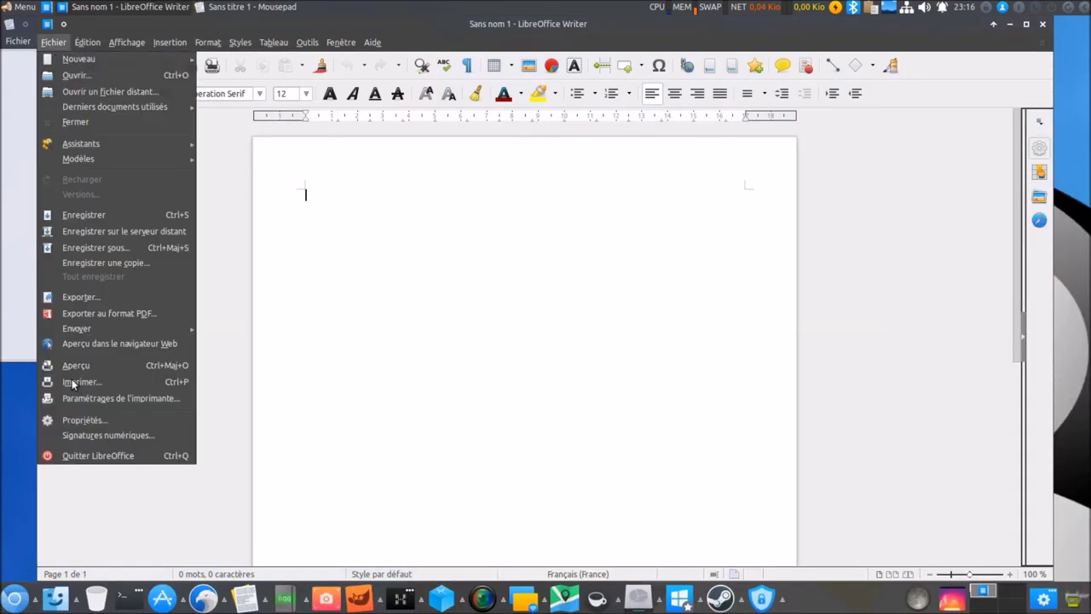
{"action": "left_click", "coordinate": [84, 457]}
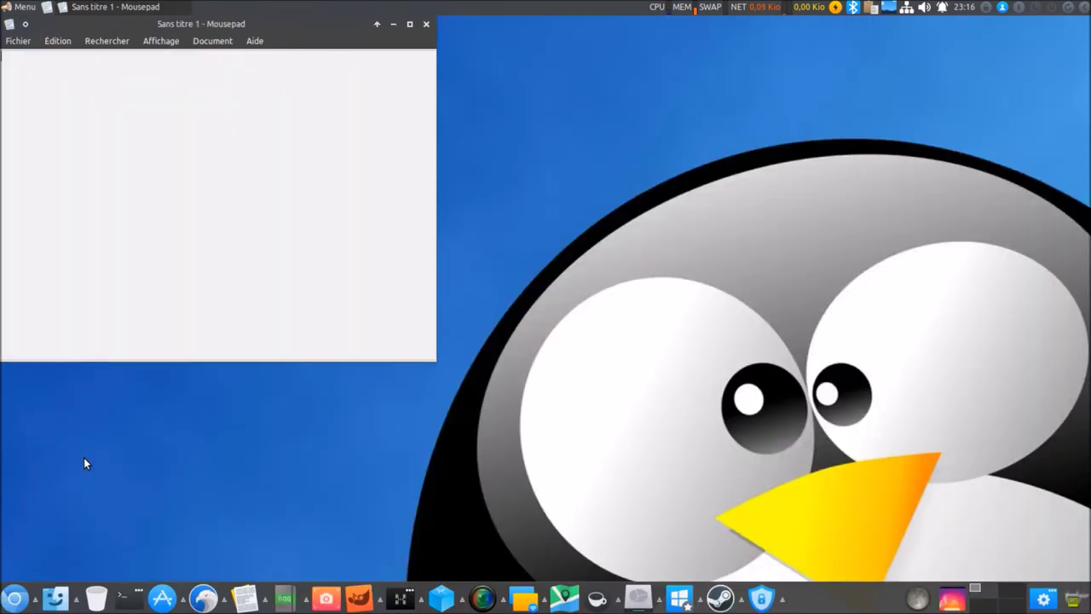
{"action": "left_click", "coordinate": [13, 44]}
{"action": "left_click", "coordinate": [61, 266]}
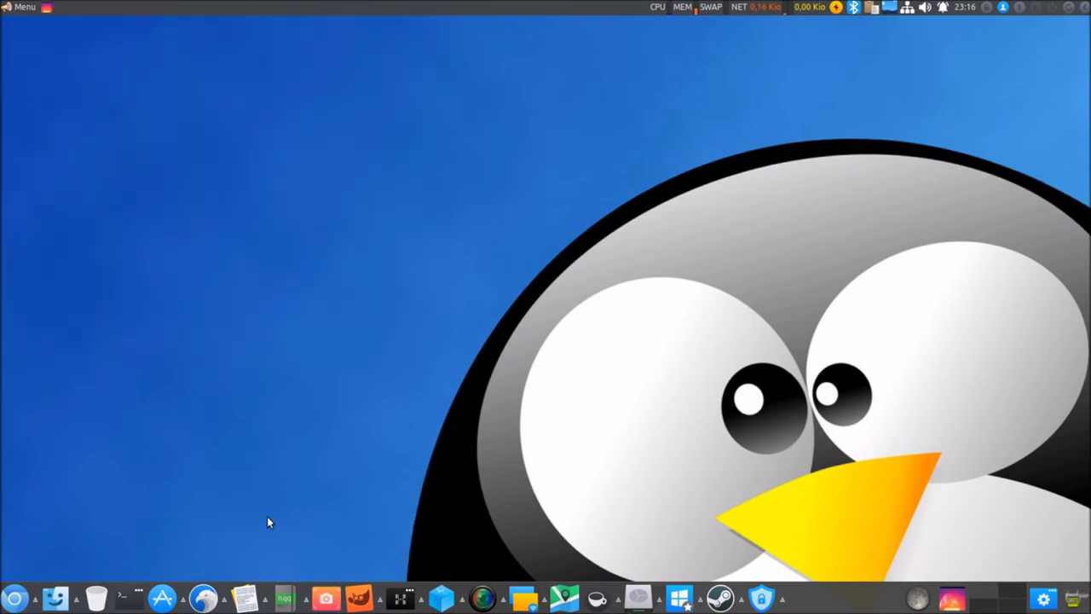
{"action": "left_click", "coordinate": [245, 599]}
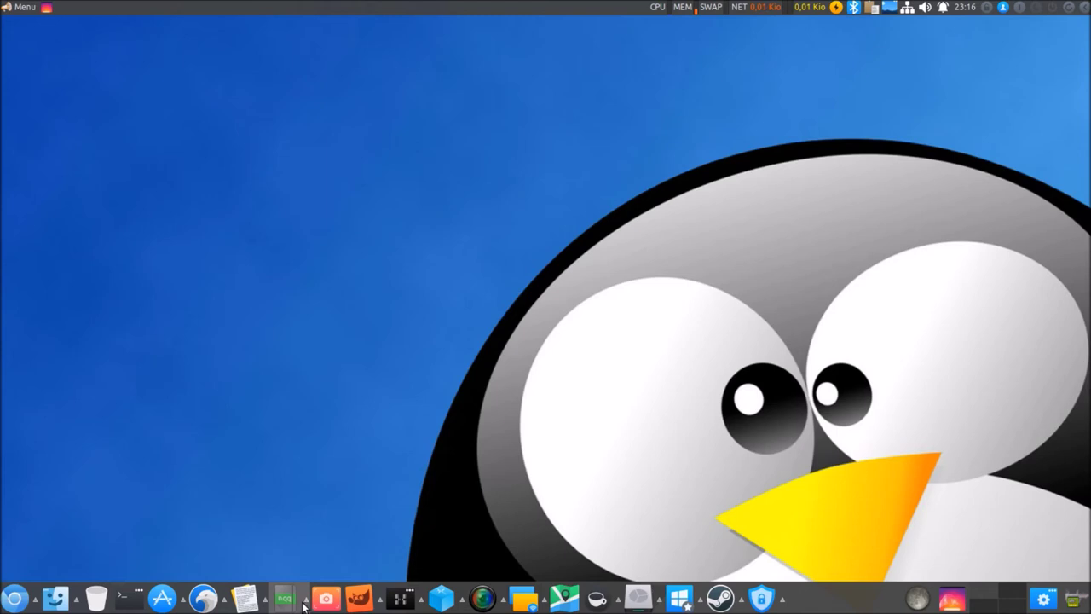
{"action": "left_click", "coordinate": [306, 605]}
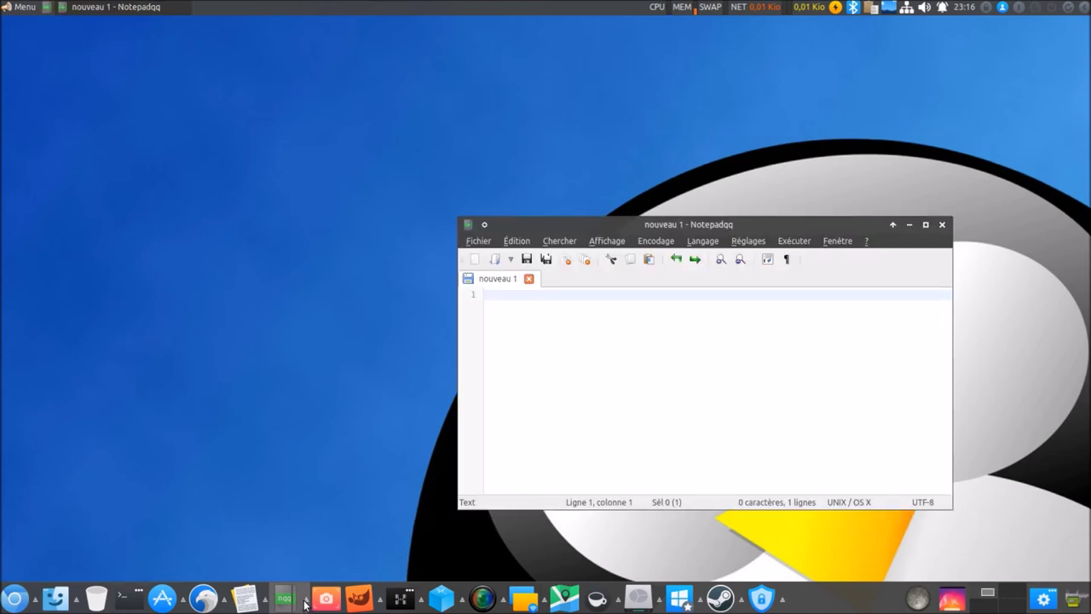
{"action": "left_click", "coordinate": [319, 588]}
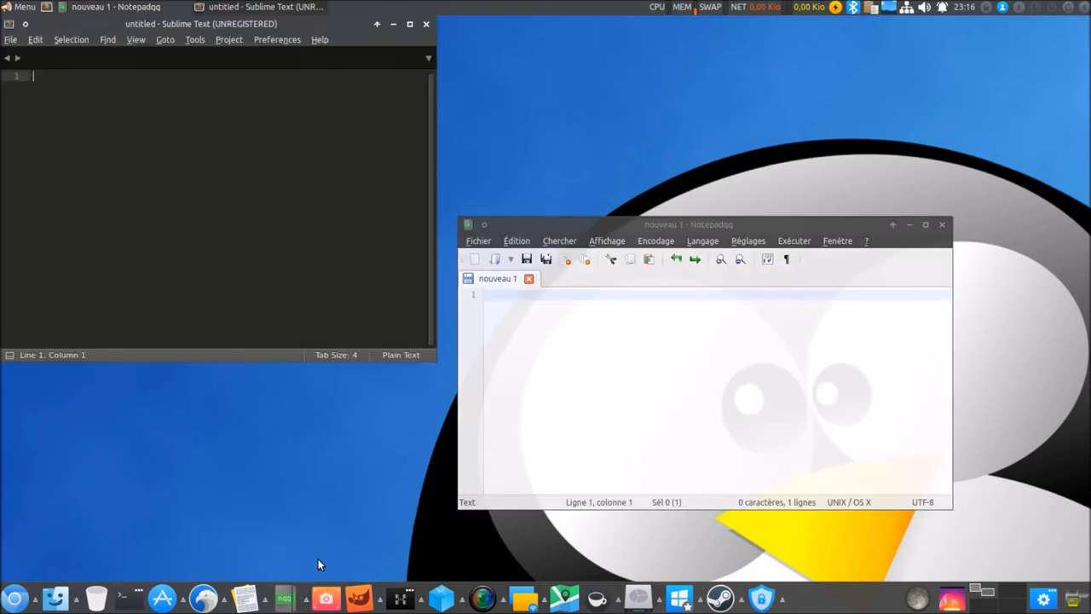
{"action": "left_click", "coordinate": [10, 39]}
{"action": "left_click", "coordinate": [58, 249]}
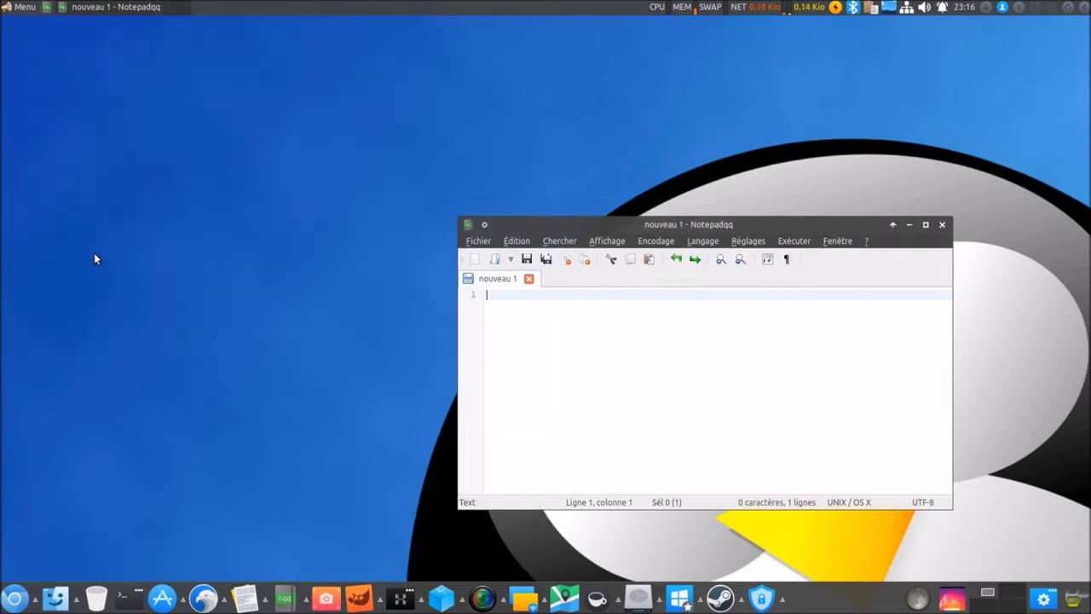
{"action": "left_click", "coordinate": [479, 240]}
{"action": "left_click", "coordinate": [520, 450]}
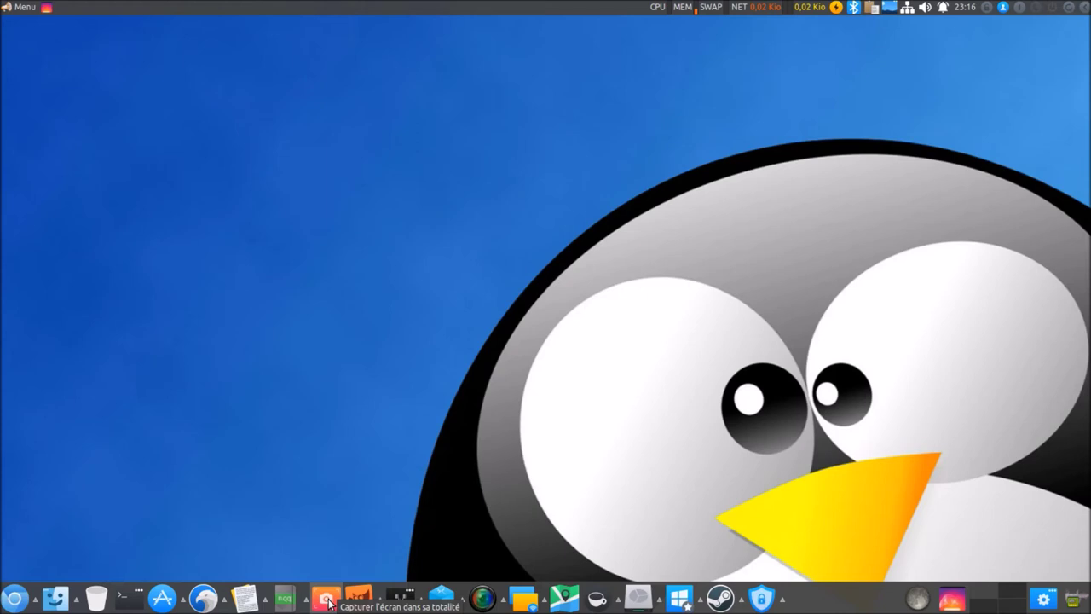
{"action": "left_click", "coordinate": [355, 600]}
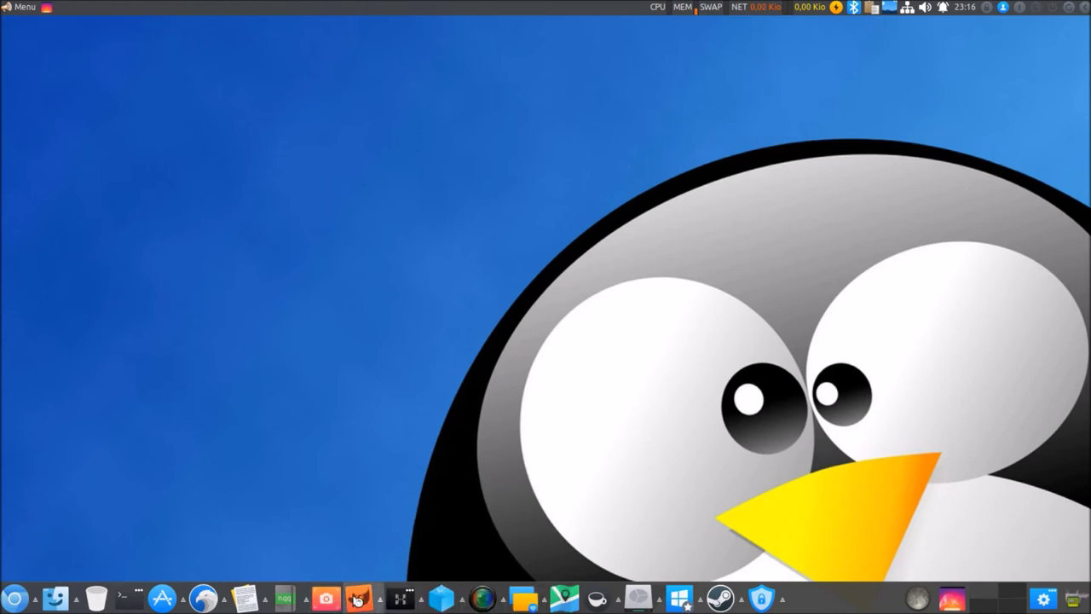
{"action": "left_click", "coordinate": [381, 602]}
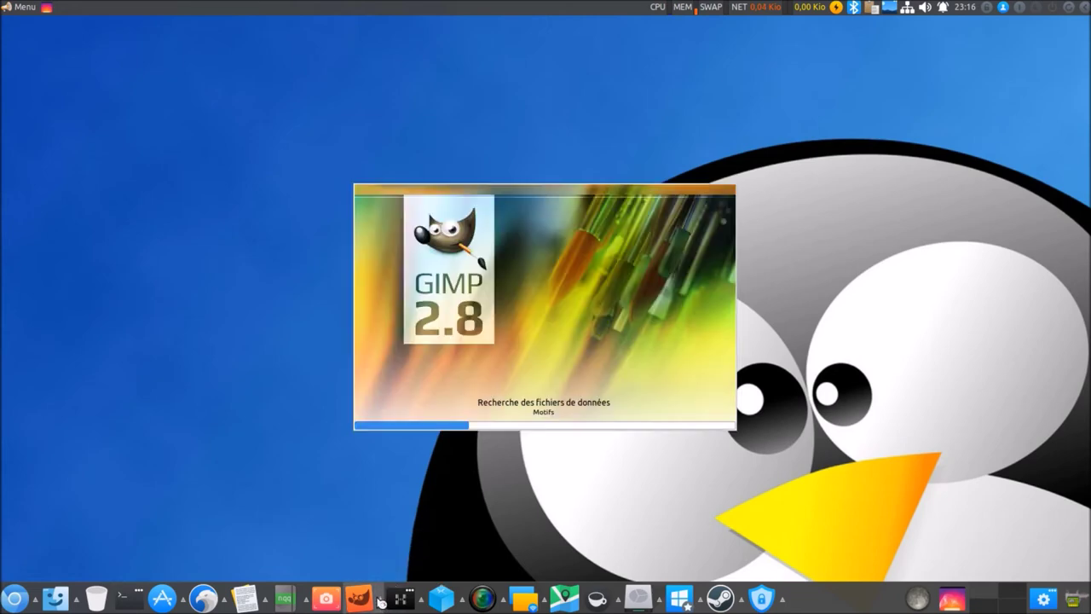
{"action": "left_click", "coordinate": [381, 603]}
{"action": "left_click", "coordinate": [385, 544]}
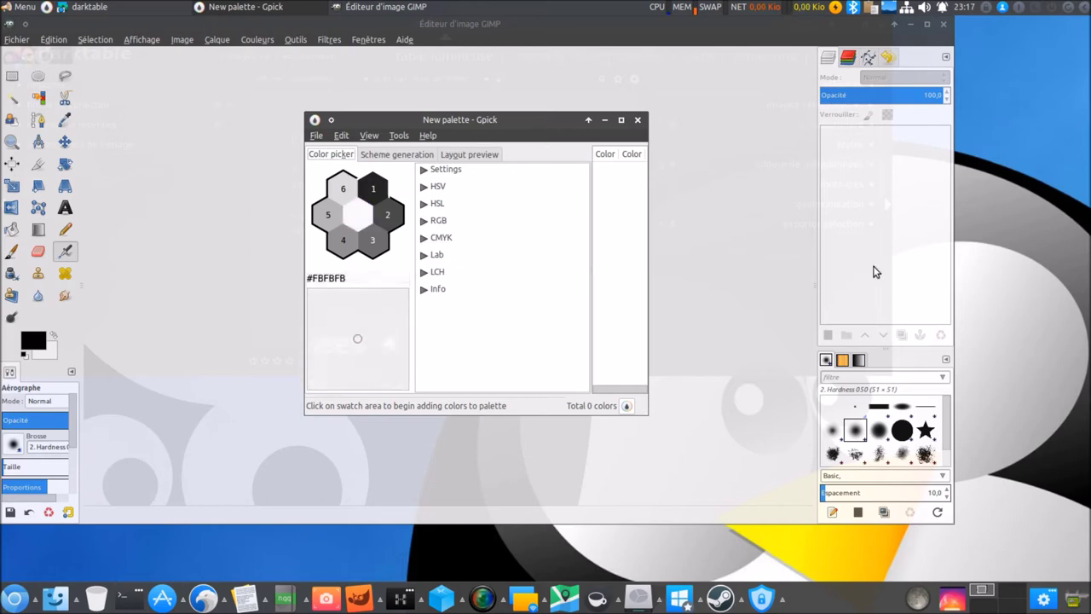
{"action": "left_click", "coordinate": [843, 361]}
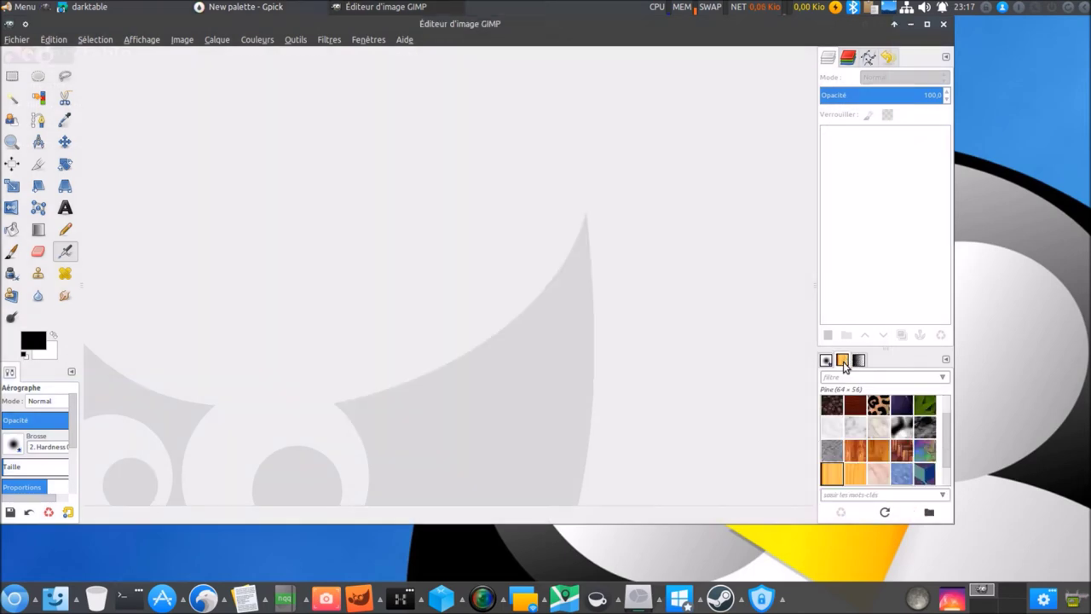
{"action": "left_click", "coordinate": [942, 26]}
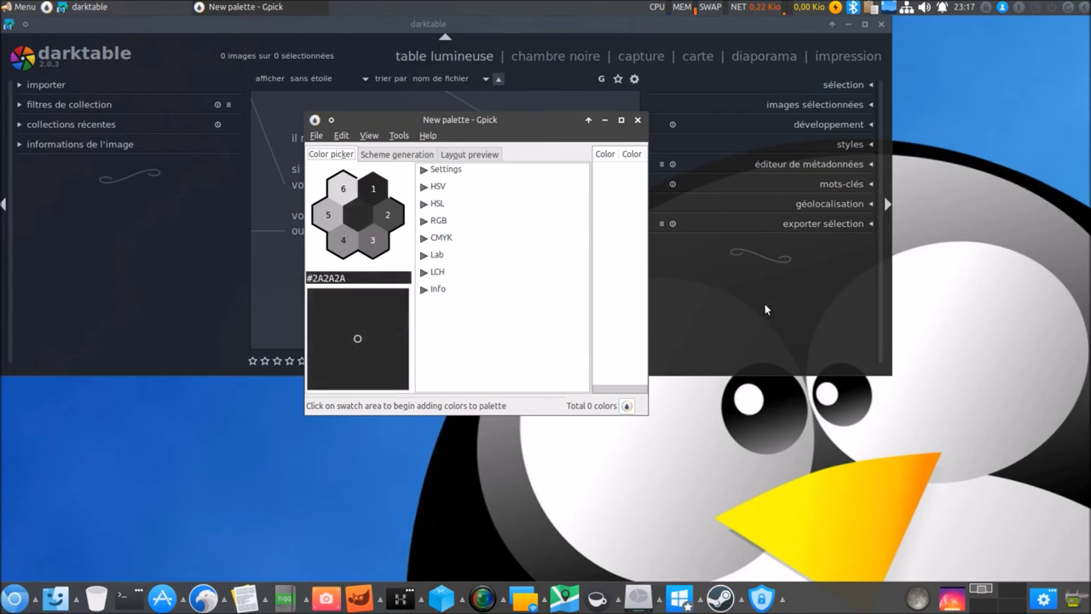
{"action": "left_click", "coordinate": [719, 360]}
{"action": "left_click", "coordinate": [532, 414]}
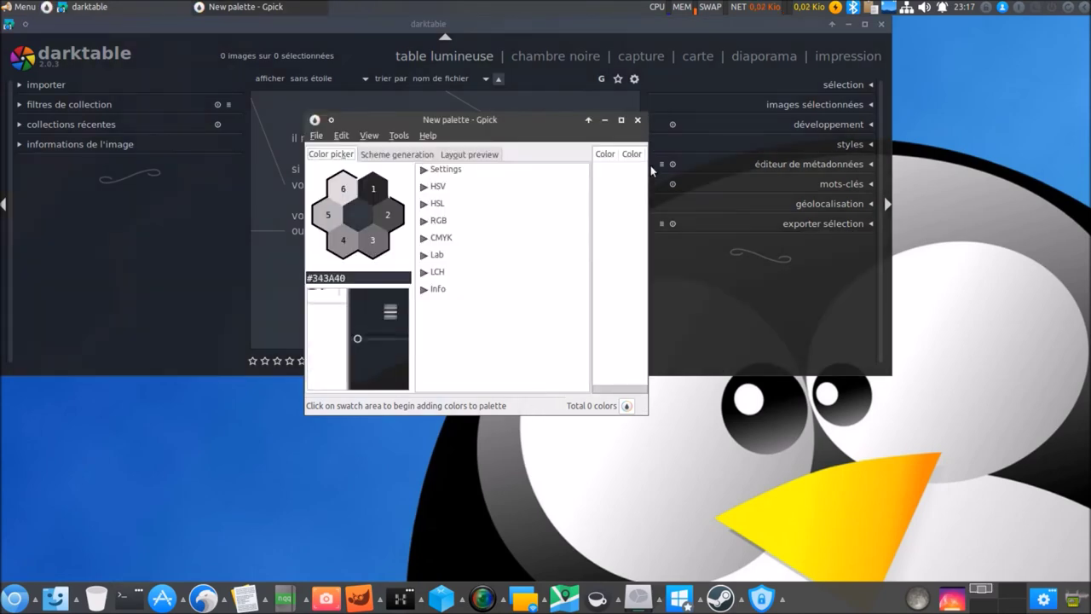
{"action": "left_click", "coordinate": [638, 120]}
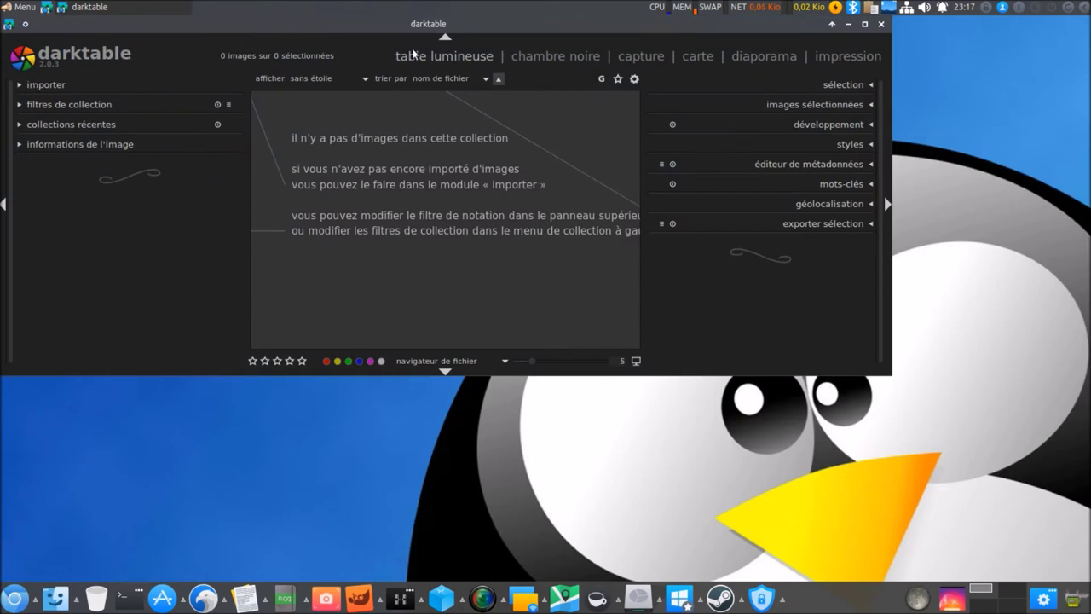
{"action": "left_click_drag", "start_coordinate": [377, 30], "coordinate": [494, 105]}
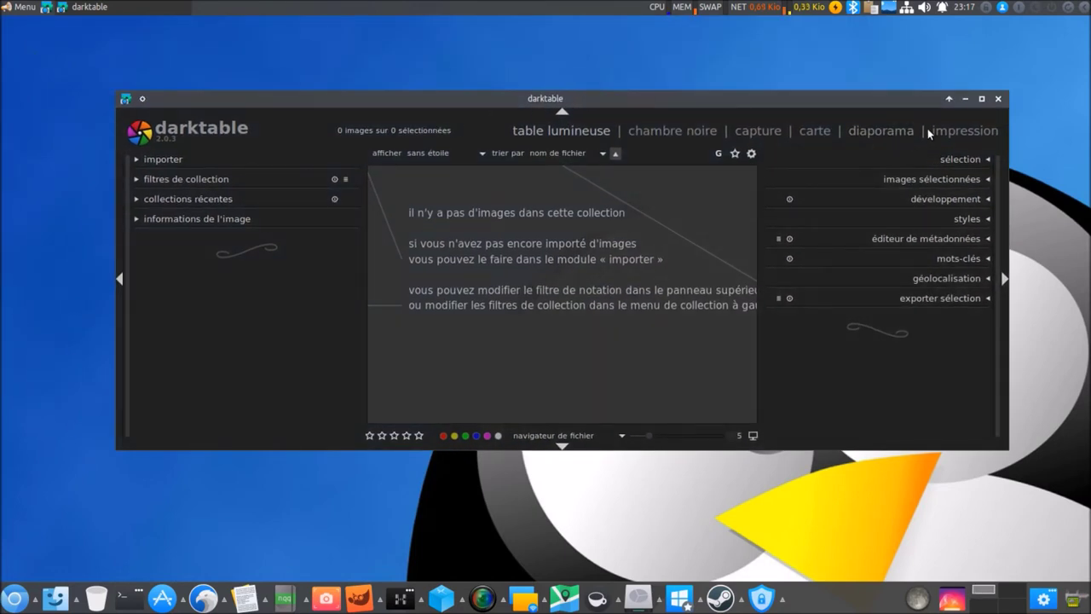
{"action": "left_click", "coordinate": [995, 102]}
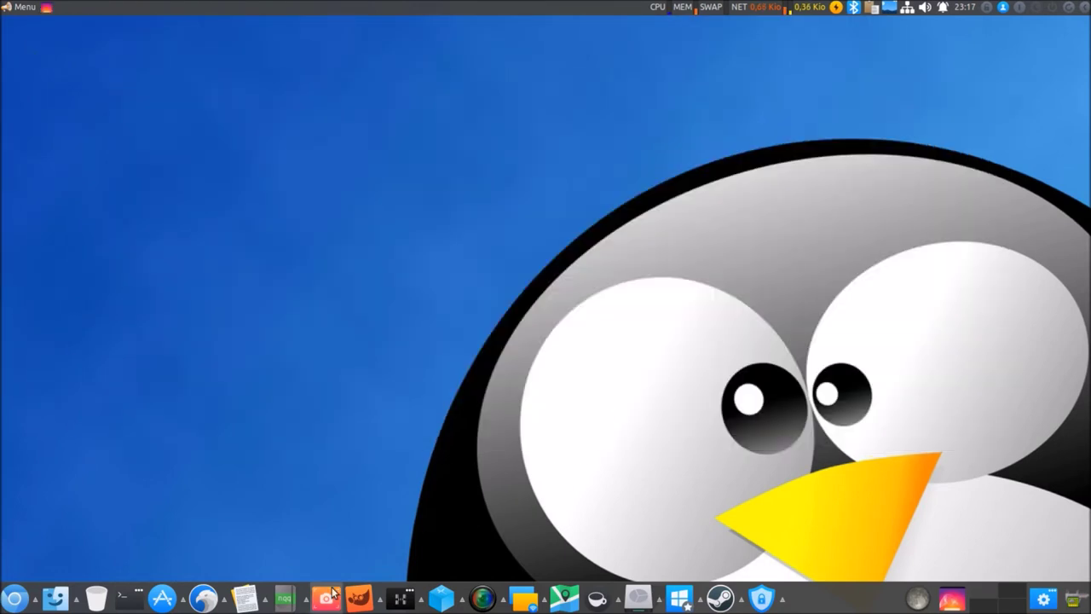
{"action": "left_click", "coordinate": [397, 602]}
{"action": "mouse_move", "coordinate": [422, 601]}
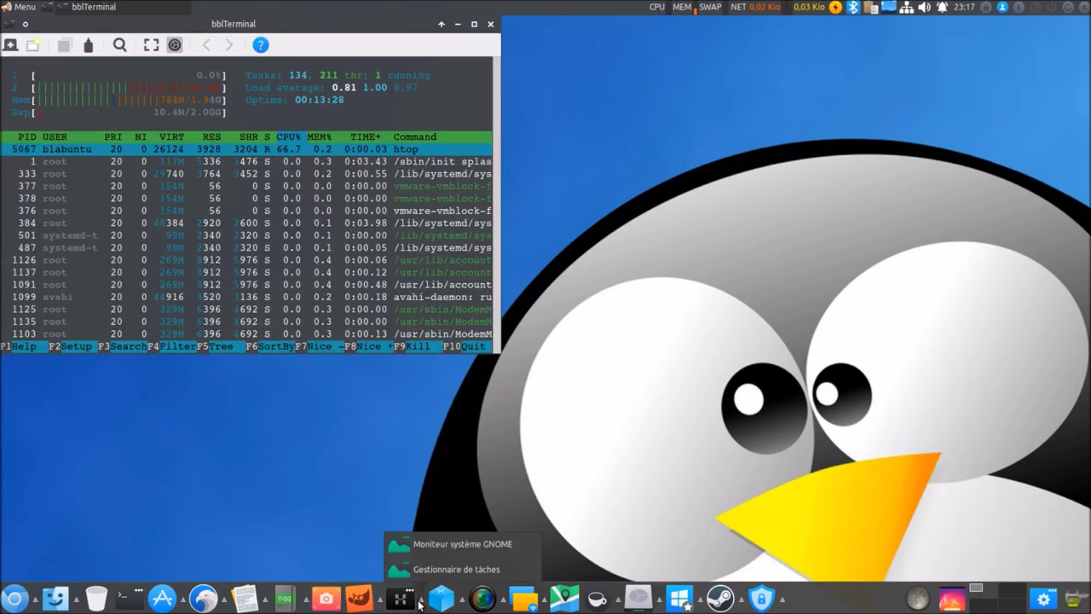
{"action": "left_click", "coordinate": [437, 570]}
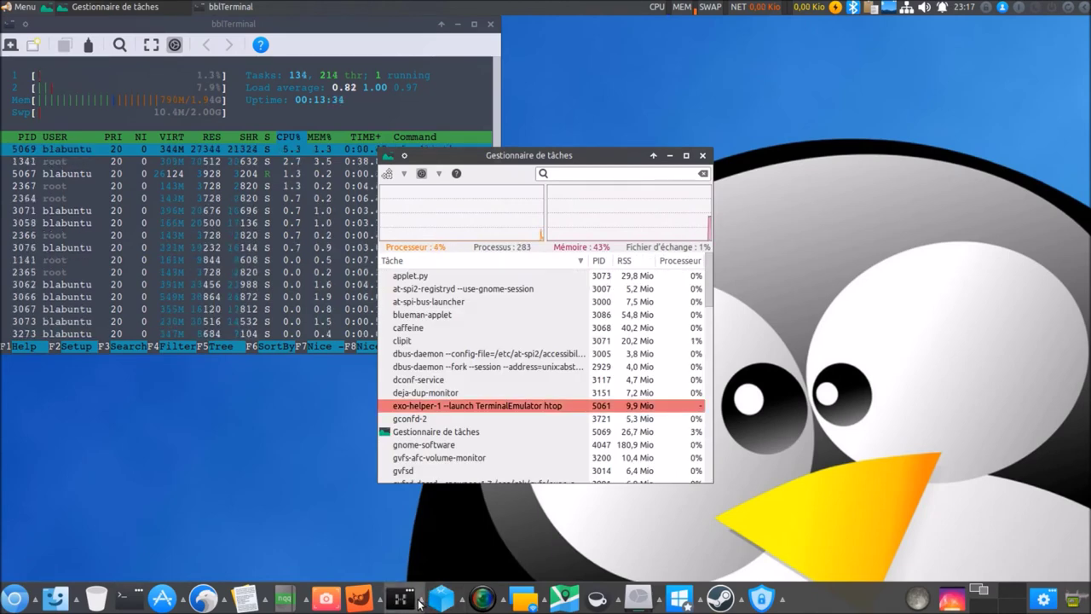
{"action": "left_click", "coordinate": [418, 604]}
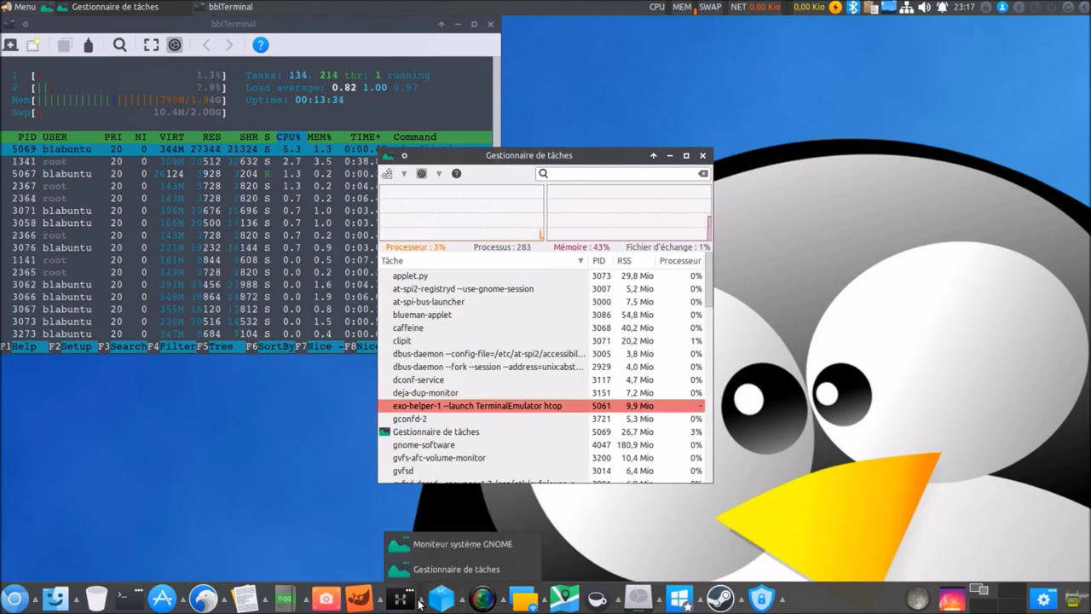
{"action": "left_click", "coordinate": [442, 542]}
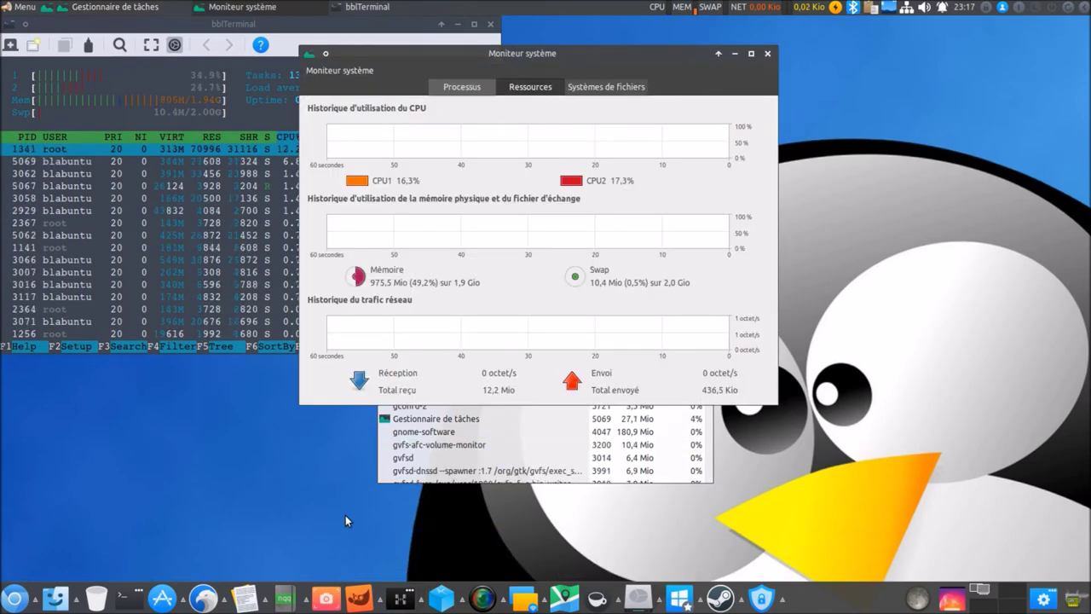
{"action": "left_click", "coordinate": [768, 54]}
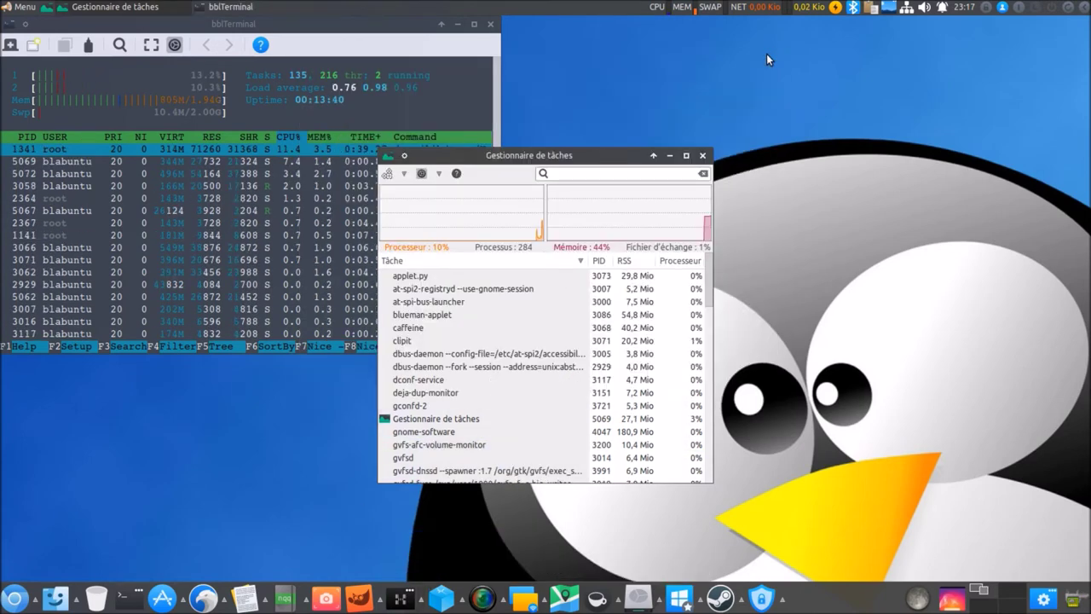
{"action": "left_click", "coordinate": [491, 25]}
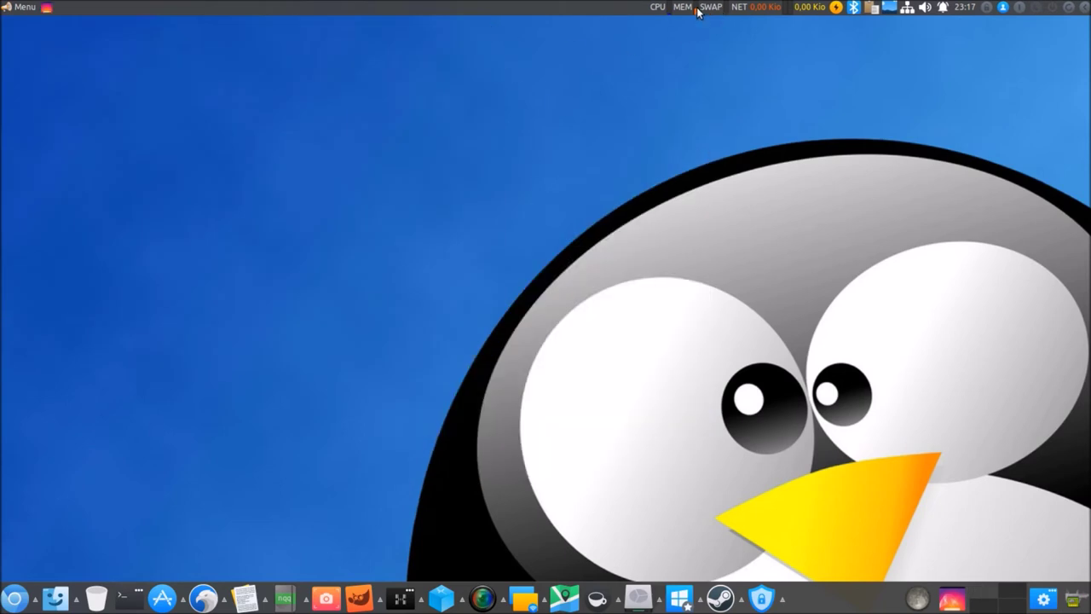
{"action": "left_click", "coordinate": [698, 10]}
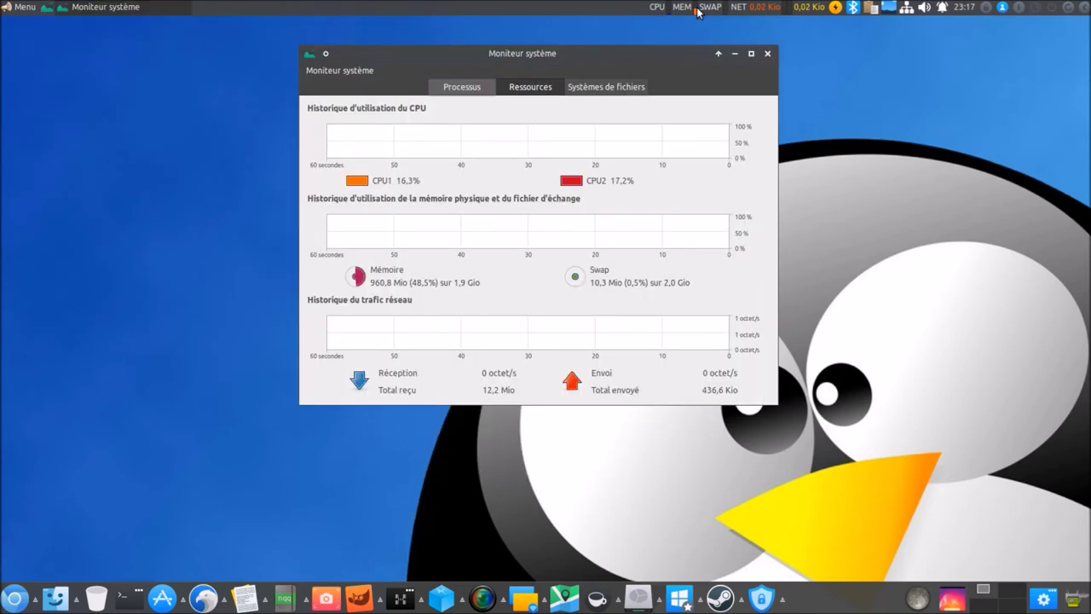
{"action": "left_click", "coordinate": [767, 55]}
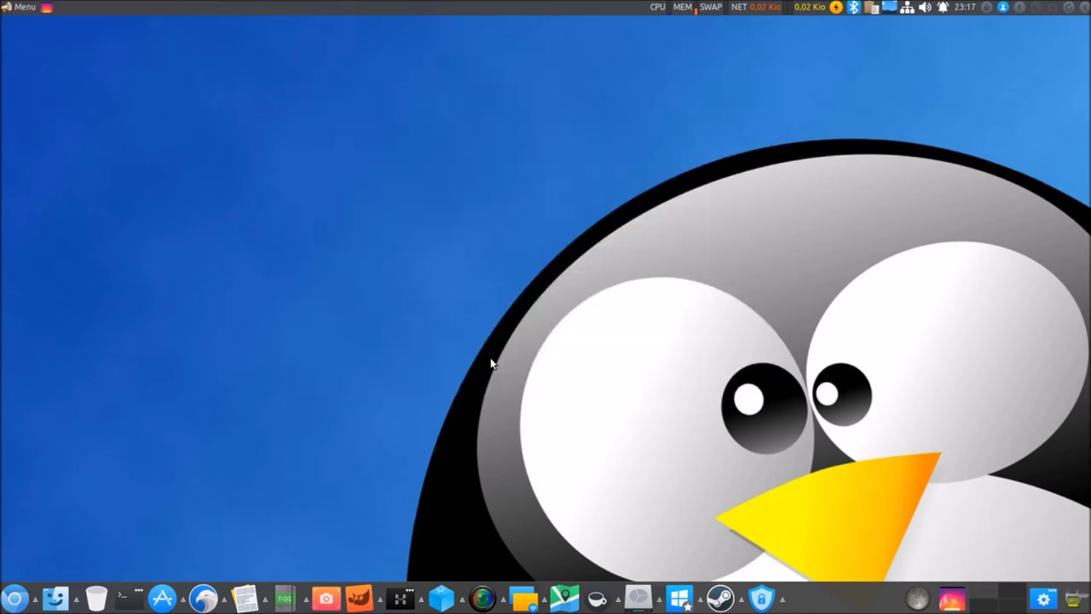
Launch Oracle VM VirtualBox from the virtualization apps group and move its window left.
{"action": "left_click", "coordinate": [461, 606]}
{"action": "left_click", "coordinate": [460, 606]}
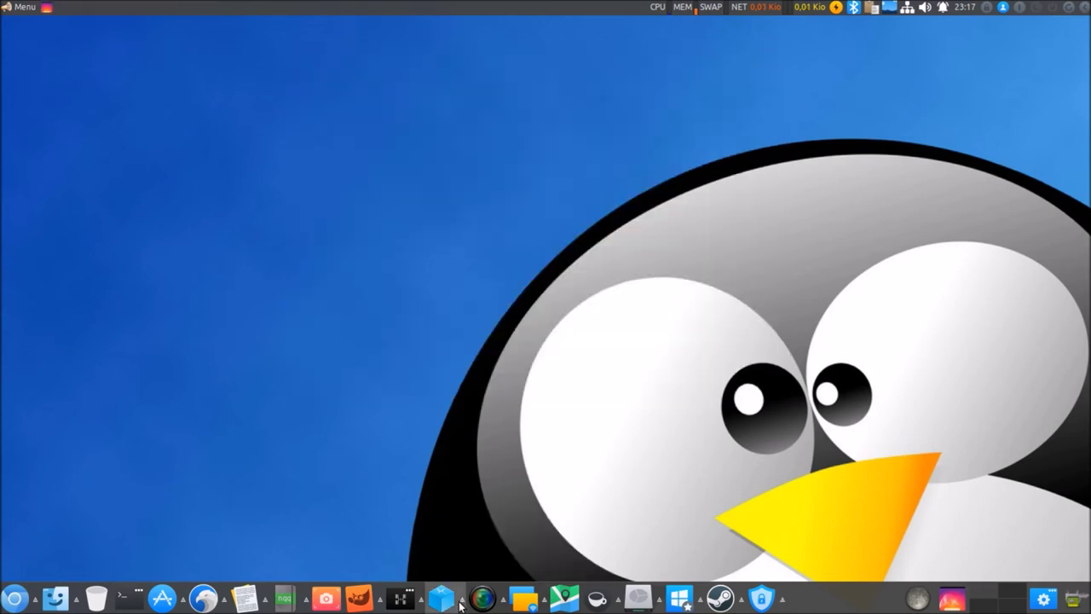
{"action": "left_click", "coordinate": [443, 605]}
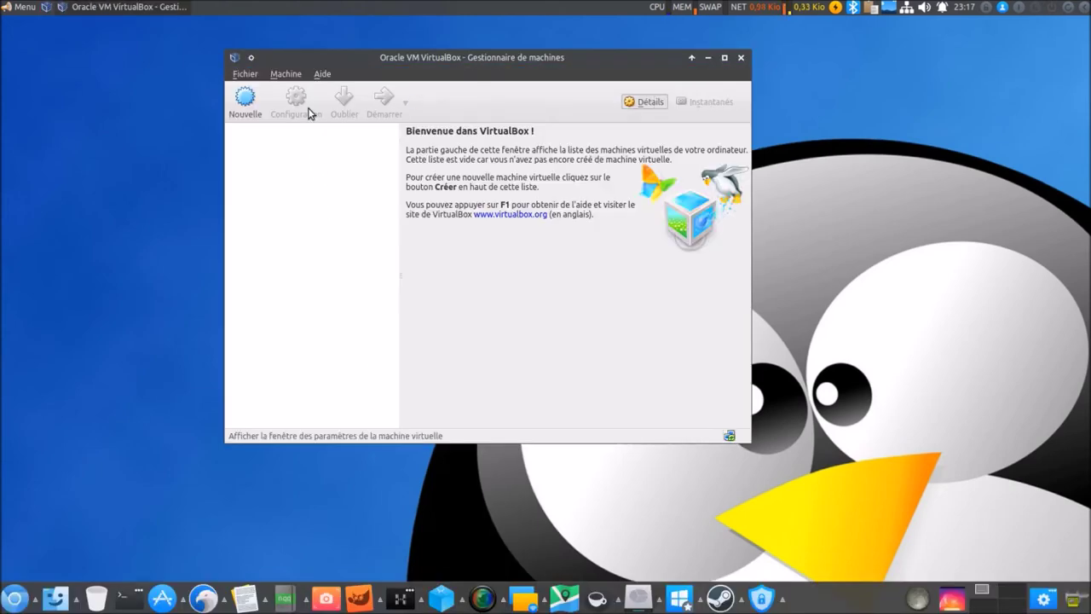
{"action": "left_click_drag", "start_coordinate": [360, 56], "coordinate": [156, 62]}
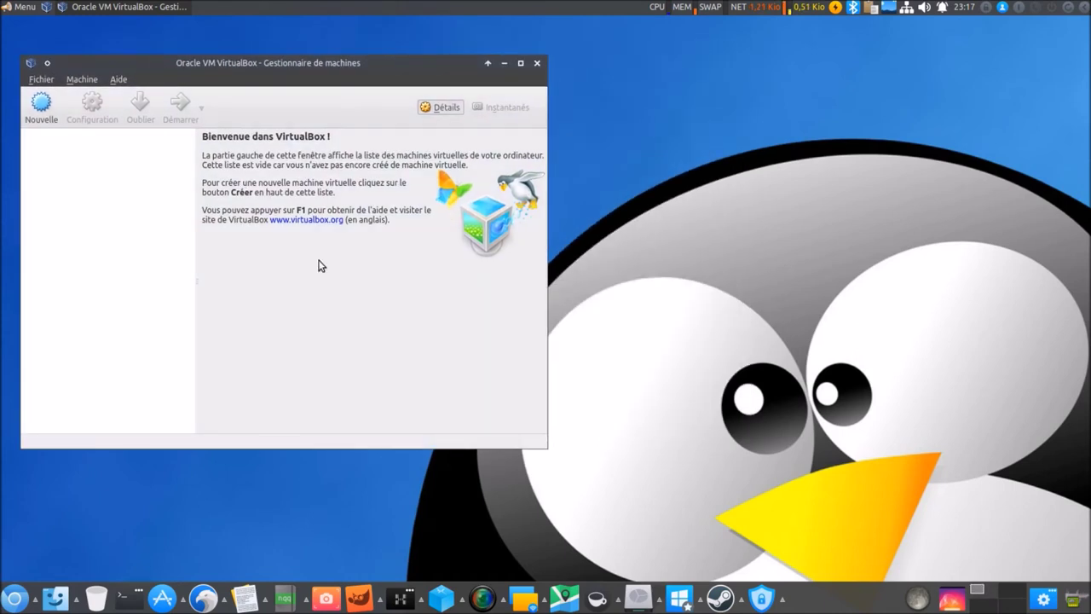
Open and close Machines, then launch Gestionnaire de machine virtuelle and VMware Player.
{"action": "left_click", "coordinate": [461, 602]}
{"action": "left_click", "coordinate": [482, 568]}
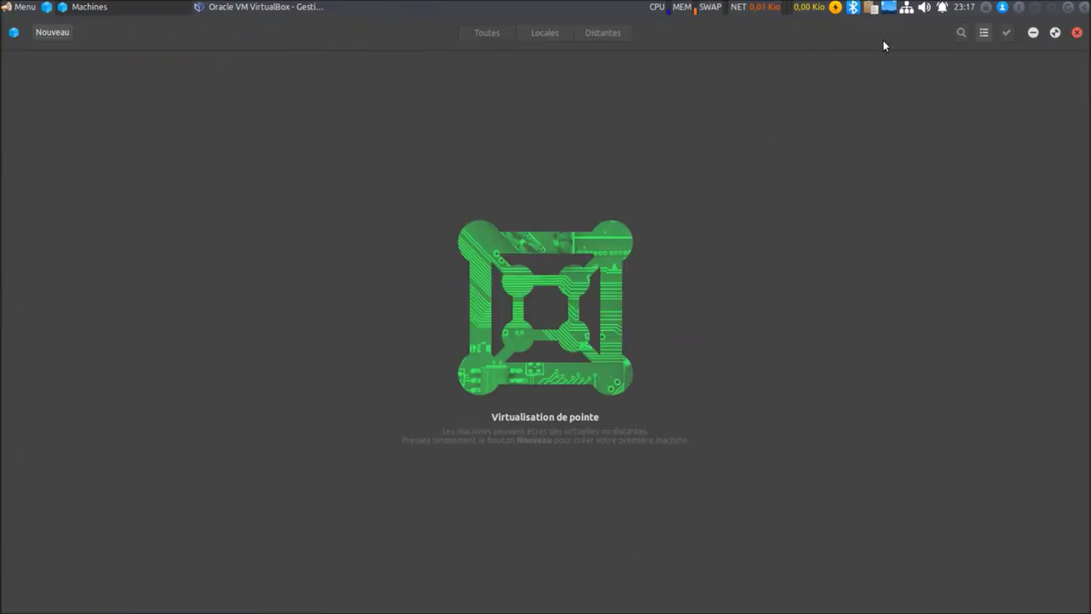
{"action": "left_click", "coordinate": [1078, 34]}
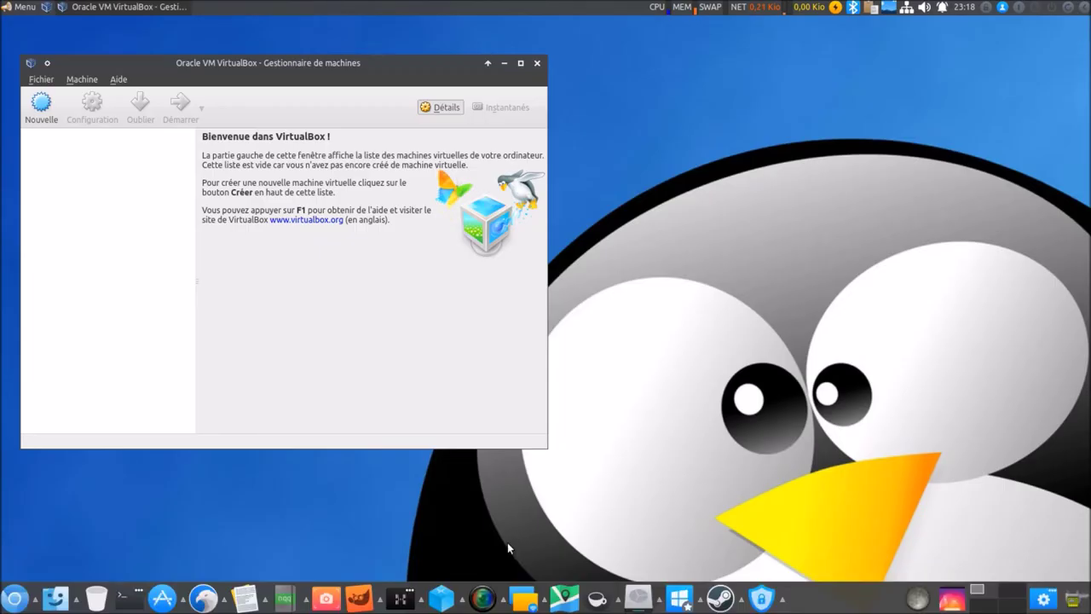
{"action": "left_click", "coordinate": [461, 603]}
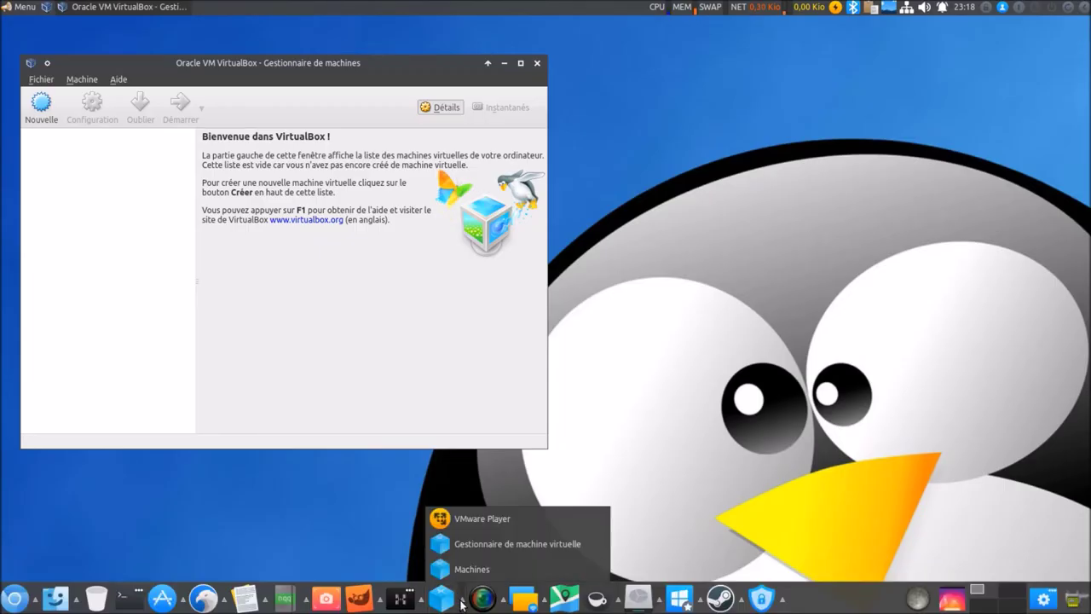
{"action": "left_click", "coordinate": [474, 546]}
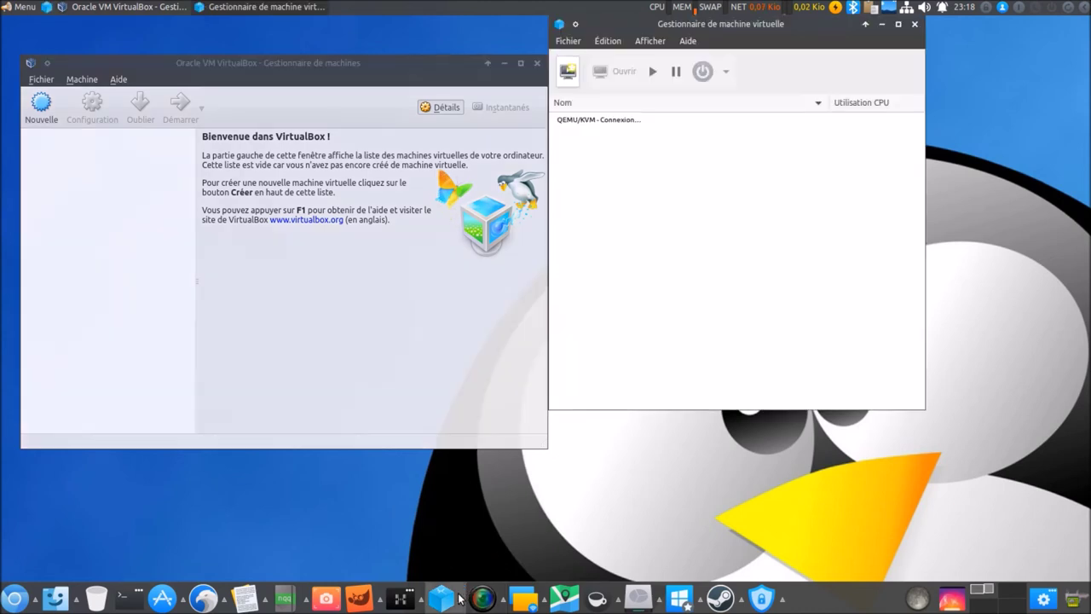
{"action": "mouse_move", "coordinate": [459, 599]}
{"action": "left_click", "coordinate": [475, 518]}
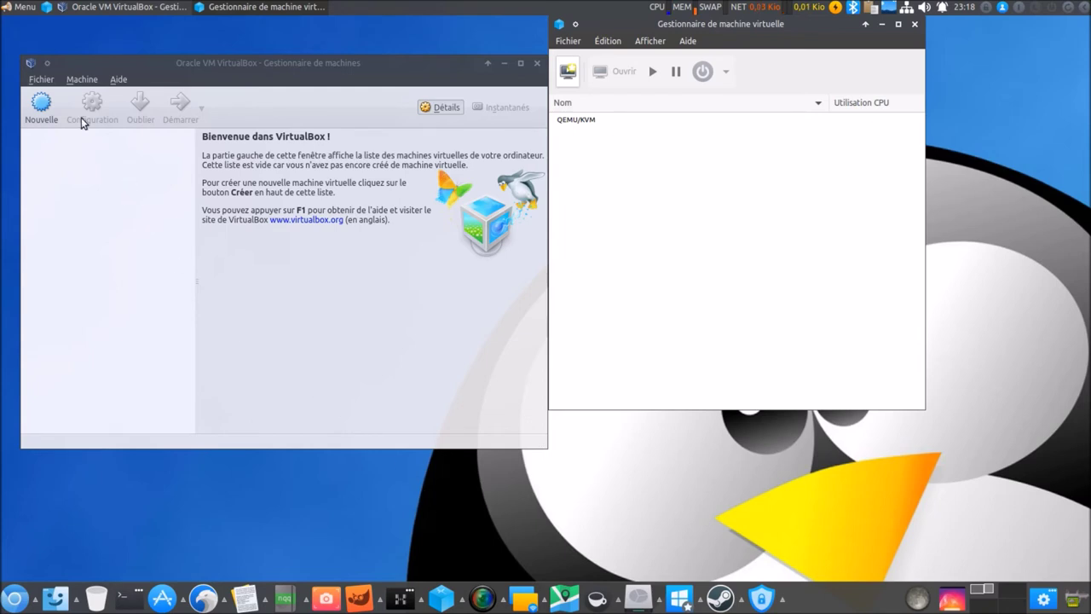
Quit VirtualBox and Virtual Machine Manager through their Fichier menus.
{"action": "left_click", "coordinate": [41, 80]}
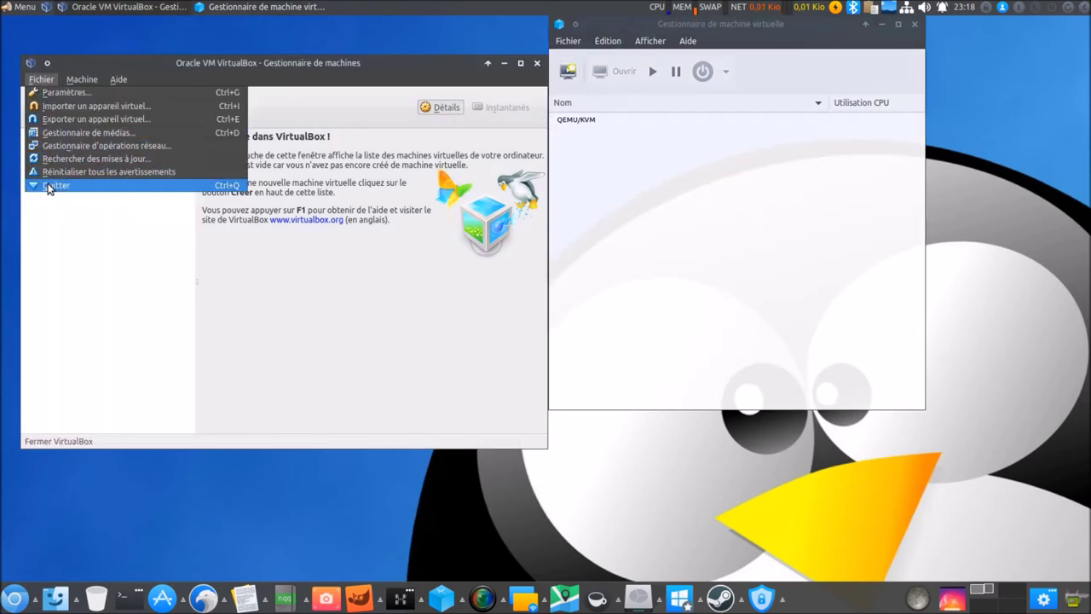
{"action": "left_click", "coordinate": [51, 187]}
{"action": "left_click", "coordinate": [576, 48]}
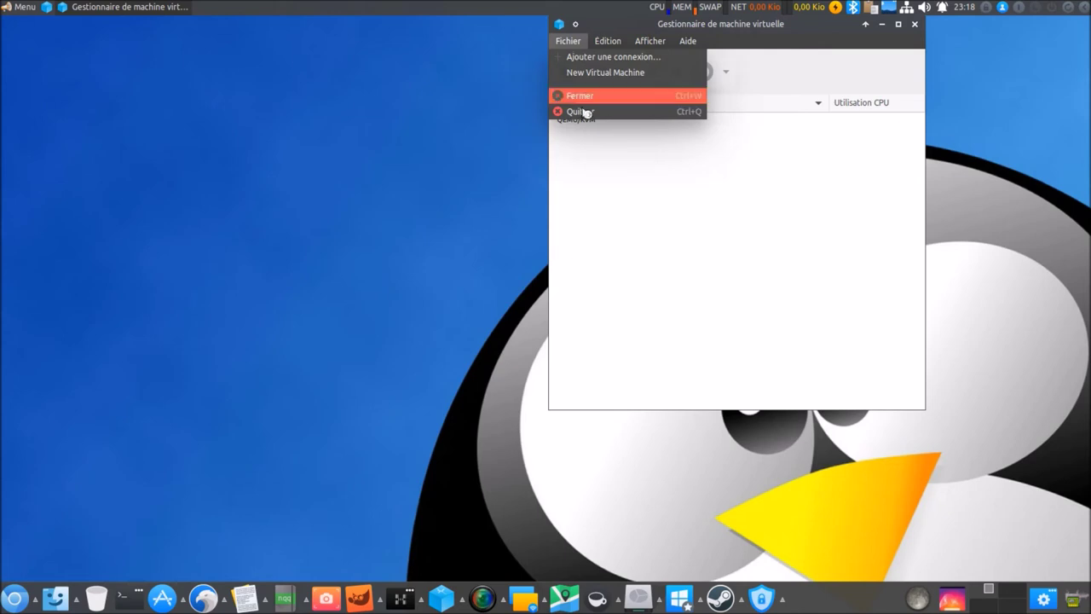
{"action": "left_click", "coordinate": [584, 115]}
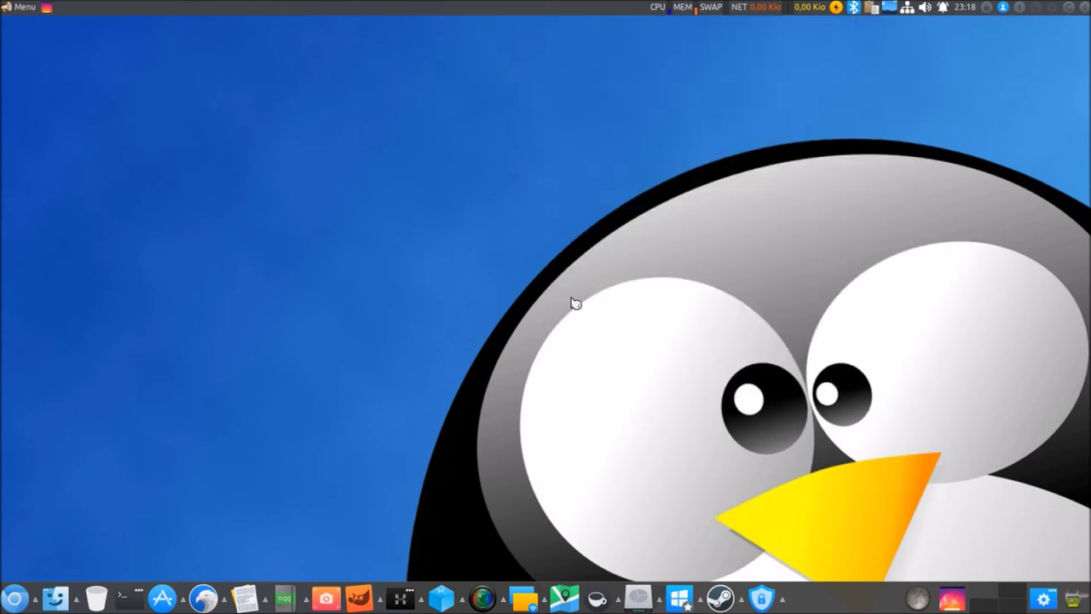
Launch VMware Player, then open SimpleScreenRecorder, click Continuer twice, and close it.
{"action": "left_click", "coordinate": [483, 601]}
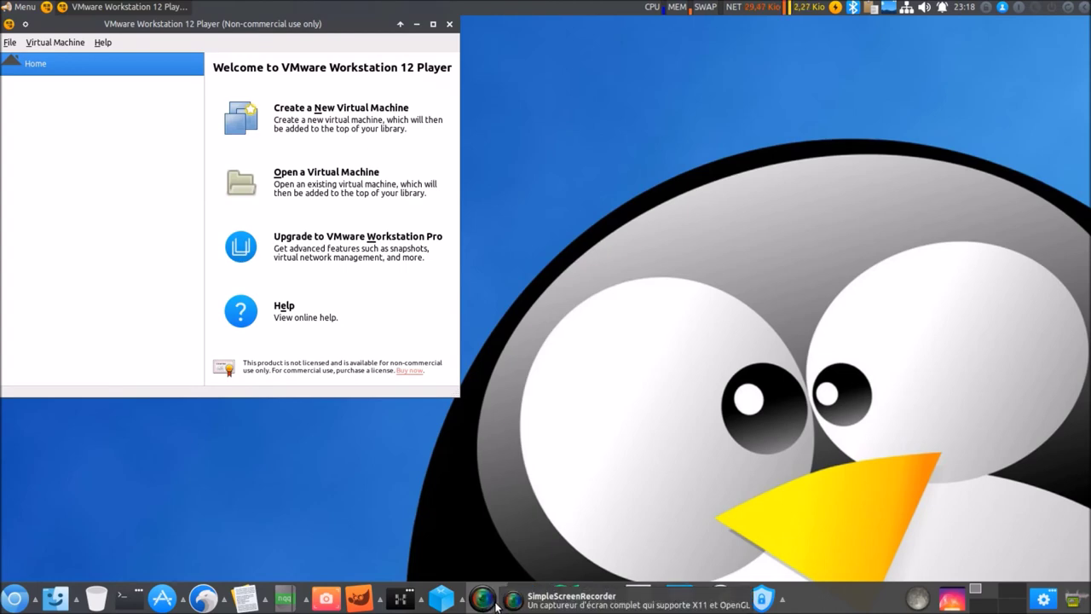
{"action": "left_click", "coordinate": [503, 601]}
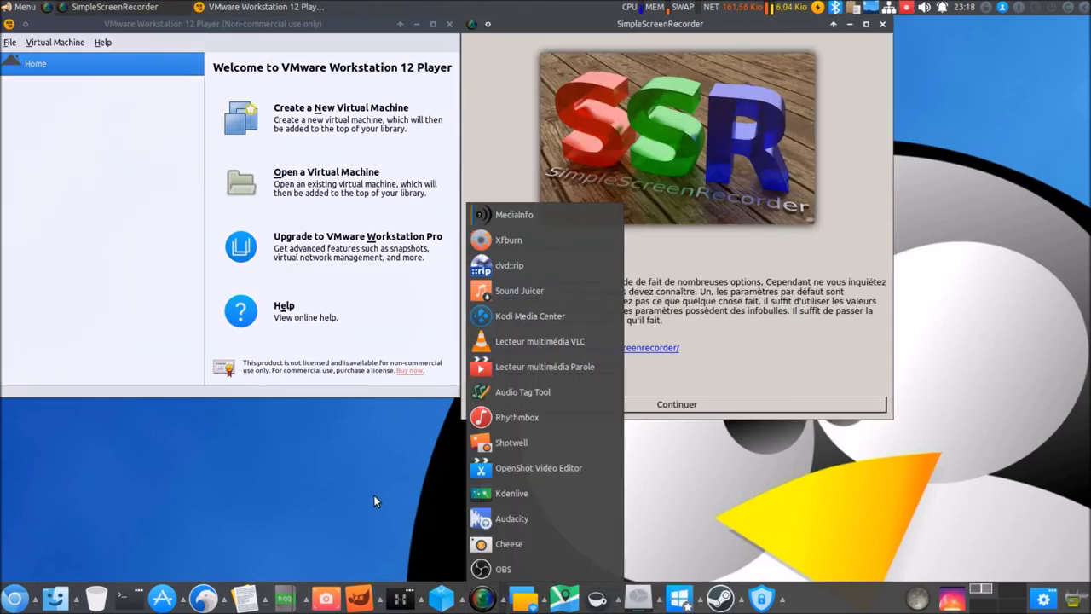
{"action": "left_click", "coordinate": [375, 501]}
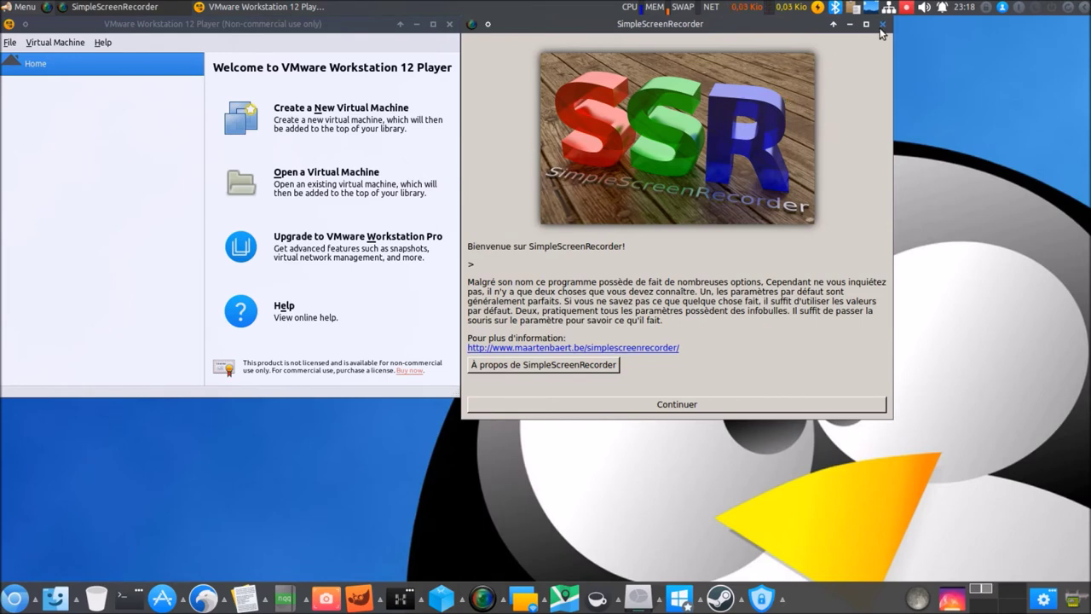
{"action": "left_click", "coordinate": [687, 405]}
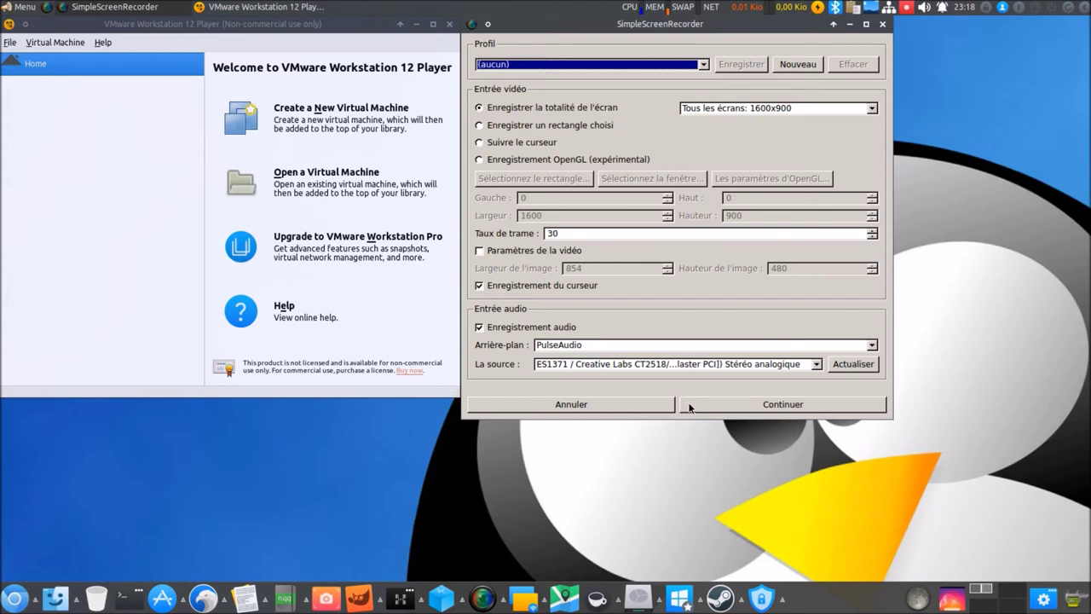
{"action": "left_click", "coordinate": [691, 407]}
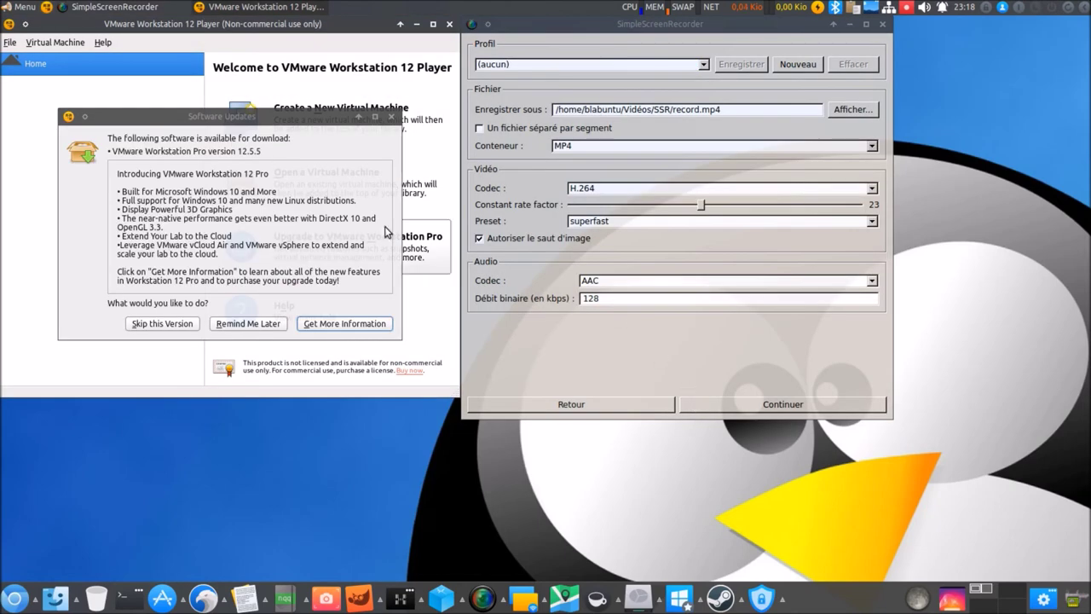
{"action": "left_click", "coordinate": [882, 24]}
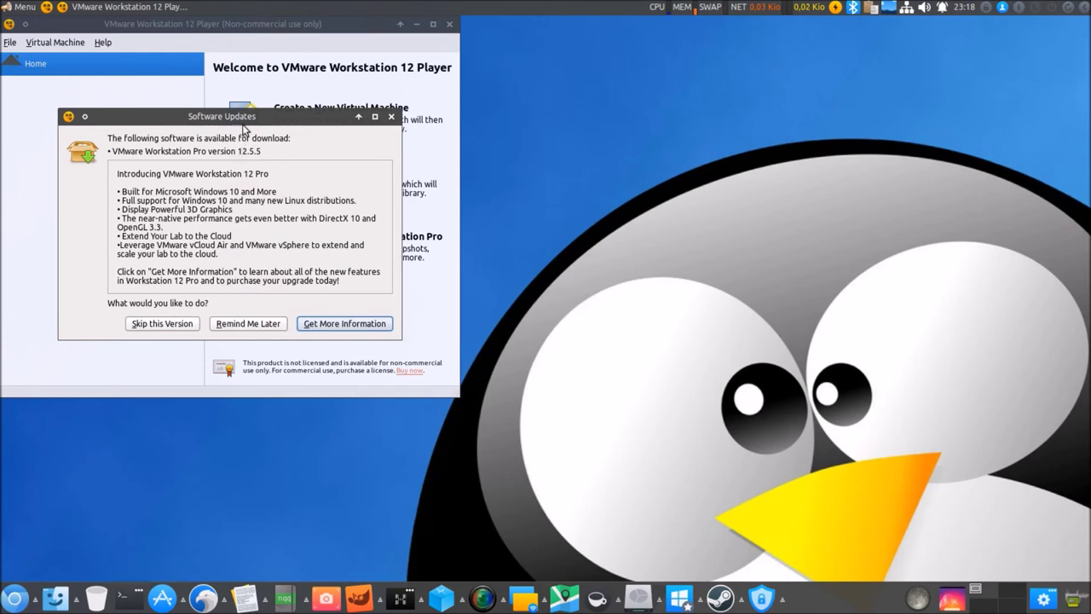
Postpone the VMware Workstation Pro 12.5.5 update offer with Remind Me Later.
{"action": "left_click_drag", "start_coordinate": [243, 122], "coordinate": [673, 273]}
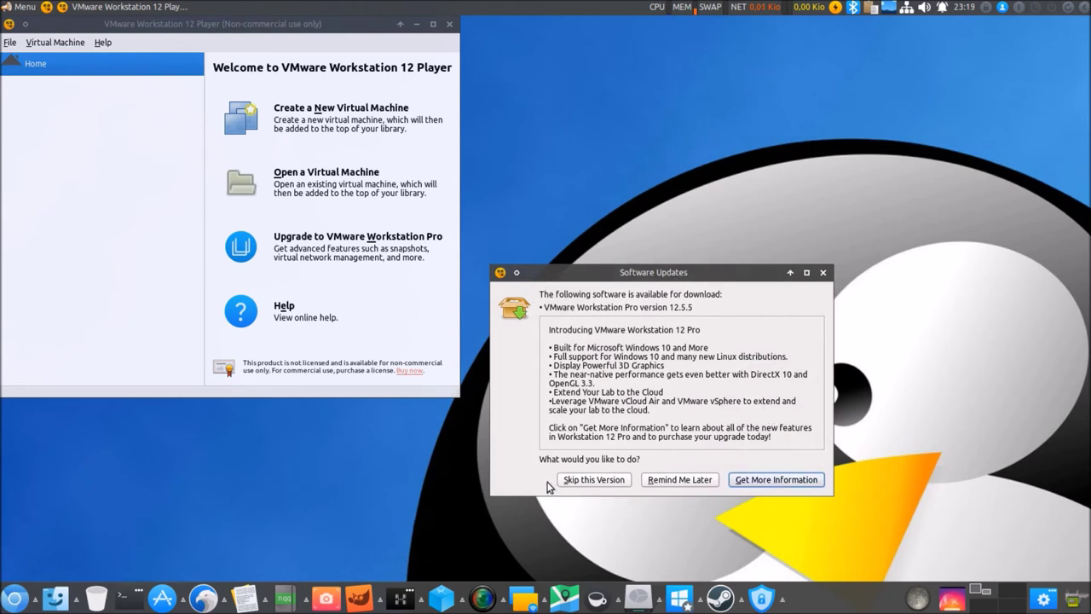
{"action": "left_click", "coordinate": [823, 273]}
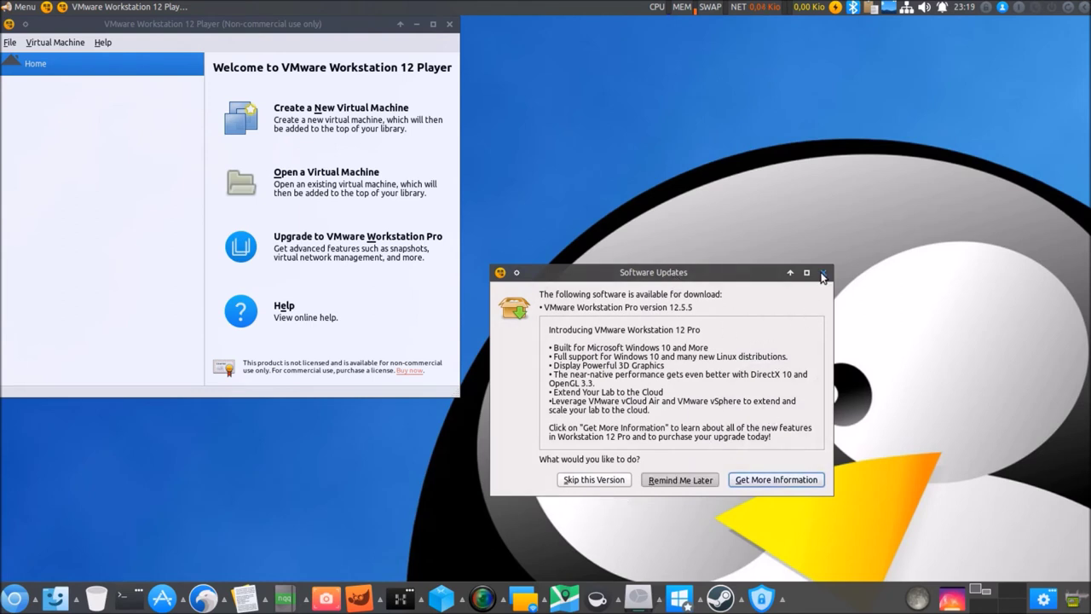
{"action": "left_click", "coordinate": [7, 44]}
Exit VMware Player, then launch OBS Studio, quit it, and relaunch it.
{"action": "left_click", "coordinate": [19, 128]}
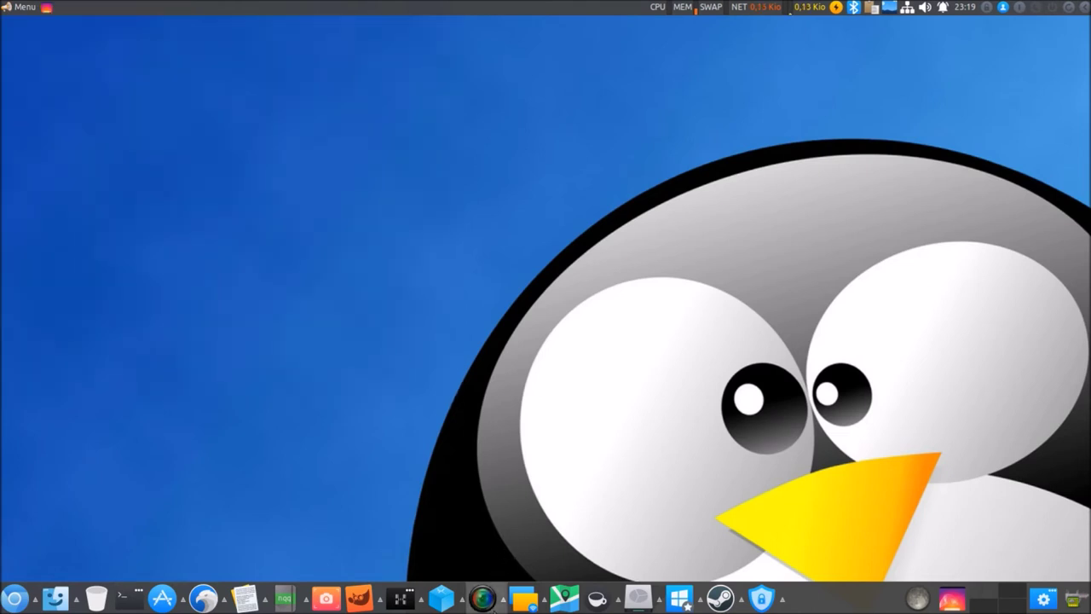
{"action": "left_click", "coordinate": [505, 605]}
{"action": "left_click", "coordinate": [503, 583]}
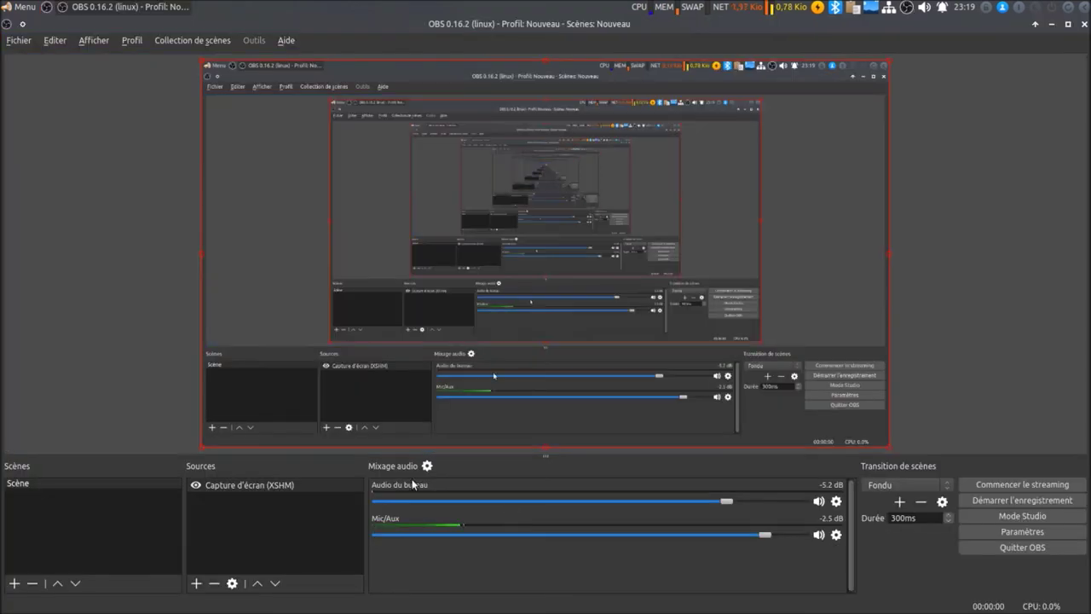
{"action": "left_click", "coordinate": [19, 40]}
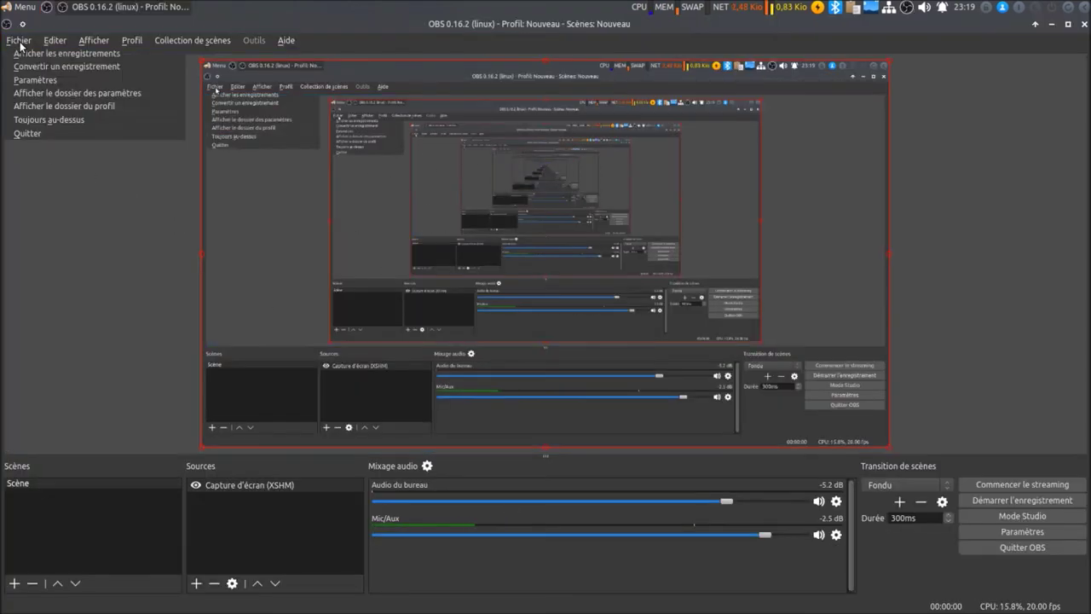
{"action": "left_click", "coordinate": [38, 133]}
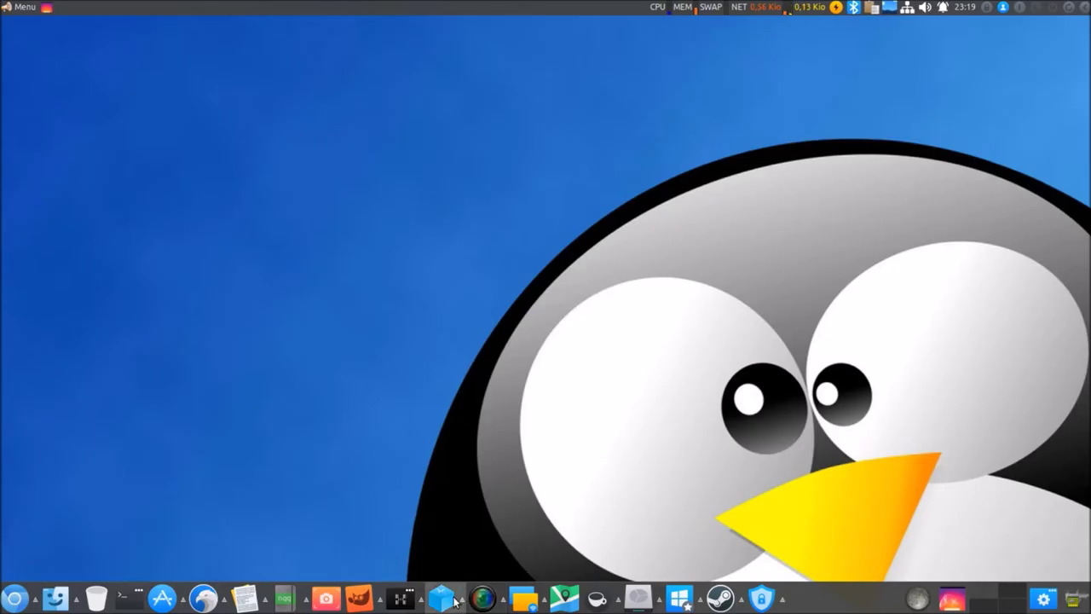
{"action": "left_click", "coordinate": [479, 600]}
{"action": "left_click", "coordinate": [505, 571]}
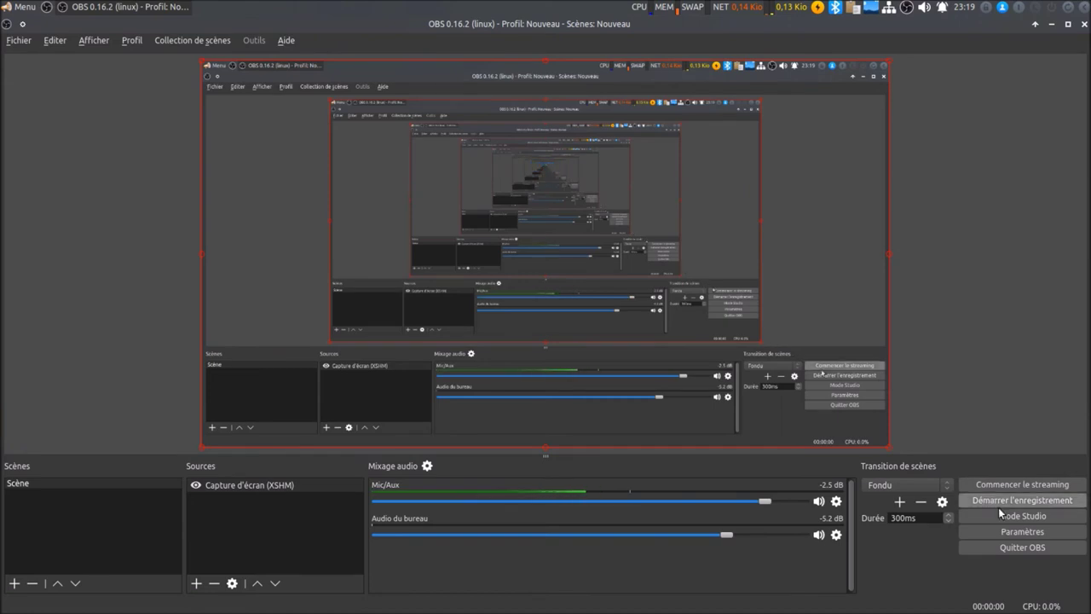
Review OBS Flux, Sortie, recording and audio track settings, cancel unchanged, and quit OBS.
{"action": "left_click", "coordinate": [1010, 531]}
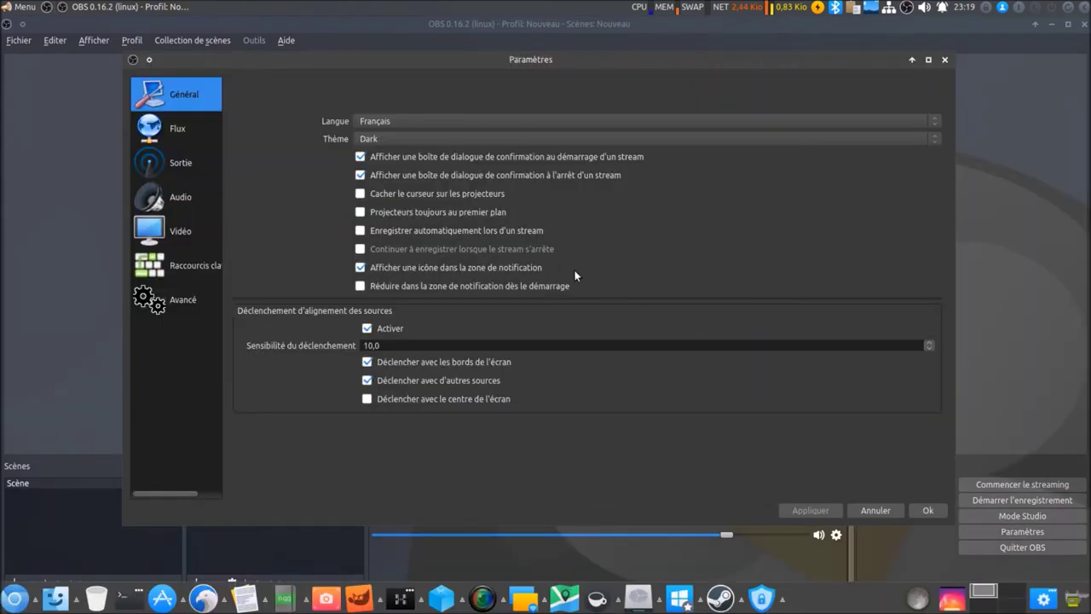
{"action": "left_click", "coordinate": [181, 139]}
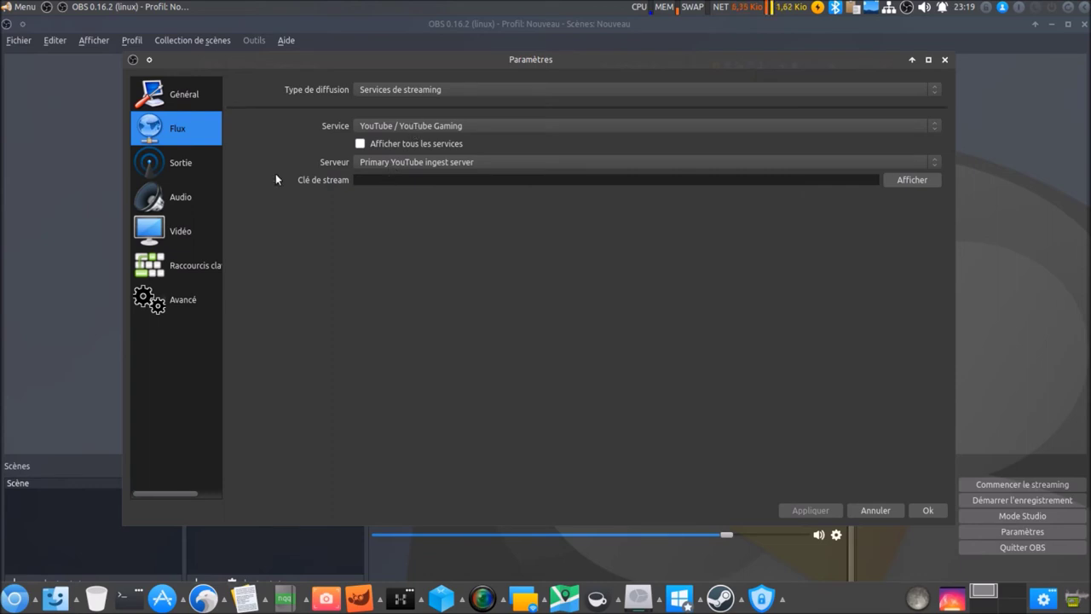
{"action": "left_click", "coordinate": [203, 171]}
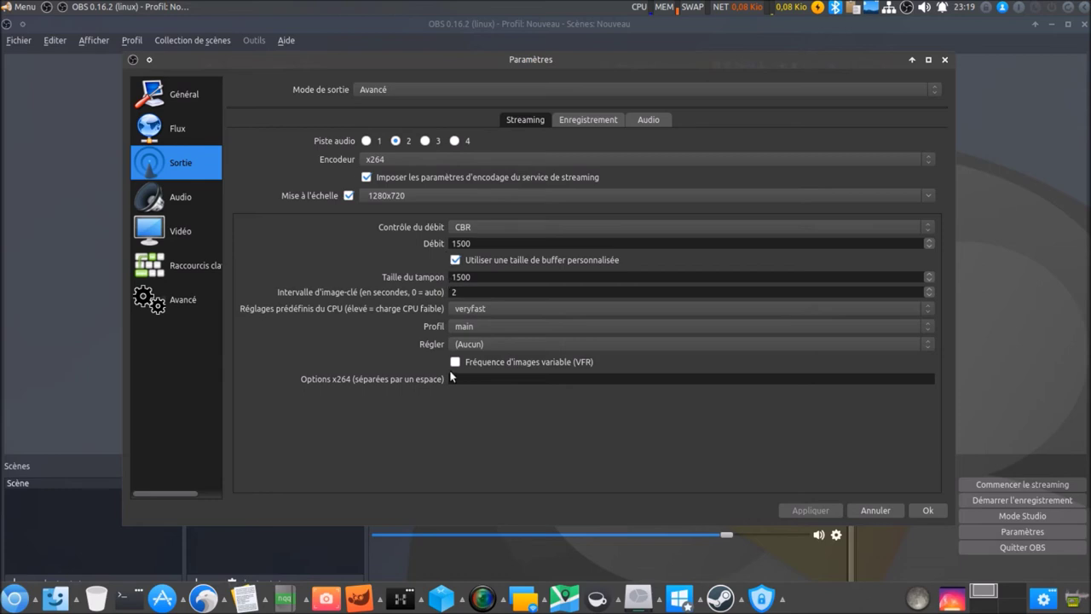
{"action": "left_click", "coordinate": [573, 117]}
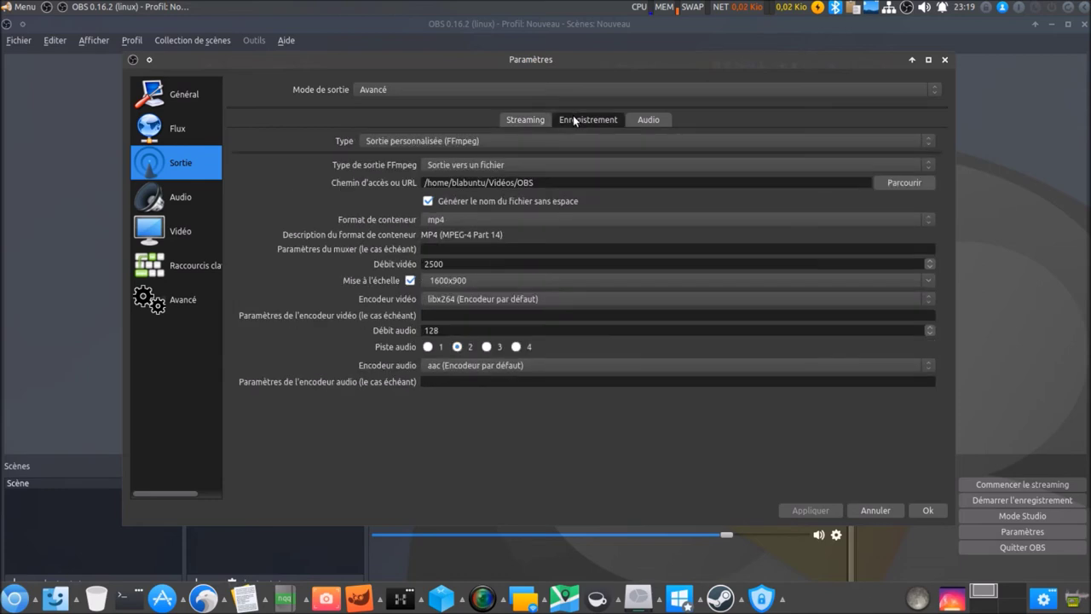
{"action": "left_click", "coordinate": [648, 119]}
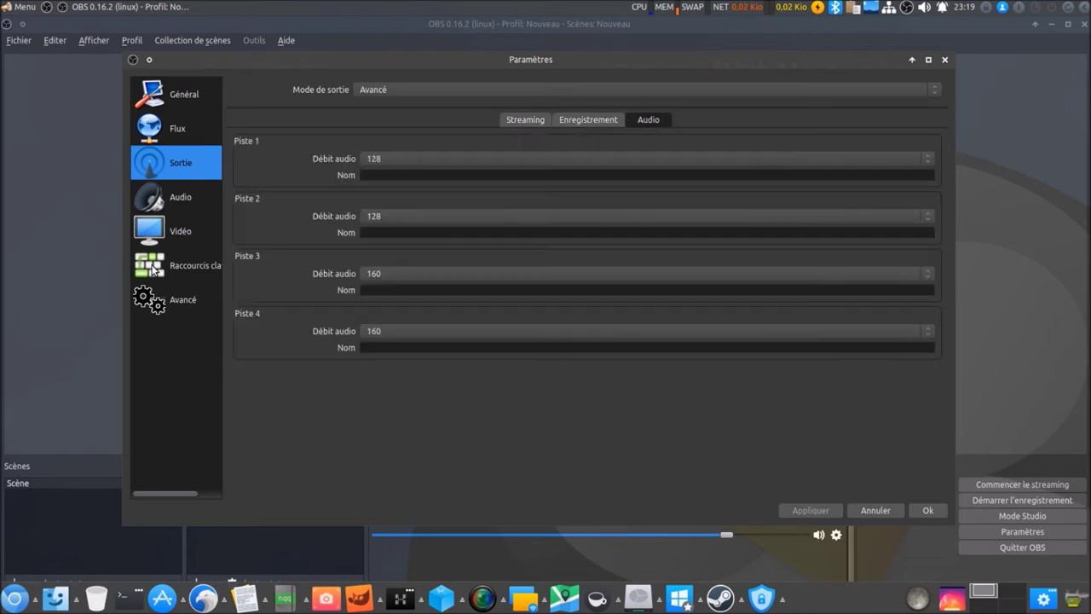
{"action": "left_click", "coordinate": [888, 510]}
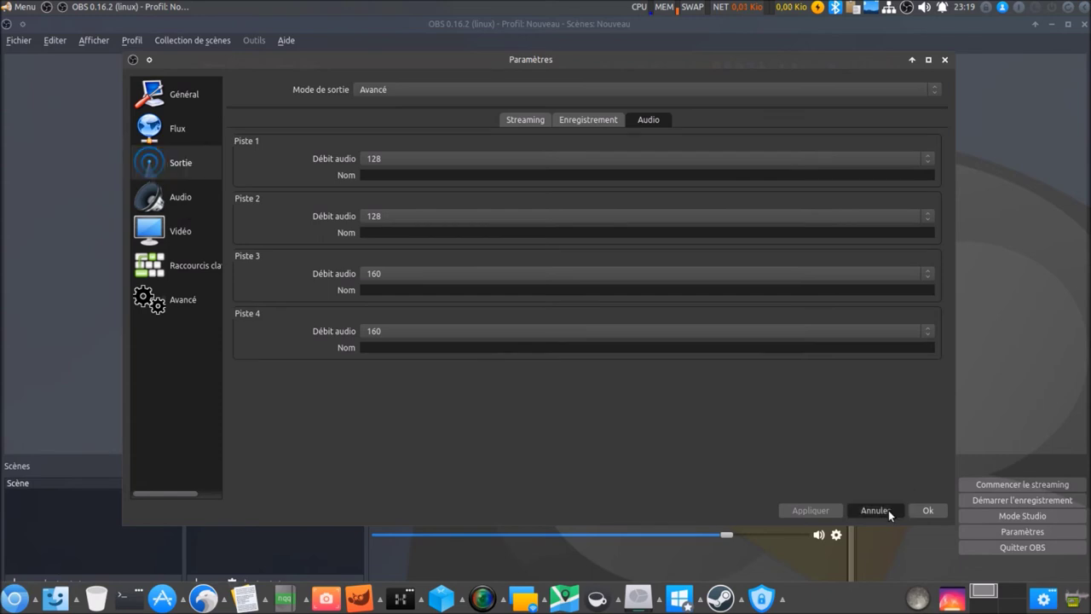
{"action": "left_click", "coordinate": [19, 40]}
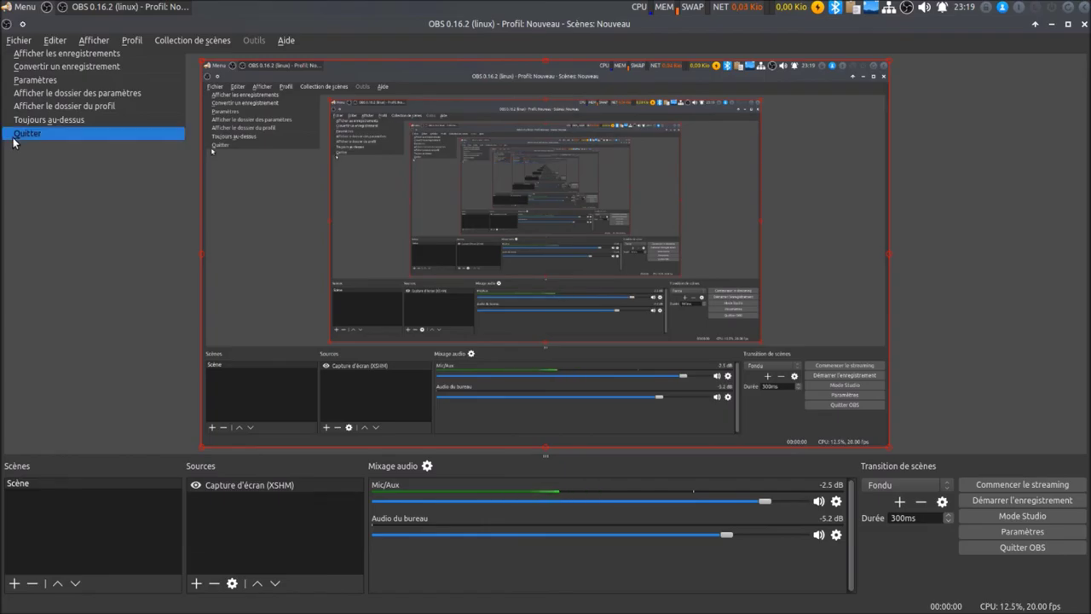
{"action": "left_click", "coordinate": [27, 133]}
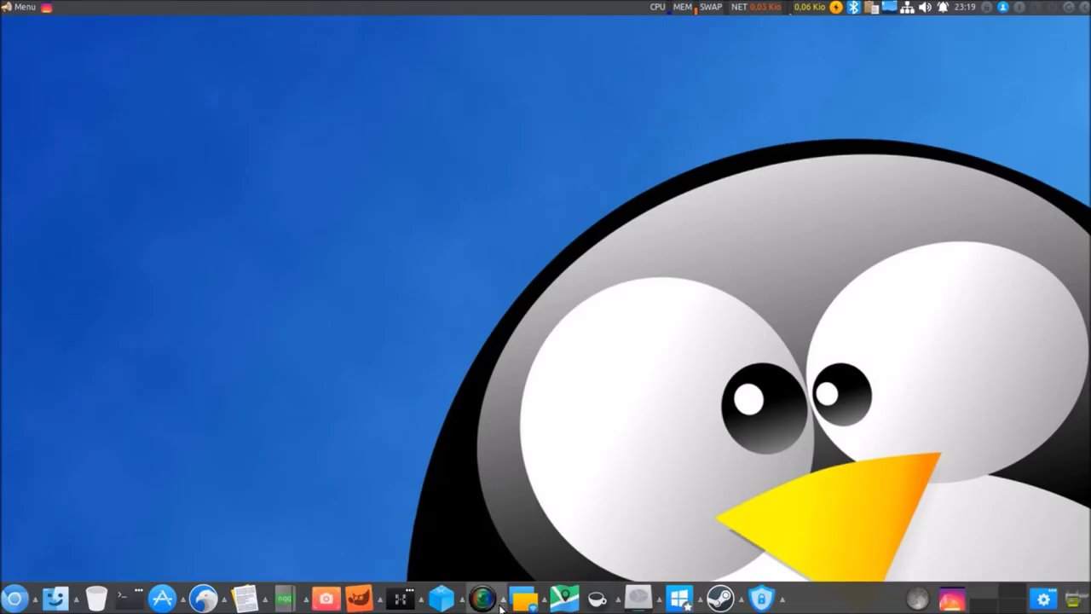
{"action": "left_click", "coordinate": [501, 605]}
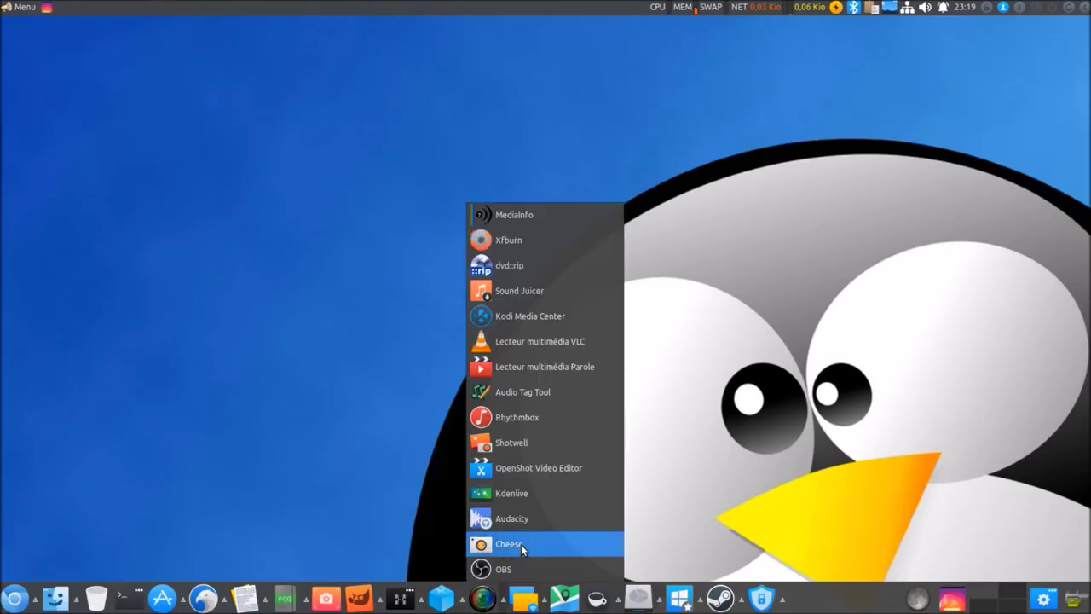
{"action": "left_click", "coordinate": [527, 515]}
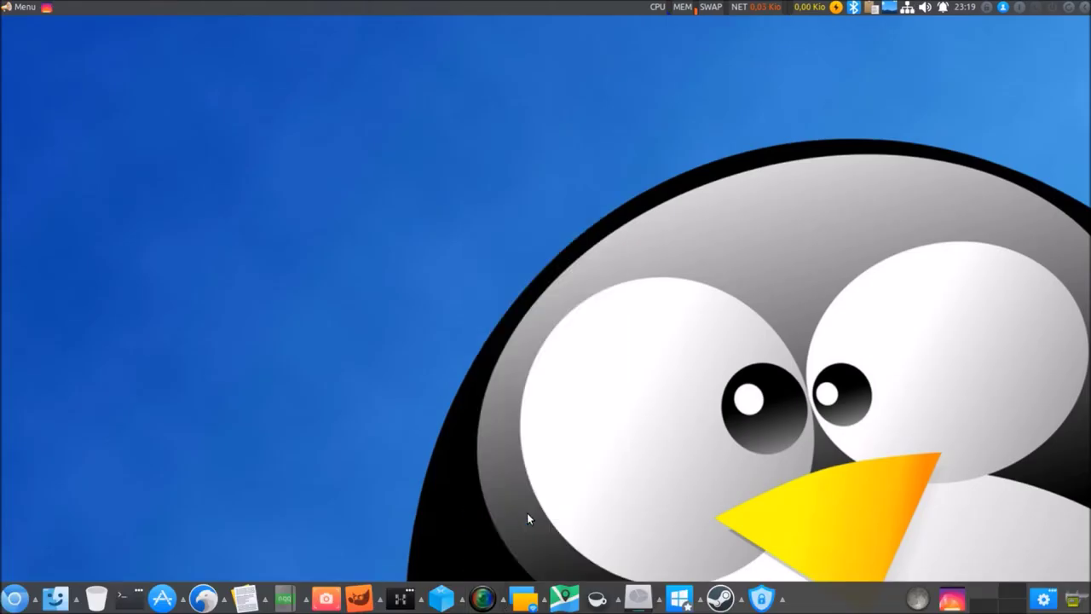
{"action": "left_click", "coordinate": [503, 600]}
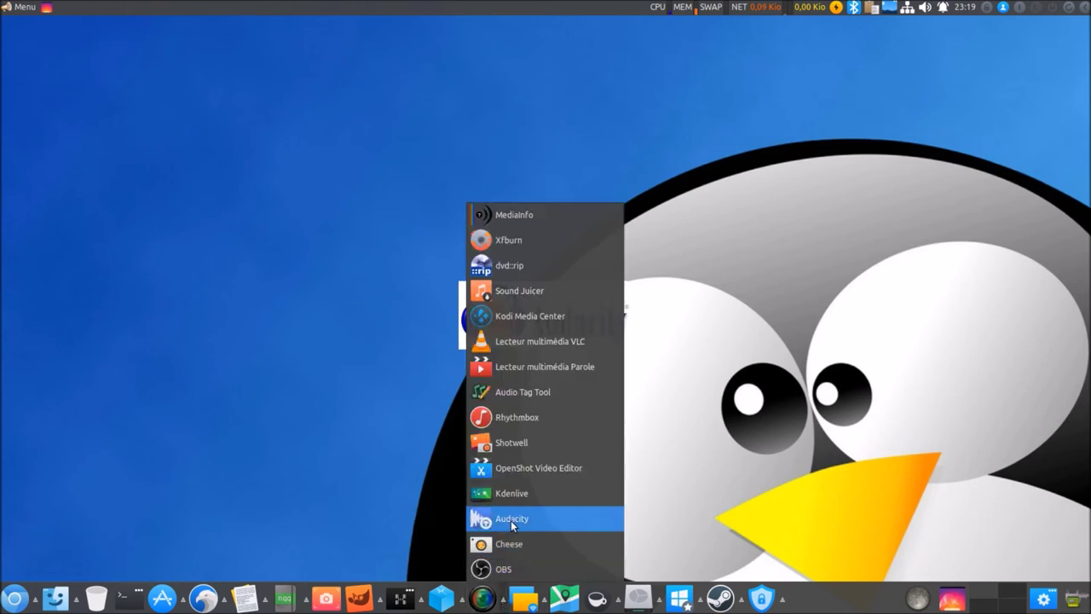
{"action": "left_click", "coordinate": [519, 495]}
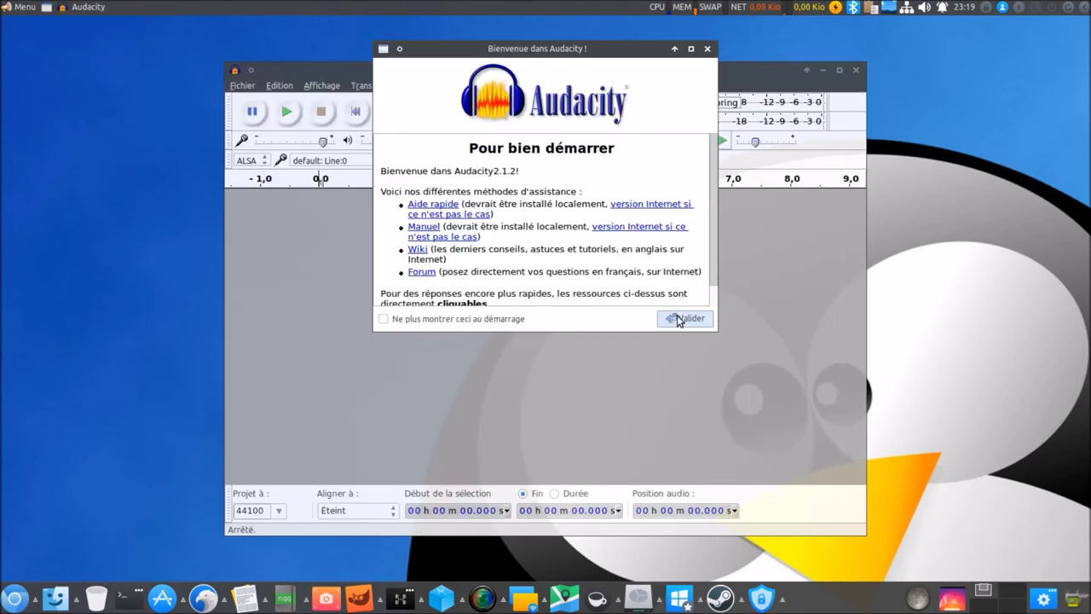
{"action": "left_click", "coordinate": [684, 318]}
{"action": "left_click", "coordinate": [243, 85]}
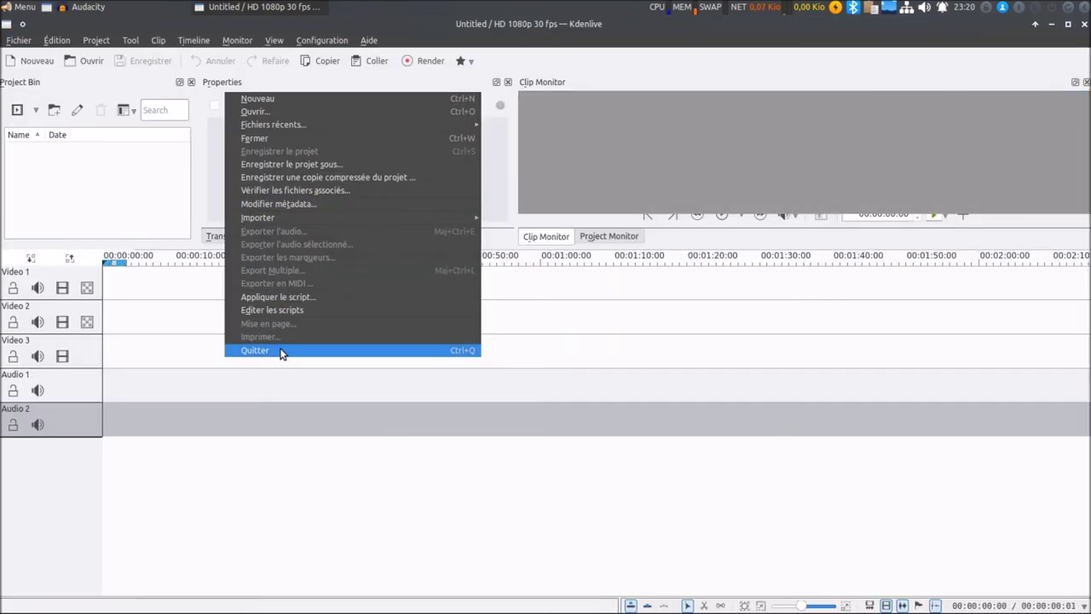
{"action": "left_click", "coordinate": [278, 351]}
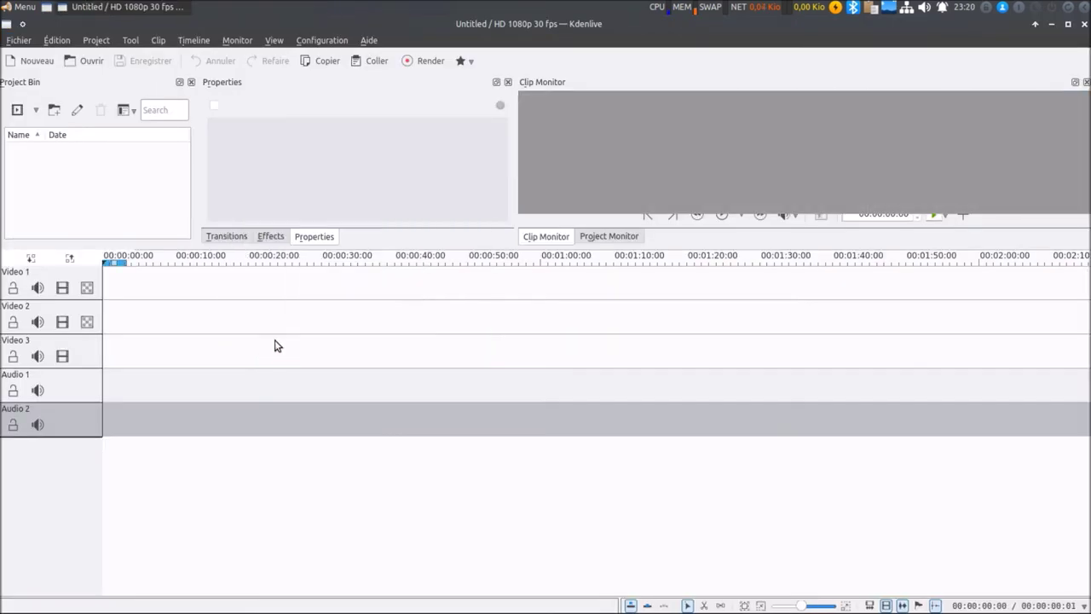
{"action": "left_click", "coordinate": [24, 42]}
{"action": "left_click", "coordinate": [32, 152]}
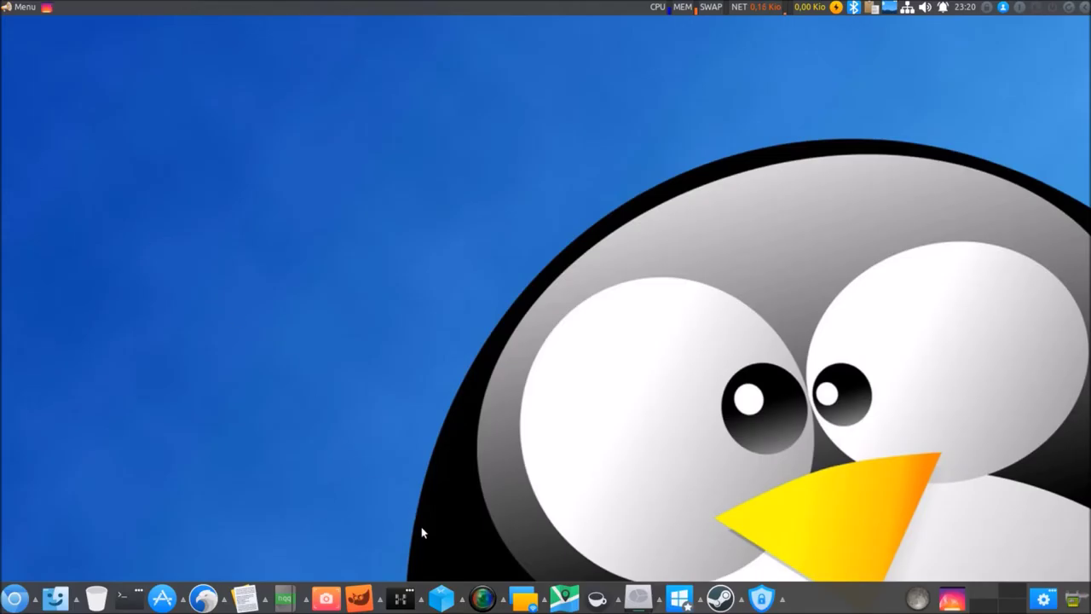
{"action": "left_click", "coordinate": [503, 603]}
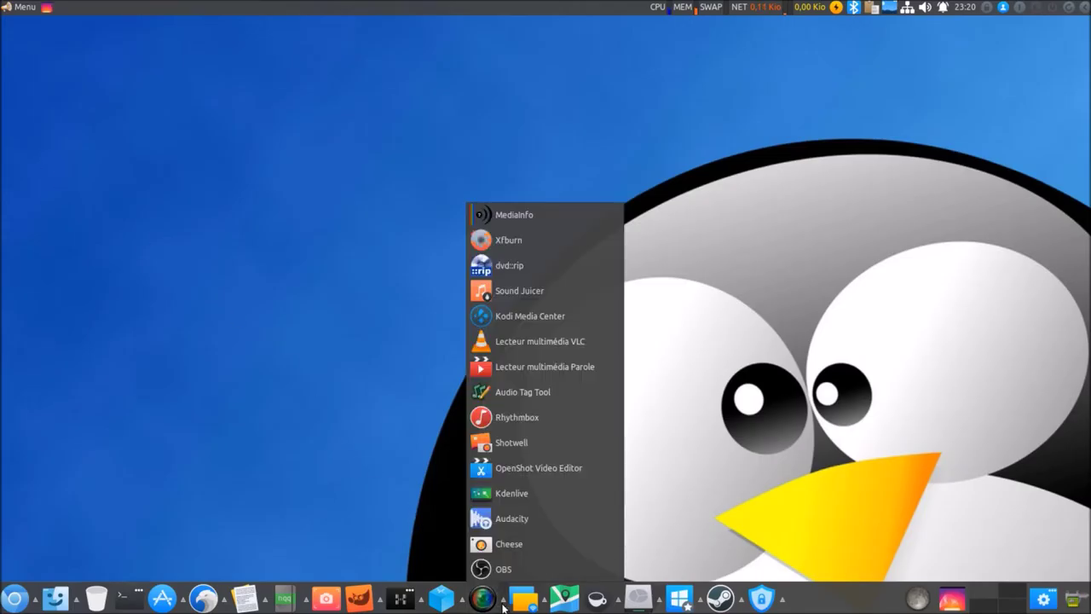
{"action": "left_click", "coordinate": [562, 467]}
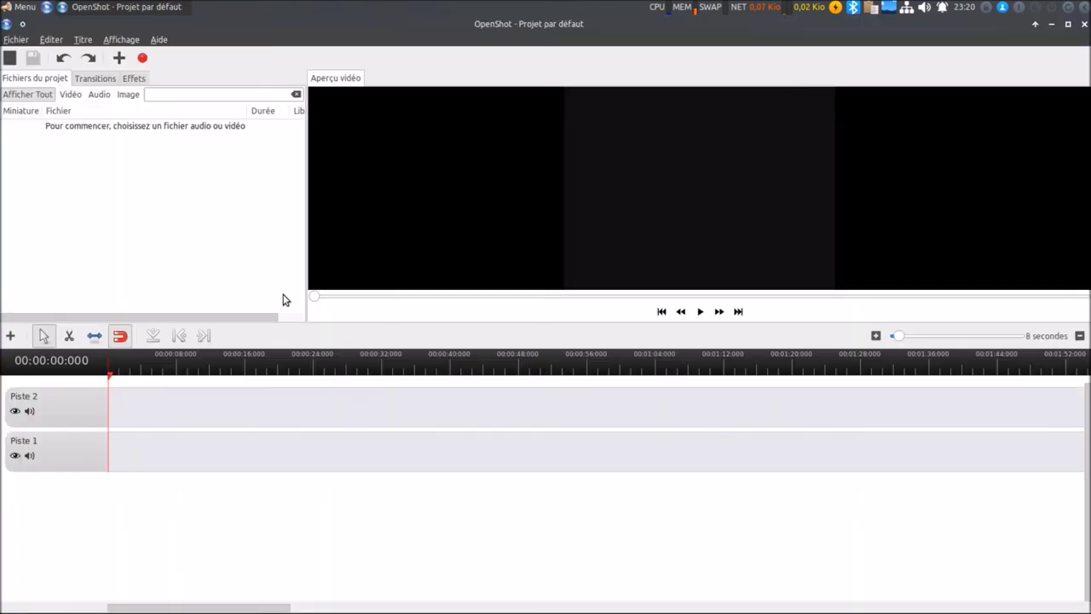
{"action": "left_click", "coordinate": [18, 41]}
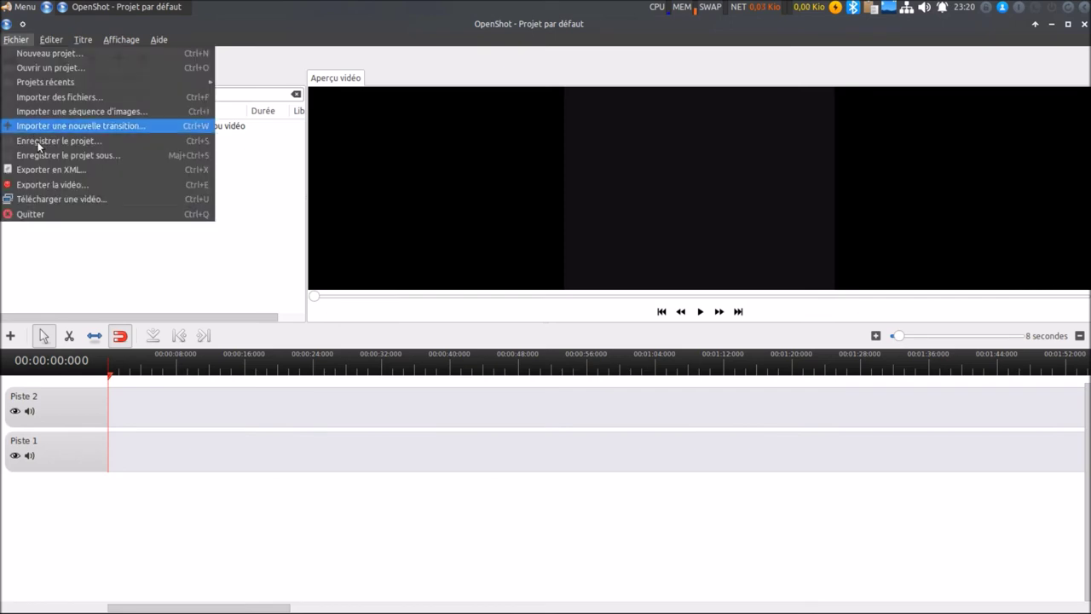
{"action": "left_click", "coordinate": [50, 214]}
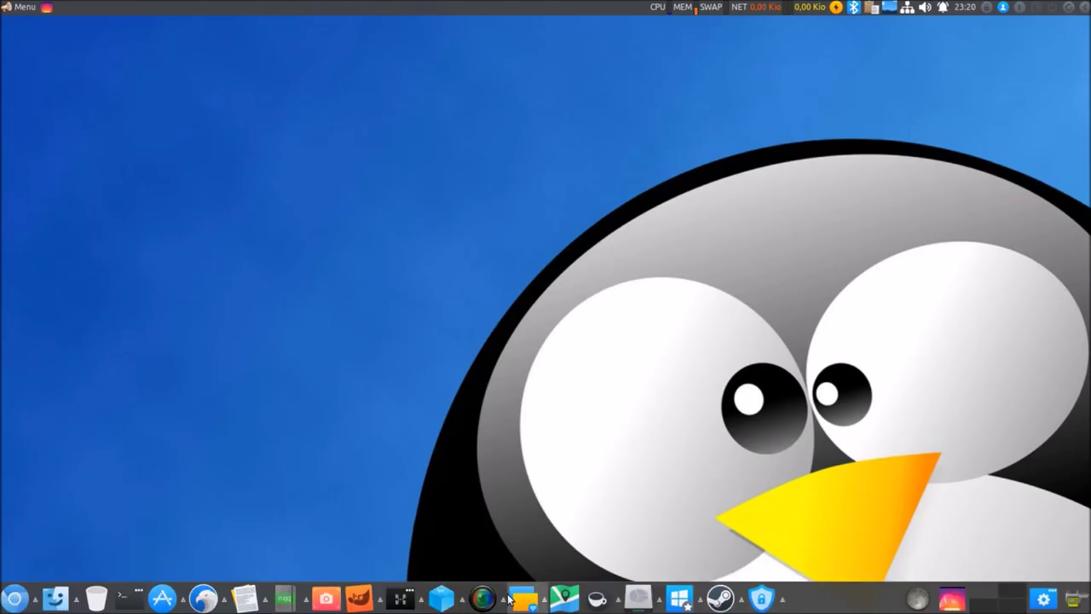
{"action": "left_click", "coordinate": [482, 598]}
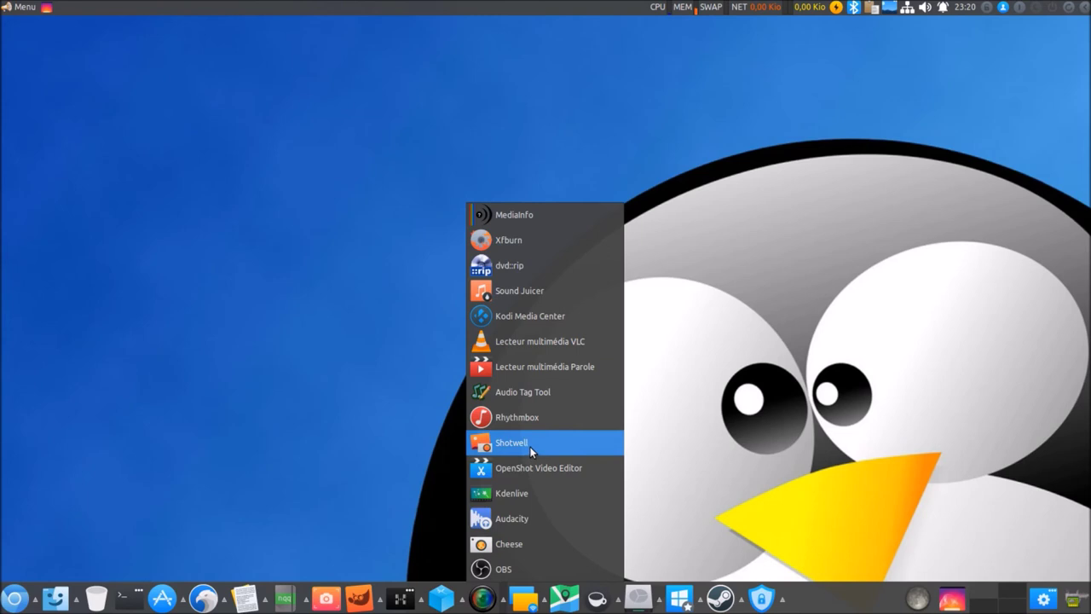
{"action": "left_click", "coordinate": [531, 447]}
{"action": "left_click", "coordinate": [503, 601]}
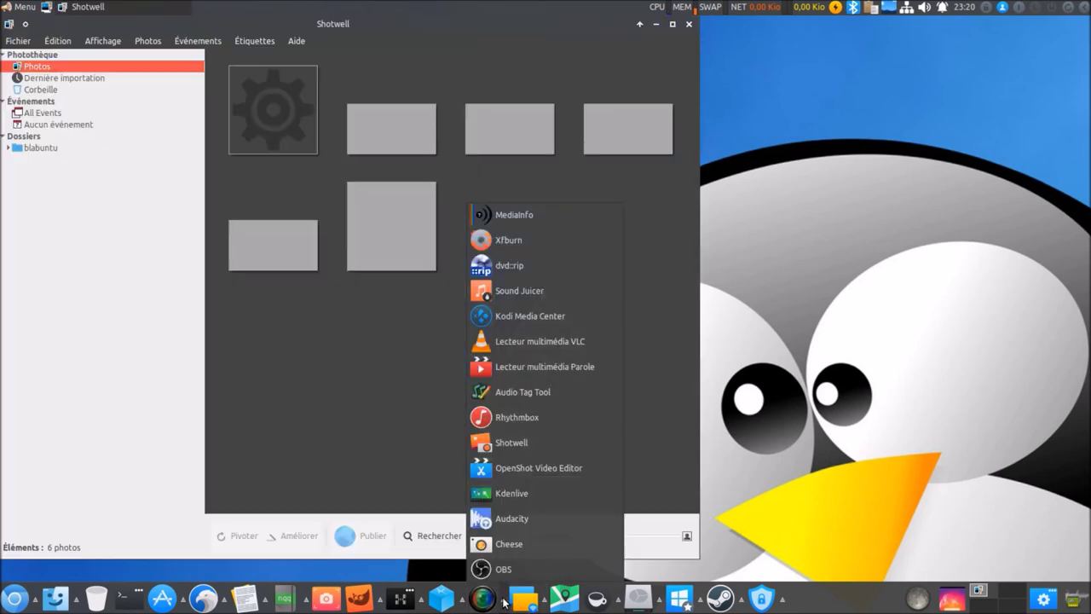
{"action": "left_click", "coordinate": [689, 23]}
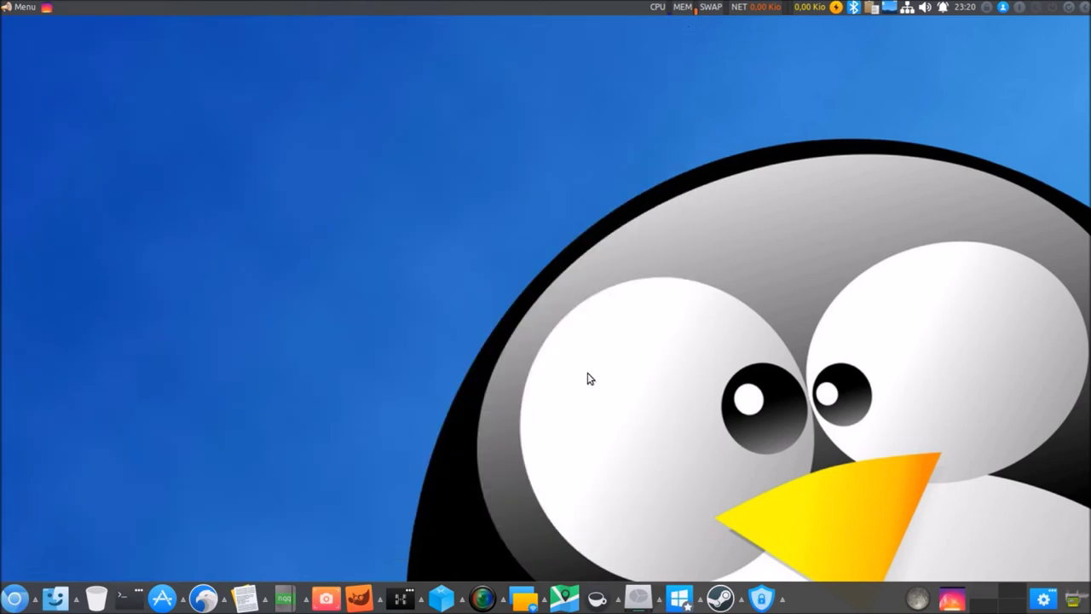
{"action": "left_click", "coordinate": [501, 604]}
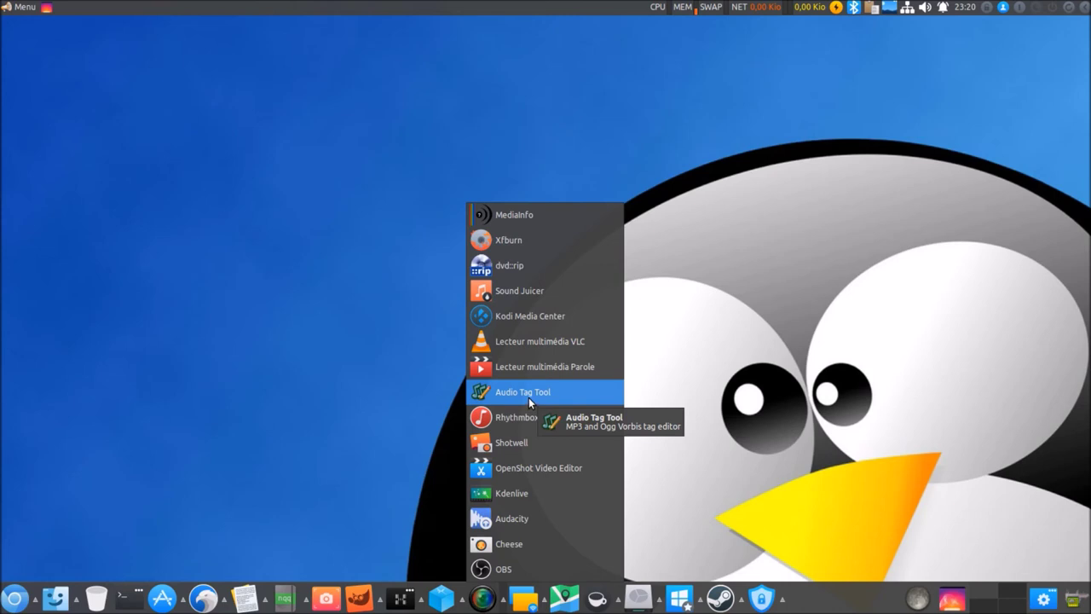
{"action": "left_click", "coordinate": [529, 344]}
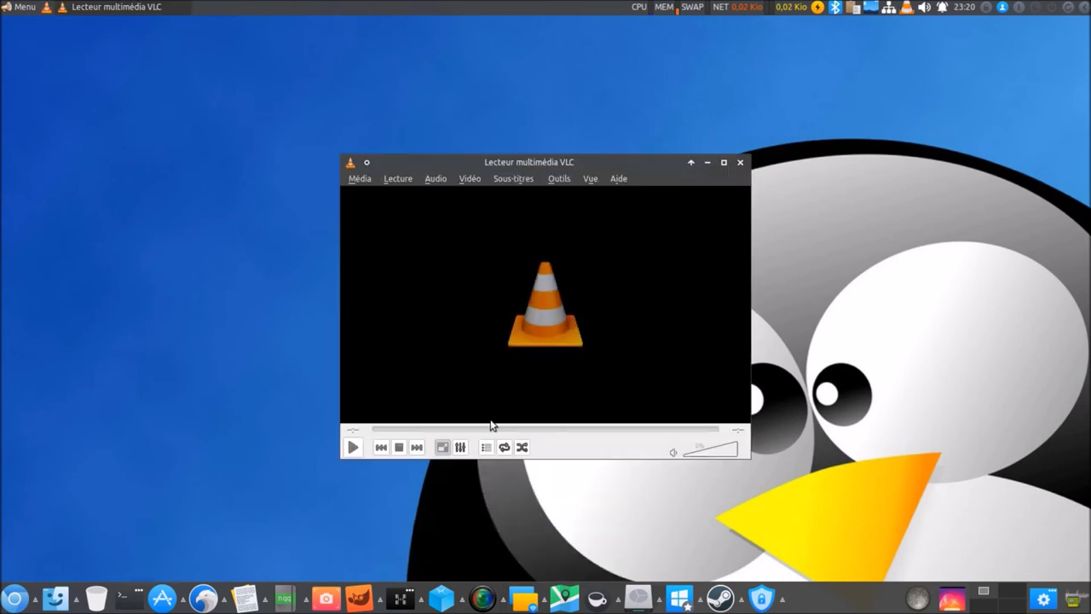
{"action": "left_click", "coordinate": [358, 179]}
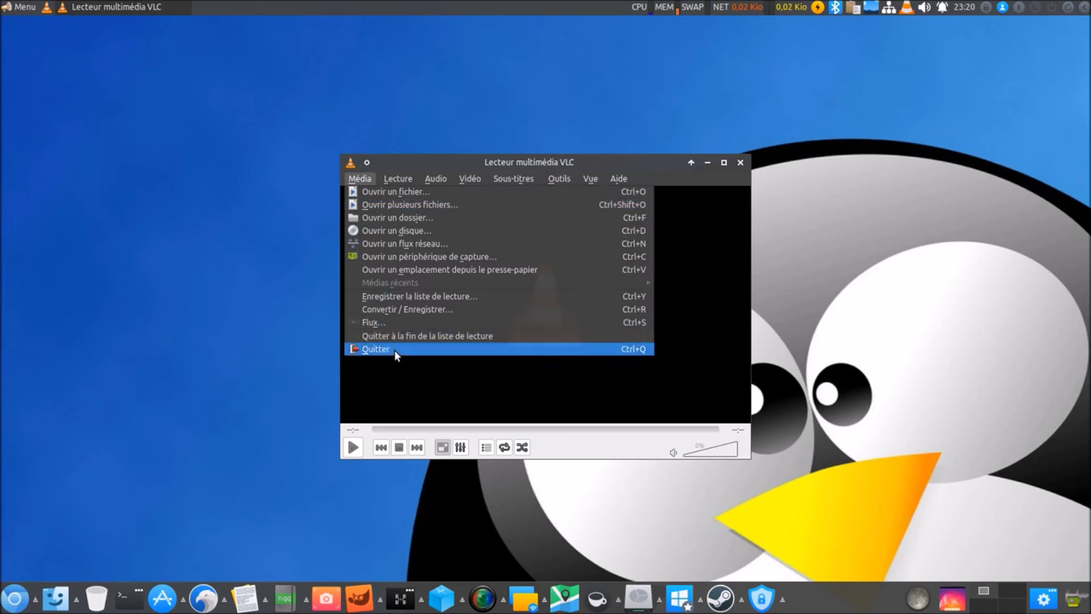
{"action": "left_click", "coordinate": [376, 349]}
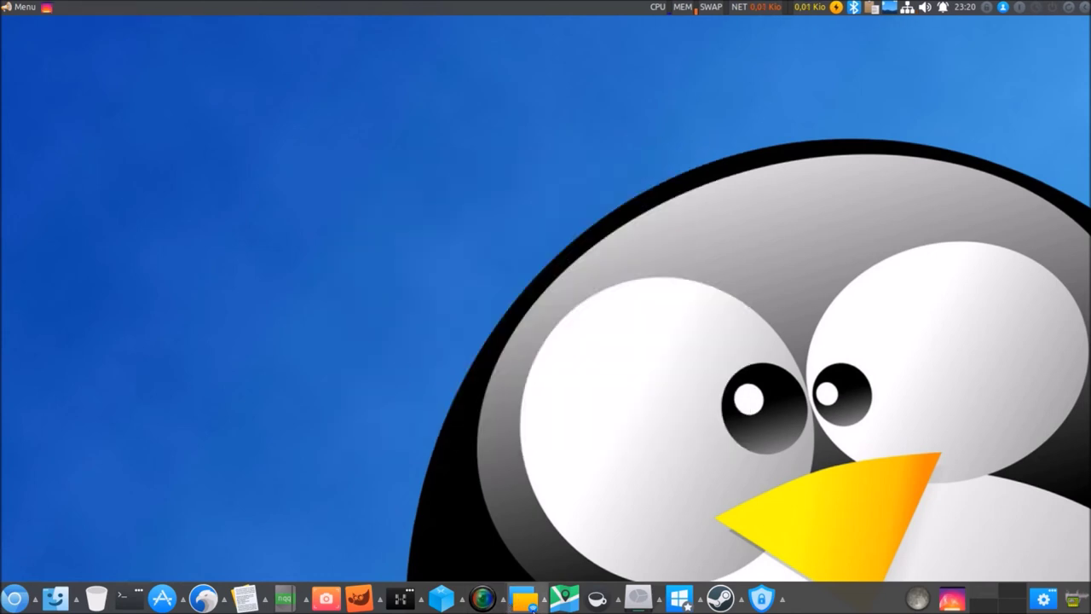
{"action": "left_click", "coordinate": [498, 599]}
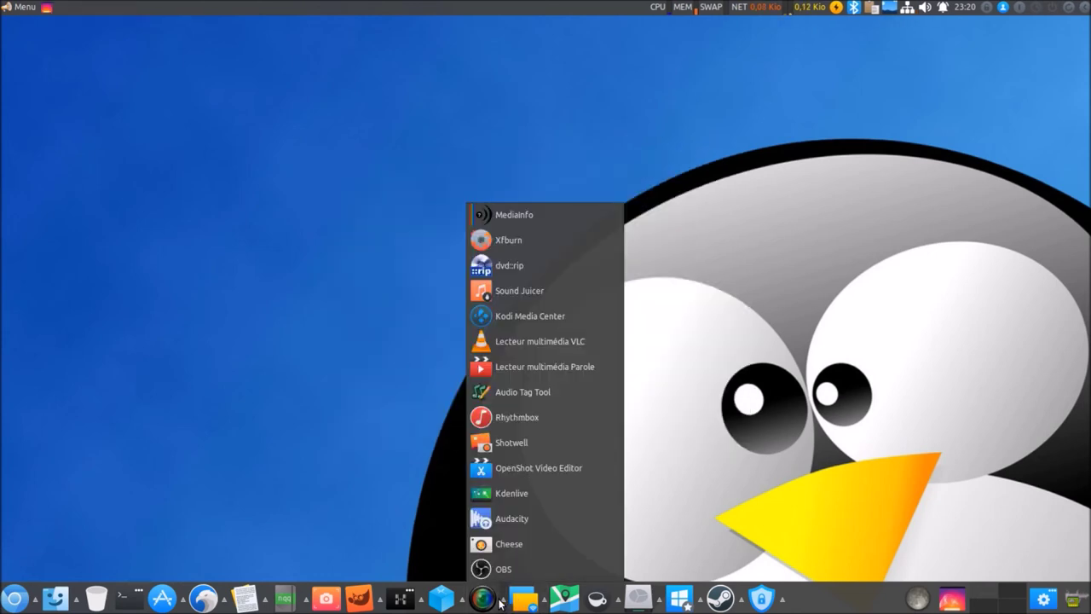
{"action": "left_click", "coordinate": [559, 314]}
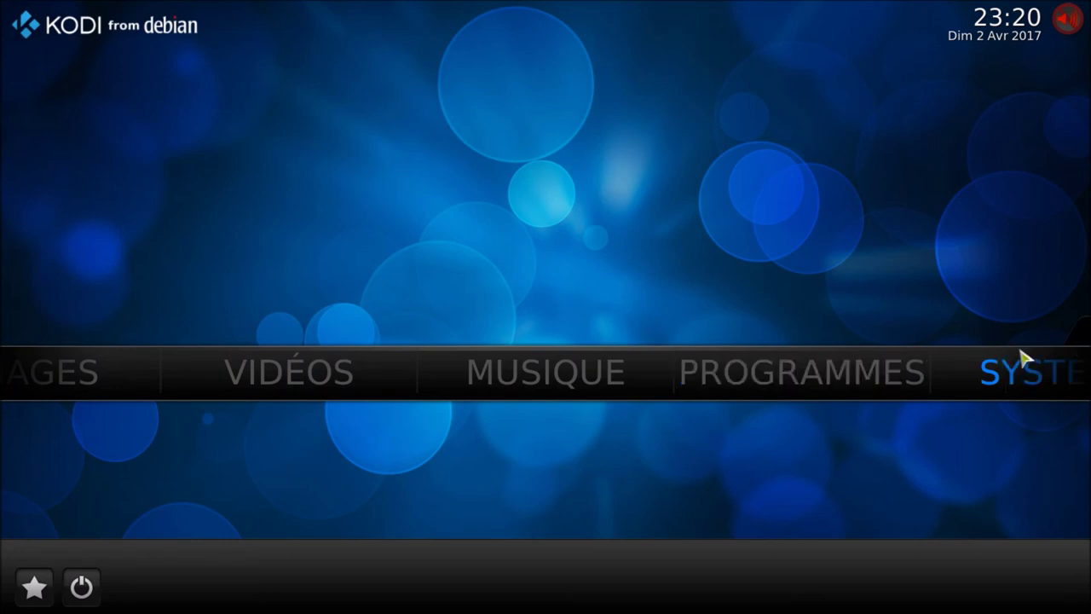
{"action": "mouse_move", "coordinate": [1024, 358]}
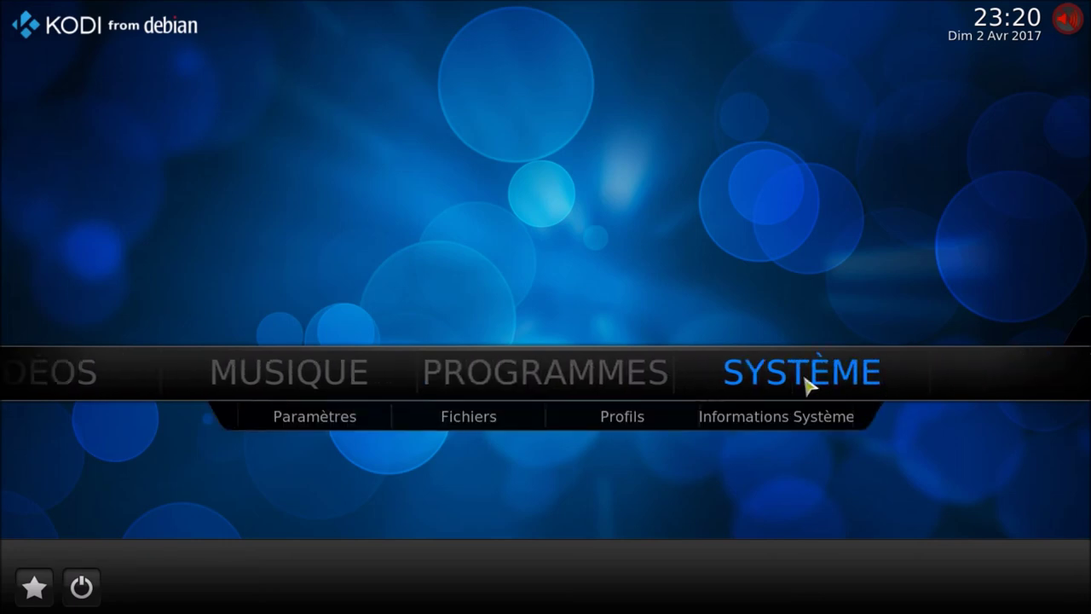
{"action": "left_click", "coordinate": [81, 588]}
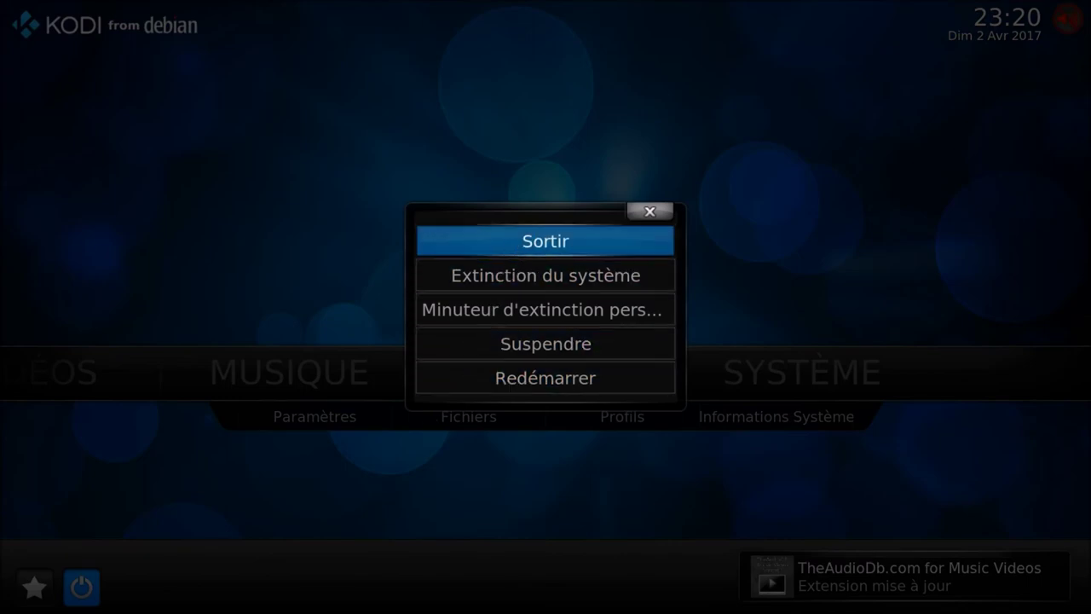
{"action": "left_click", "coordinate": [507, 242]}
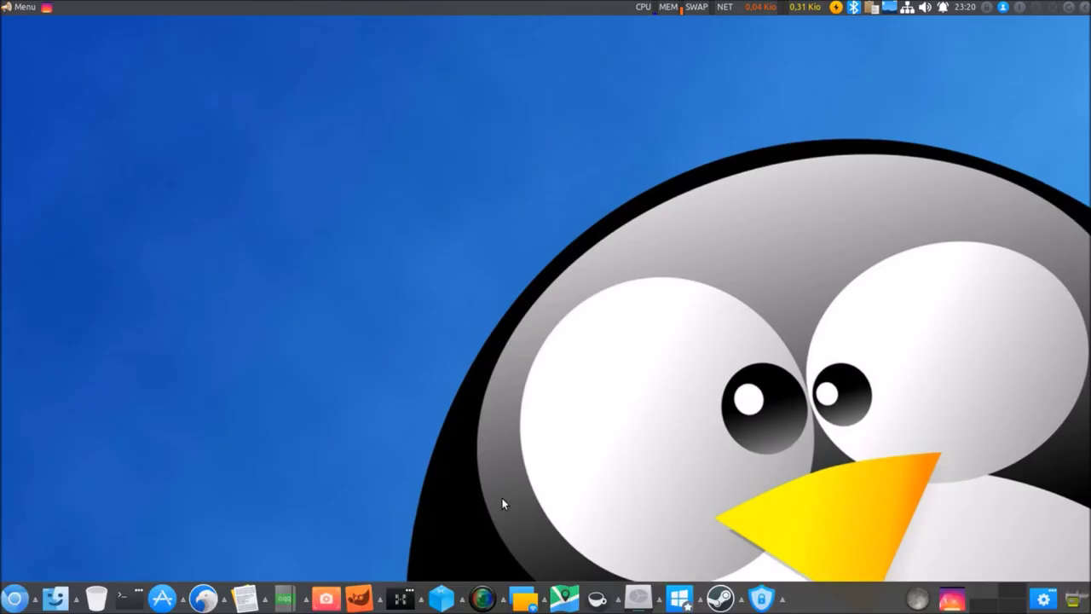
{"action": "left_click", "coordinate": [482, 597]}
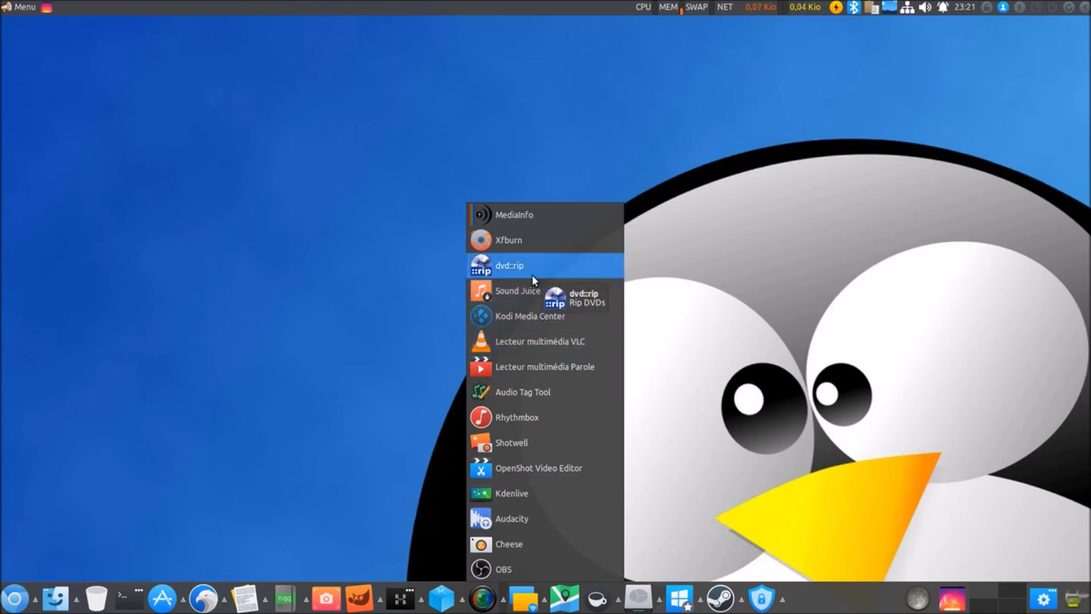
{"action": "left_click", "coordinate": [806, 191]}
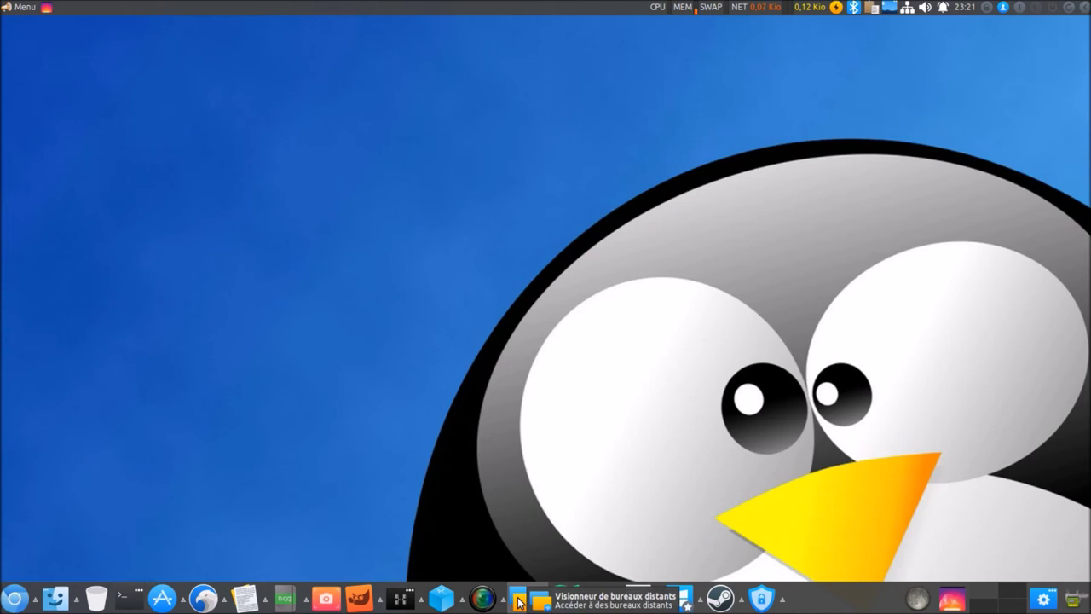
{"action": "mouse_move", "coordinate": [524, 597]}
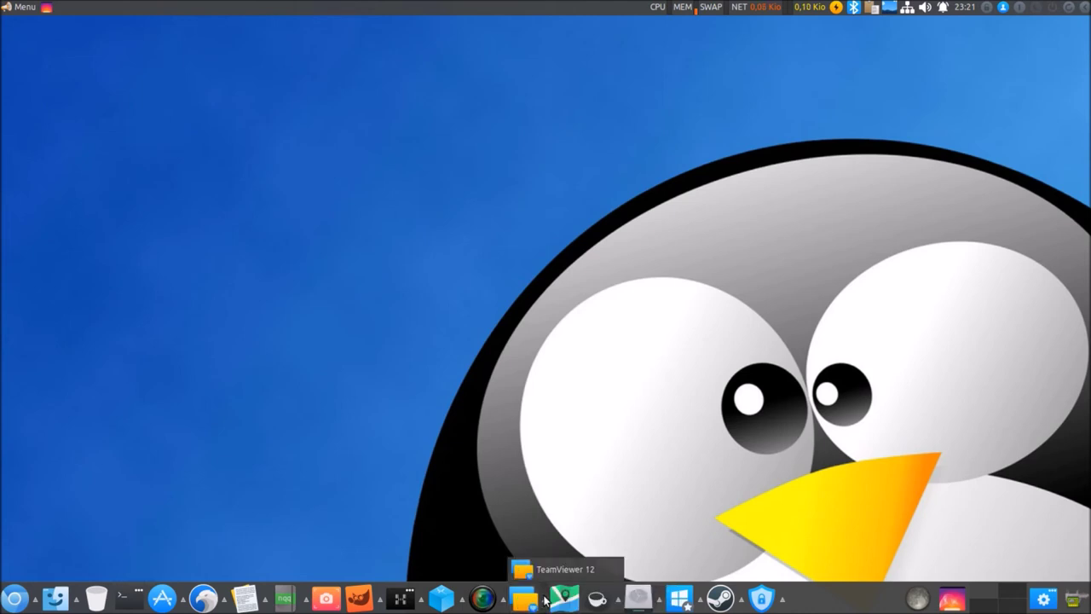
{"action": "left_click", "coordinate": [550, 569]}
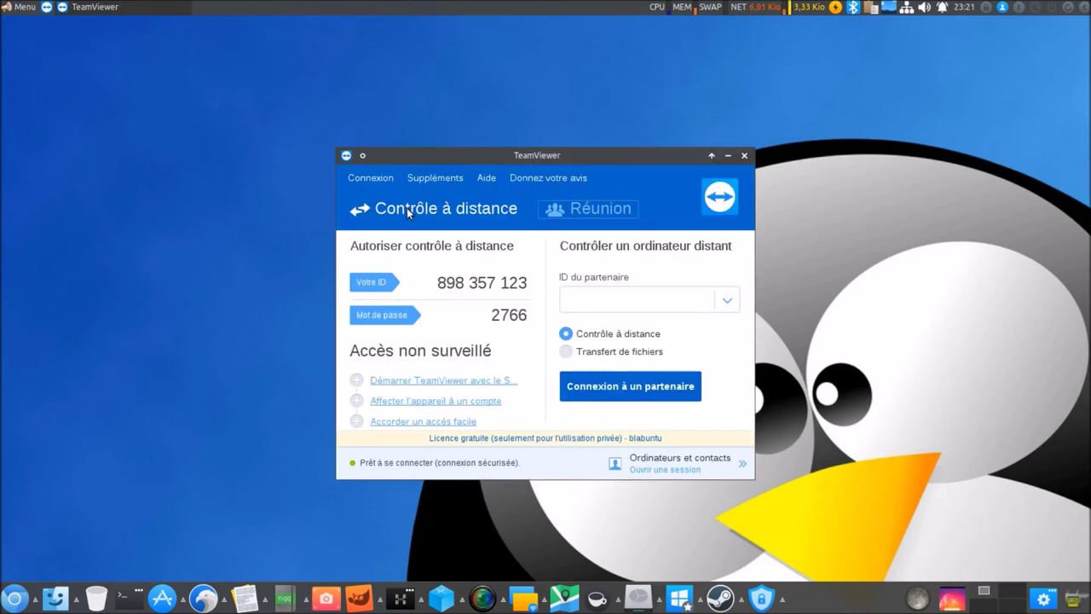
{"action": "left_click", "coordinate": [371, 177]}
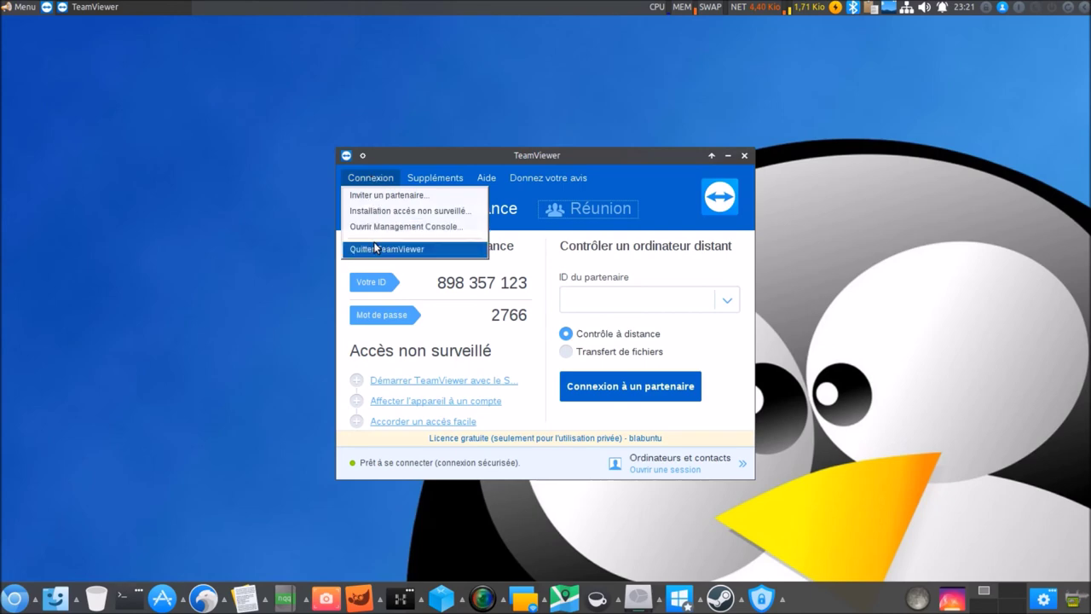
{"action": "left_click", "coordinate": [373, 248]}
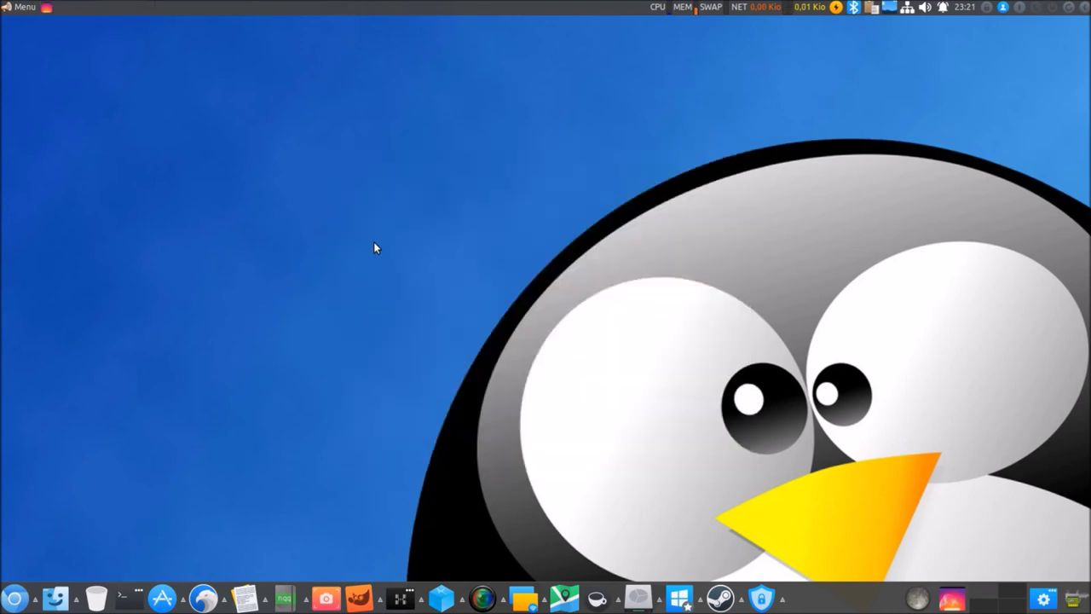
{"action": "left_click", "coordinate": [569, 604]}
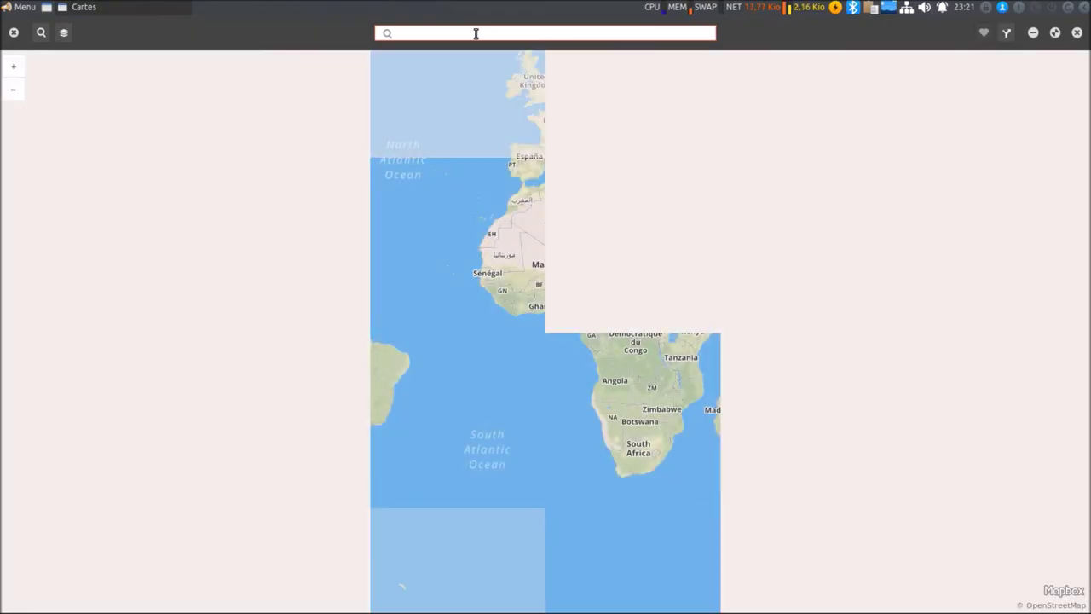
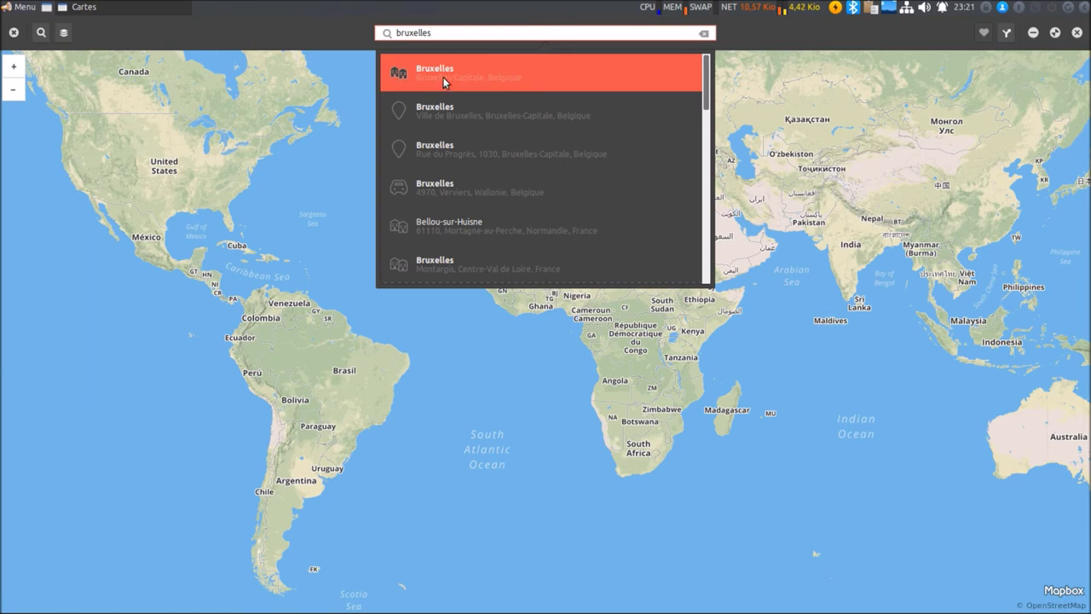
{"action": "left_click", "coordinate": [446, 114]}
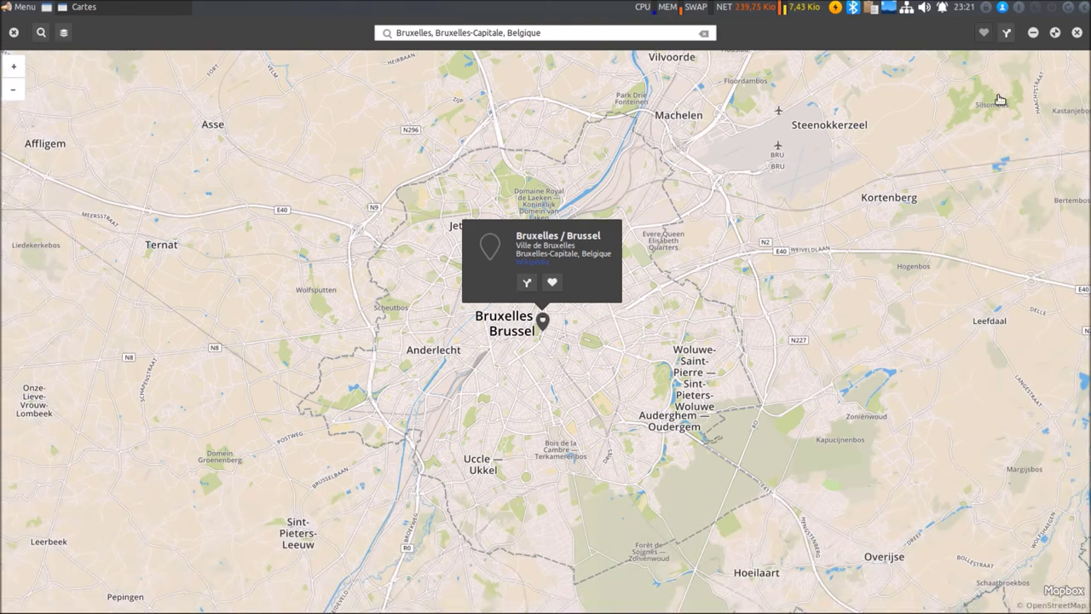
{"action": "left_click", "coordinate": [1058, 36]}
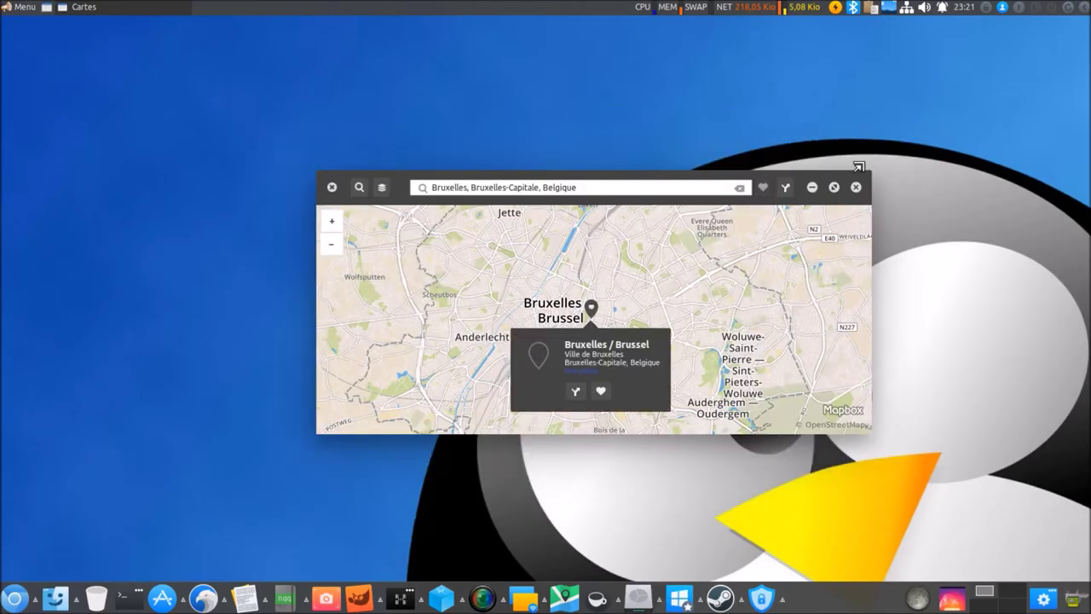
{"action": "left_click", "coordinate": [854, 185]}
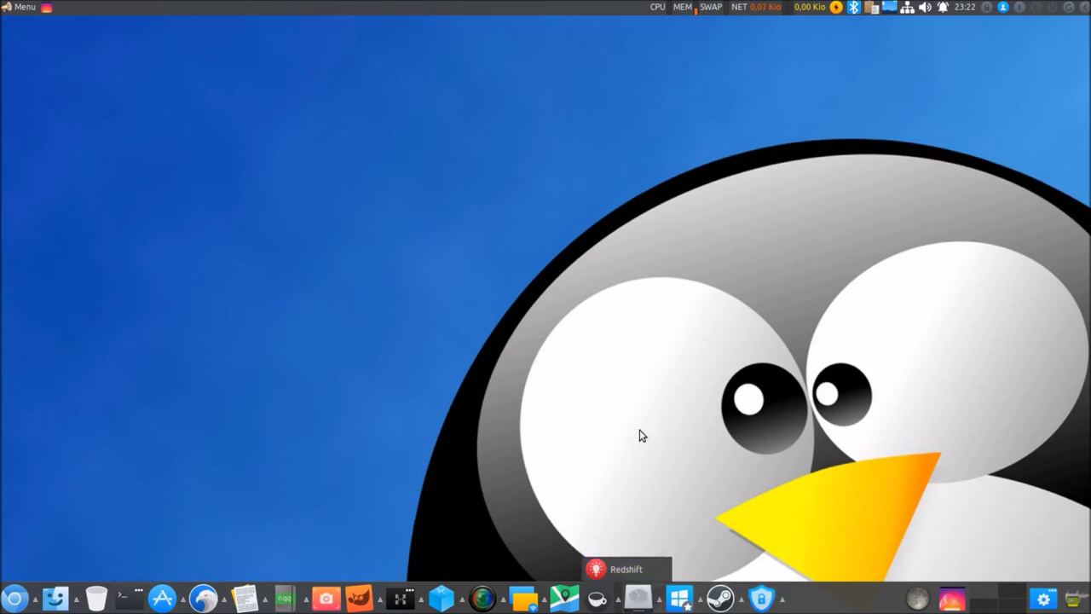
Start GParted after authenticating, then launch Créateur de disque de démarrage (UNetbootin).
{"action": "left_click", "coordinate": [646, 602]}
{"action": "mouse_move", "coordinate": [659, 605]}
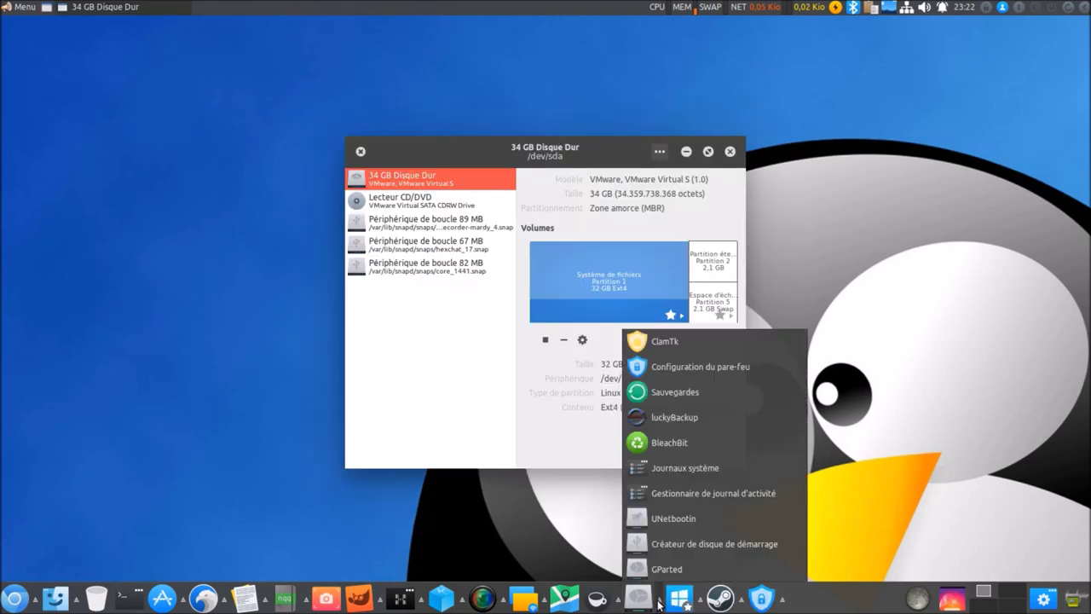
{"action": "left_click", "coordinate": [662, 573]}
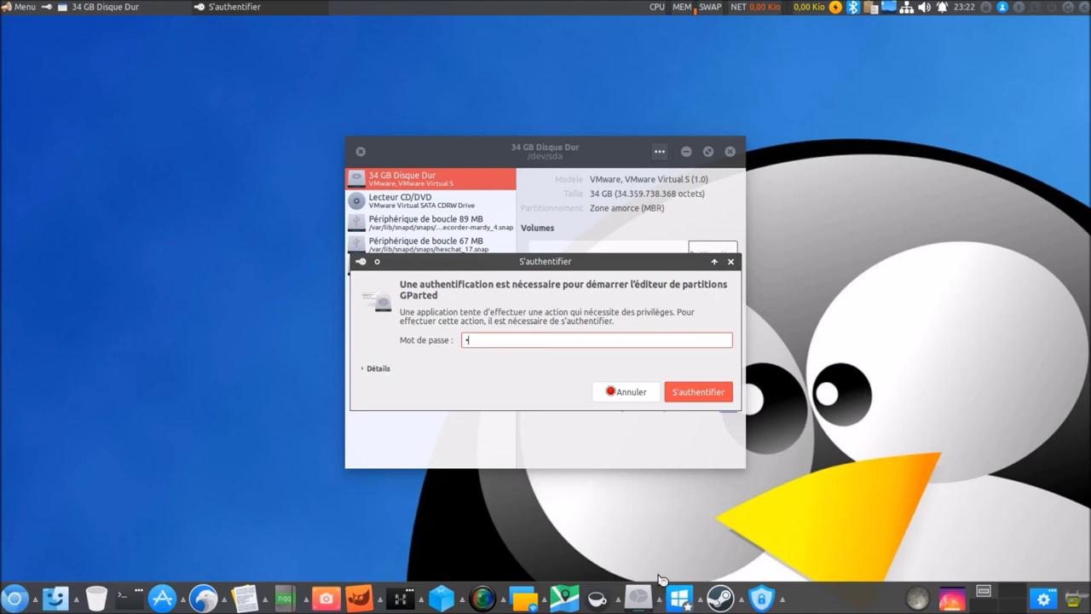
{"action": "key", "text": "Return"}
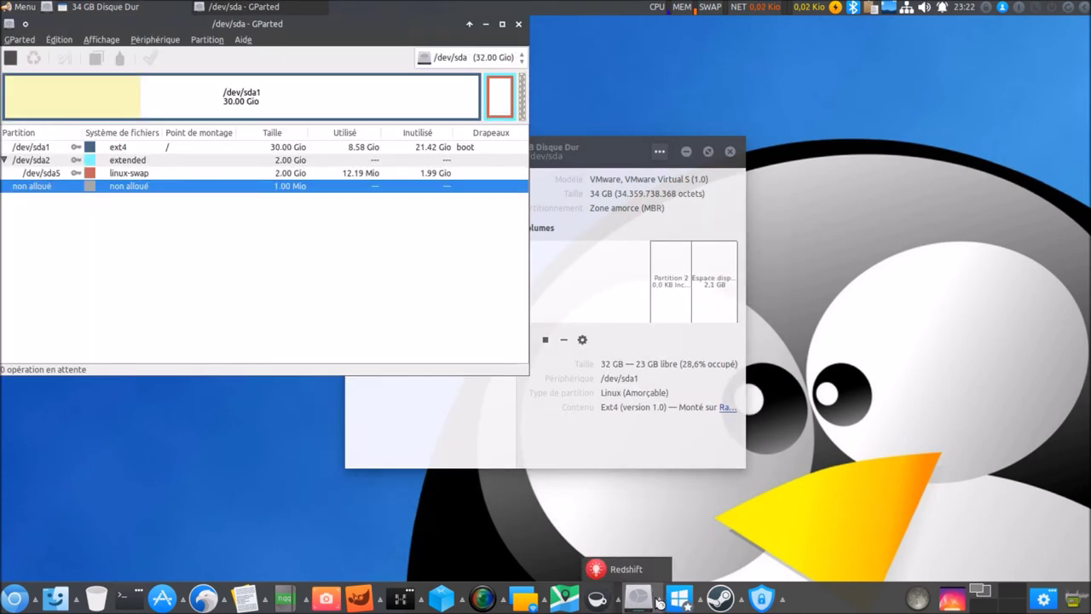
{"action": "left_click", "coordinate": [638, 596]}
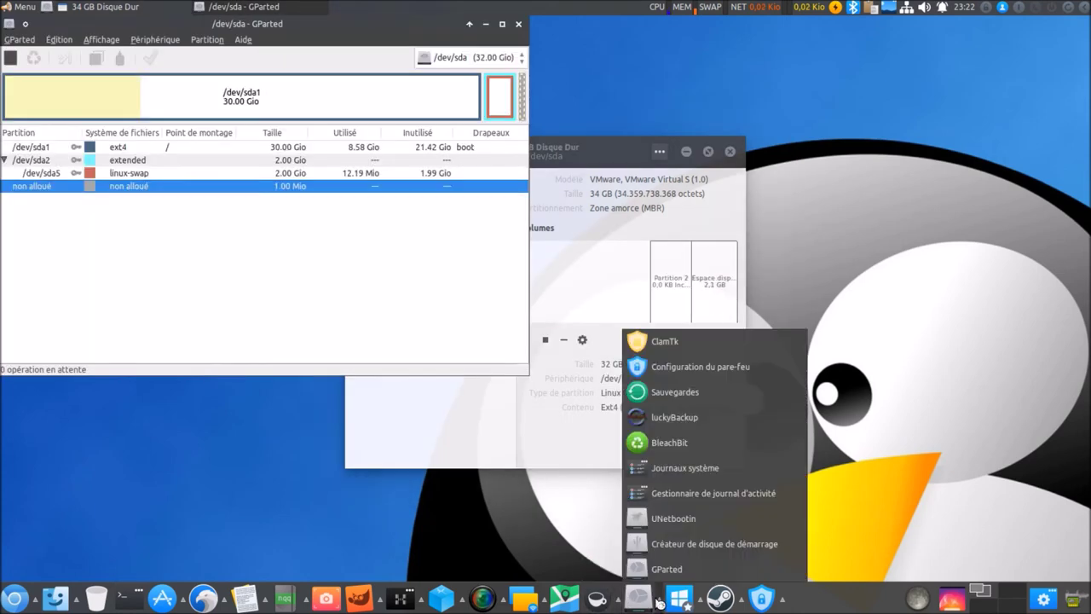
{"action": "left_click", "coordinate": [687, 545]}
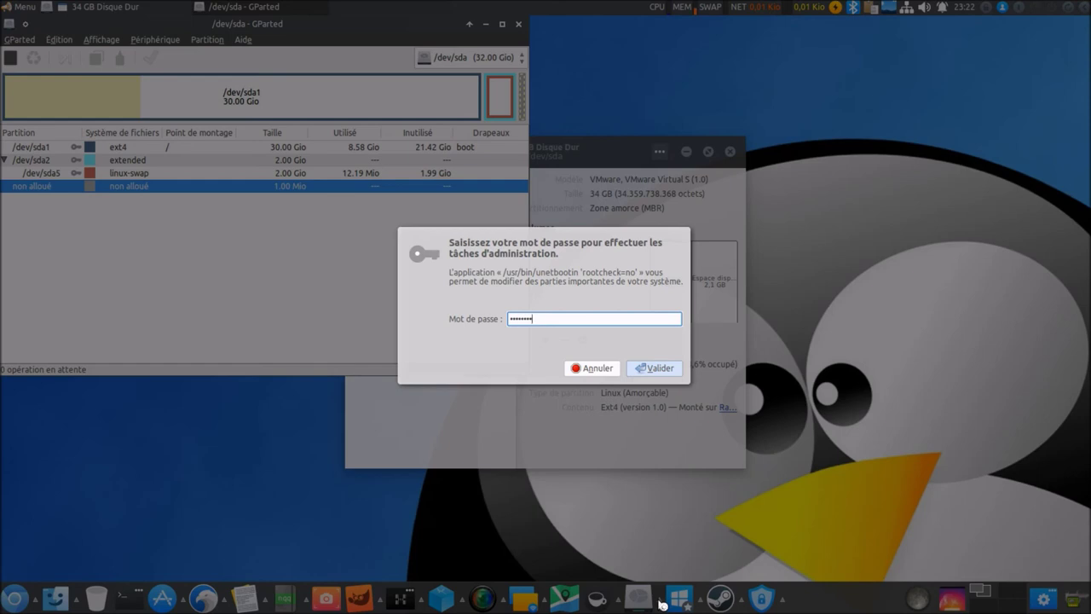
Confirm the UNetbootin password, then open the activity journal manager, Journaux système and BleachBit.
{"action": "key", "text": "Return"}
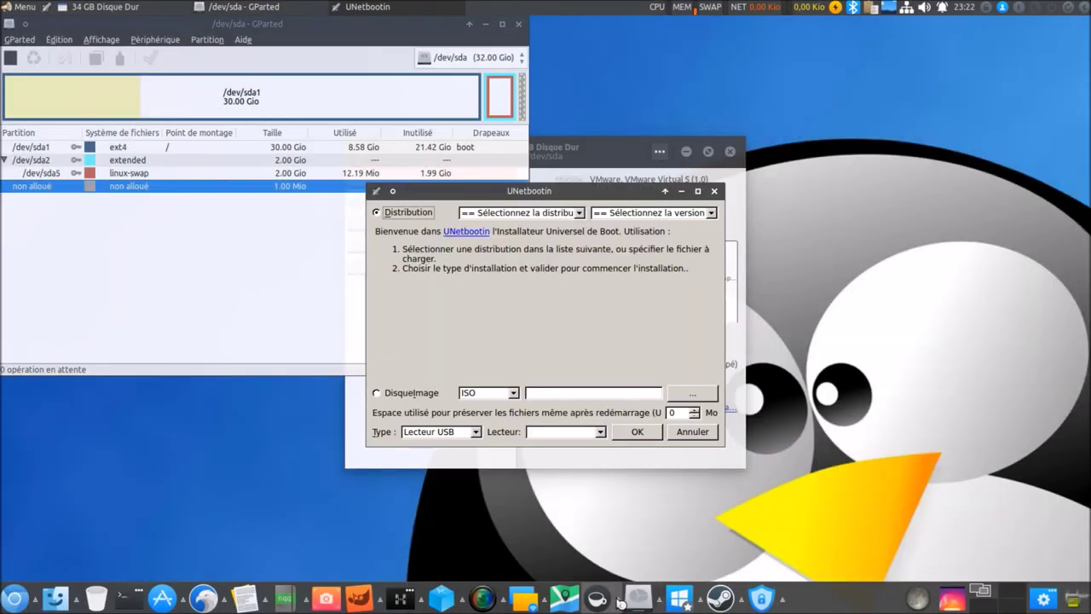
{"action": "left_click", "coordinate": [662, 604]}
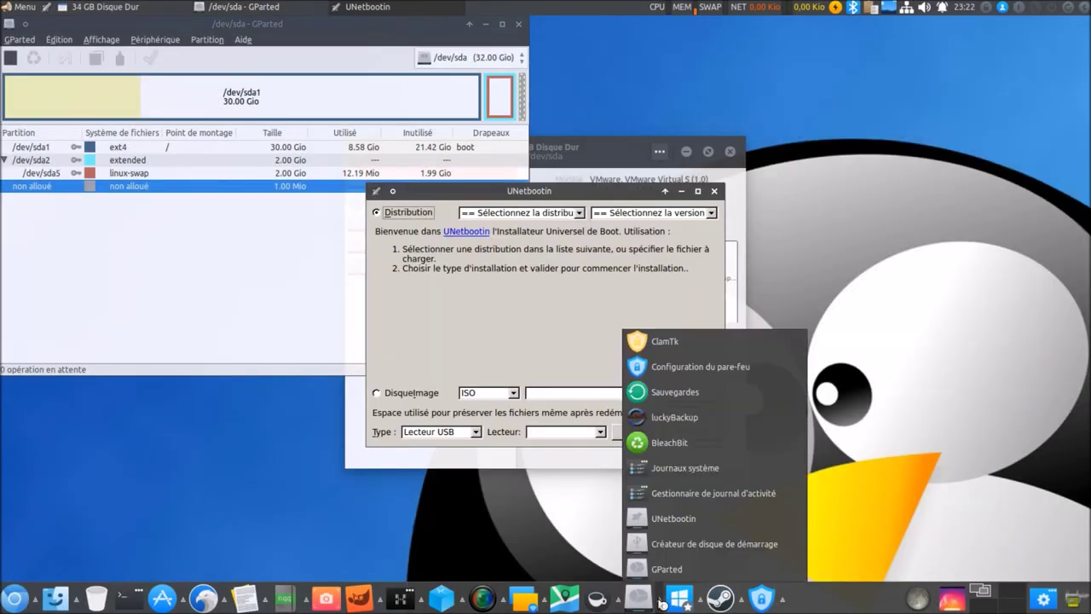
{"action": "left_click", "coordinate": [695, 507]}
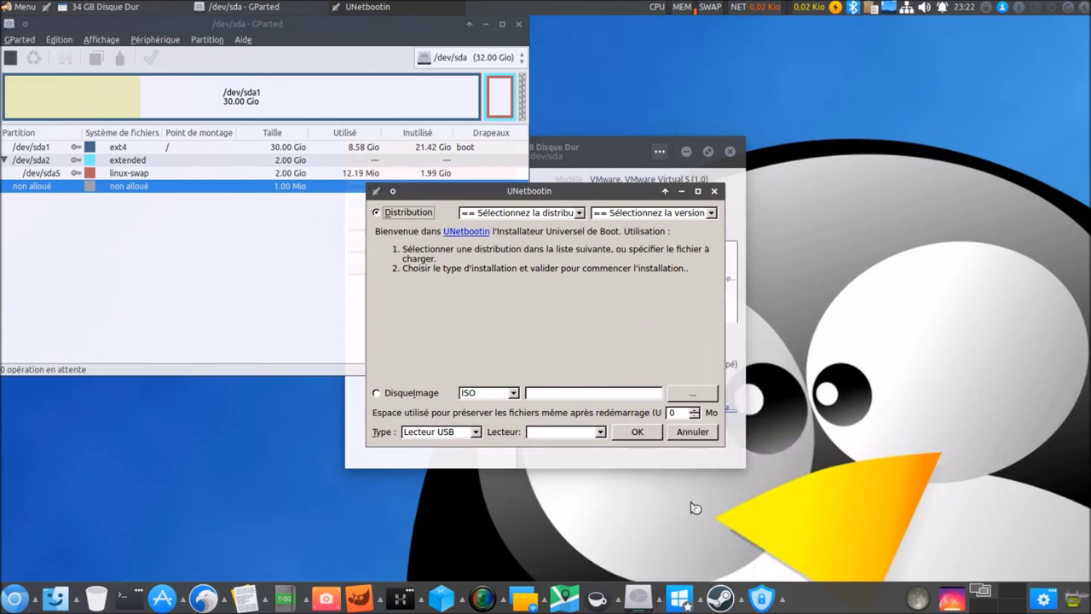
{"action": "left_click", "coordinate": [662, 603]}
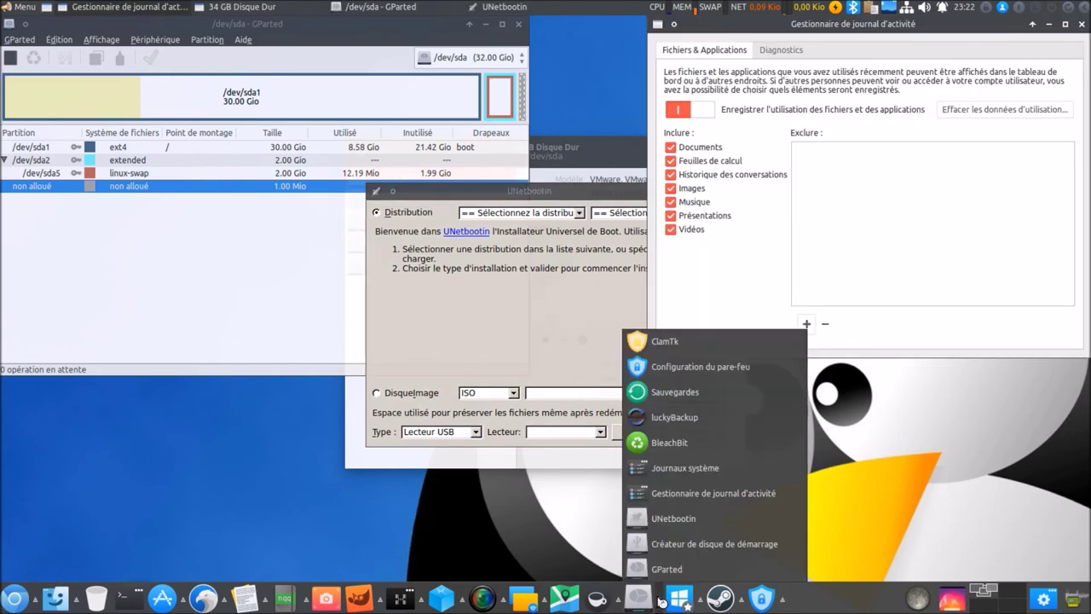
{"action": "left_click", "coordinate": [686, 468]}
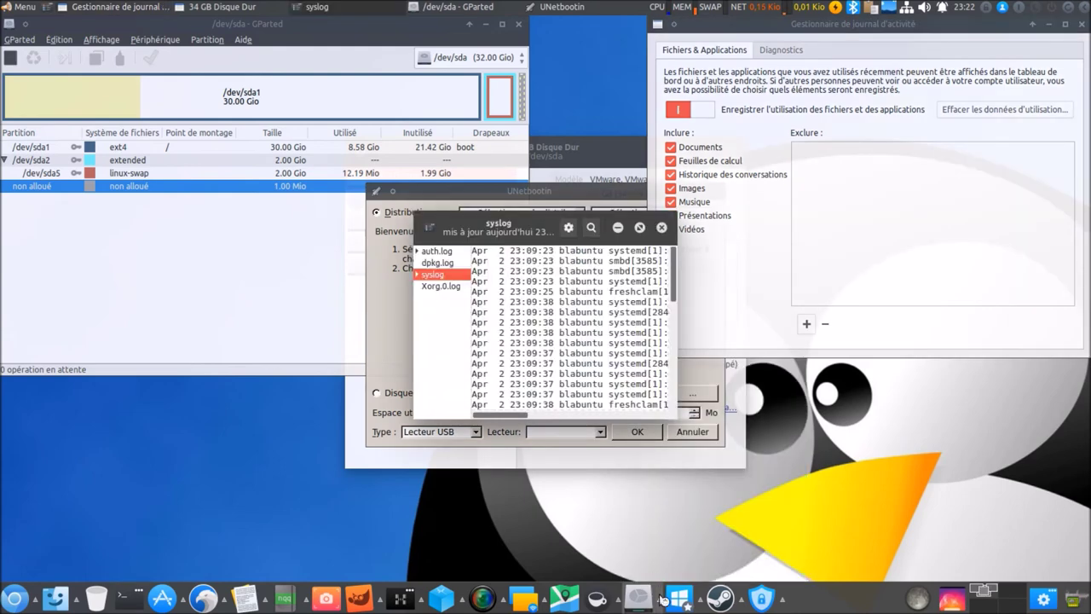
{"action": "left_click", "coordinate": [660, 596]}
{"action": "left_click", "coordinate": [682, 444]}
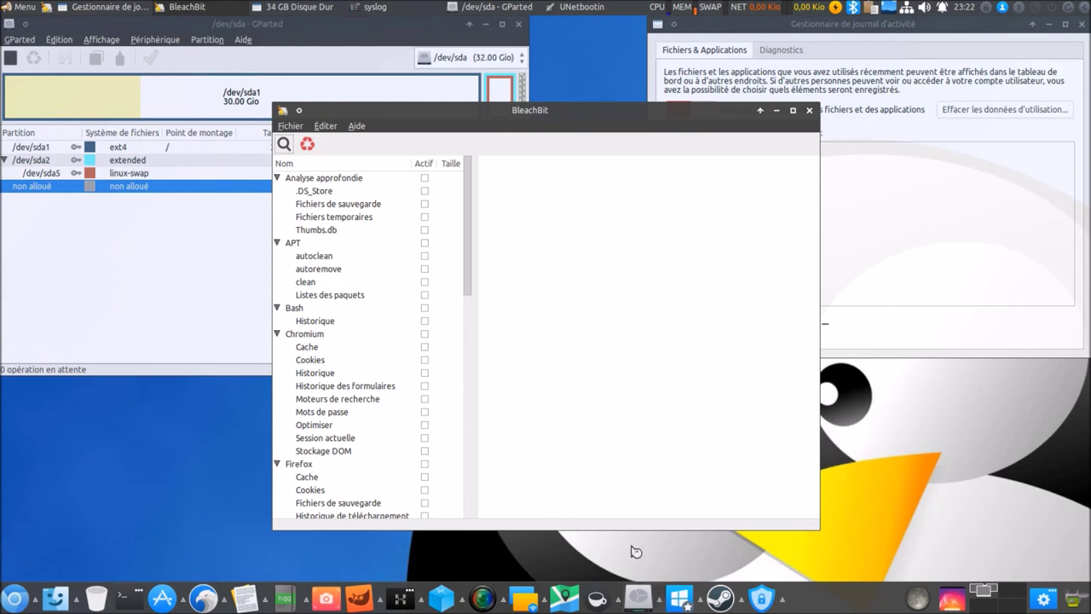
Search the application menu for 'ble', then close it without launching anything.
{"action": "left_click", "coordinate": [24, 11]}
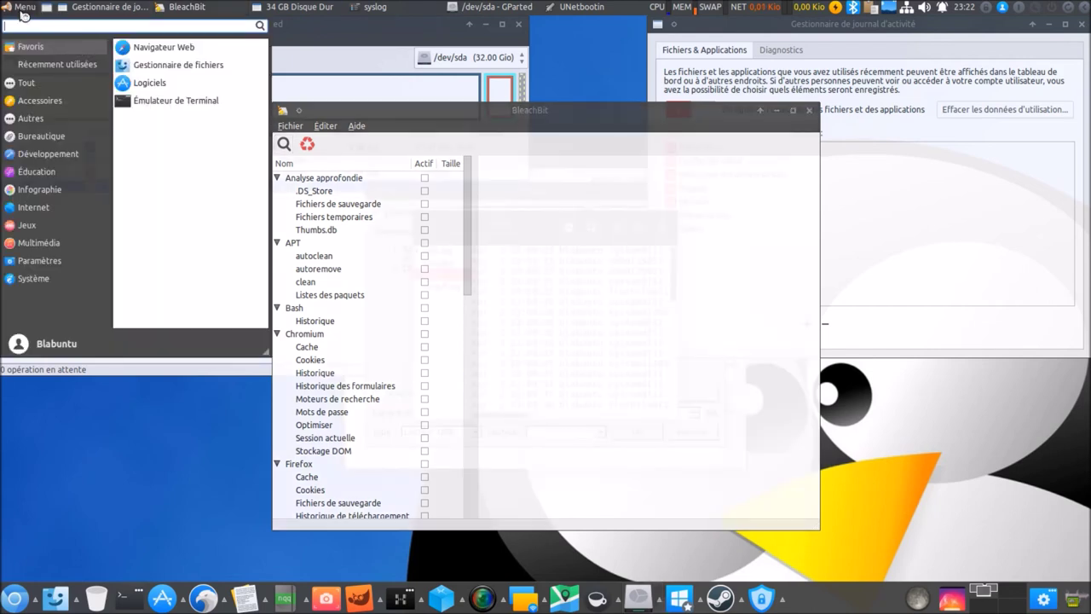
{"action": "type", "text": "ble"}
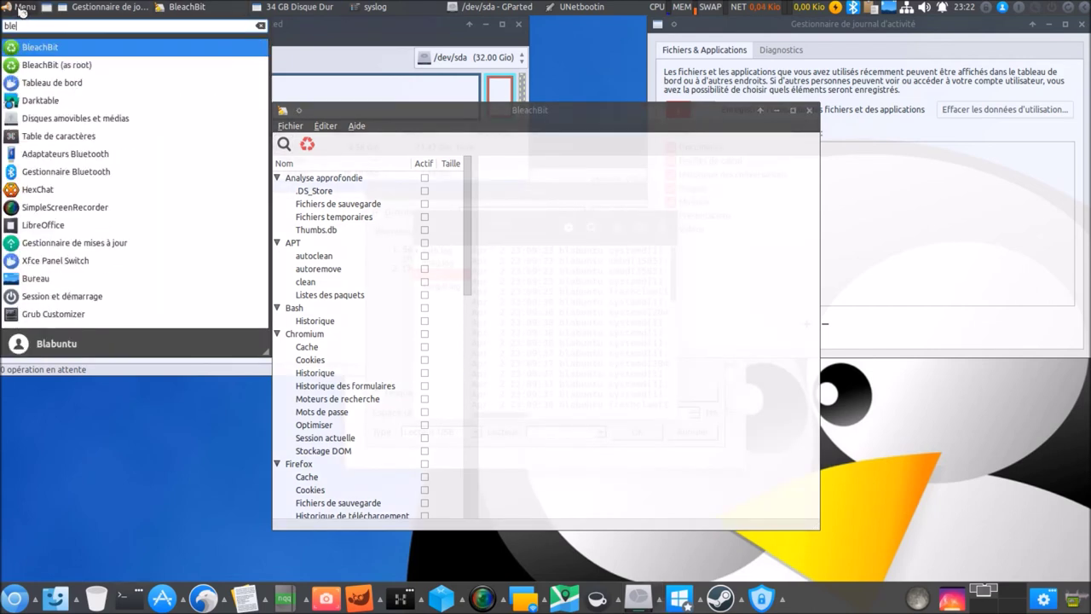
{"action": "left_click", "coordinate": [121, 458]}
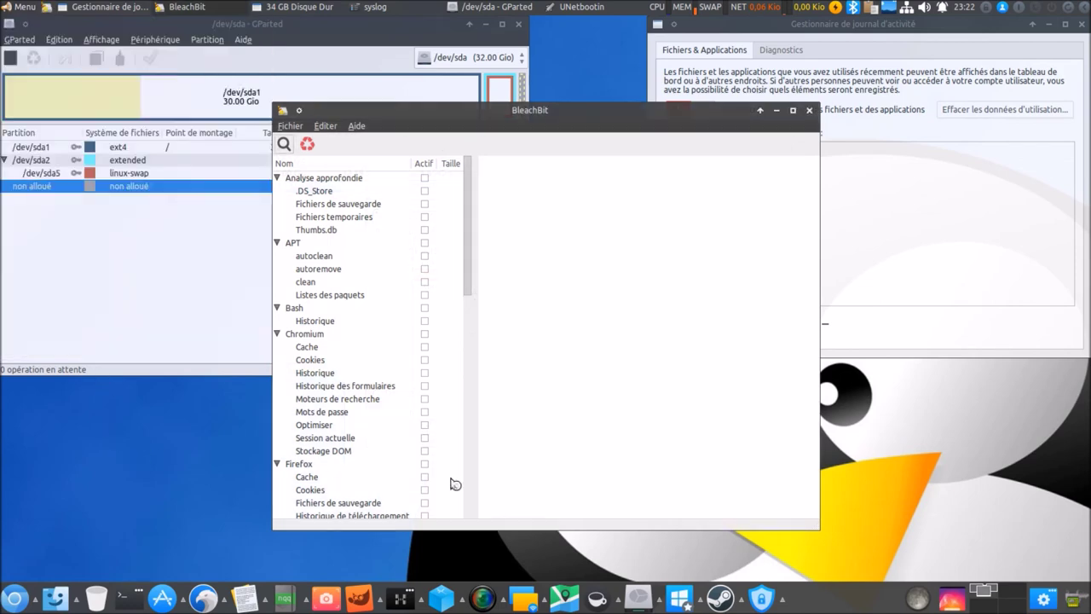
Launch luckyBackup and the Sauvegardes backup tool from the system tools list.
{"action": "left_click", "coordinate": [664, 601]}
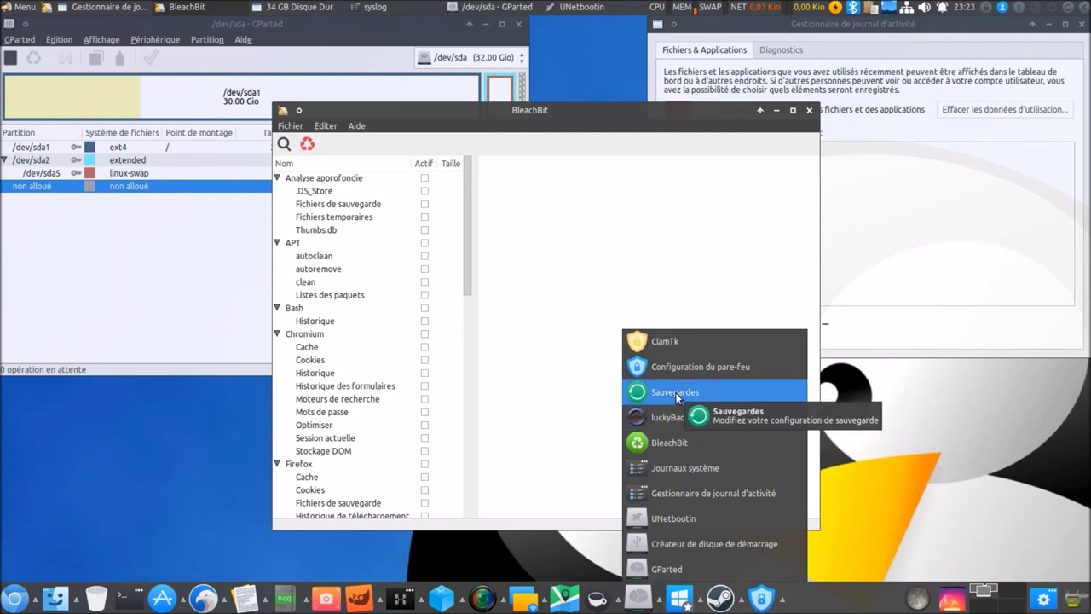
{"action": "left_click", "coordinate": [671, 418]}
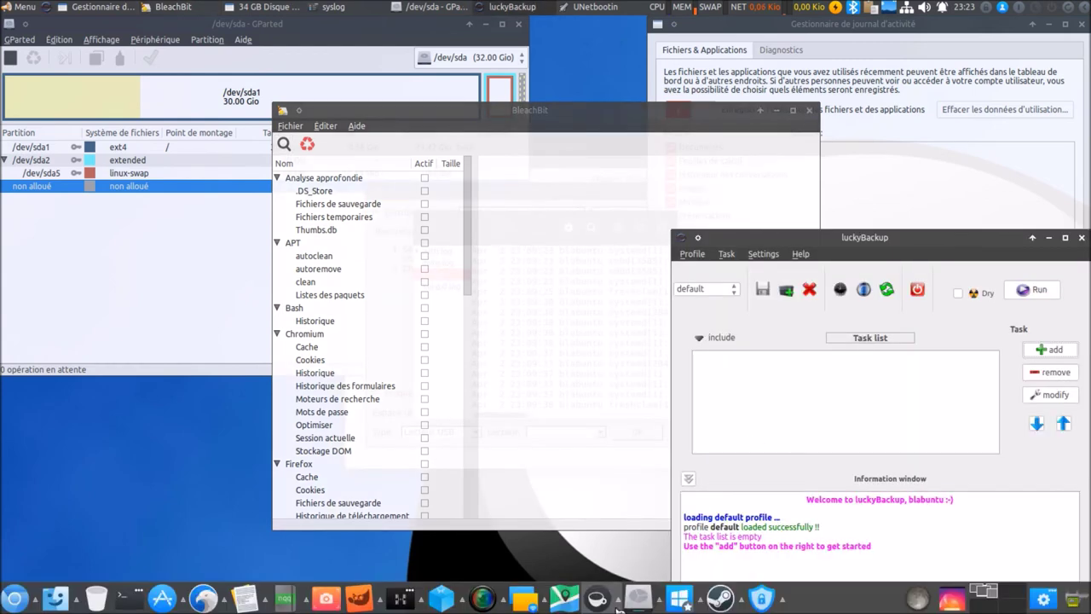
{"action": "left_click", "coordinate": [650, 601]}
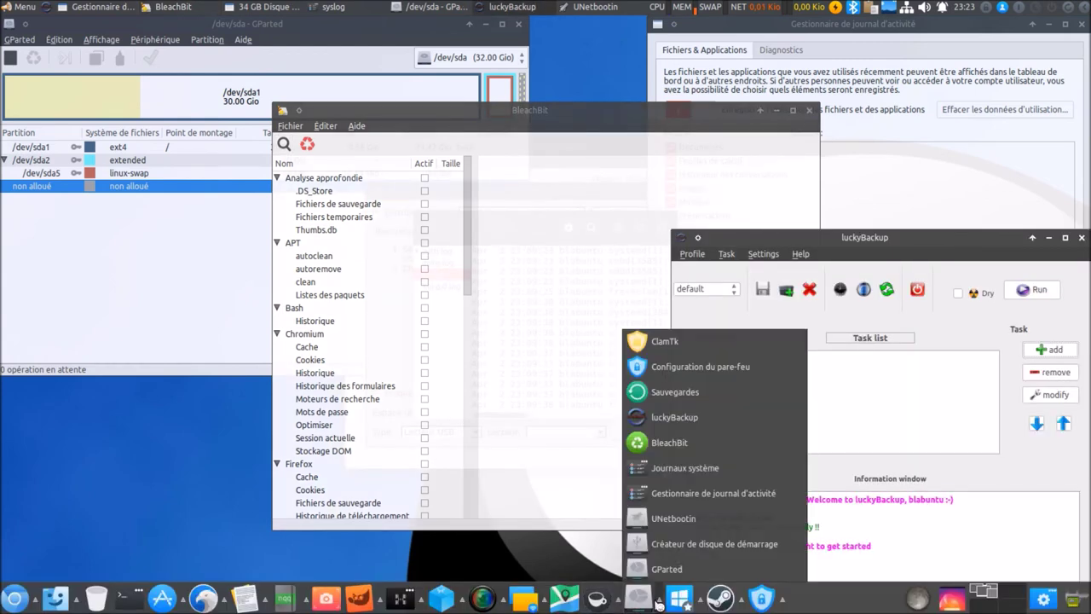
{"action": "left_click", "coordinate": [680, 393]}
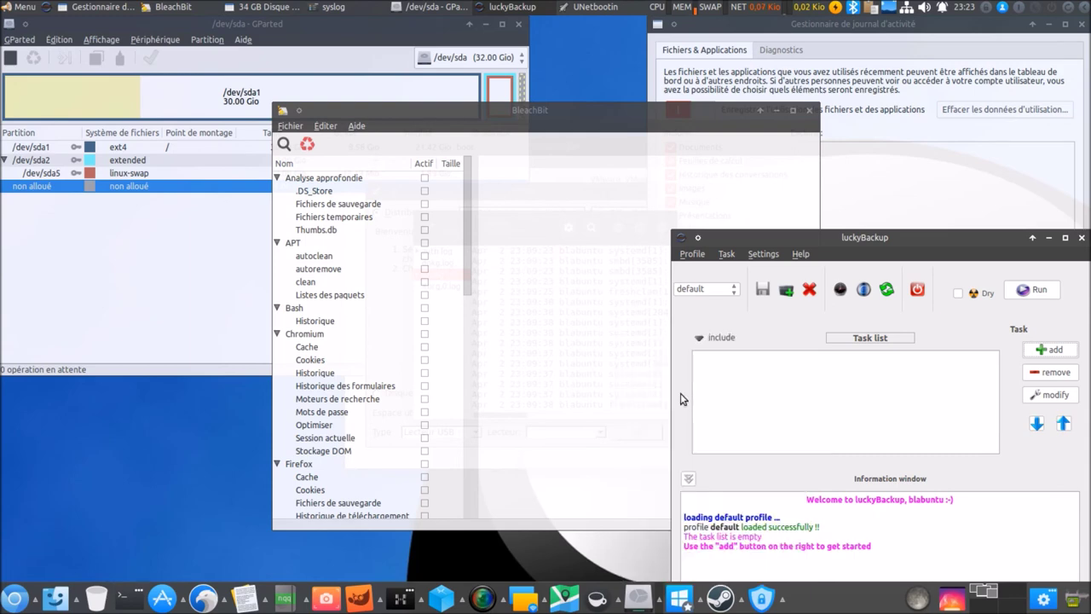
{"action": "left_click", "coordinate": [651, 603]}
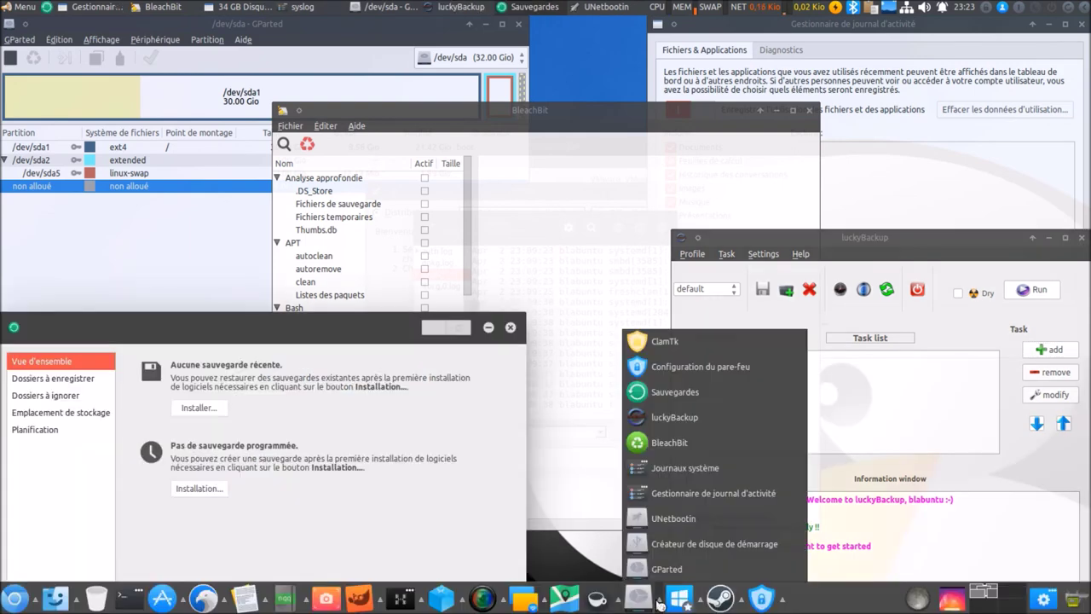
Open Configuration du pare-feu, authenticate to unlock it, and launch ClamTk antivirus.
{"action": "left_click", "coordinate": [682, 390]}
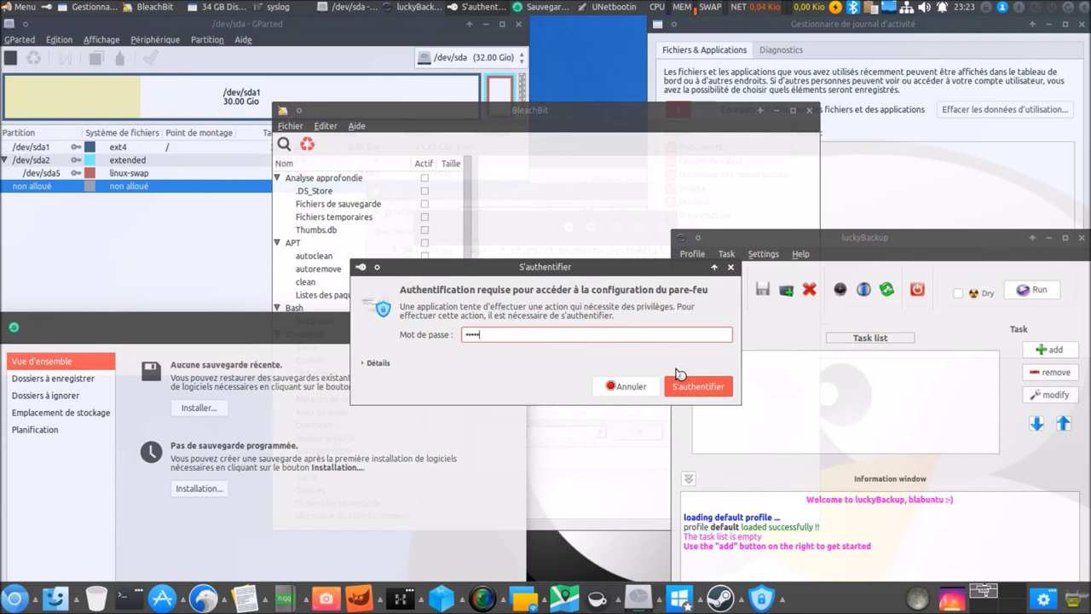
{"action": "left_click", "coordinate": [682, 385]}
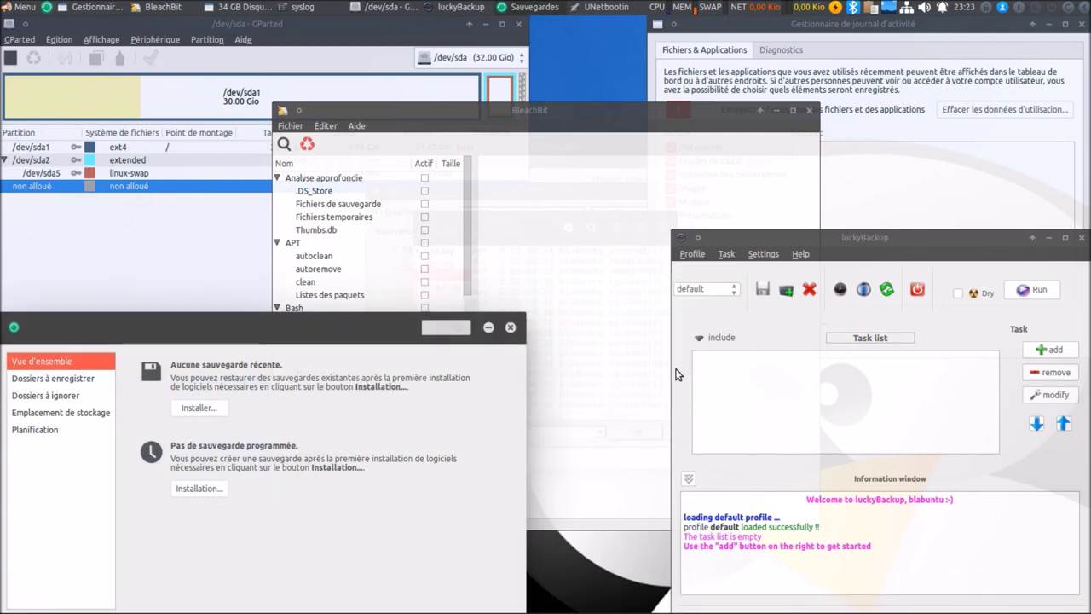
{"action": "left_click", "coordinate": [652, 603]}
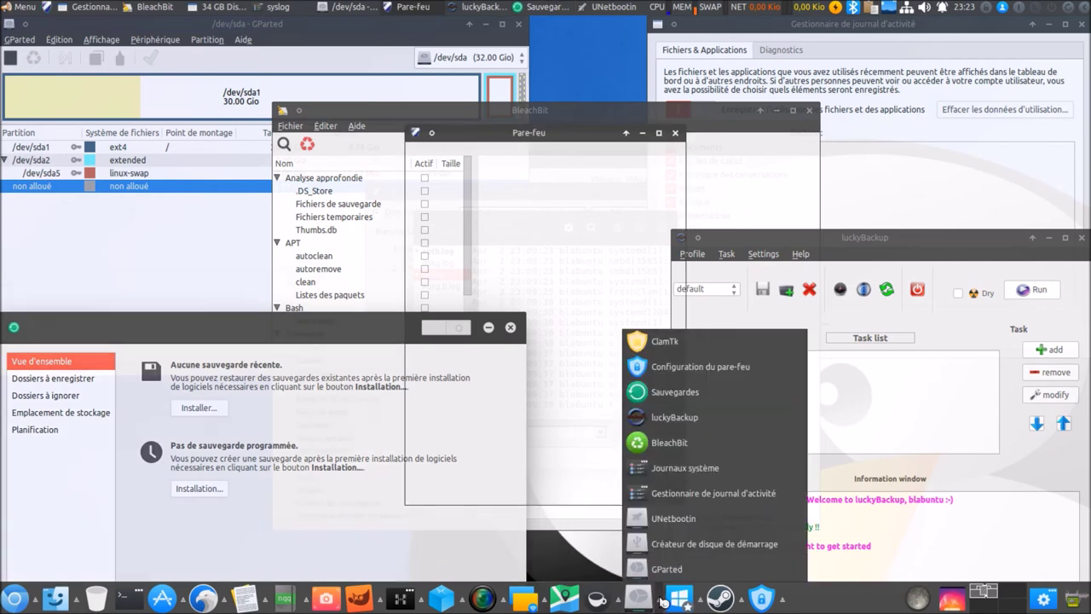
{"action": "left_click", "coordinate": [689, 344]}
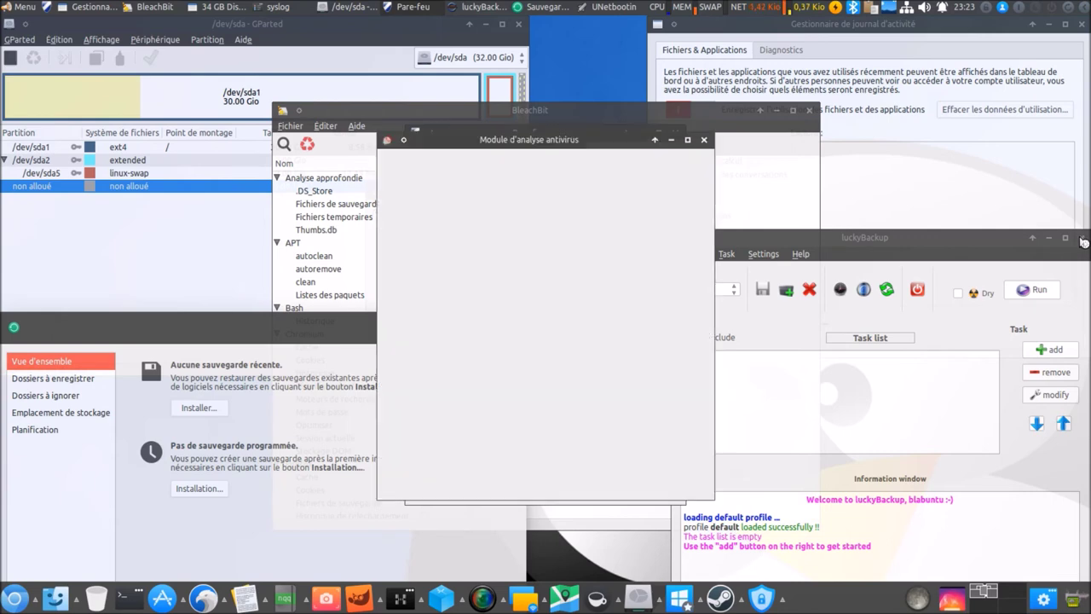
Close luckyBackup, ClamTk, BleachBit, firewall, journal manager, UNetbootin, disk overview and GParted windows.
{"action": "left_click", "coordinate": [1083, 239]}
{"action": "left_click", "coordinate": [1082, 238]}
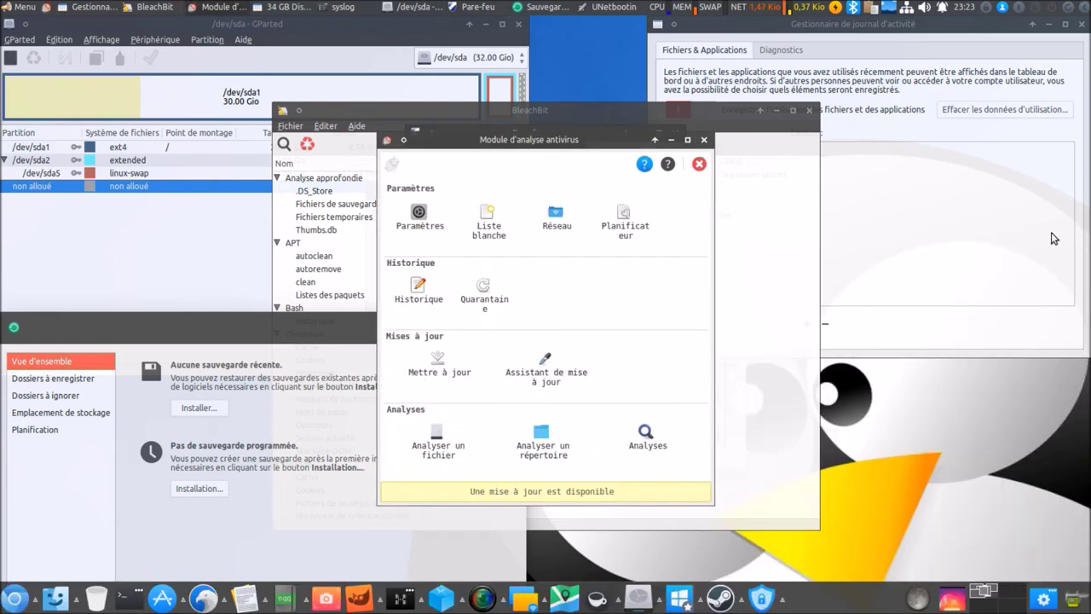
{"action": "left_click", "coordinate": [699, 163]}
{"action": "left_click", "coordinate": [809, 110]}
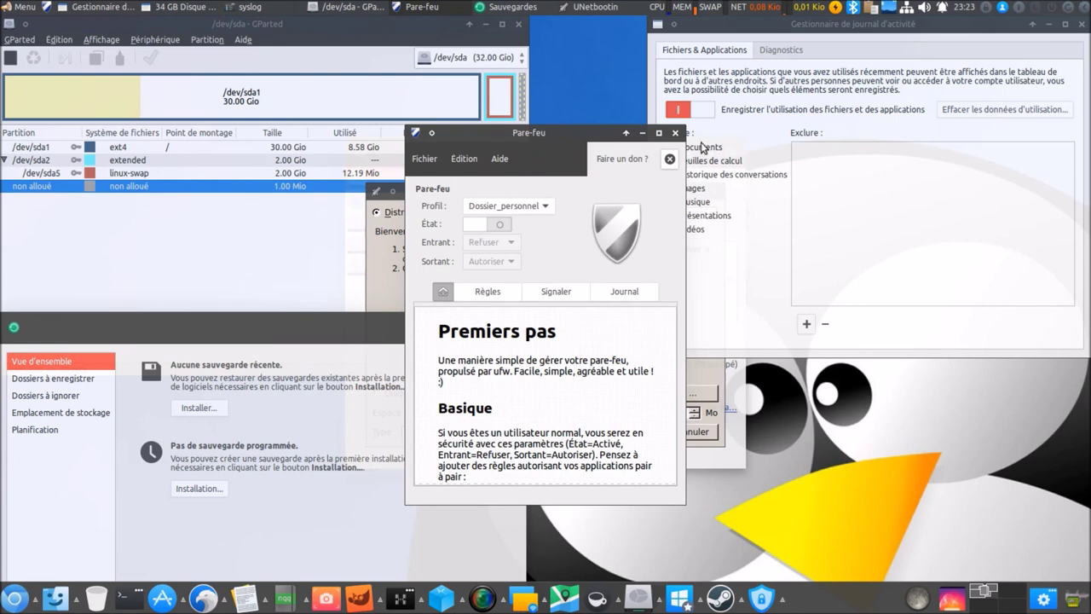
{"action": "left_click", "coordinate": [675, 133]}
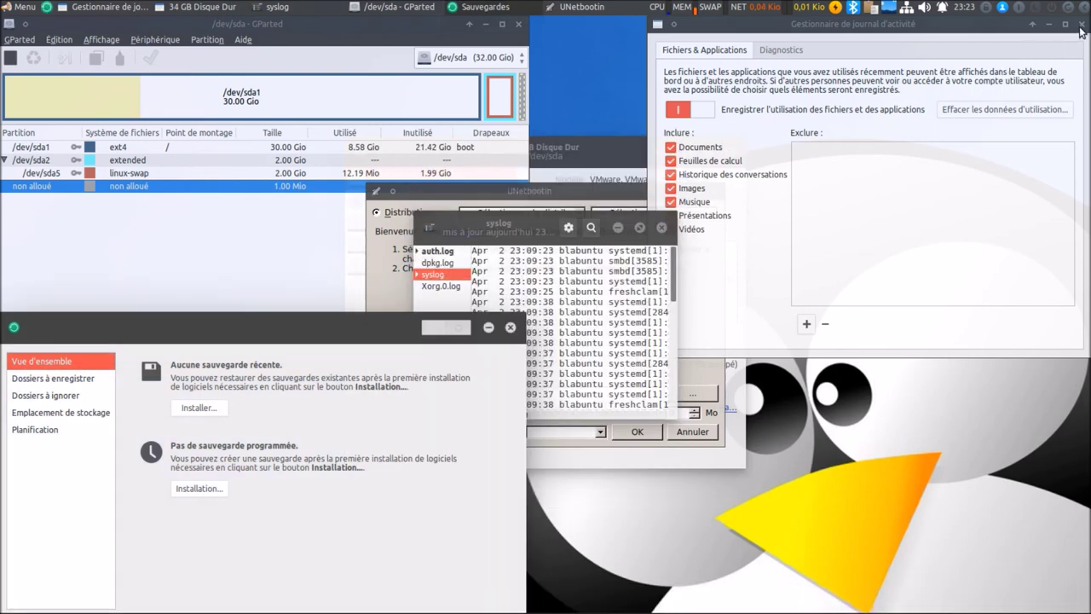
{"action": "left_click", "coordinate": [1081, 25]}
{"action": "left_click", "coordinate": [714, 191]}
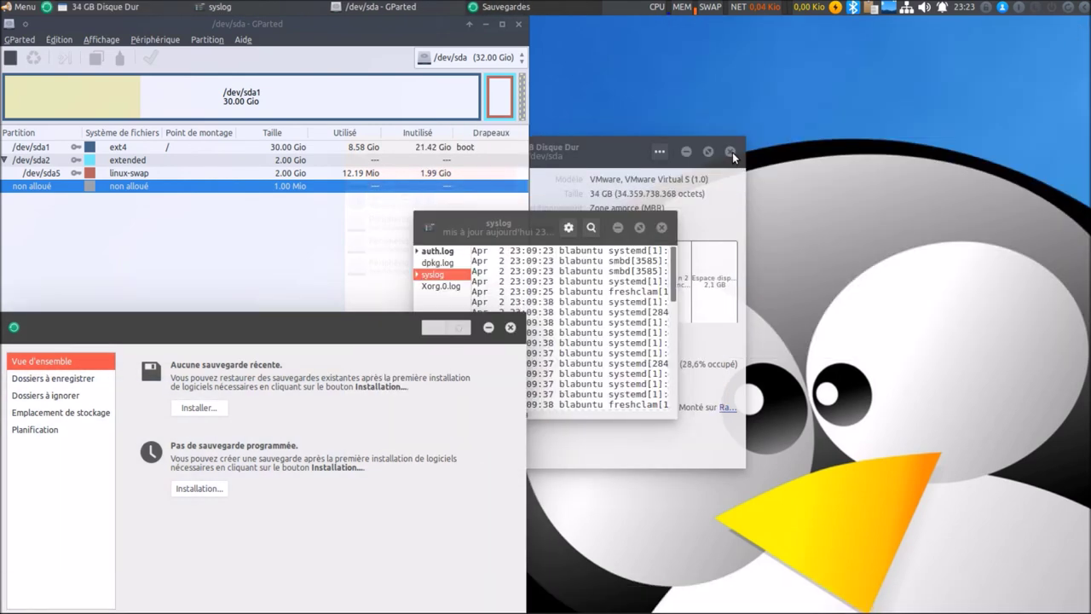
{"action": "left_click", "coordinate": [730, 151]}
{"action": "left_click", "coordinate": [518, 26]}
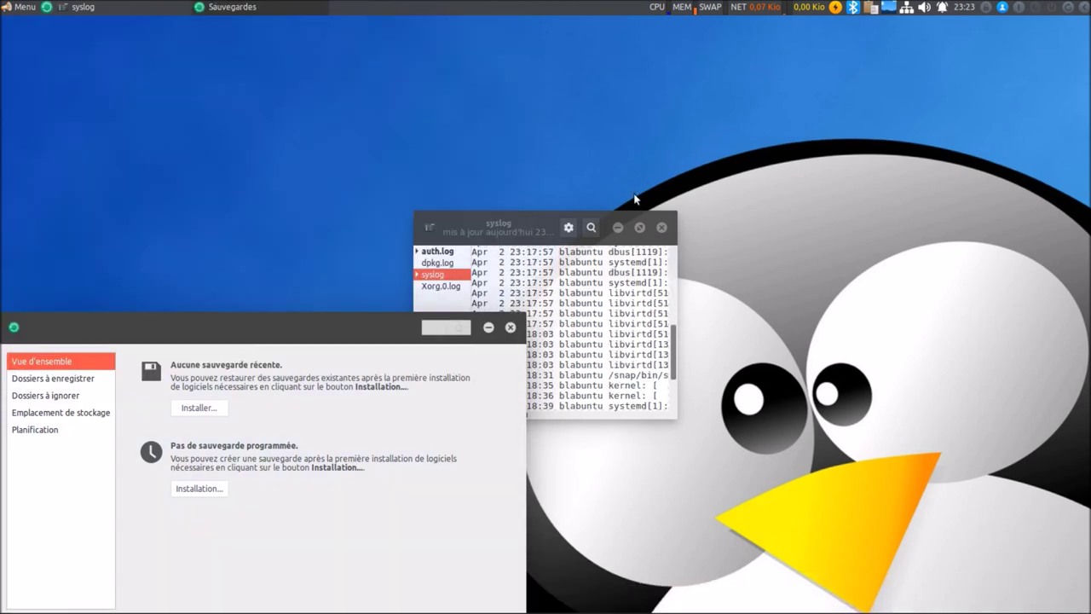
Close the syslog viewer and Sauvegardes windows, then open and dismiss a dock tool group.
{"action": "left_click", "coordinate": [661, 227]}
{"action": "left_click", "coordinate": [511, 328]}
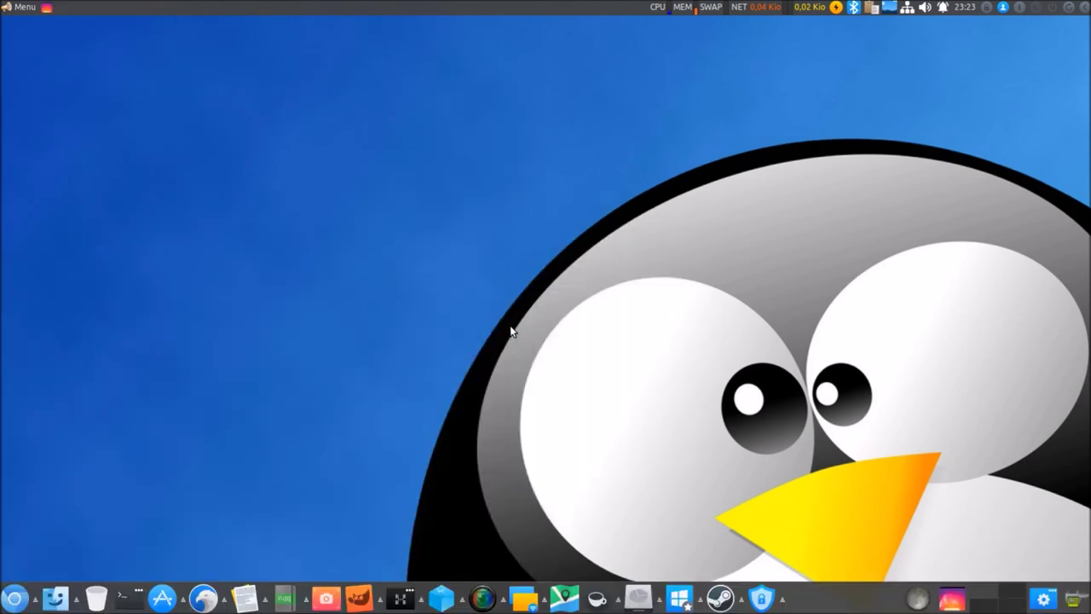
{"action": "left_click", "coordinate": [680, 597]}
{"action": "left_click", "coordinate": [681, 599]}
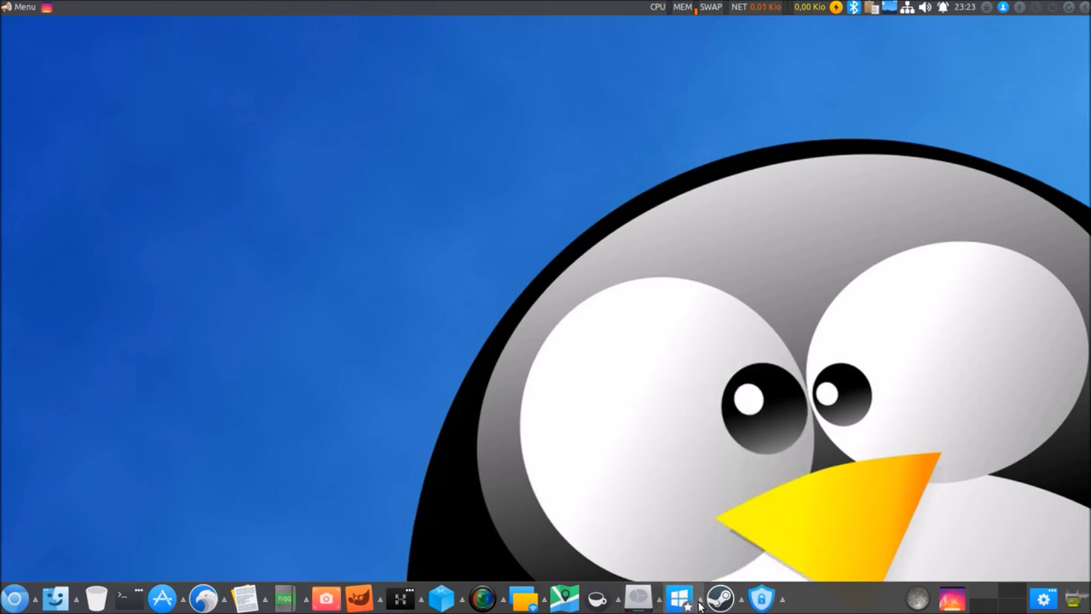
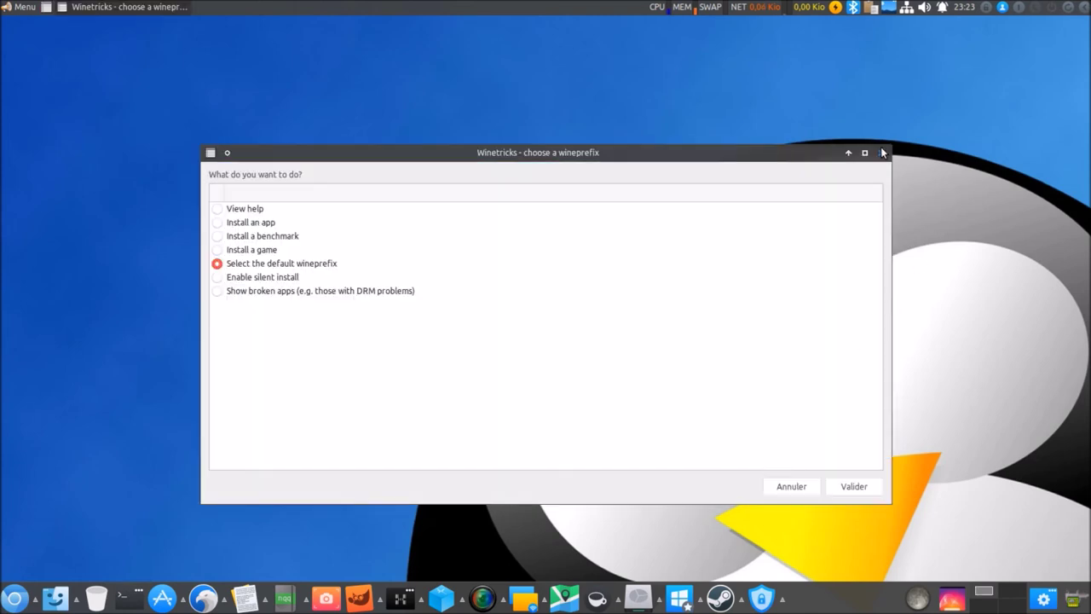
Close the Winetricks prefix chooser and dismiss the Wine launcher's options list.
{"action": "left_click", "coordinate": [882, 153]}
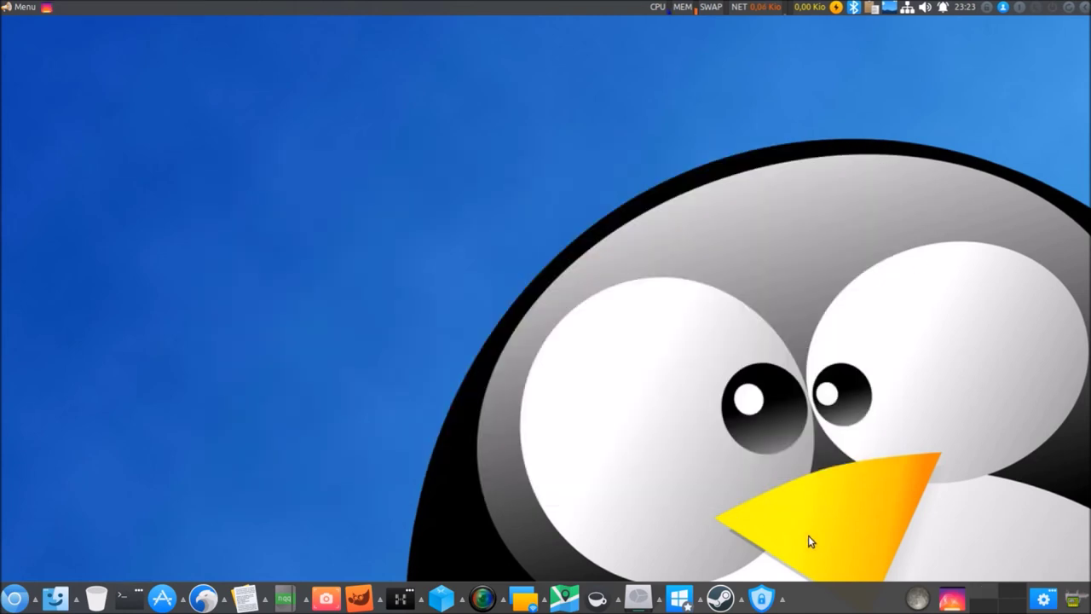
{"action": "right_click", "coordinate": [683, 604]}
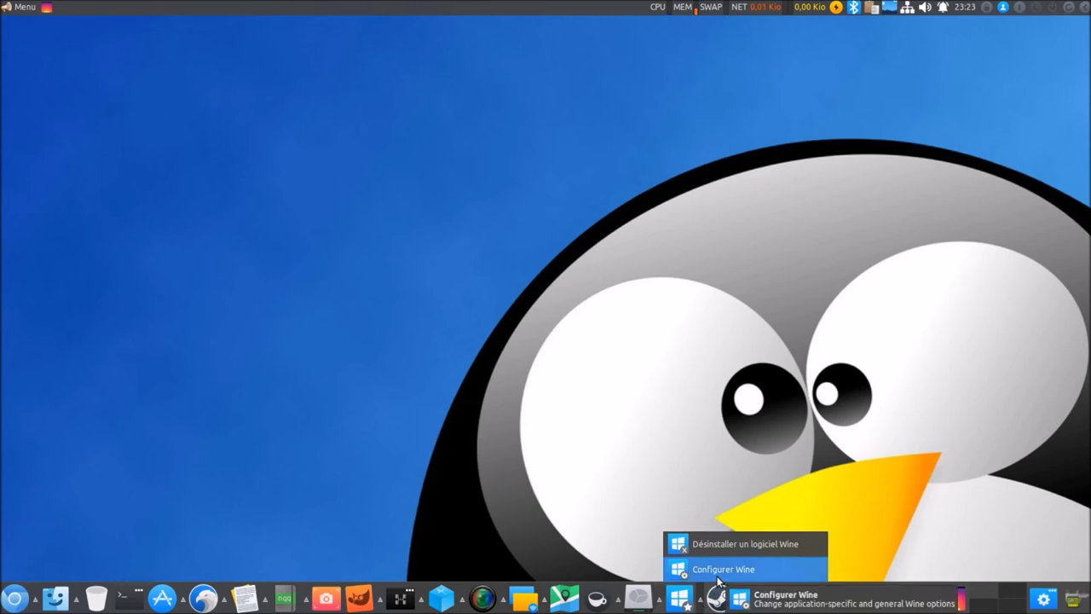
{"action": "left_click", "coordinate": [673, 428]}
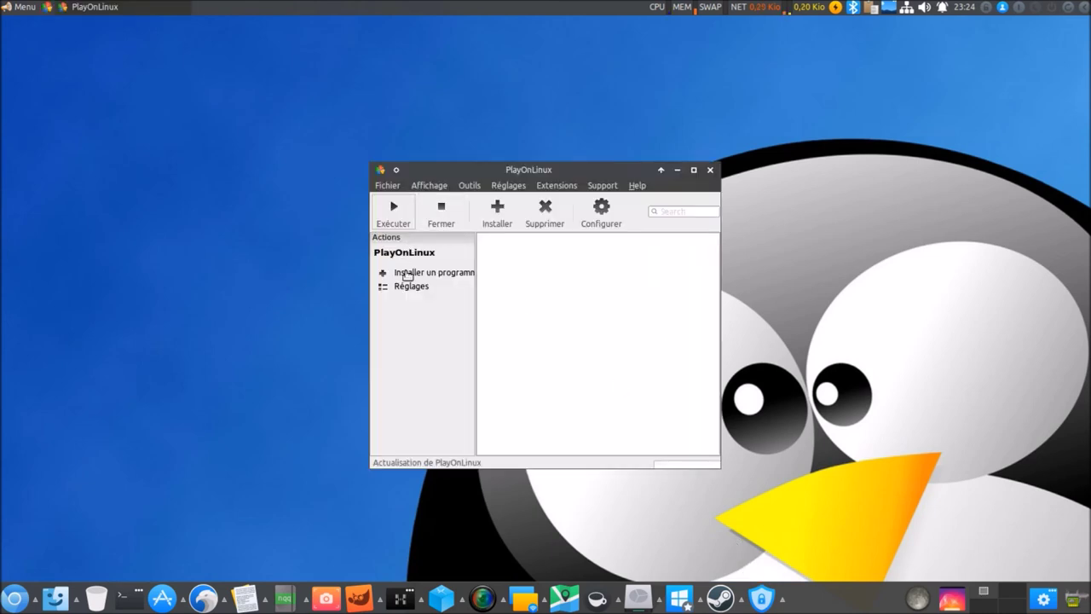
Browse the Graphisme category in PlayOnLinux's program installer, then cancel it.
{"action": "left_click", "coordinate": [413, 278]}
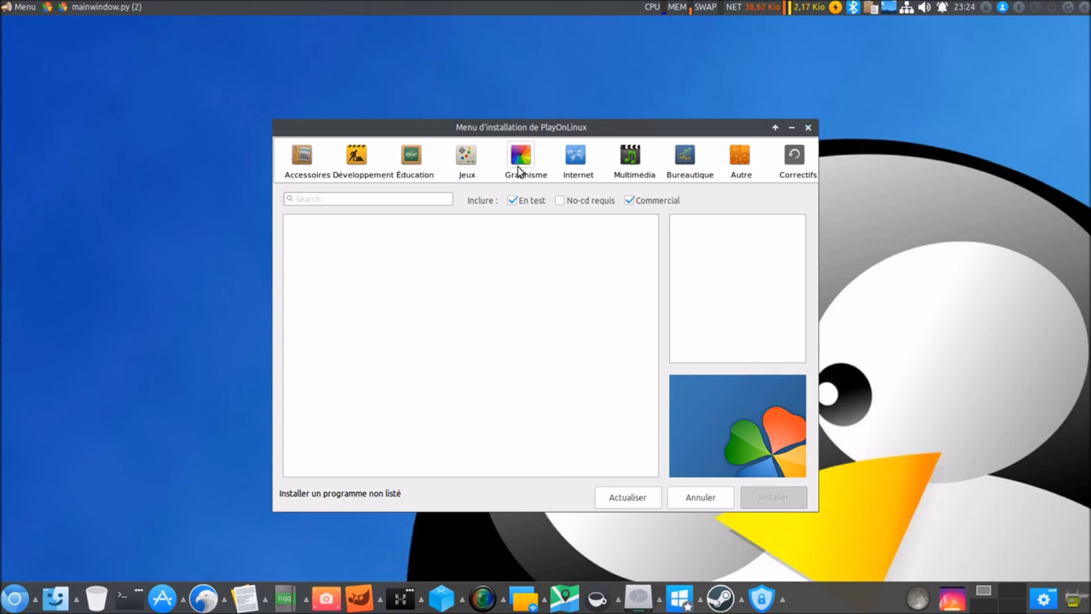
{"action": "left_click", "coordinate": [522, 159]}
{"action": "left_click", "coordinate": [809, 128]}
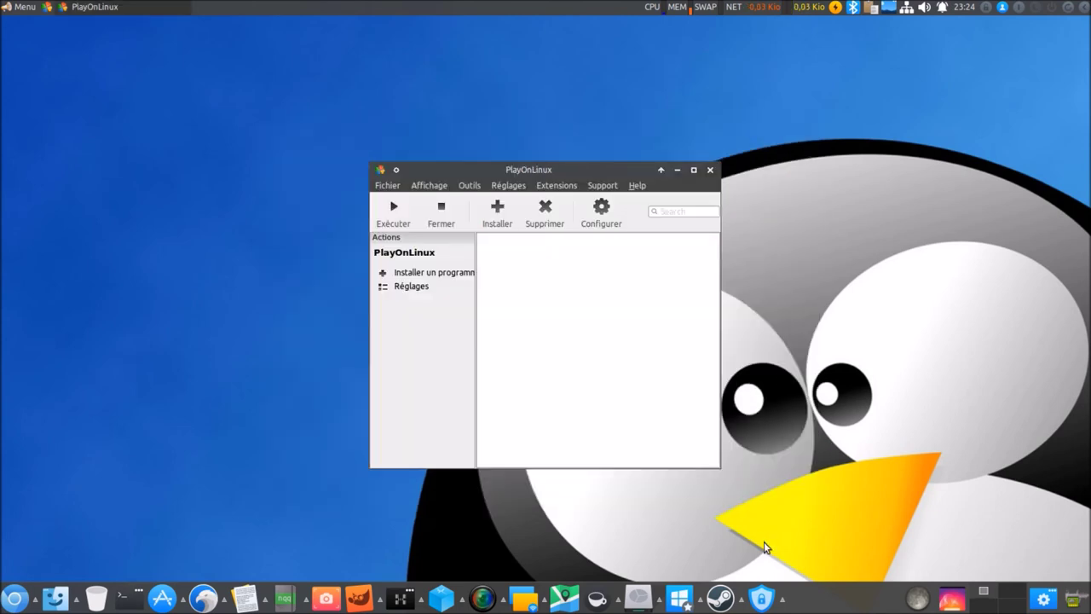
Quit PlayOnLinux via Fichier > Quitter, confirming all its windows close.
{"action": "left_click", "coordinate": [387, 185]}
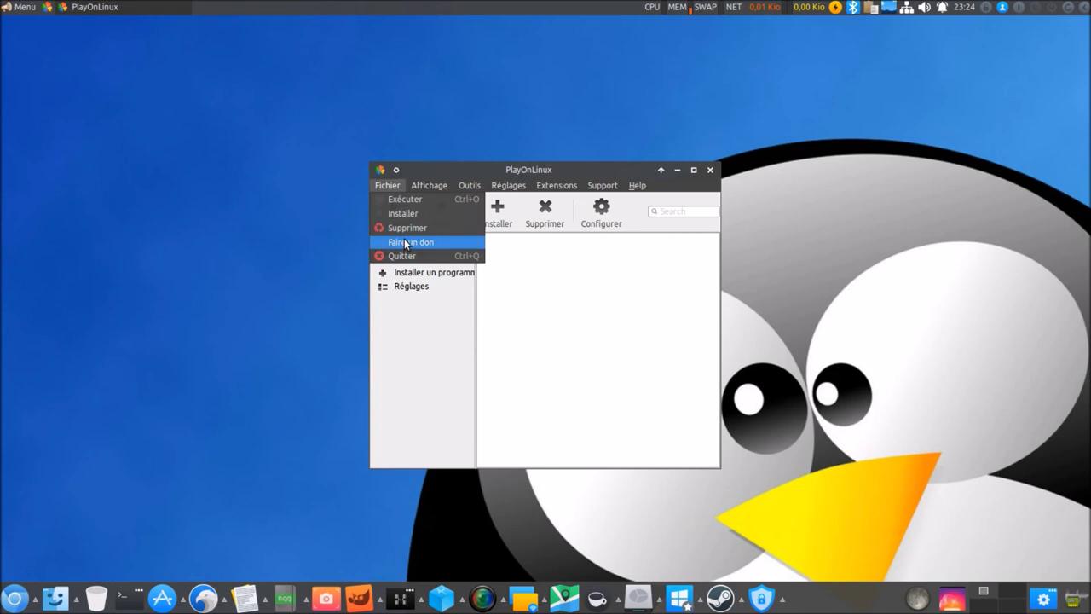
{"action": "left_click", "coordinate": [409, 256]}
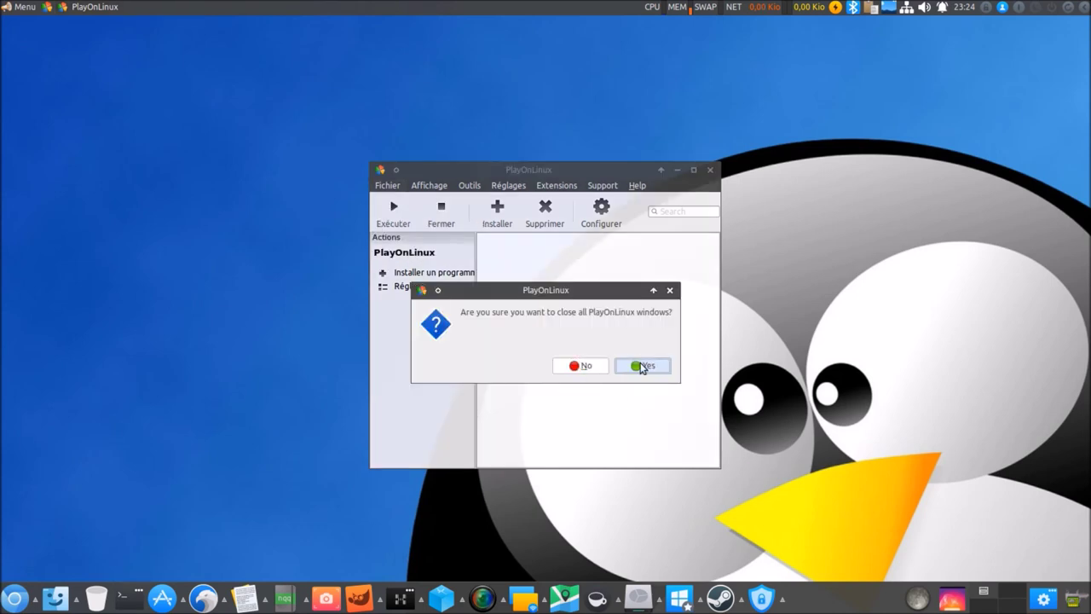
{"action": "left_click", "coordinate": [641, 365]}
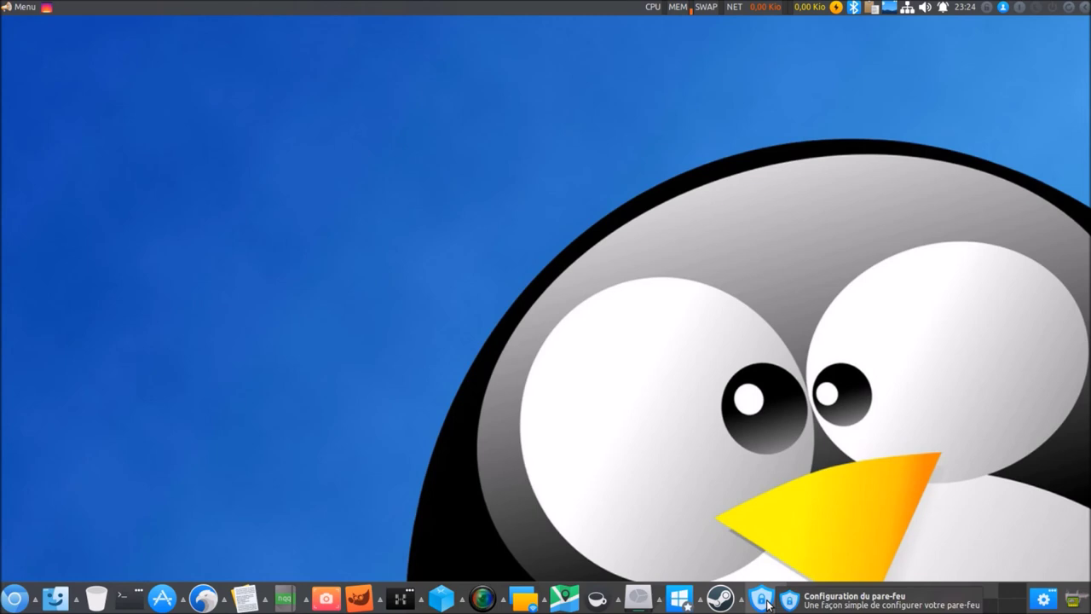
Open the Propriétés of the system-tools panel launcher and scroll its application list.
{"action": "left_click", "coordinate": [767, 603]}
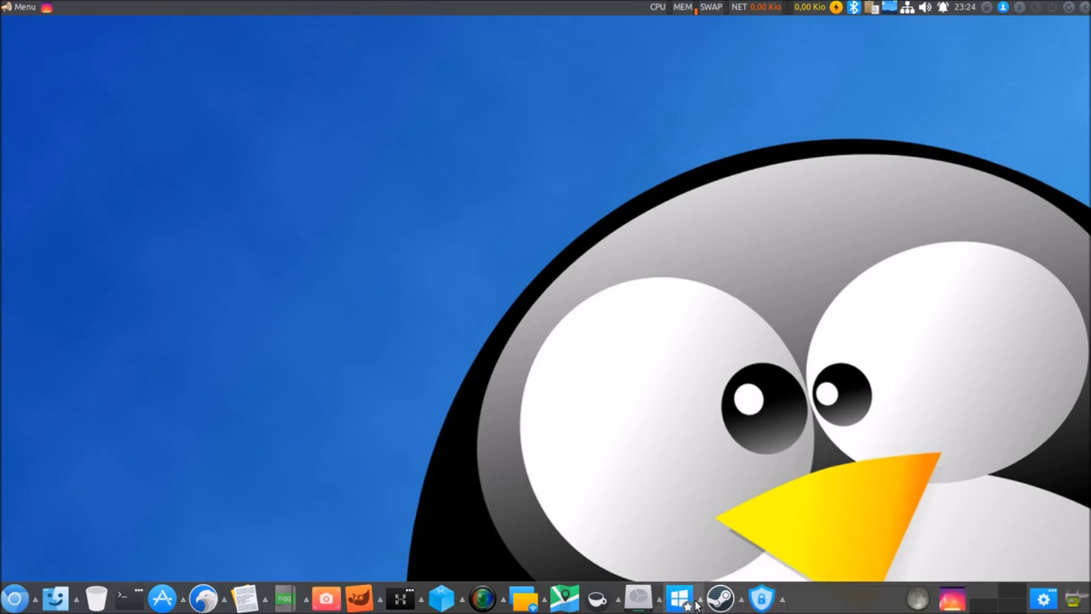
{"action": "mouse_move", "coordinate": [699, 603]}
{"action": "mouse_move", "coordinate": [659, 602]}
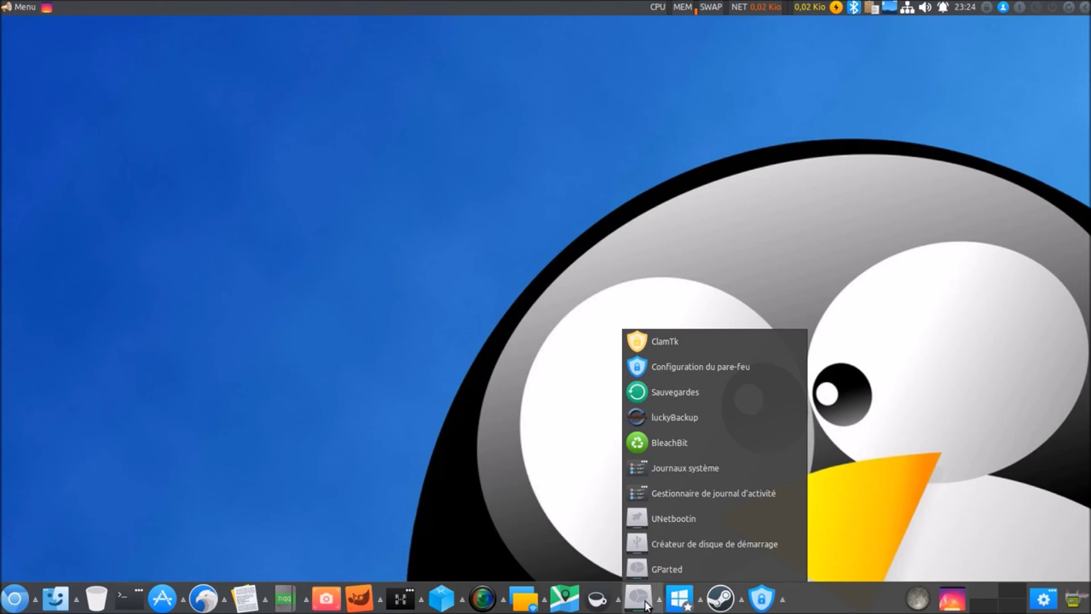
{"action": "left_click", "coordinate": [646, 605]}
{"action": "right_click", "coordinate": [646, 605]}
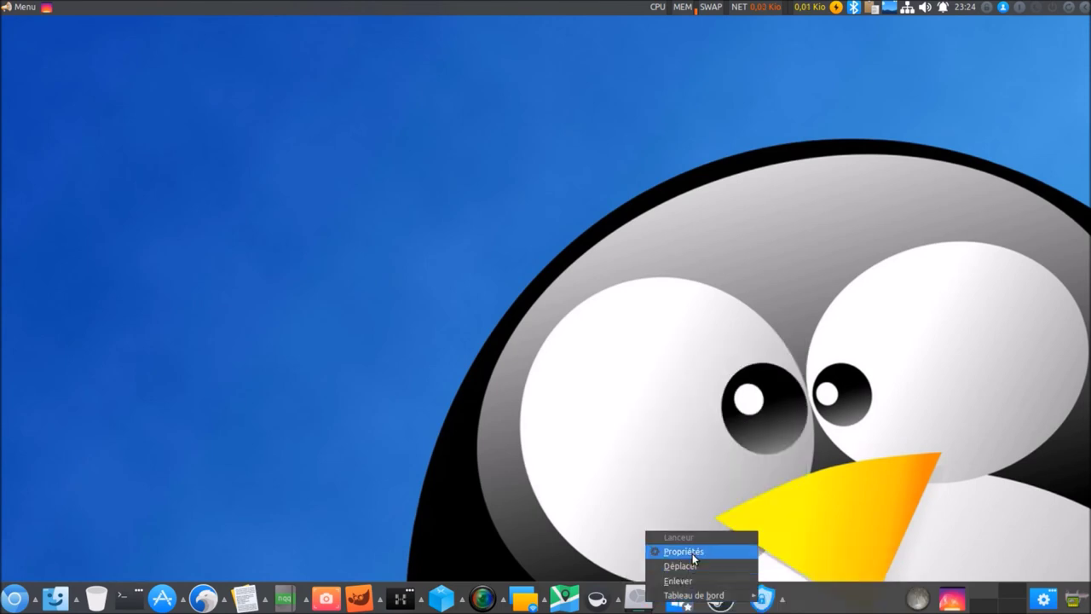
{"action": "left_click", "coordinate": [692, 554]}
{"action": "scroll", "coordinate": [639, 375], "scroll_direction": "down", "scroll_amount": 3}
{"action": "scroll", "coordinate": [638, 375], "scroll_direction": "down", "scroll_amount": 1}
Remove ClamTk and Configuration du pare-feu from the launcher, then close the dialog.
{"action": "left_click", "coordinate": [597, 410]}
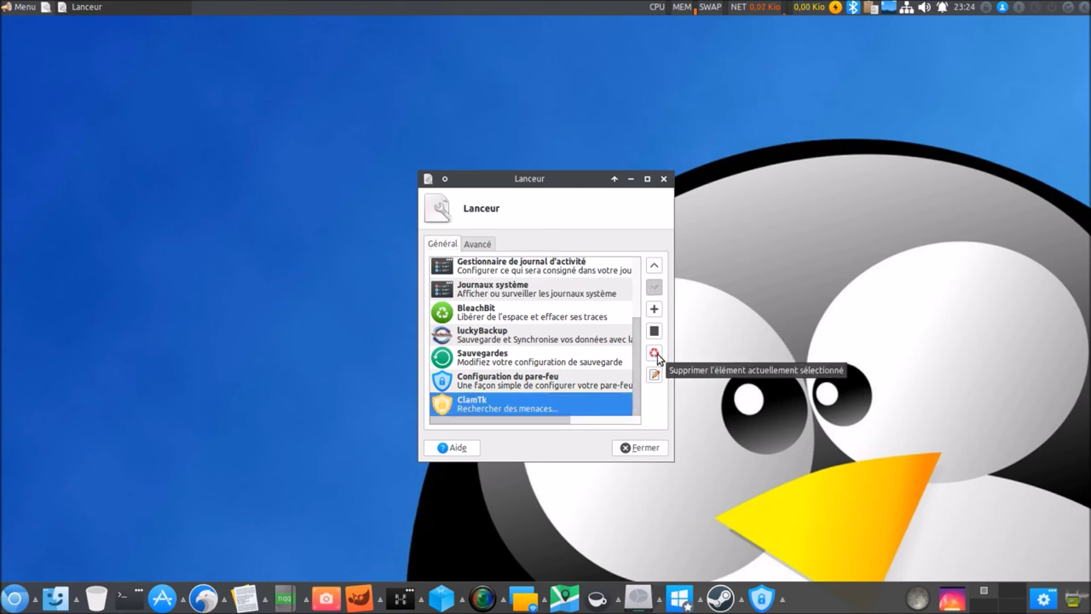
{"action": "left_click", "coordinate": [655, 353]}
{"action": "left_click", "coordinate": [643, 367]}
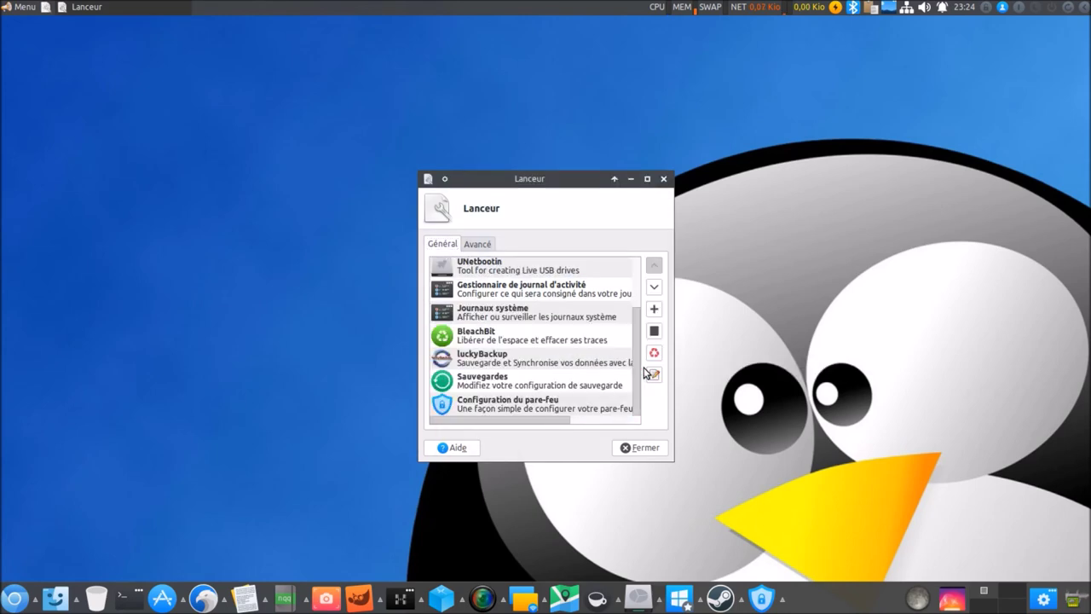
{"action": "left_click", "coordinate": [595, 407]}
{"action": "left_click", "coordinate": [655, 352]}
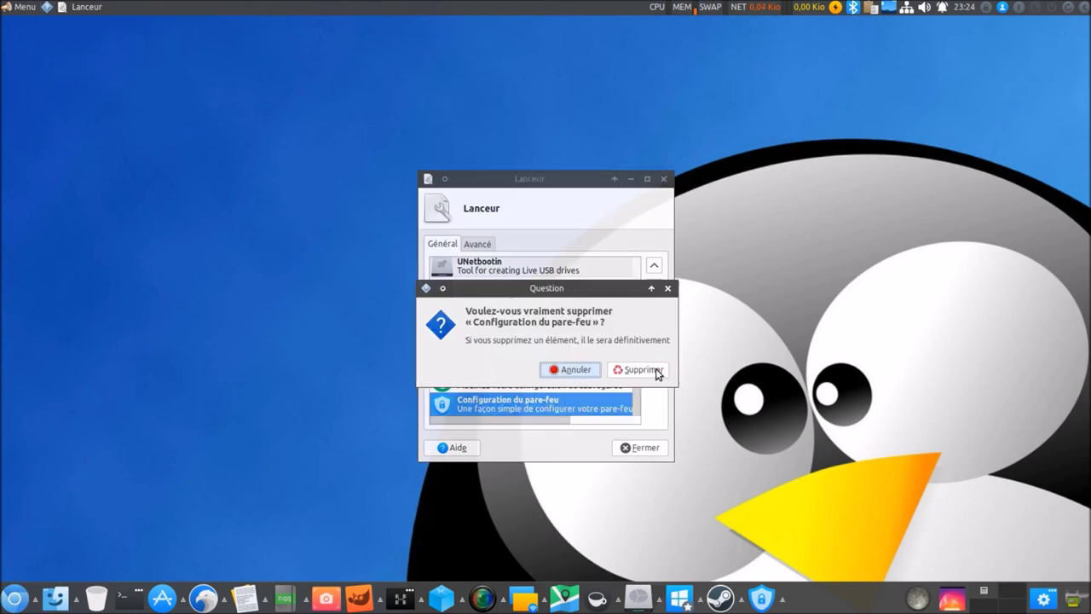
{"action": "left_click", "coordinate": [654, 370]}
{"action": "left_click", "coordinate": [641, 447]}
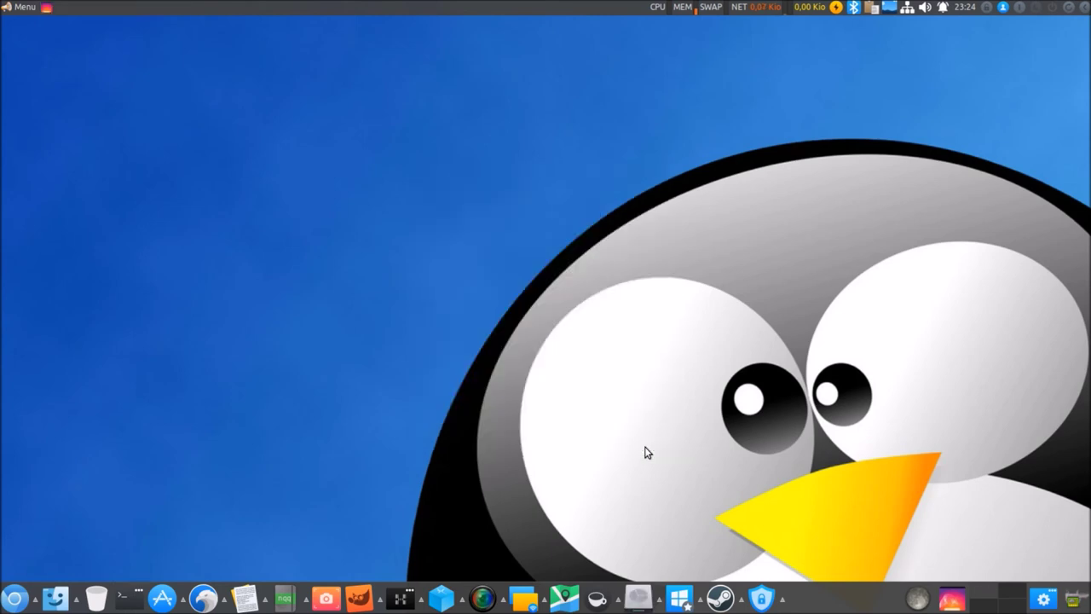
{"action": "left_click", "coordinate": [920, 602]}
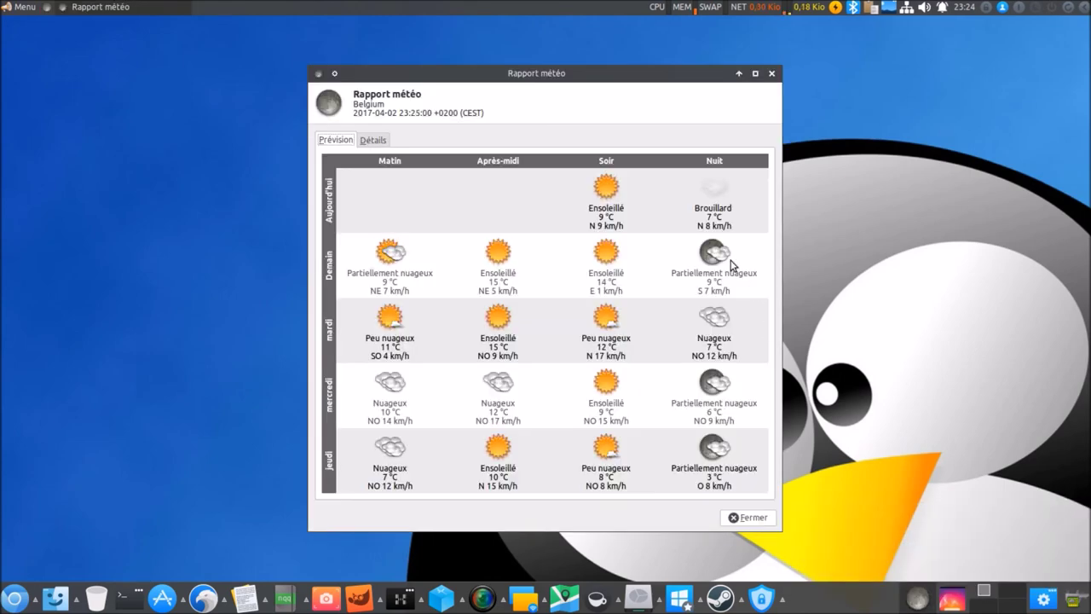
{"action": "left_click", "coordinate": [773, 75]}
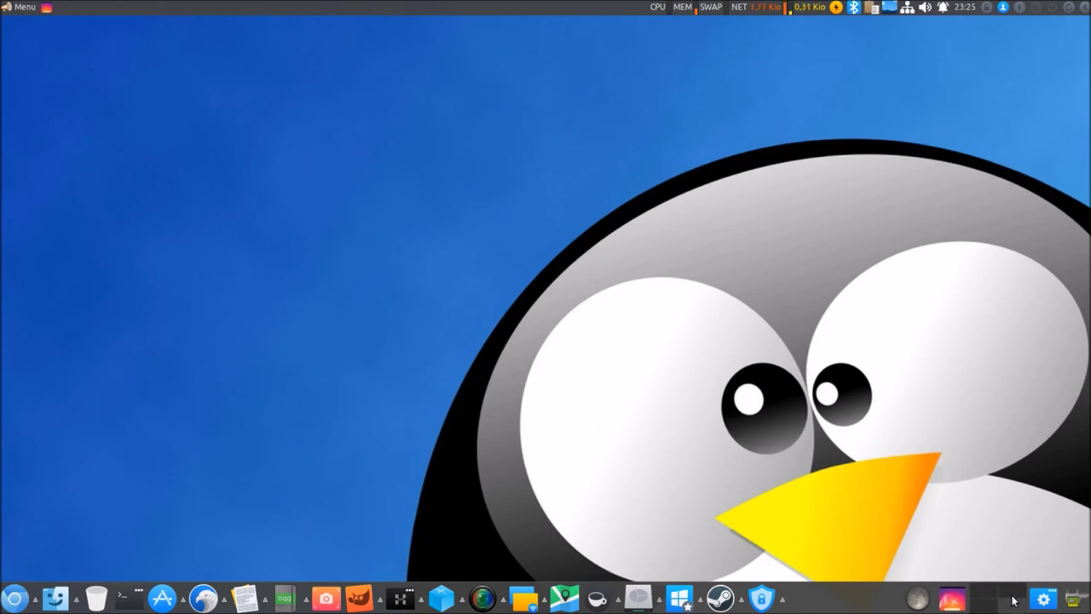
{"action": "left_click", "coordinate": [1043, 599]}
{"action": "scroll", "coordinate": [689, 295], "scroll_direction": "down", "scroll_amount": 7}
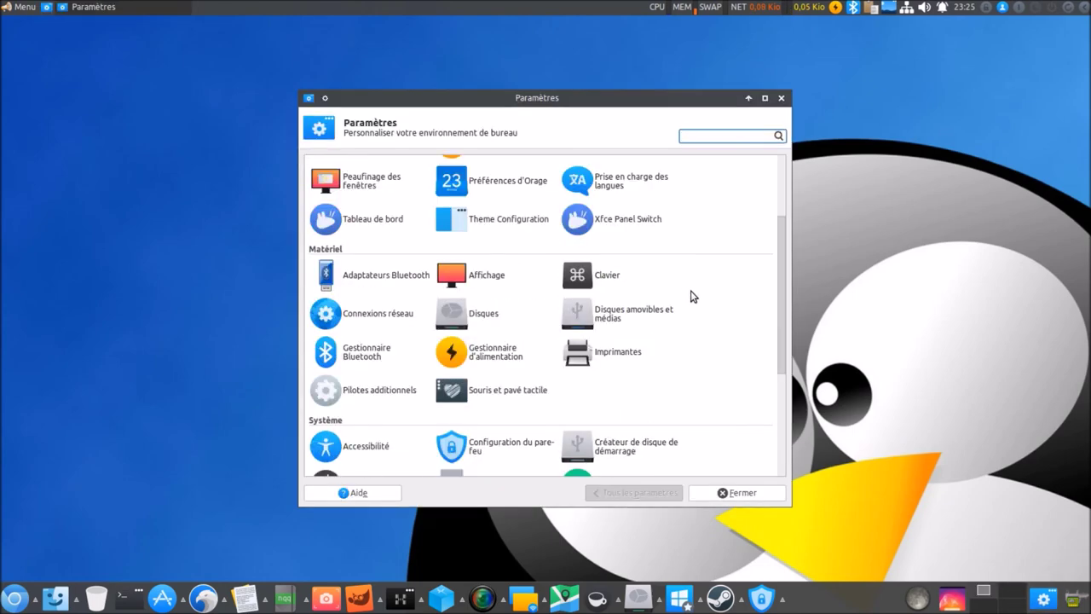
{"action": "scroll", "coordinate": [692, 295], "scroll_direction": "up", "scroll_amount": 5}
{"action": "scroll", "coordinate": [692, 296], "scroll_direction": "up", "scroll_amount": 2}
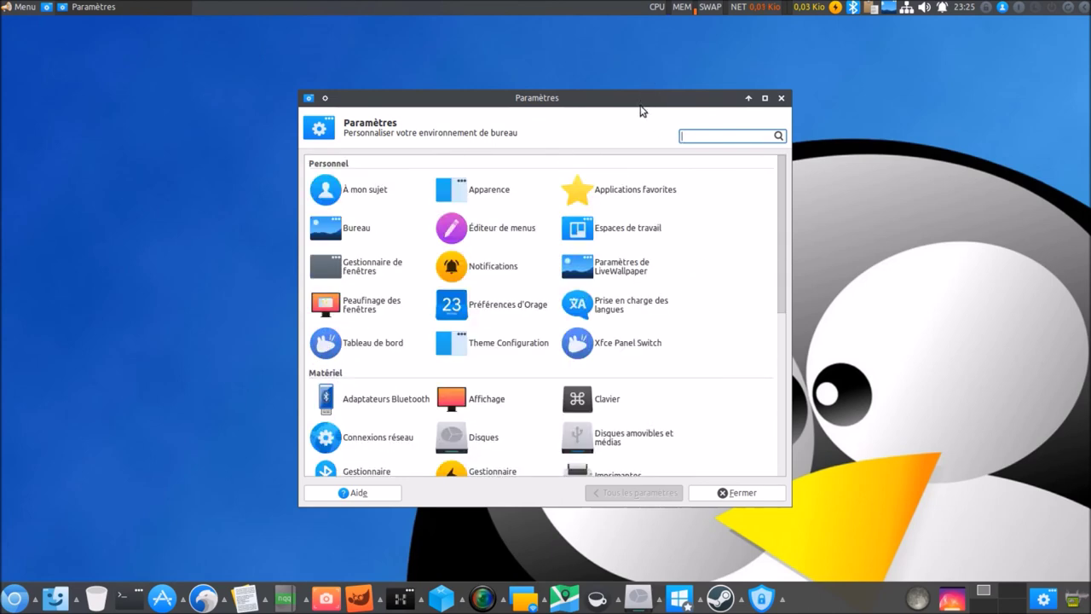
{"action": "left_click_drag", "start_coordinate": [651, 103], "coordinate": [843, 96]}
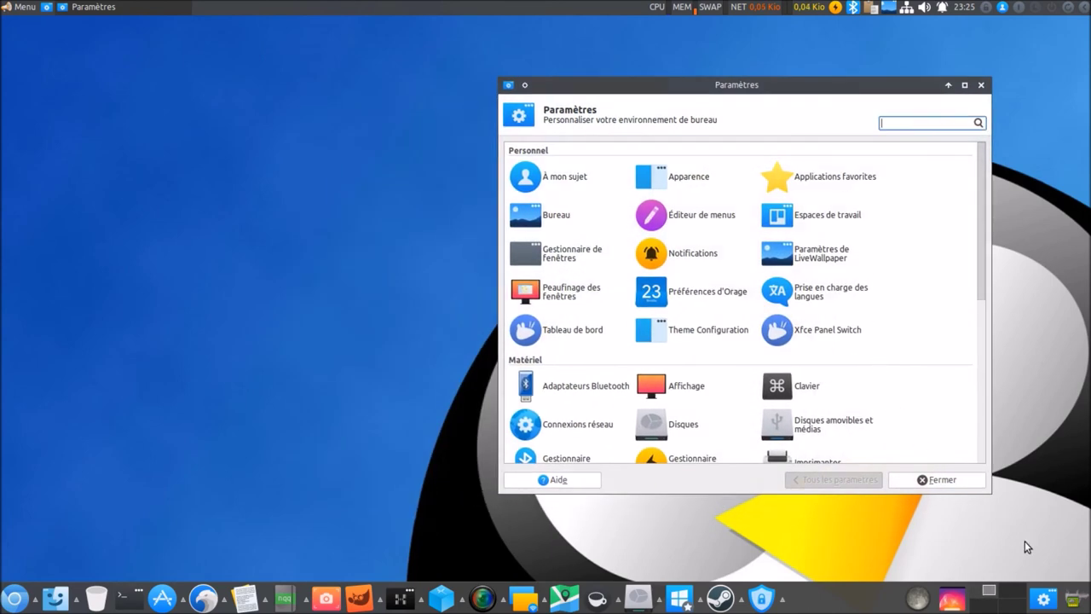
{"action": "left_click", "coordinate": [1072, 602]}
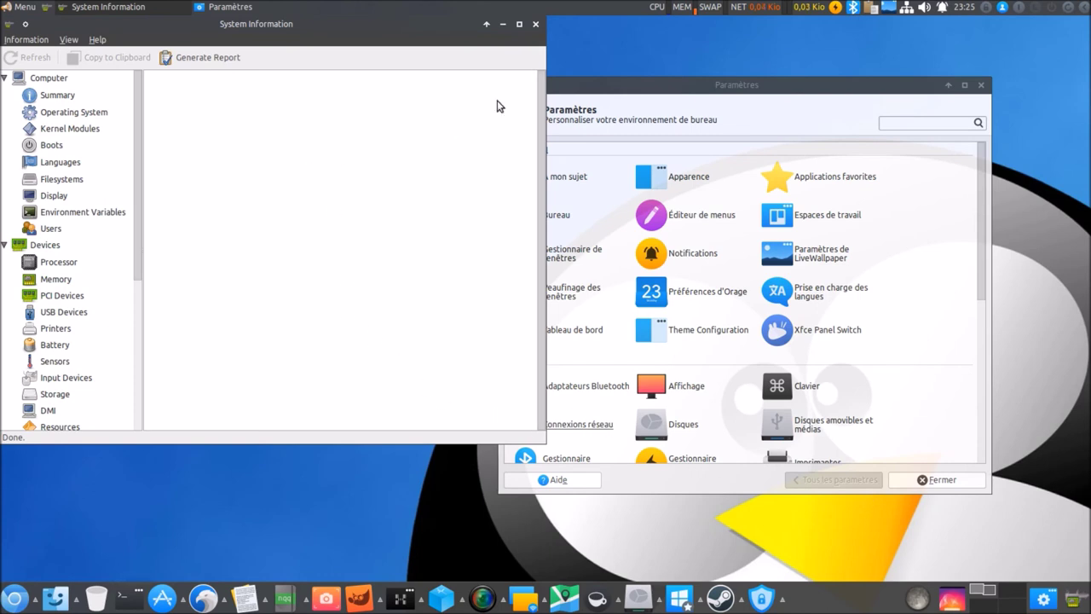
{"action": "left_click", "coordinate": [535, 26]}
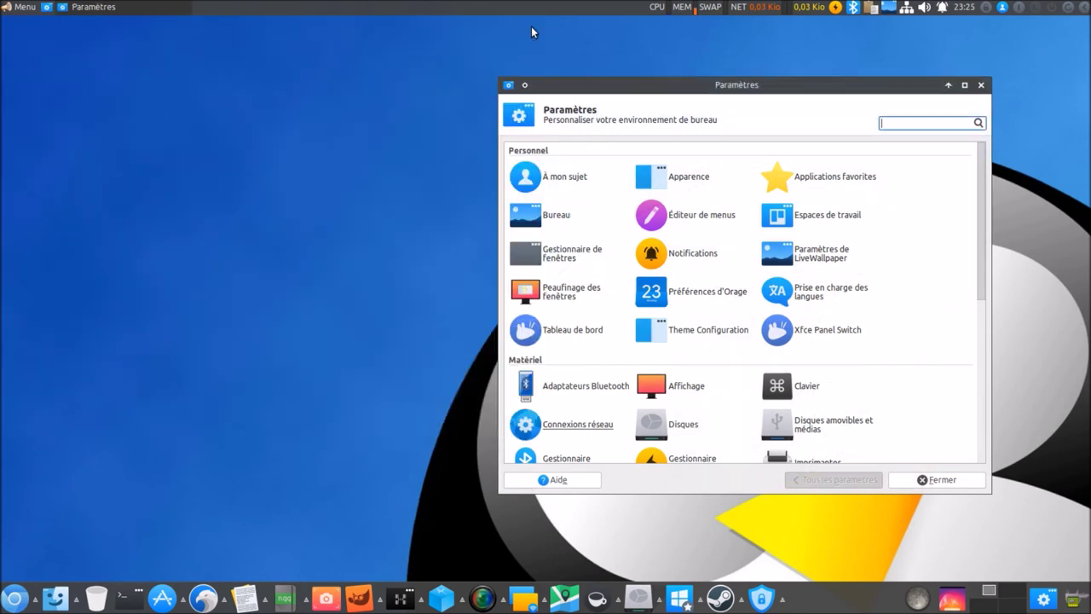
{"action": "left_click", "coordinate": [980, 85]}
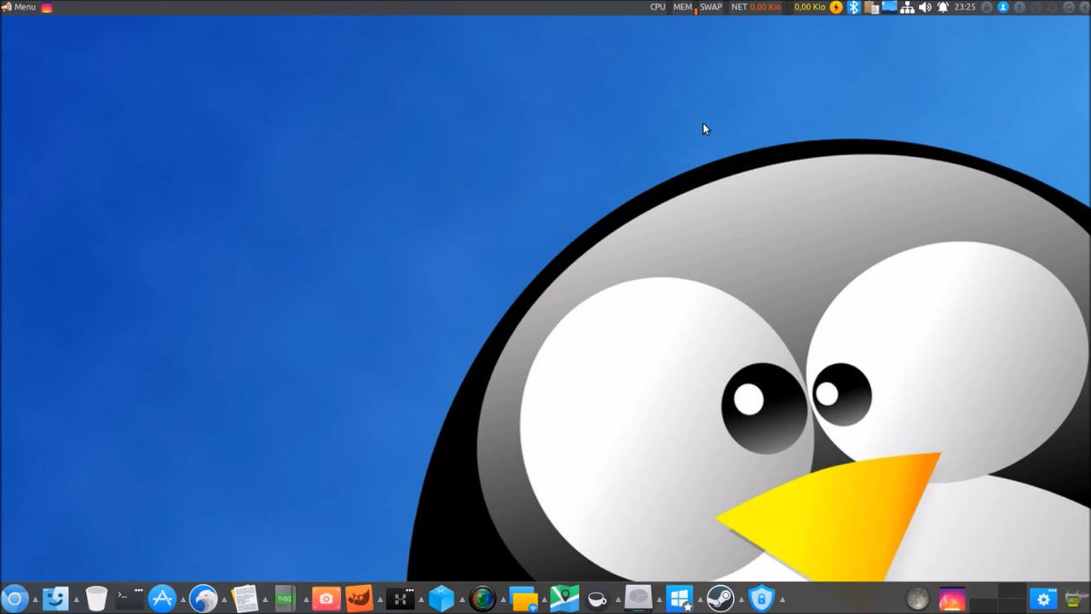
Enable the Nexus live wallpaper from the LiveWallpaper tray menu.
{"action": "left_click", "coordinate": [889, 8]}
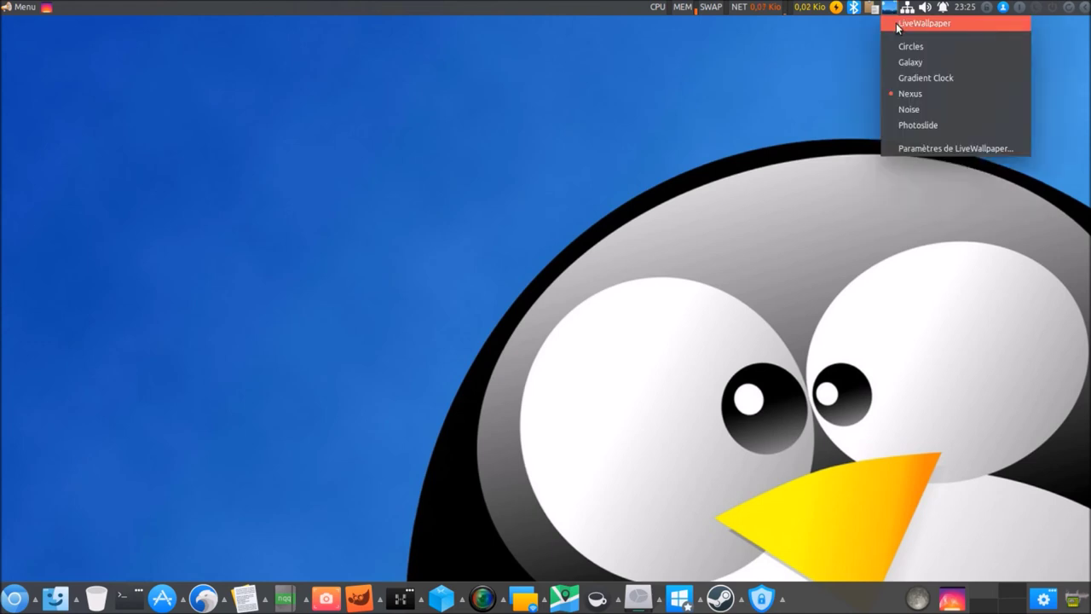
{"action": "left_click", "coordinate": [897, 26]}
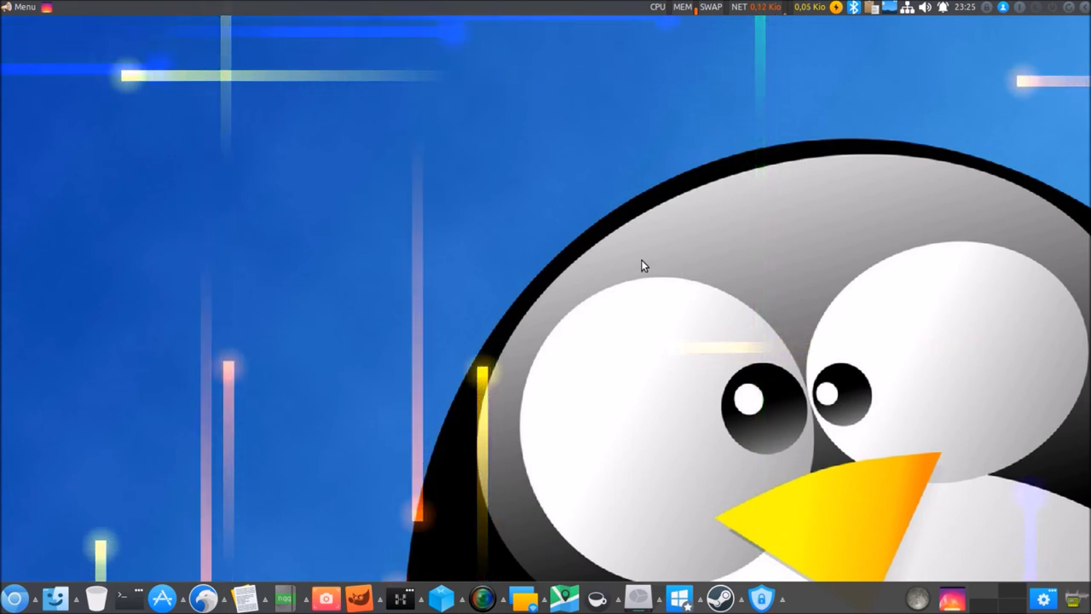
{"action": "left_click", "coordinate": [25, 9]}
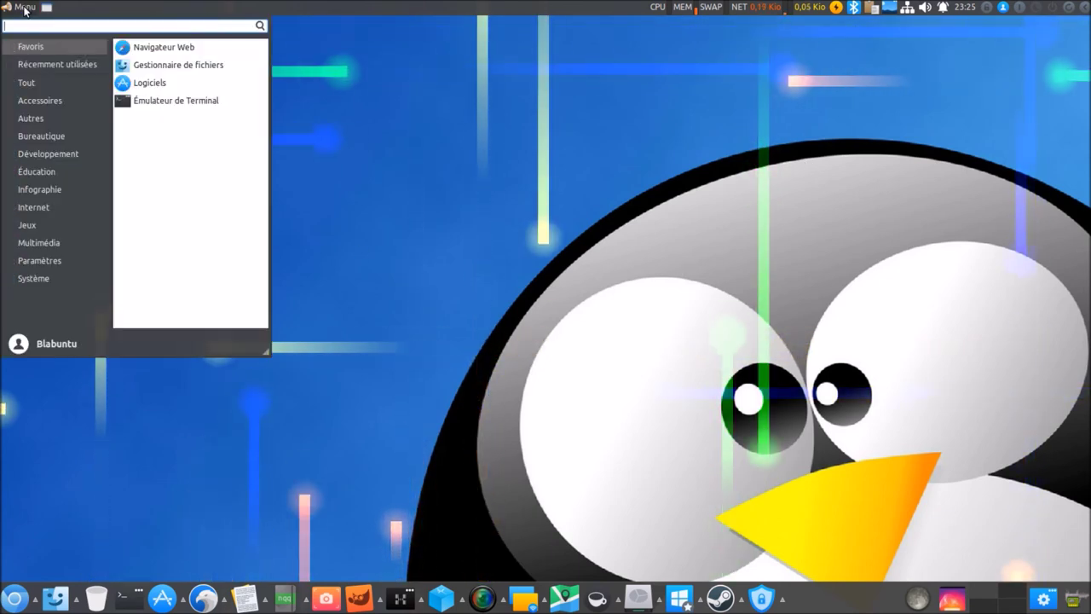
{"action": "left_click", "coordinate": [24, 8]}
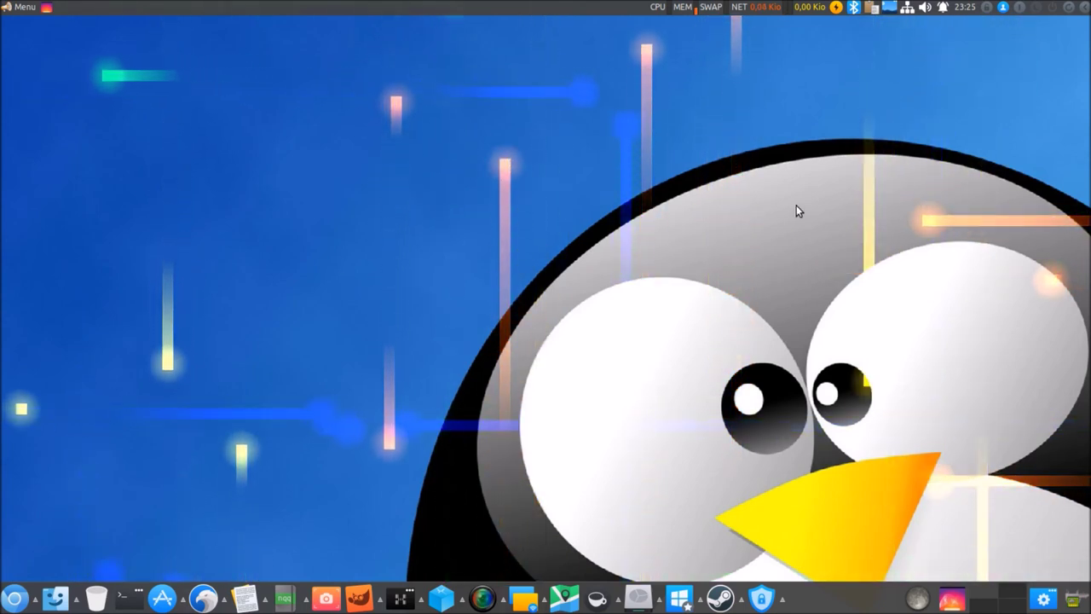
Open Thunar on the home folder with Super+E, close the terminal, and centre the window.
{"action": "left_click", "coordinate": [128, 599]}
{"action": "key", "text": "super+e"}
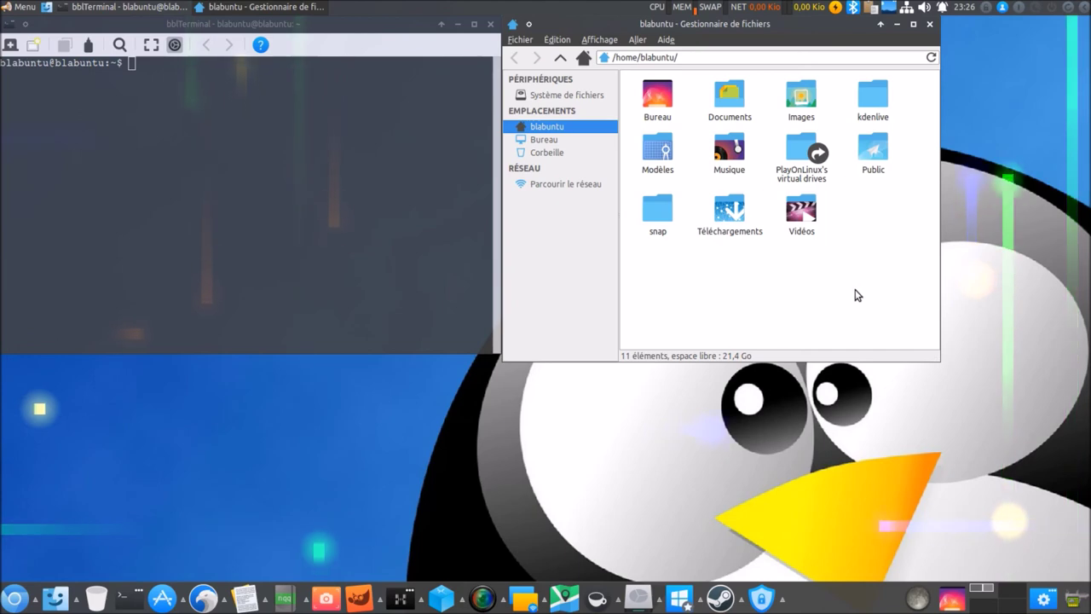
{"action": "left_click", "coordinate": [490, 25]}
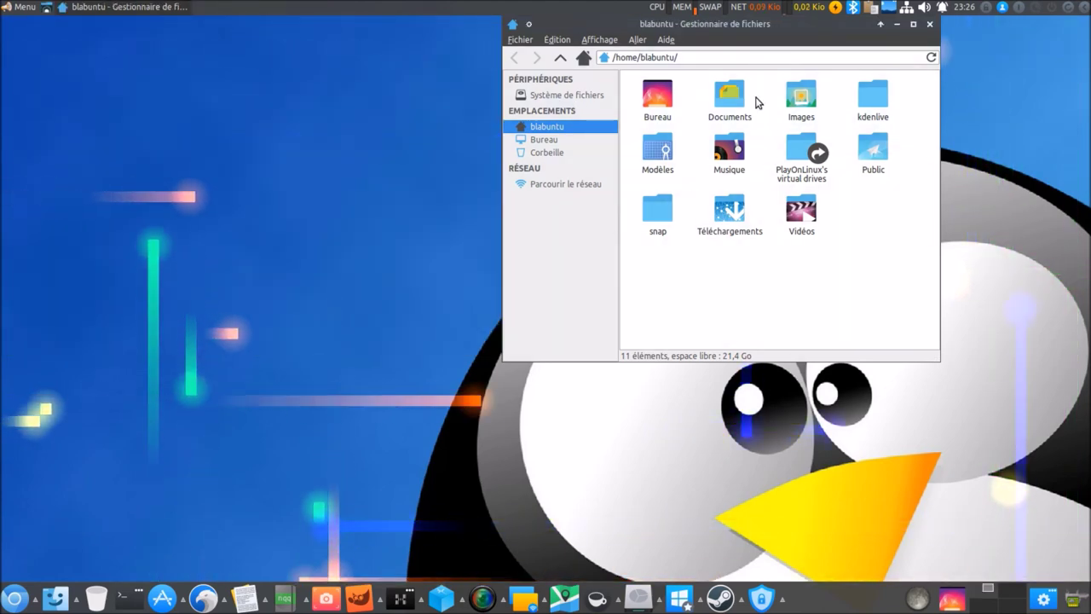
{"action": "left_click_drag", "start_coordinate": [781, 33], "coordinate": [693, 126]}
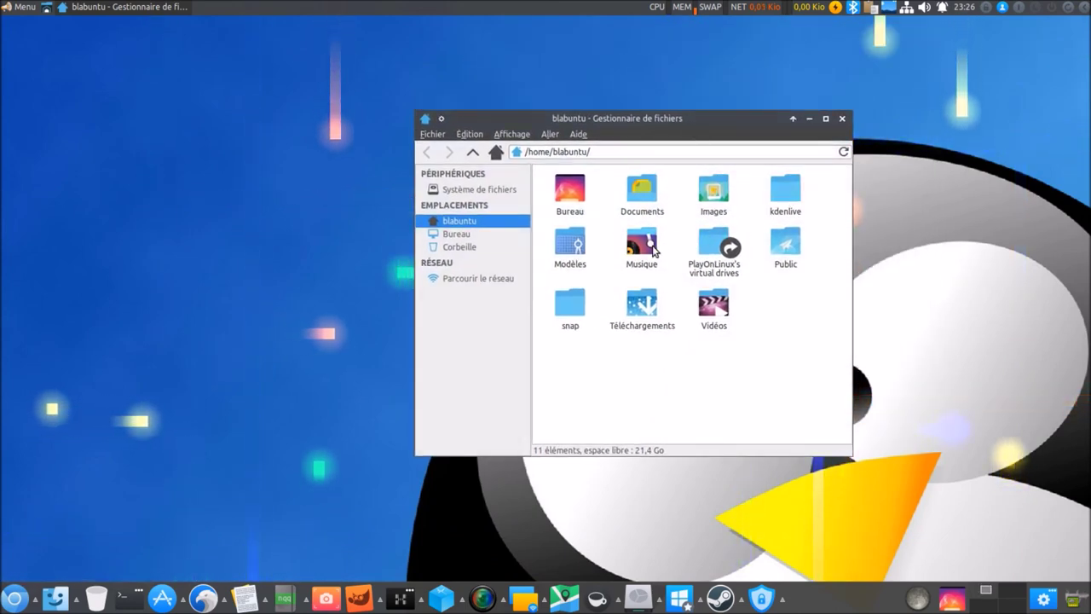
Browse into Vidéos and its empty OBS subfolder, go back, and close Thunar.
{"action": "double_click", "coordinate": [714, 305]}
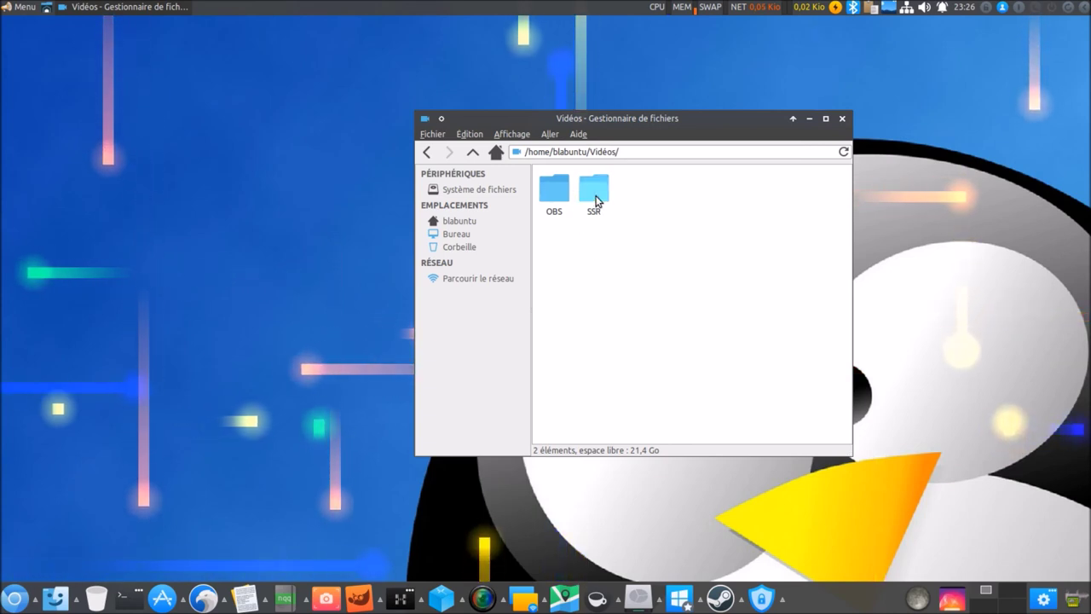
{"action": "double_click", "coordinate": [555, 203]}
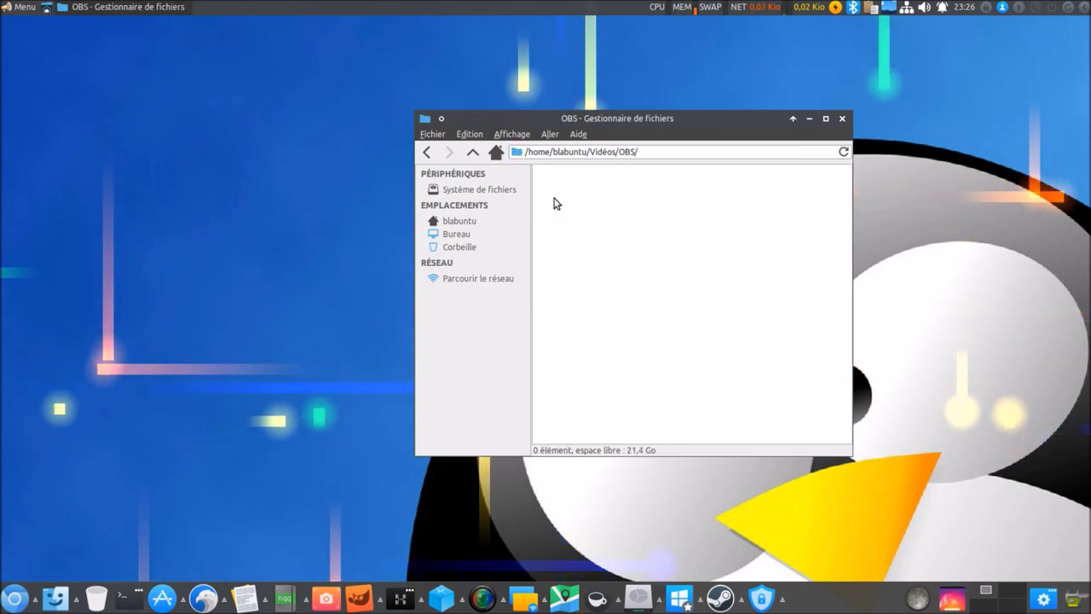
{"action": "left_click", "coordinate": [427, 154]}
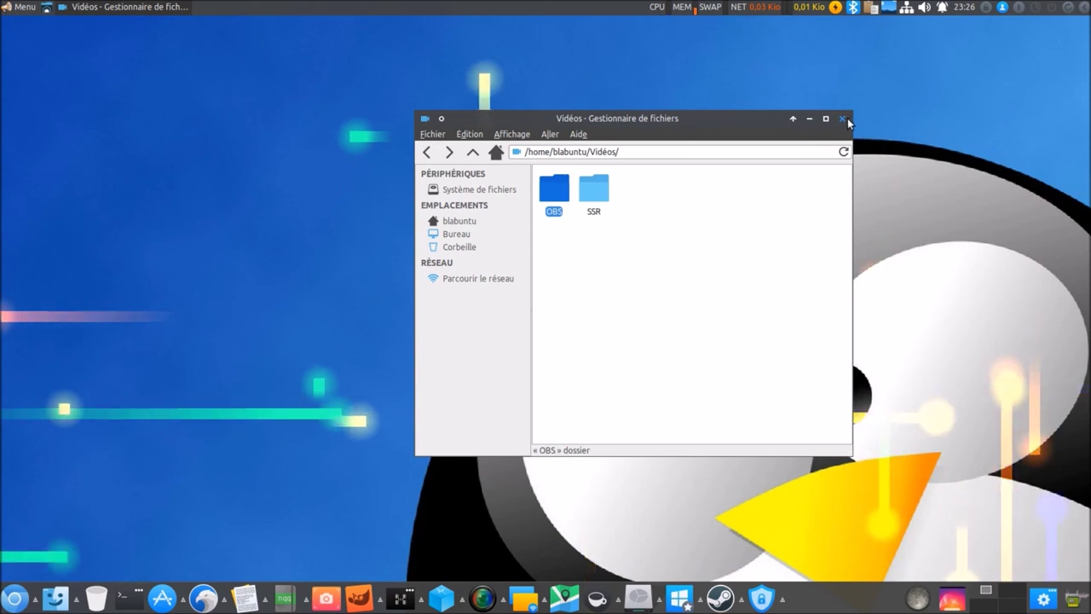
{"action": "left_click", "coordinate": [844, 119]}
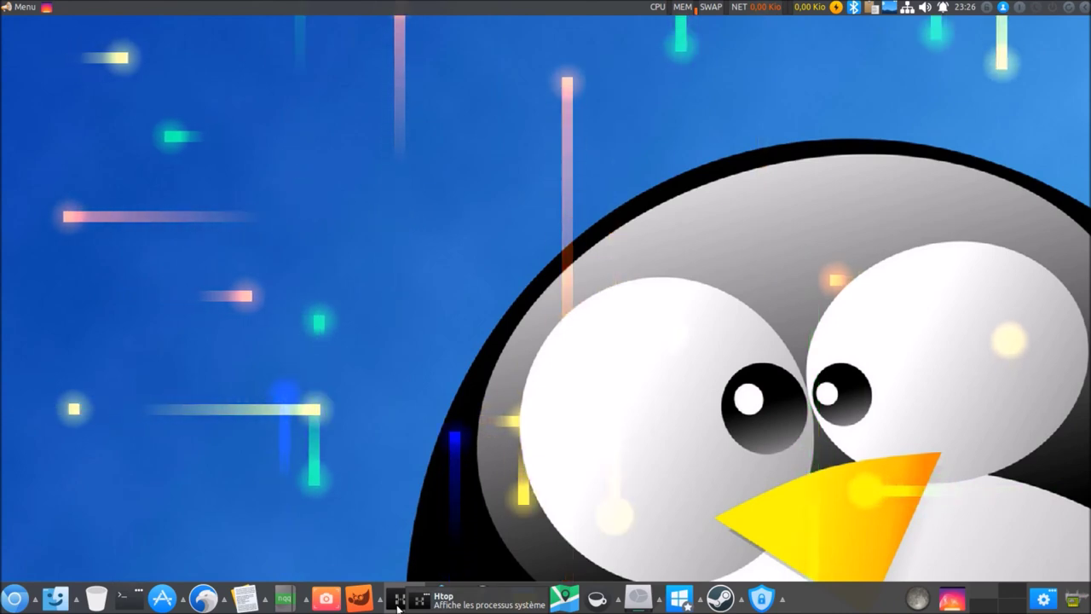
{"action": "left_click", "coordinate": [399, 602]}
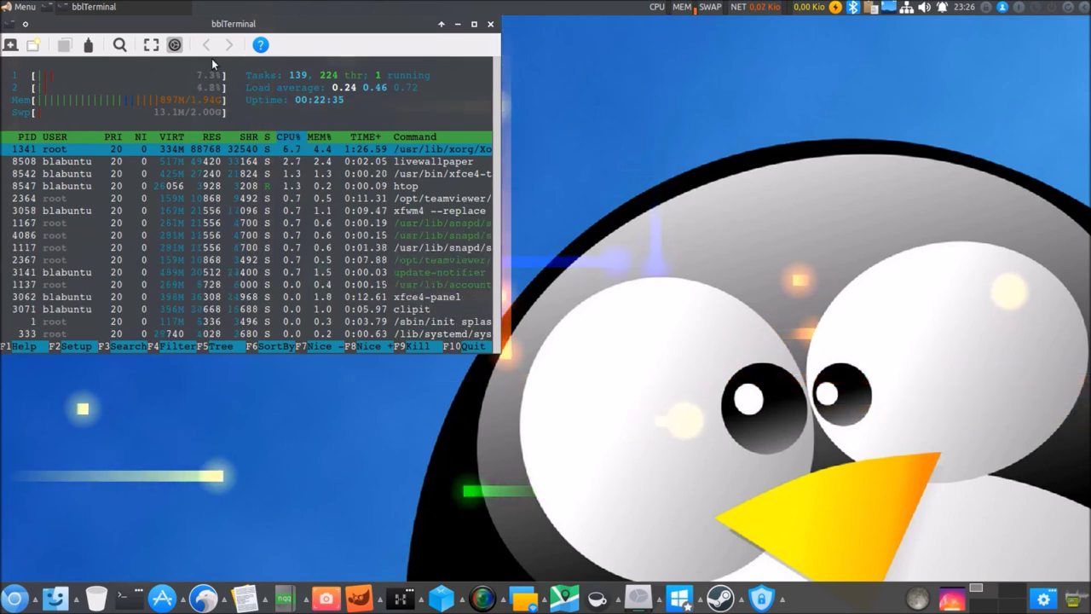
{"action": "left_click_drag", "start_coordinate": [323, 21], "coordinate": [603, 150]}
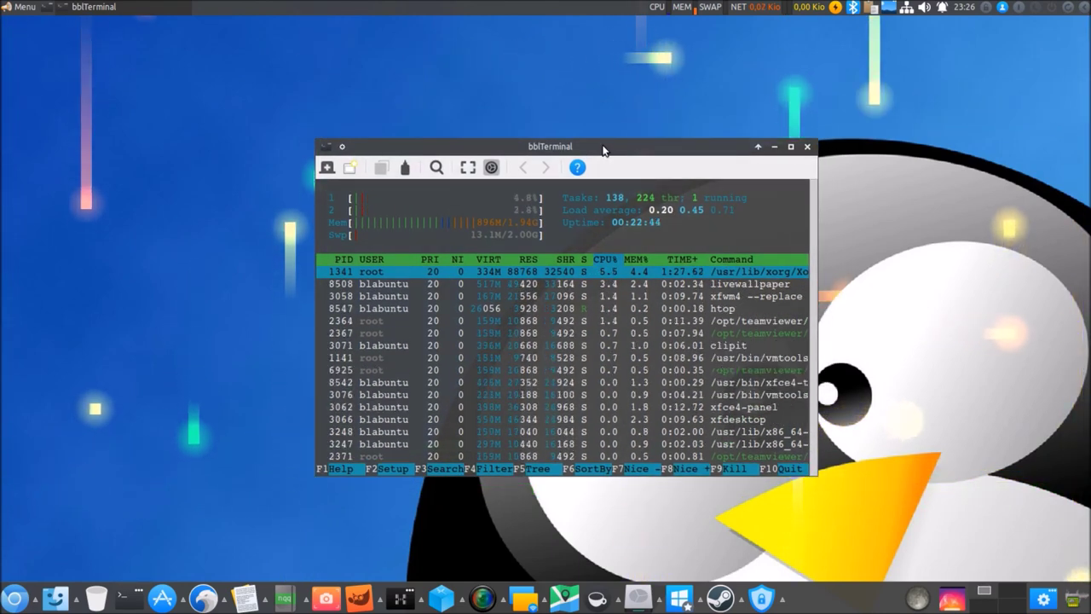
{"action": "left_click", "coordinate": [806, 150]}
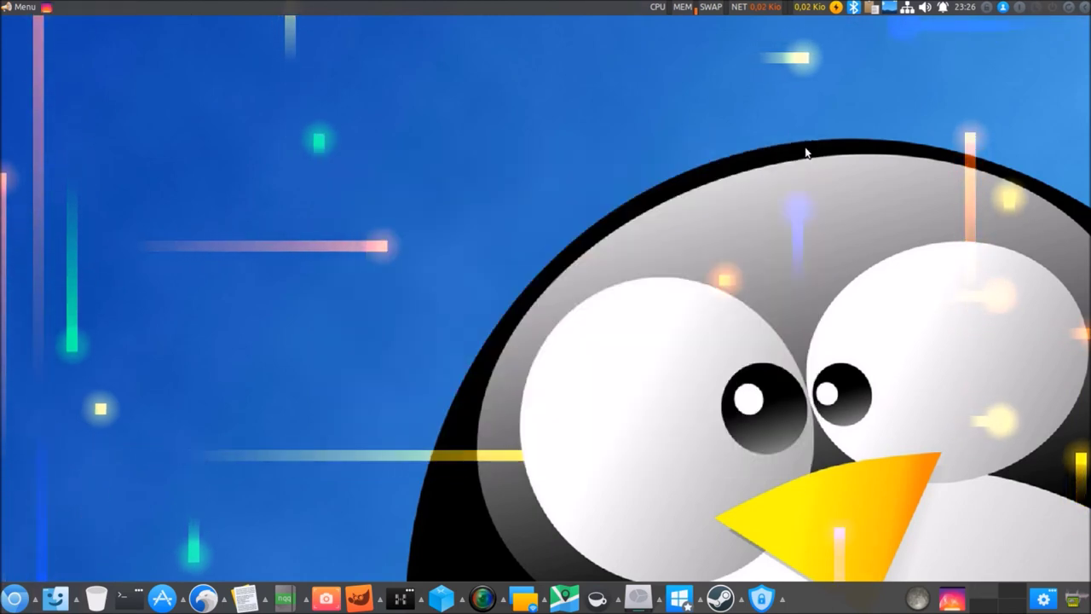
Stop the wallpaper animation and launch Paramètres through a 'pilo' menu search.
{"action": "left_click", "coordinate": [889, 7]}
{"action": "left_click", "coordinate": [893, 30]}
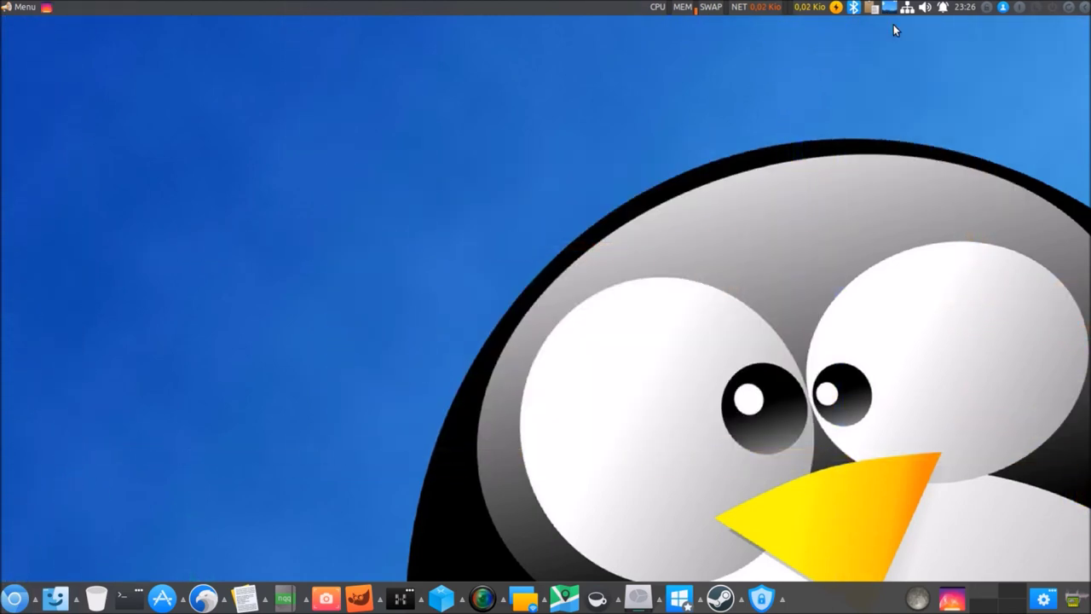
{"action": "left_click", "coordinate": [11, 10]}
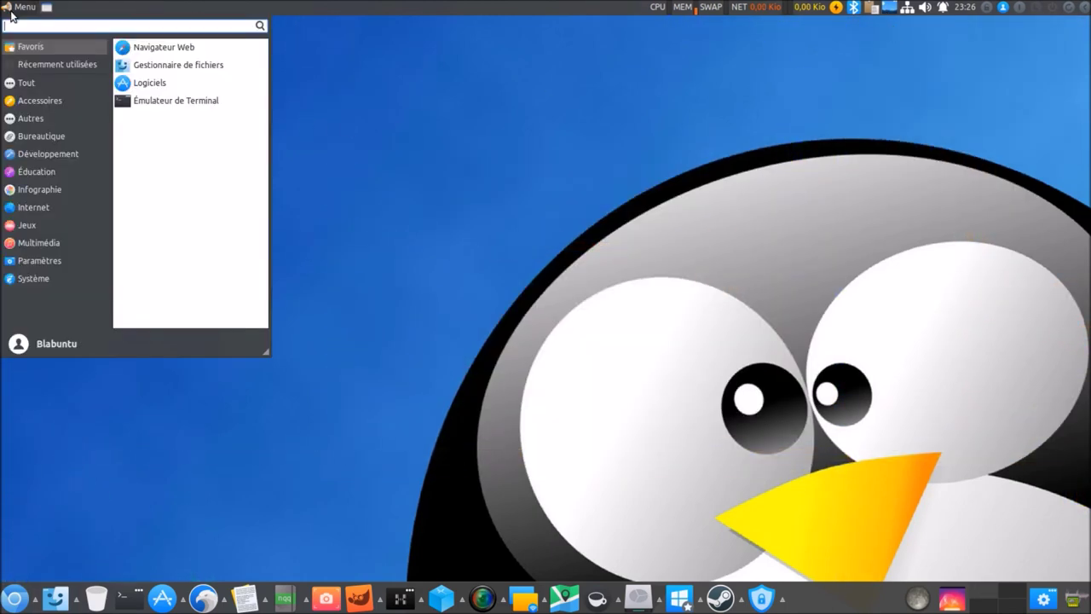
{"action": "type", "text": "pilo"}
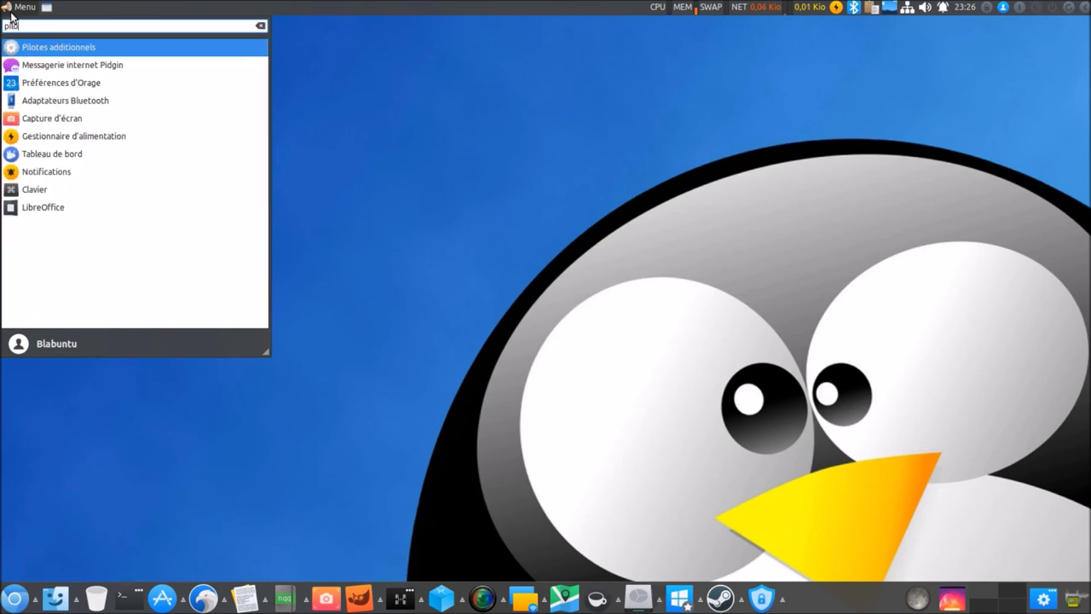
{"action": "left_click", "coordinate": [52, 153]}
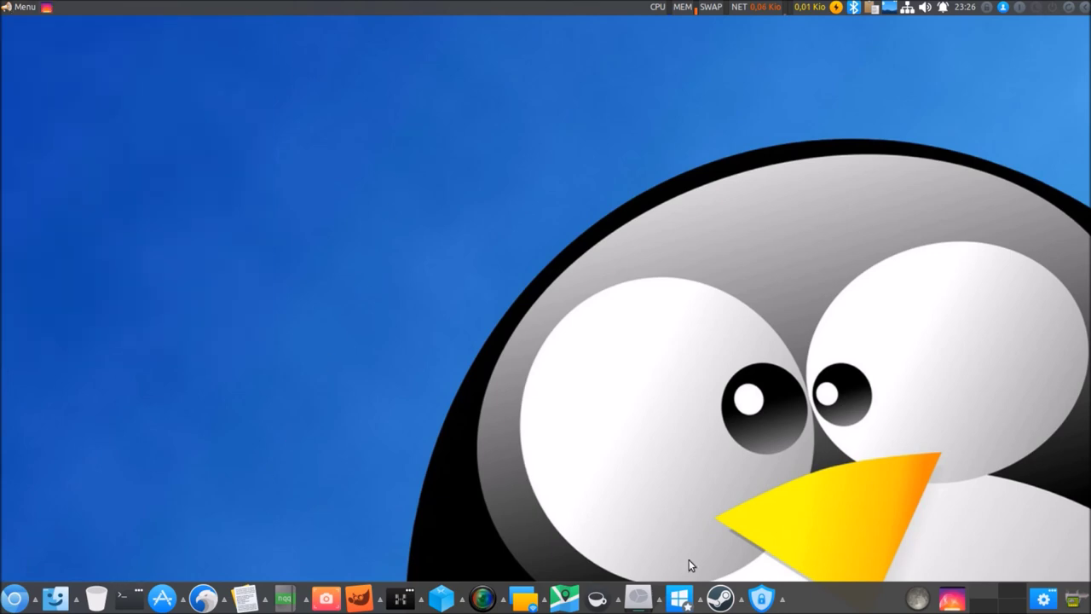
Scroll through the Paramètres Matériel, Système and Autres categories.
{"action": "scroll", "coordinate": [563, 351], "scroll_direction": "down", "scroll_amount": 10}
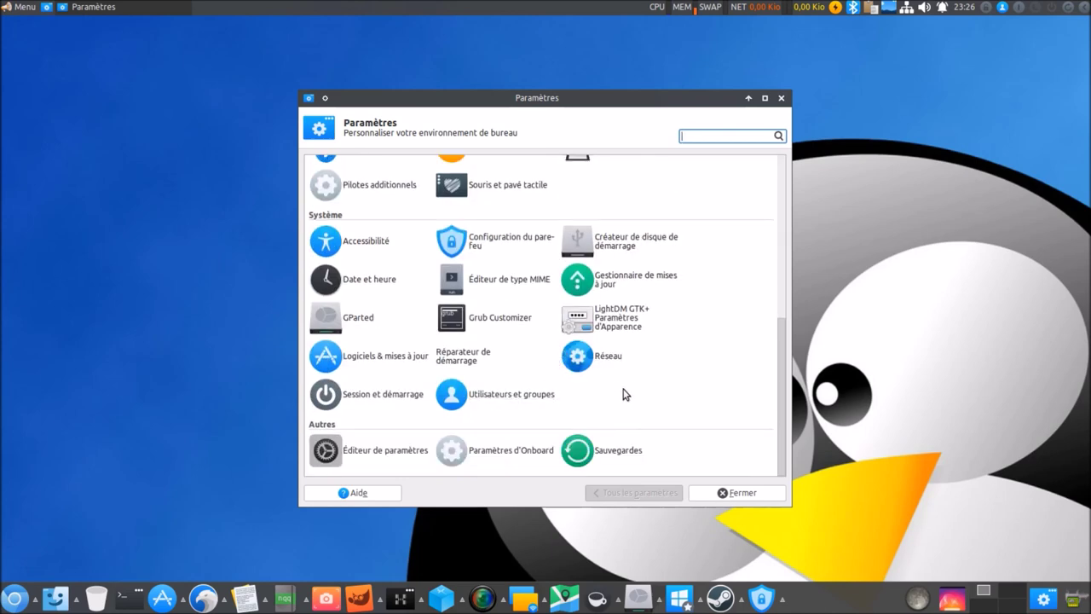
{"action": "scroll", "coordinate": [522, 440], "scroll_direction": "up", "scroll_amount": 2}
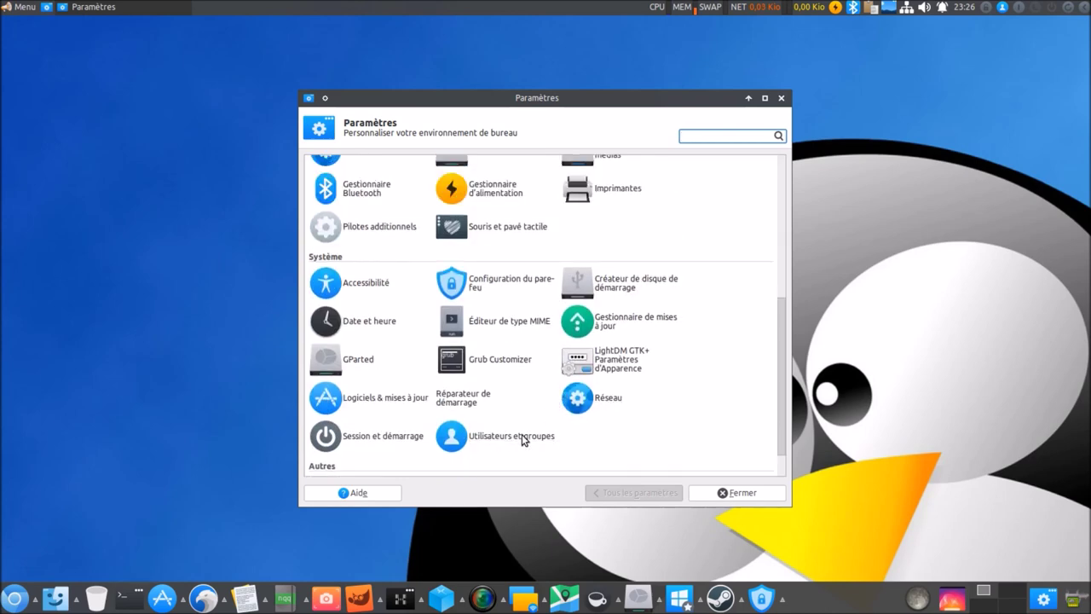
{"action": "scroll", "coordinate": [523, 440], "scroll_direction": "up", "scroll_amount": 1}
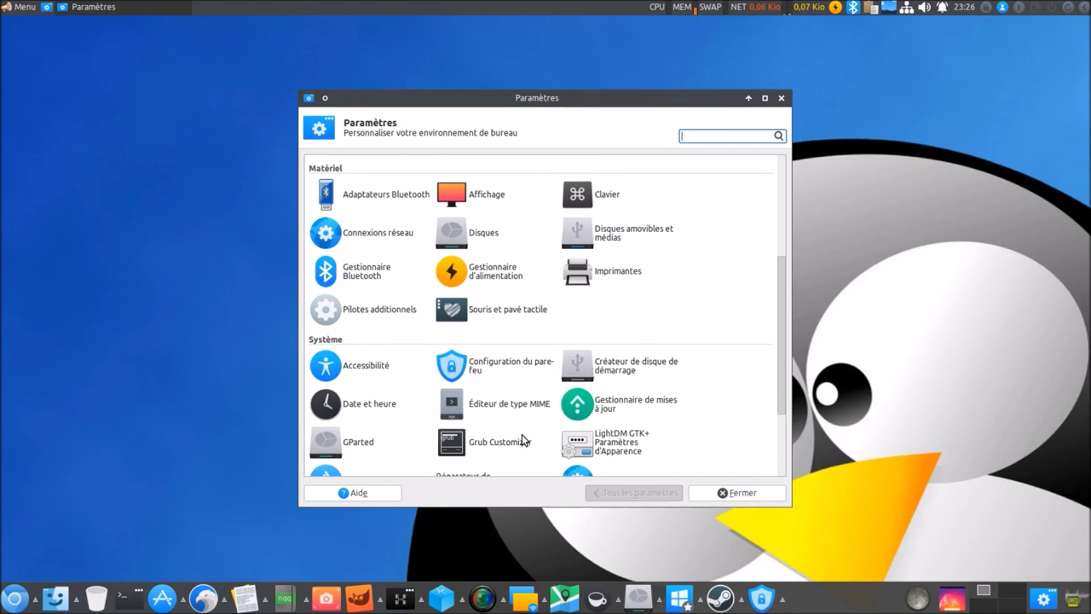
{"action": "scroll", "coordinate": [523, 440], "scroll_direction": "down", "scroll_amount": 1}
{"action": "scroll", "coordinate": [522, 440], "scroll_direction": "up", "scroll_amount": 3}
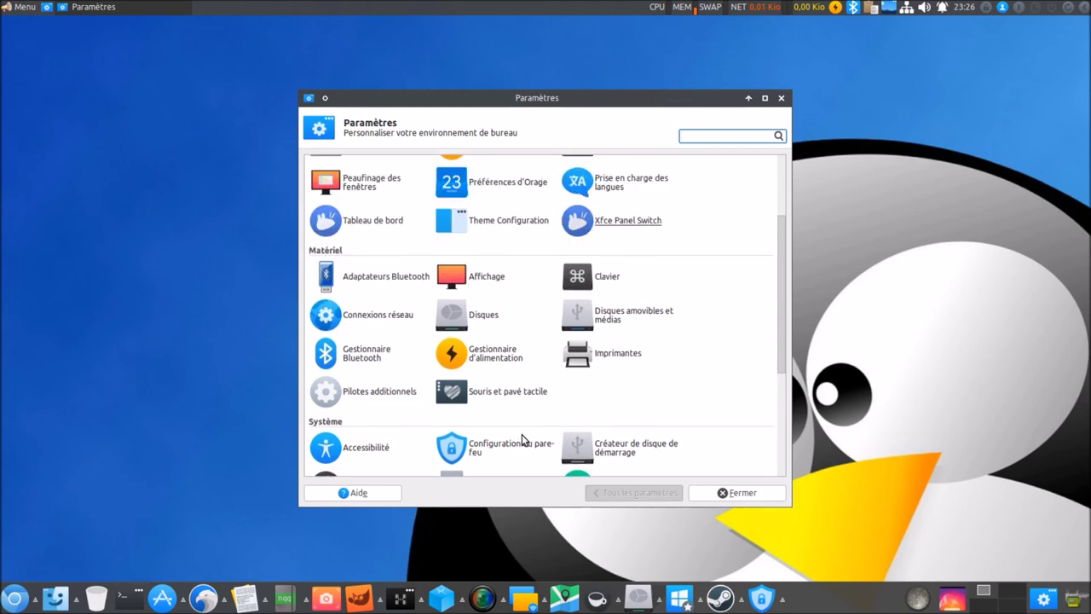
{"action": "scroll", "coordinate": [521, 440], "scroll_direction": "up", "scroll_amount": 2}
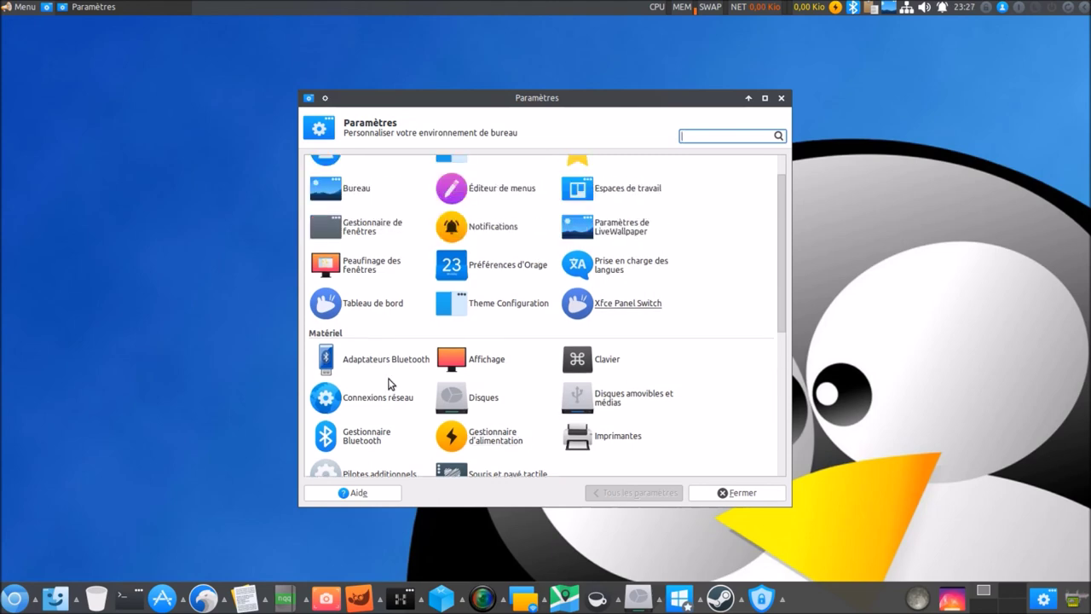
{"action": "scroll", "coordinate": [629, 381], "scroll_direction": "down", "scroll_amount": 2}
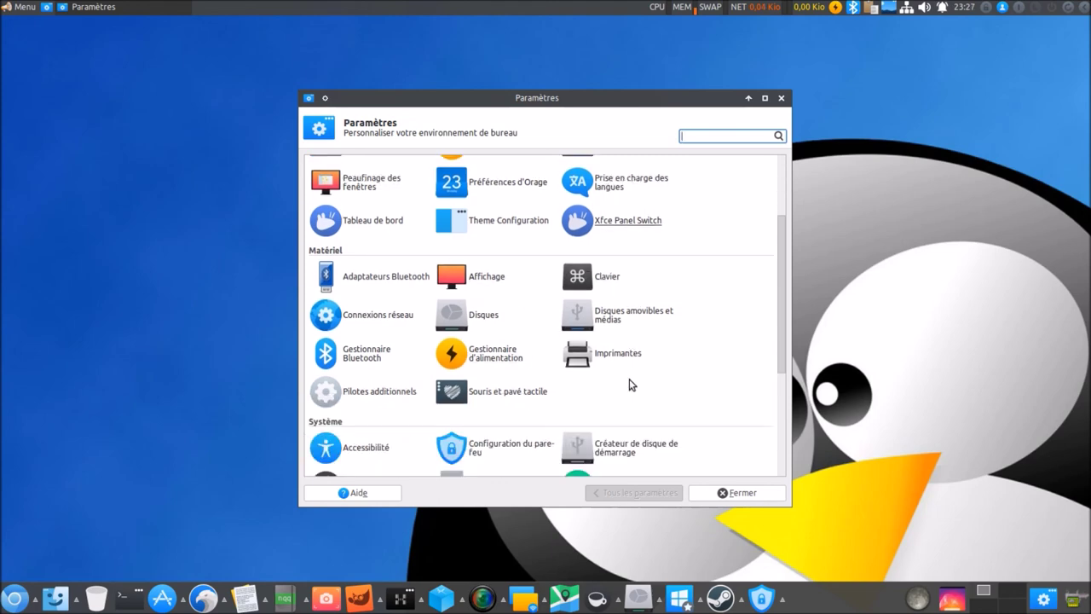
Open Pilotes additionnels via a 'driv' menu search, then close it and Paramètres.
{"action": "left_click", "coordinate": [27, 11]}
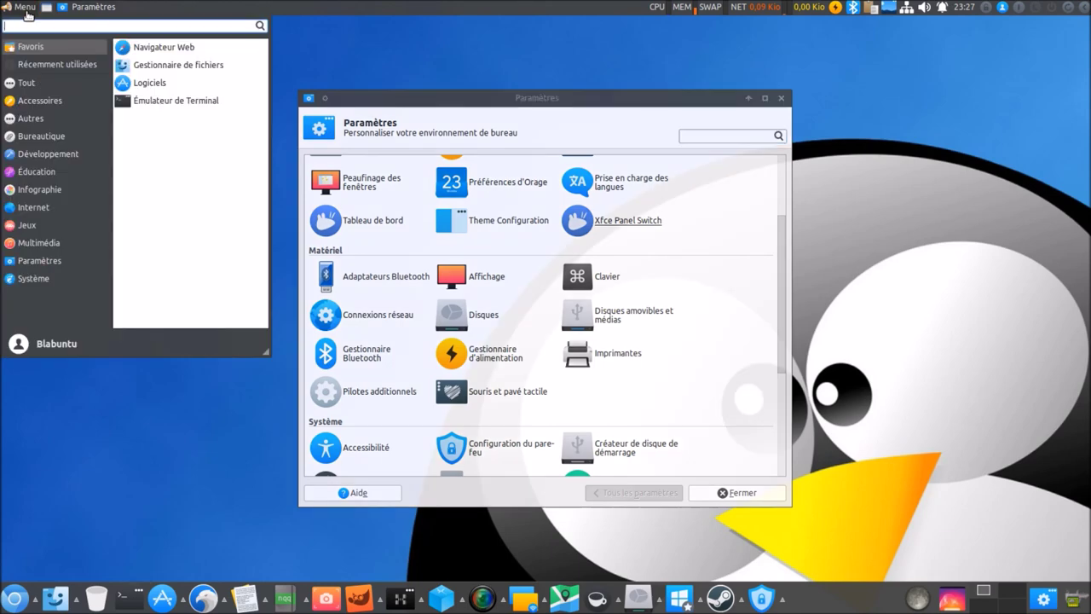
{"action": "type", "text": "dri"}
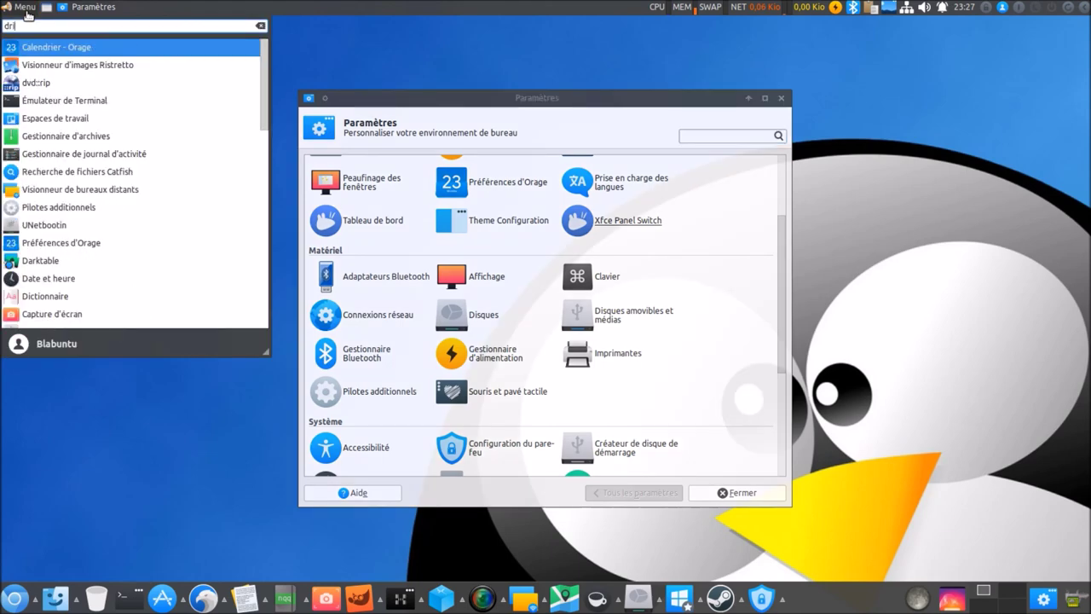
{"action": "type", "text": "v"}
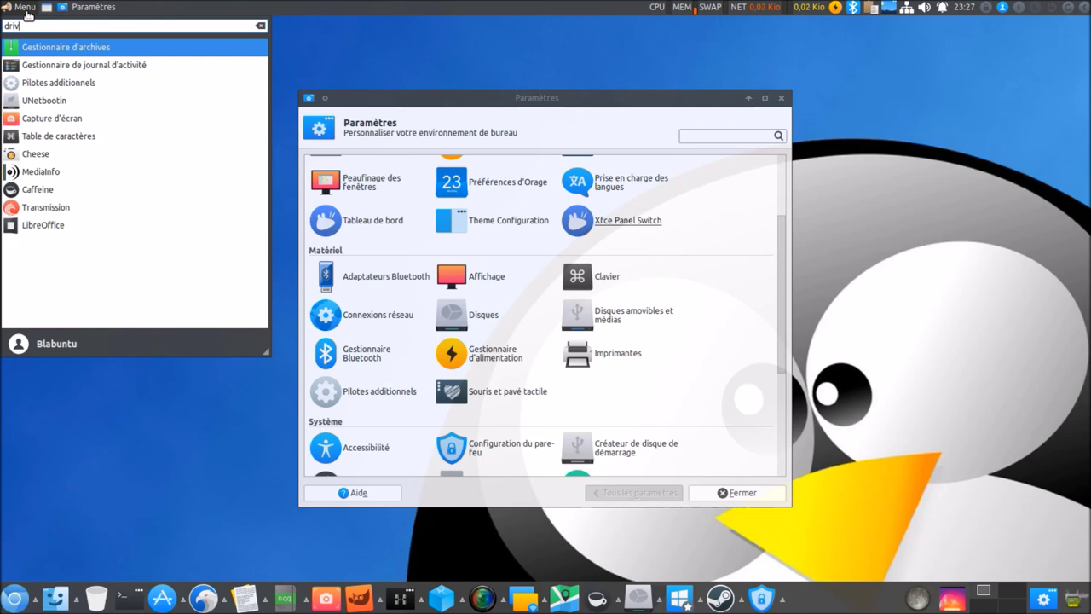
{"action": "left_click", "coordinate": [69, 86]}
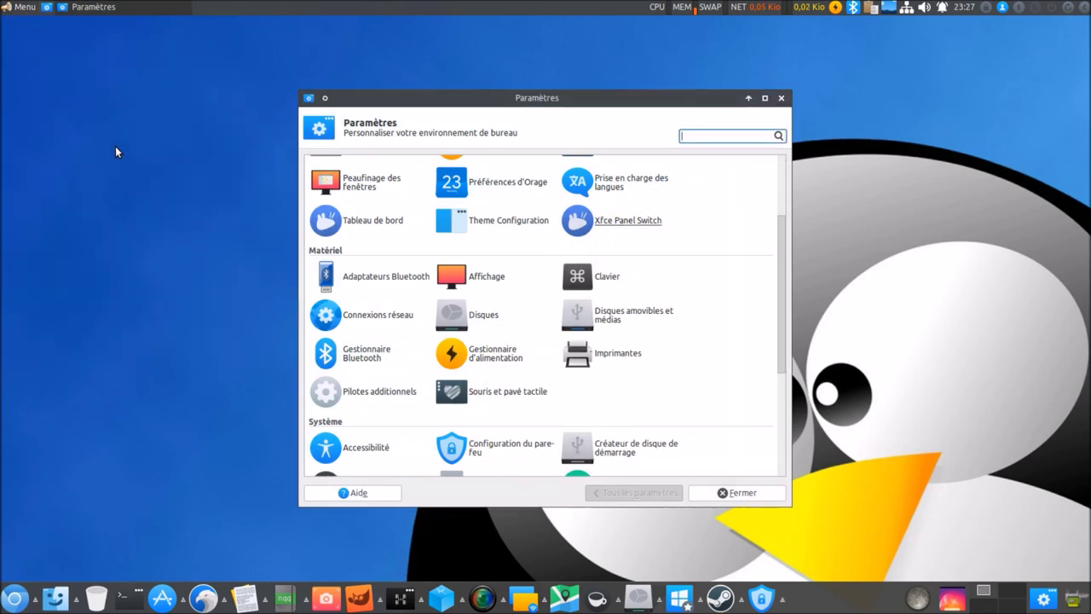
{"action": "left_click", "coordinate": [781, 99]}
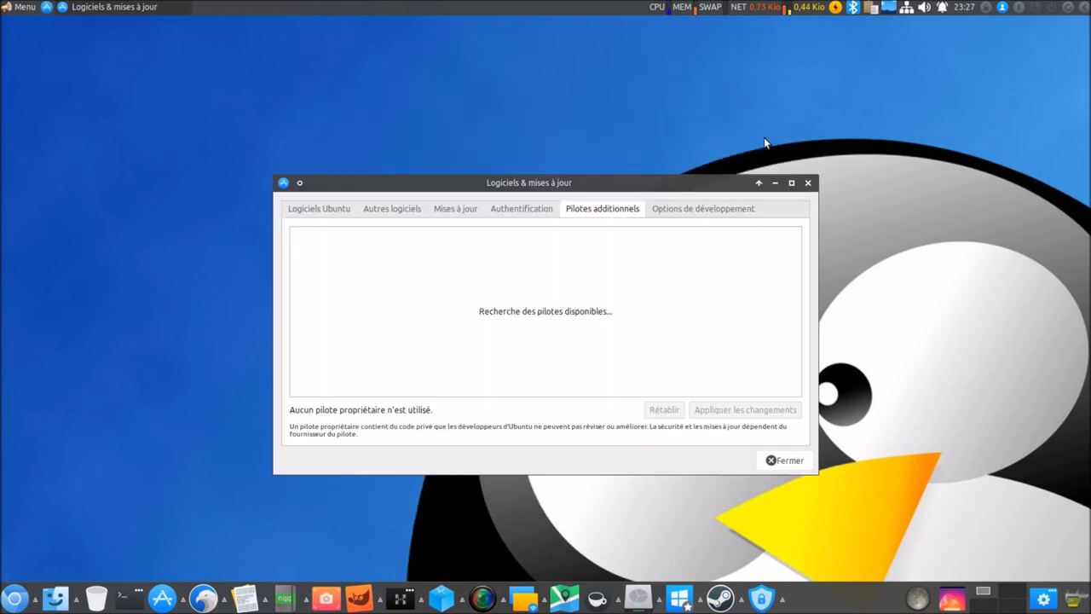
{"action": "left_click", "coordinate": [809, 183]}
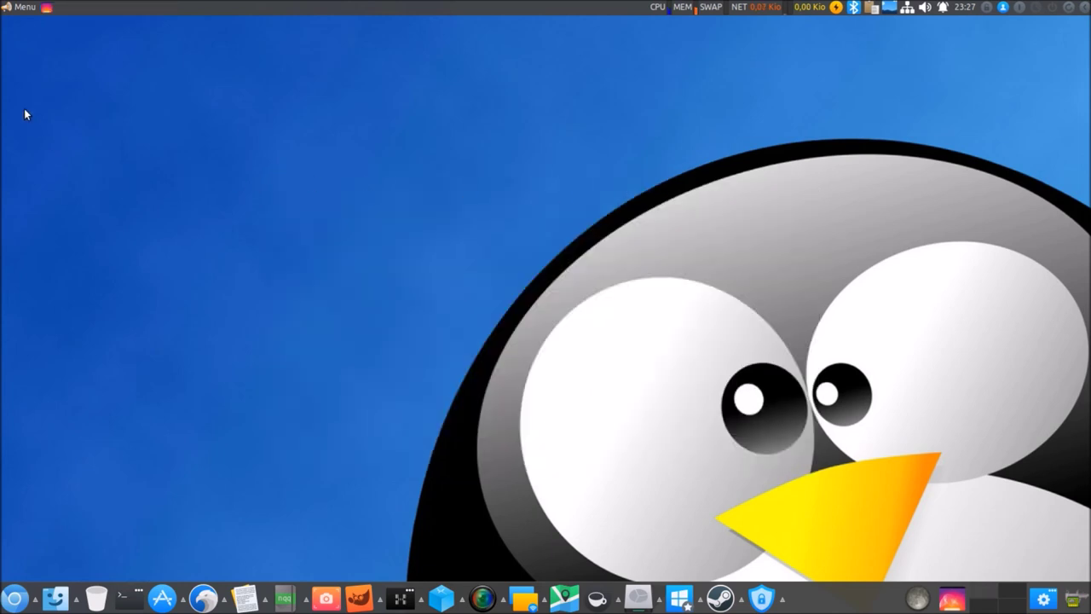
Open Session et démarrage from the Paramètres settings manager.
{"action": "left_click", "coordinate": [1043, 598]}
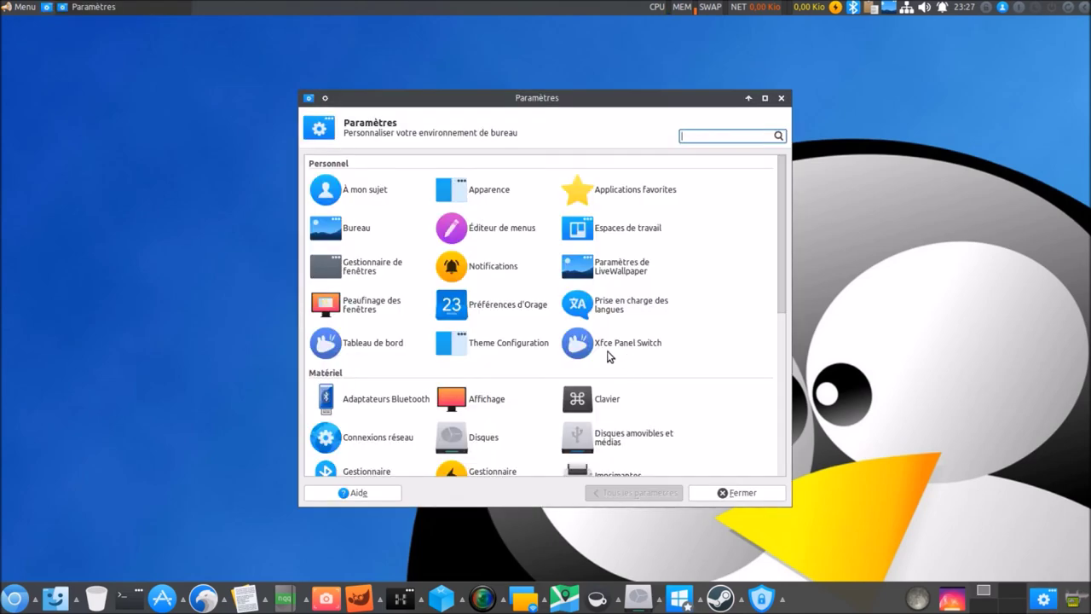
{"action": "scroll", "coordinate": [608, 356], "scroll_direction": "down", "scroll_amount": 7}
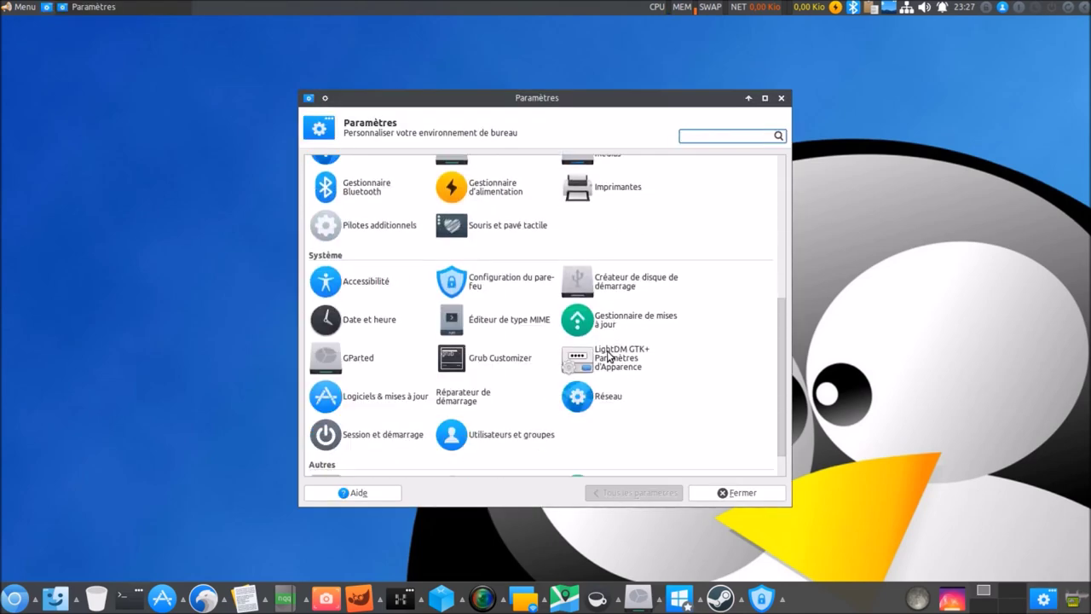
{"action": "scroll", "coordinate": [608, 357], "scroll_direction": "down", "scroll_amount": 1}
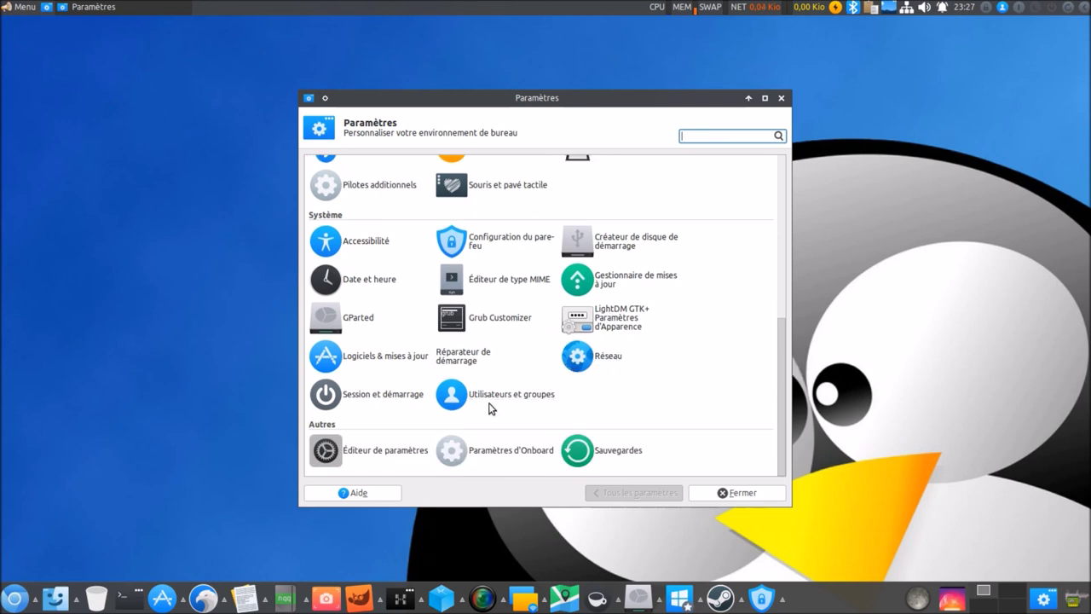
{"action": "left_click", "coordinate": [399, 398]}
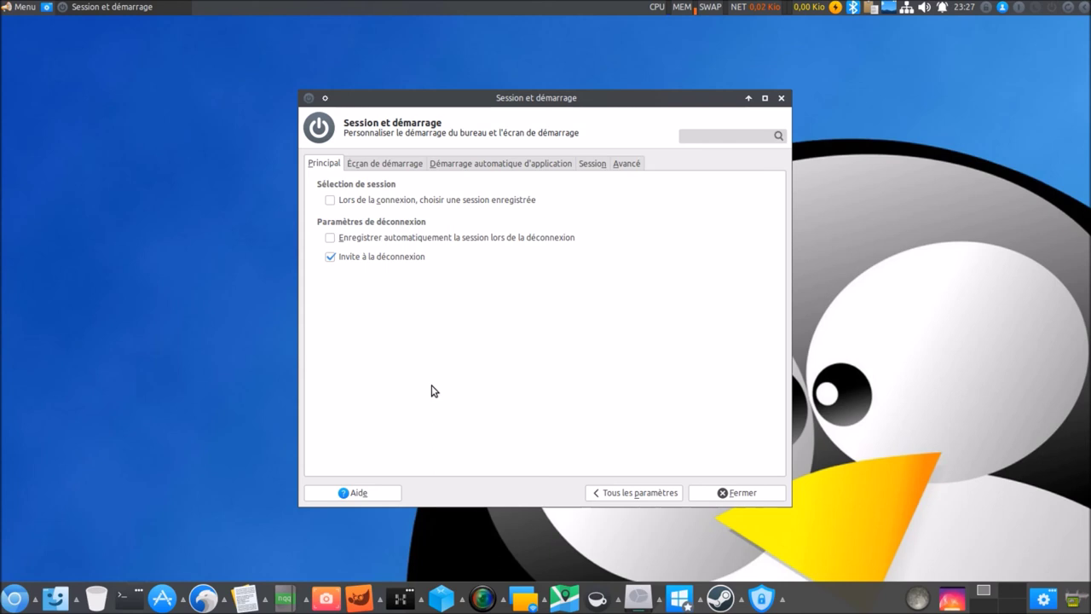
Look through the Principal, Session and Avancé tabs of Session et démarrage.
{"action": "left_click", "coordinate": [605, 164]}
{"action": "left_click", "coordinate": [622, 163]}
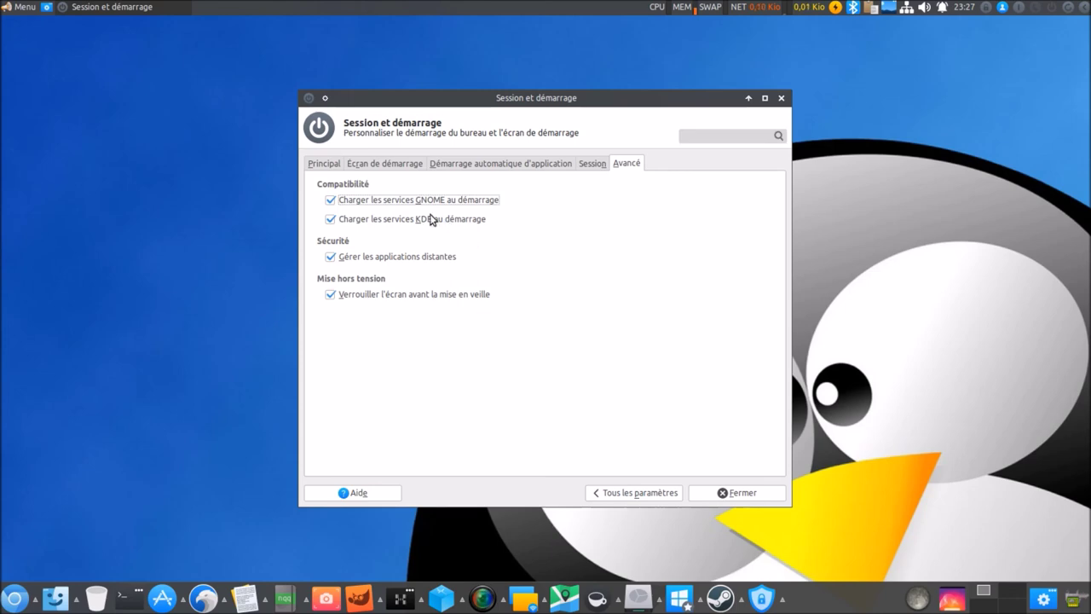
{"action": "left_click", "coordinate": [324, 164]}
{"action": "left_click", "coordinate": [467, 165]}
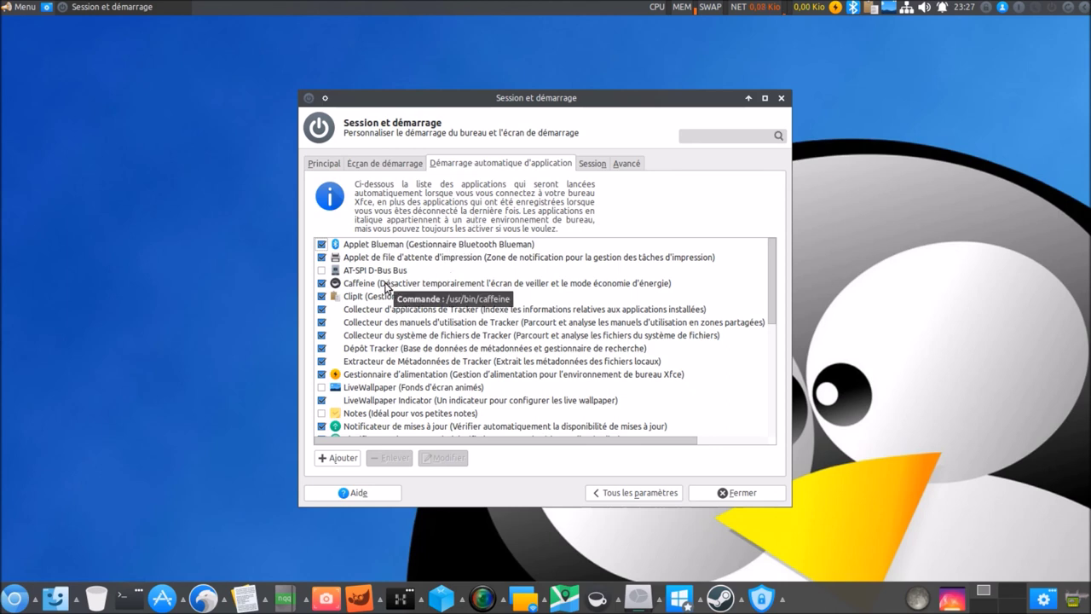
{"action": "left_click", "coordinate": [591, 163]}
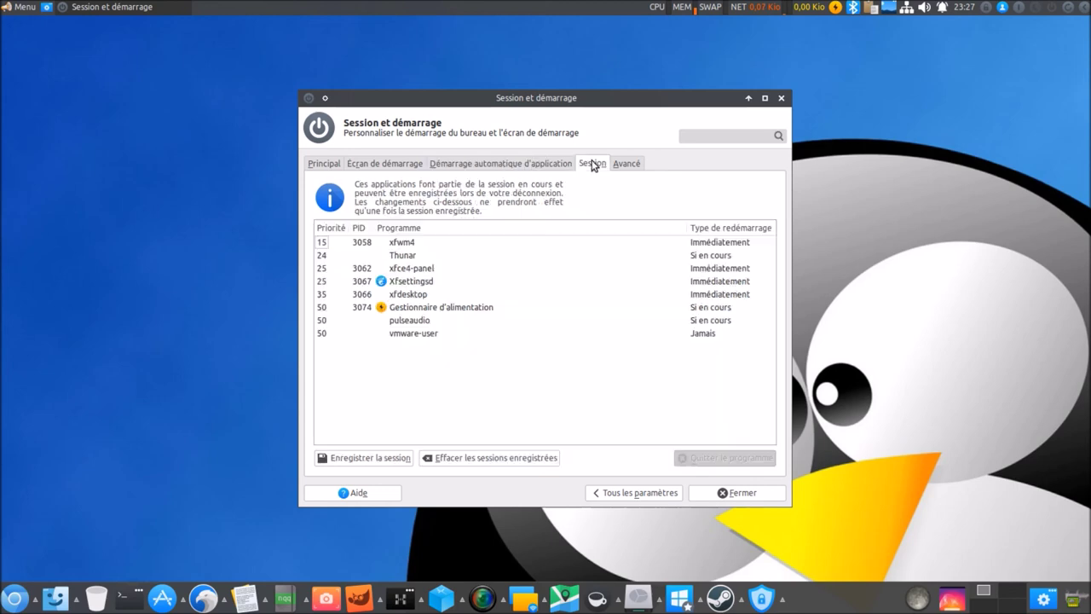
{"action": "left_click", "coordinate": [639, 164]}
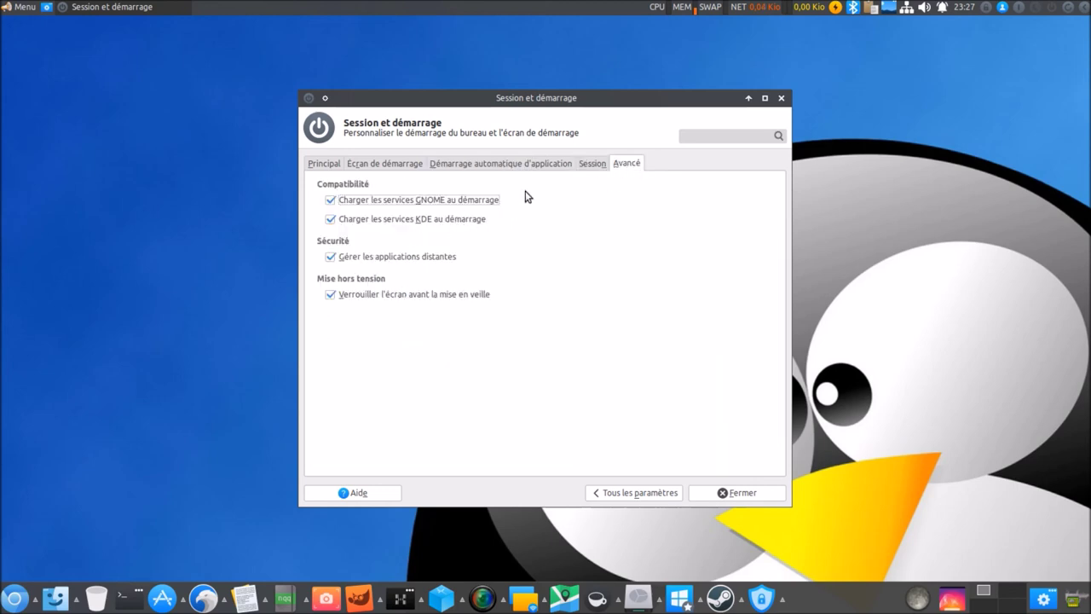
Review the autostart list, including Caffeine, Clipit and LiveWallpaper Indicator.
{"action": "left_click", "coordinate": [495, 163]}
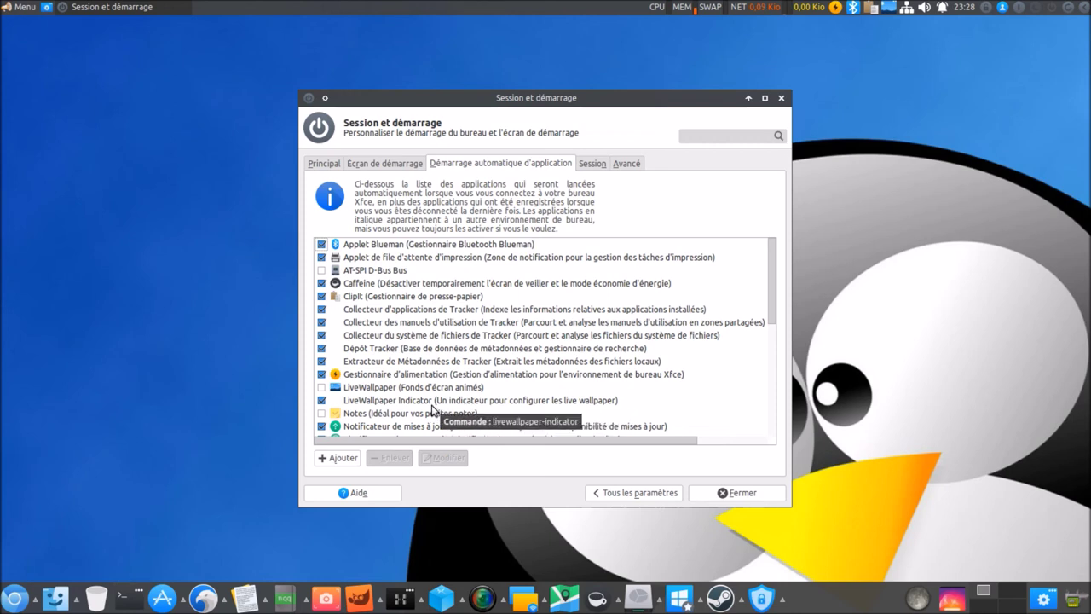
{"action": "scroll", "coordinate": [418, 408], "scroll_direction": "down", "scroll_amount": 1}
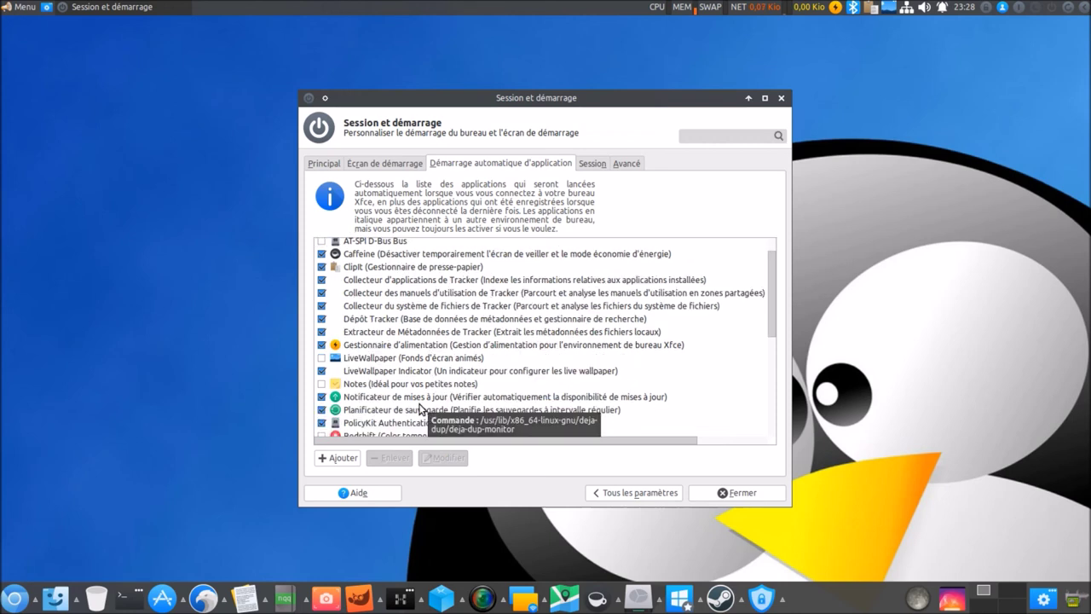
{"action": "scroll", "coordinate": [434, 400], "scroll_direction": "down", "scroll_amount": 1}
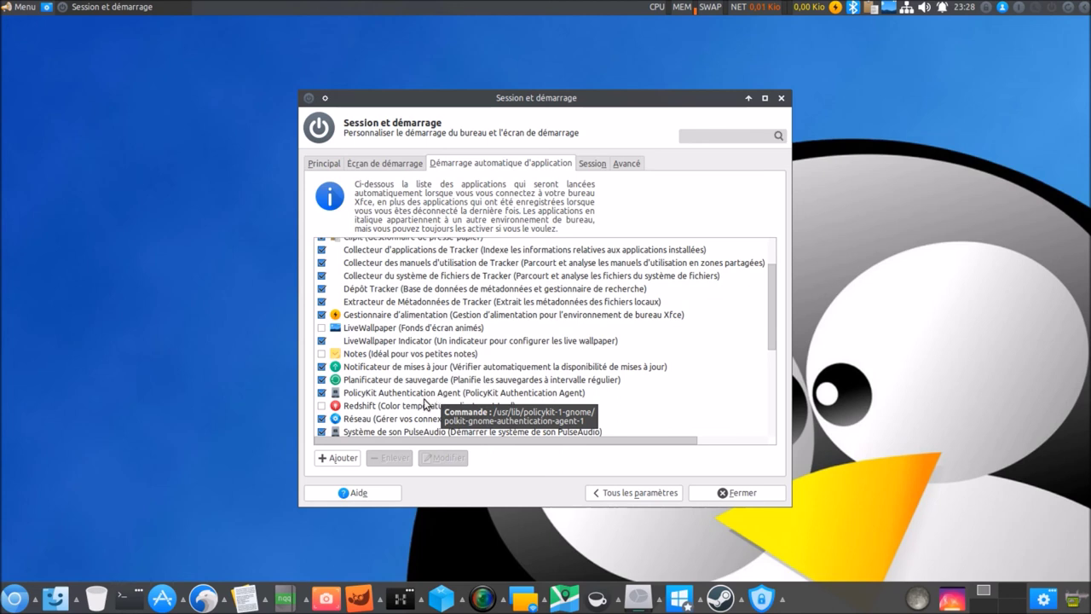
{"action": "scroll", "coordinate": [401, 409], "scroll_direction": "down", "scroll_amount": 1}
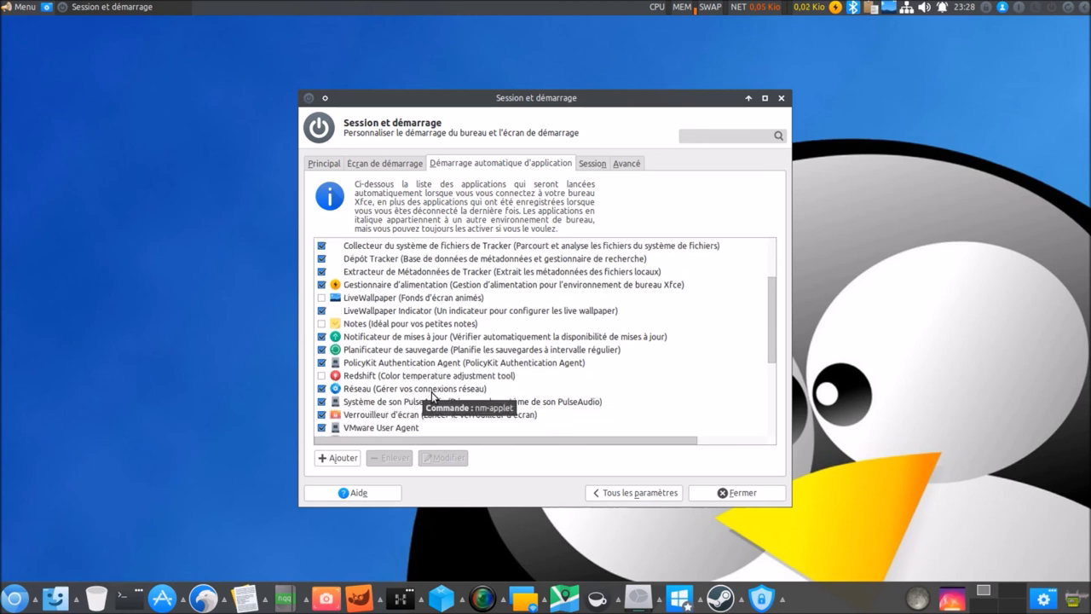
{"action": "scroll", "coordinate": [432, 394], "scroll_direction": "down", "scroll_amount": 1}
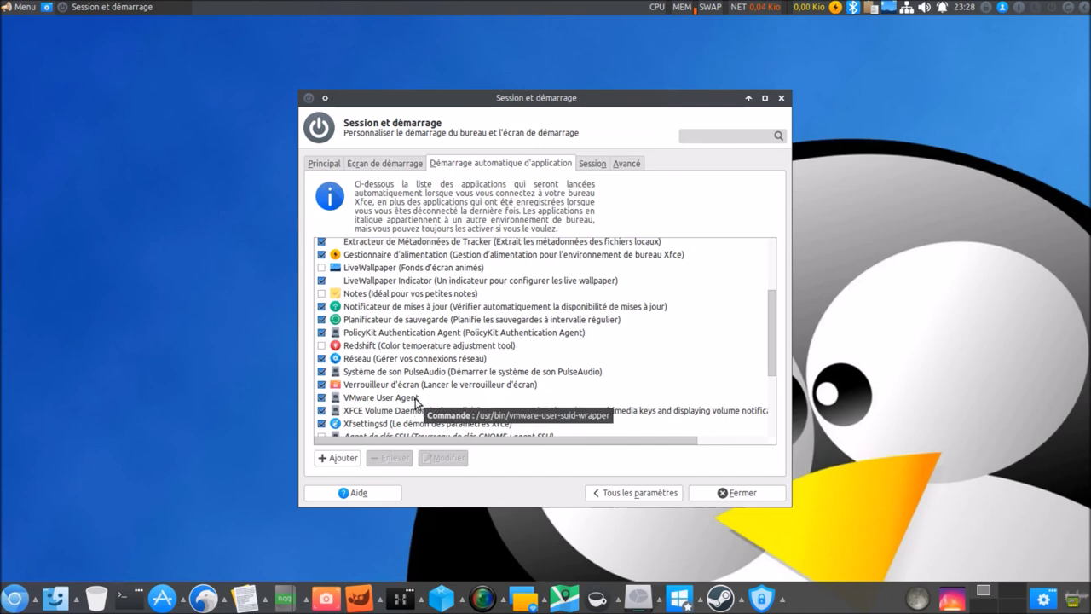
{"action": "scroll", "coordinate": [416, 399], "scroll_direction": "down", "scroll_amount": 1}
{"action": "scroll", "coordinate": [416, 379], "scroll_direction": "down", "scroll_amount": 2}
{"action": "scroll", "coordinate": [415, 372], "scroll_direction": "up", "scroll_amount": 7}
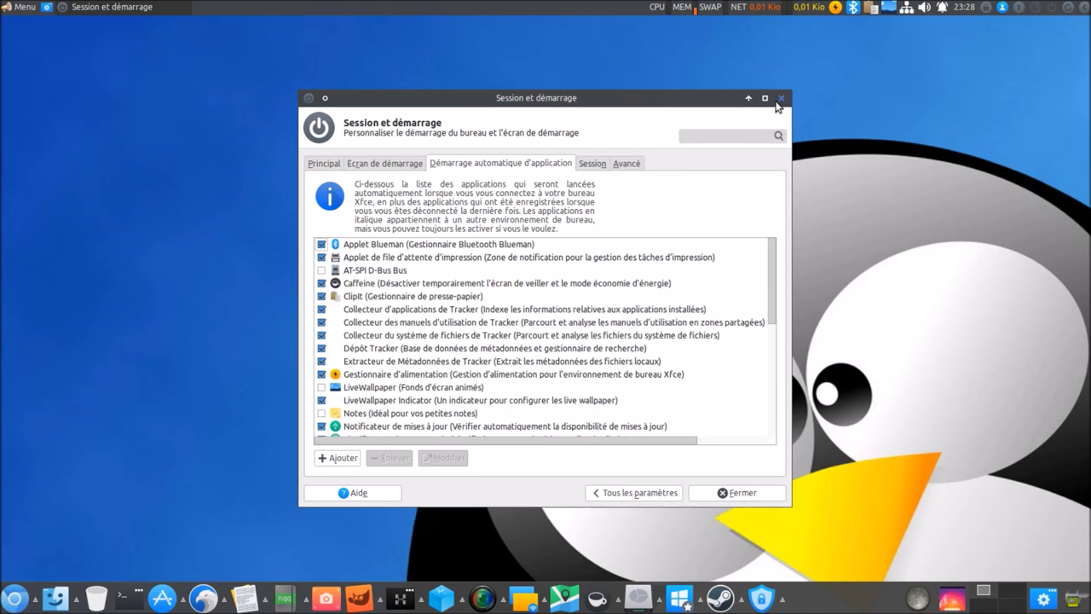
Close Session et démarrage and try the Circles, Galaxy and Gradient Clock live wallpapers.
{"action": "left_click", "coordinate": [780, 99]}
{"action": "left_click", "coordinate": [889, 7]}
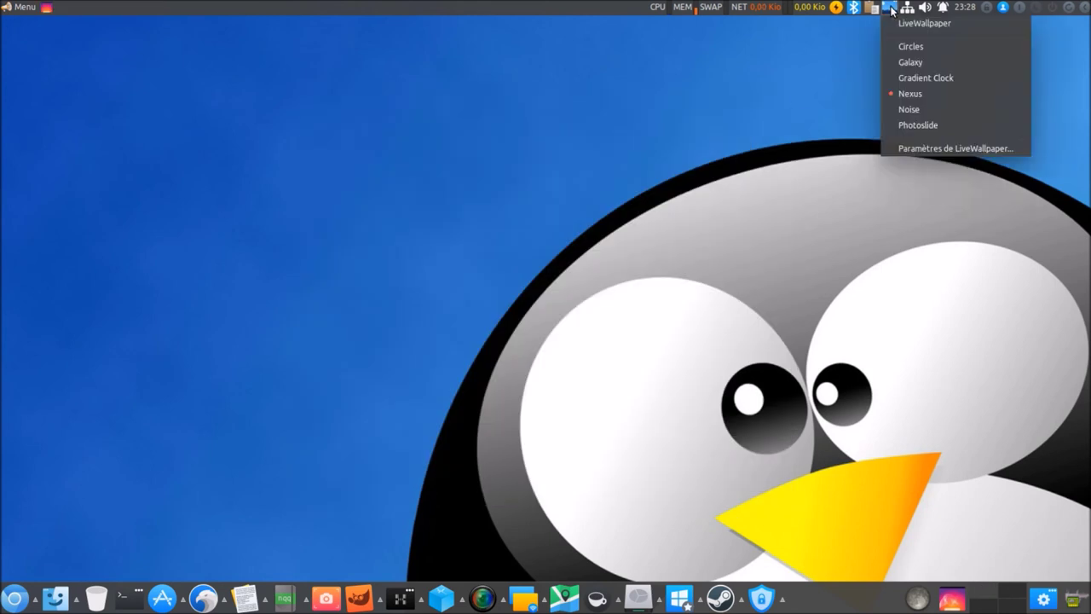
{"action": "left_click", "coordinate": [904, 46]}
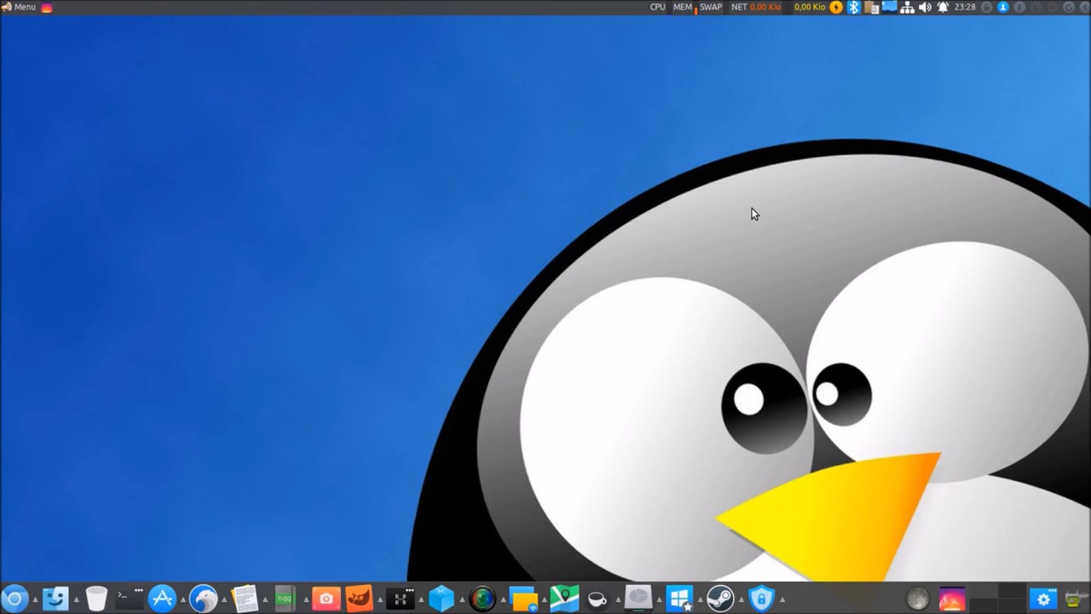
{"action": "left_click", "coordinate": [889, 7]}
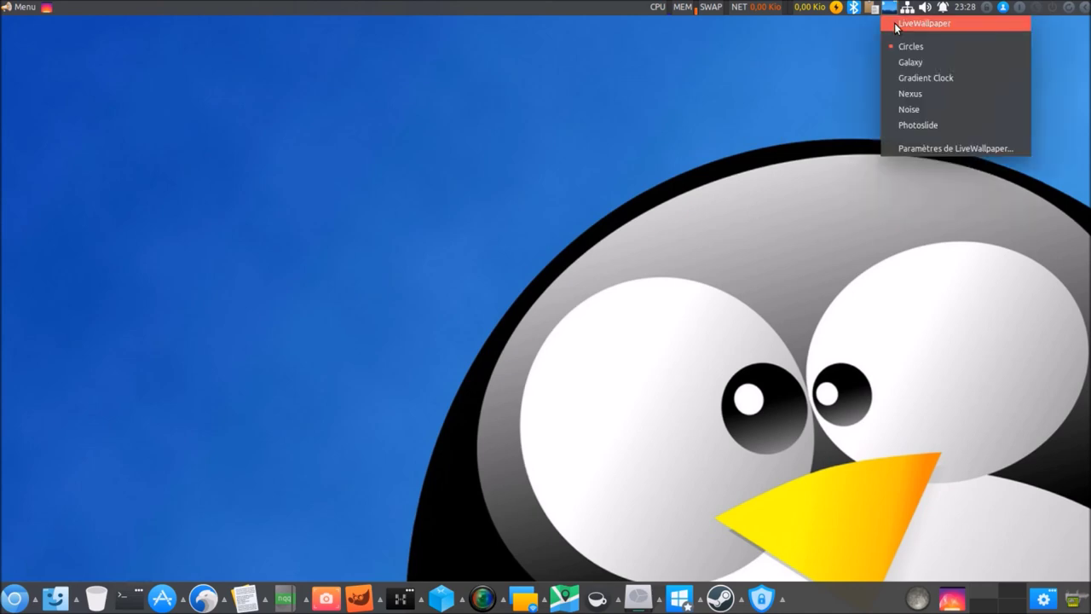
{"action": "left_click", "coordinate": [896, 23]}
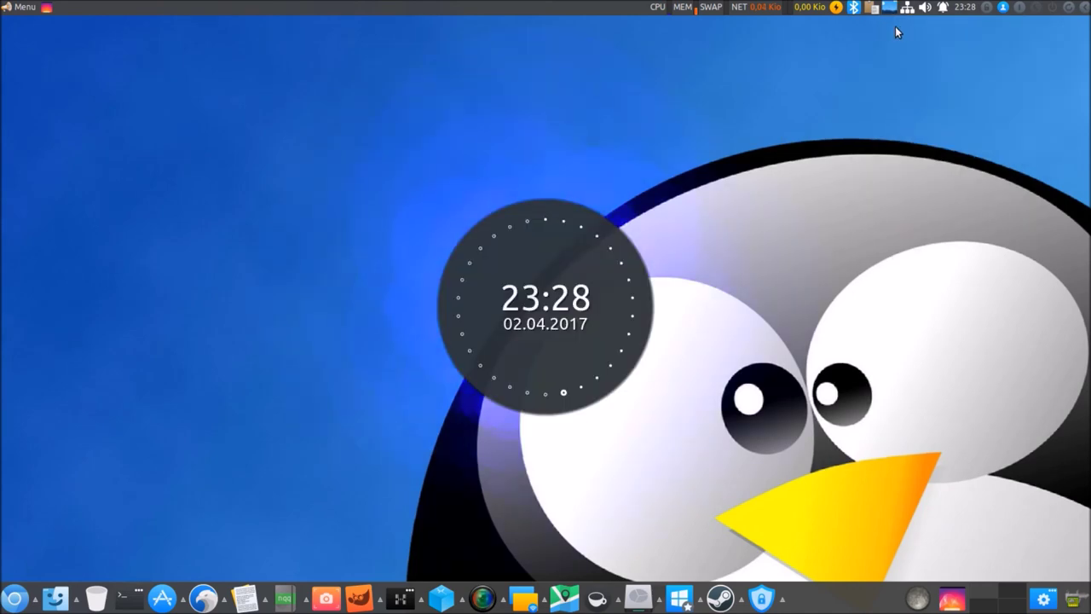
{"action": "left_click", "coordinate": [889, 8]}
{"action": "left_click", "coordinate": [910, 63]}
{"action": "left_click", "coordinate": [890, 7]}
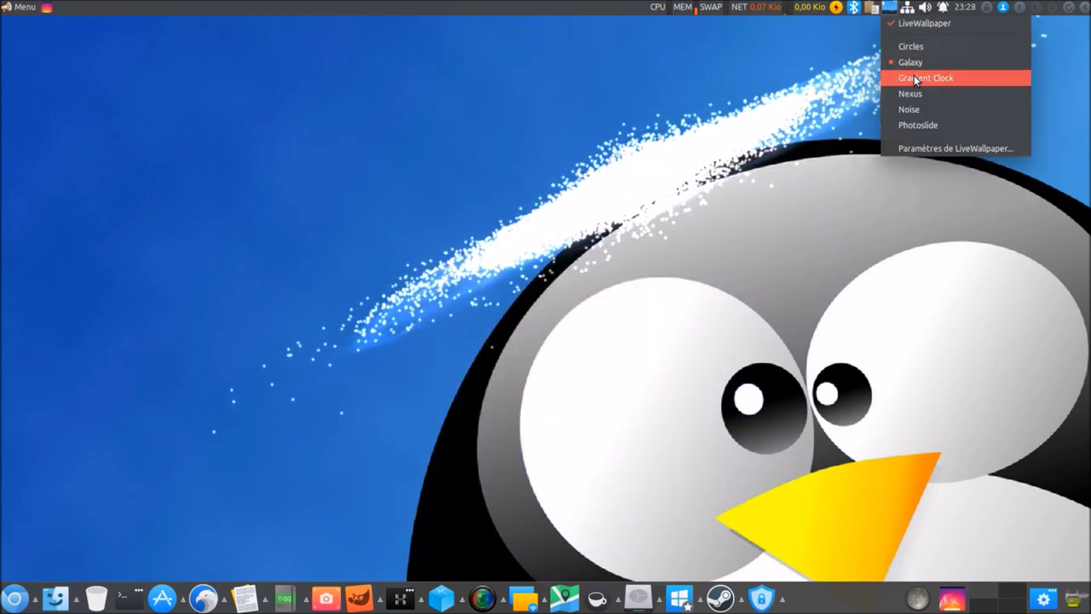
{"action": "left_click", "coordinate": [913, 77]}
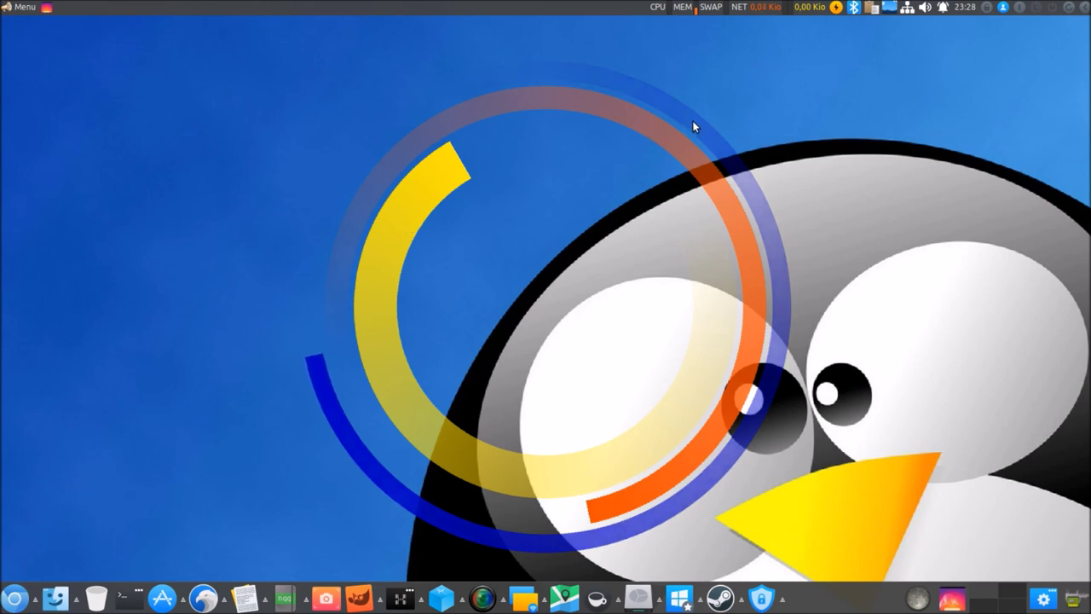
Try the Nexus, Noise and Photoslide wallpapers, return to Nexus, then turn LiveWallpaper off.
{"action": "left_click", "coordinate": [890, 8]}
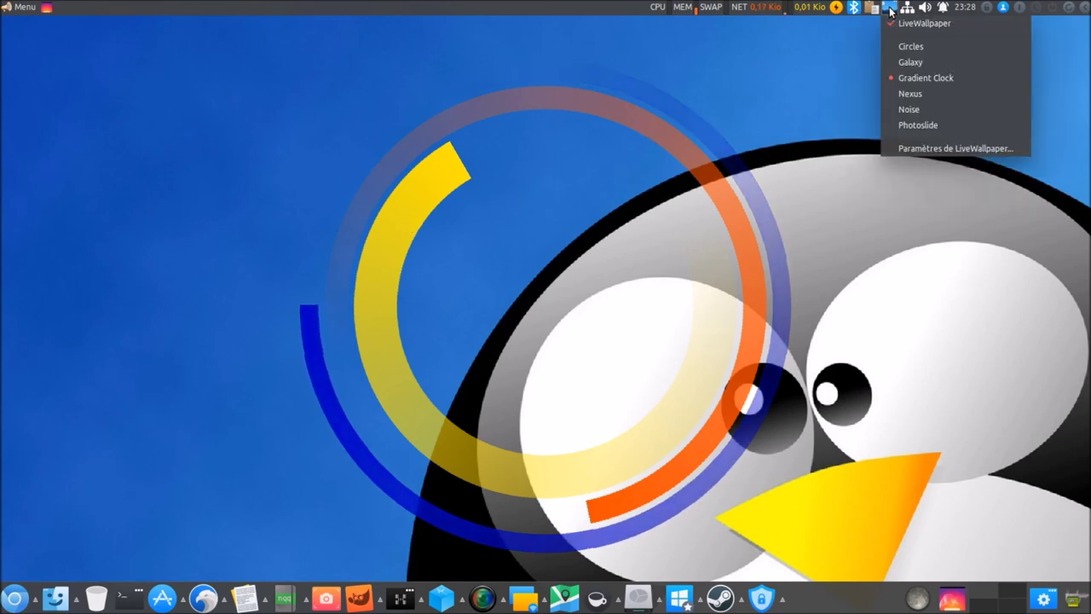
{"action": "left_click", "coordinate": [911, 93]}
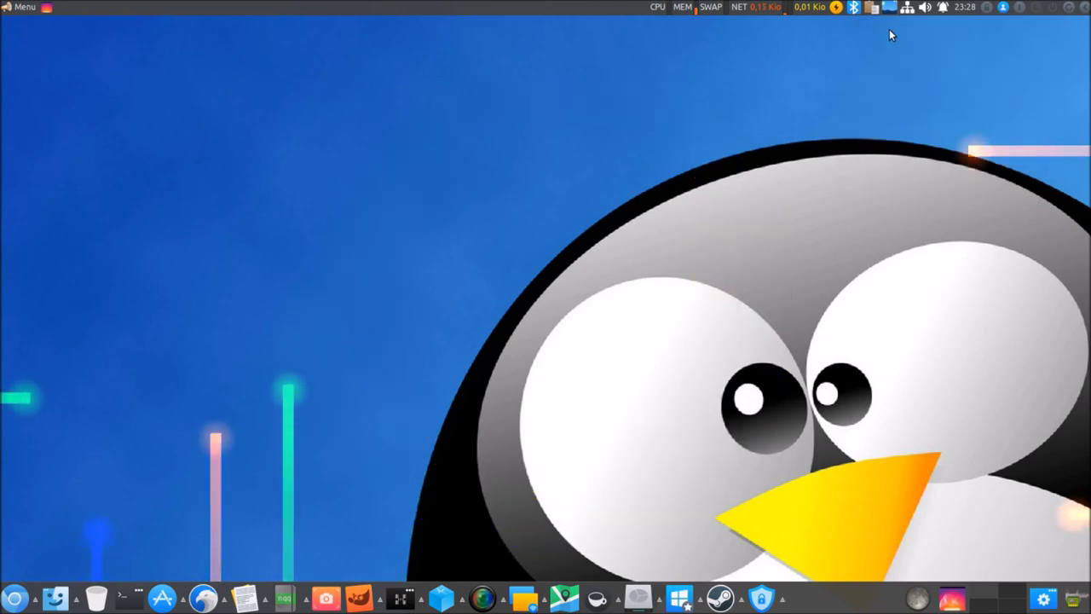
{"action": "left_click", "coordinate": [889, 8]}
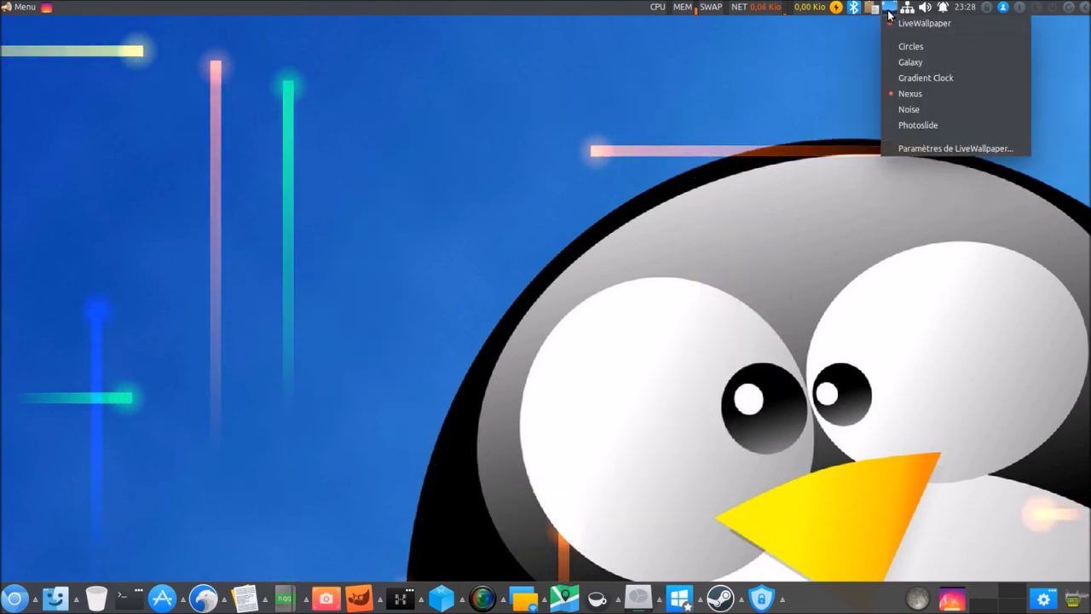
{"action": "left_click", "coordinate": [920, 106]}
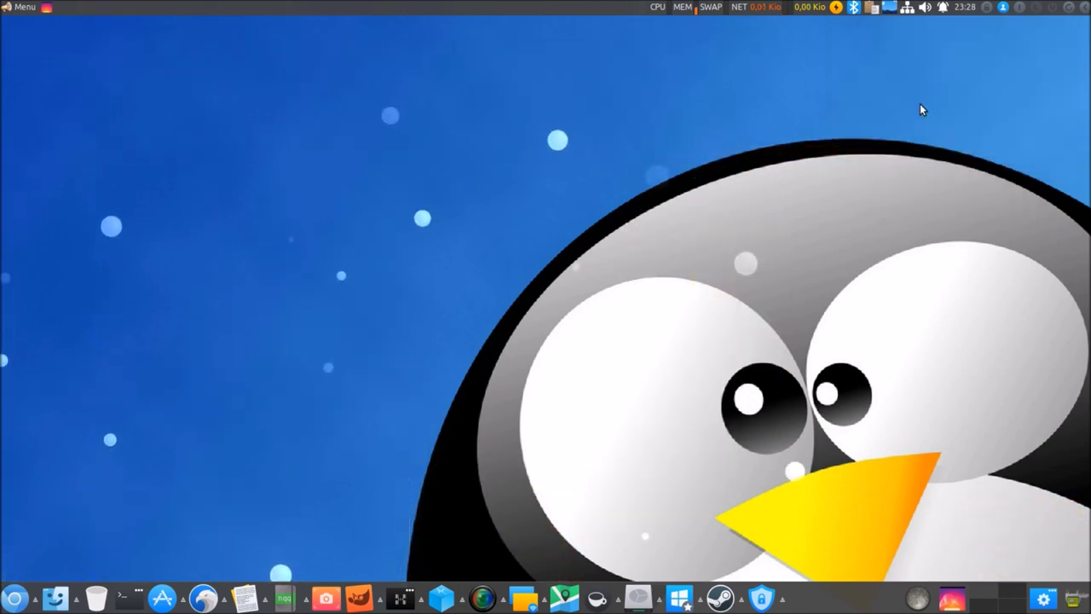
{"action": "left_click", "coordinate": [889, 8]}
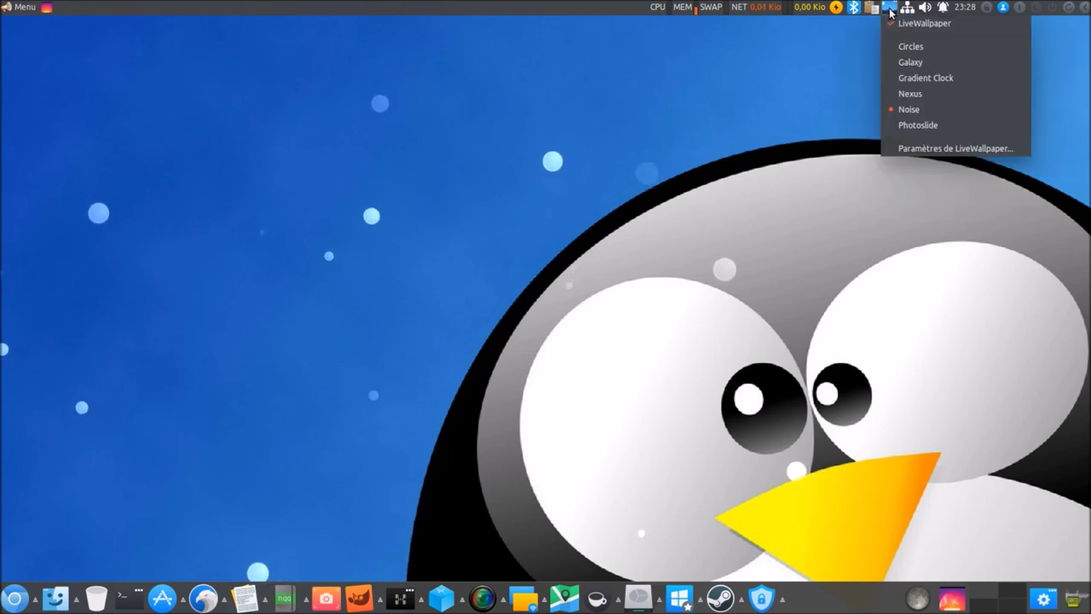
{"action": "left_click", "coordinate": [963, 124]}
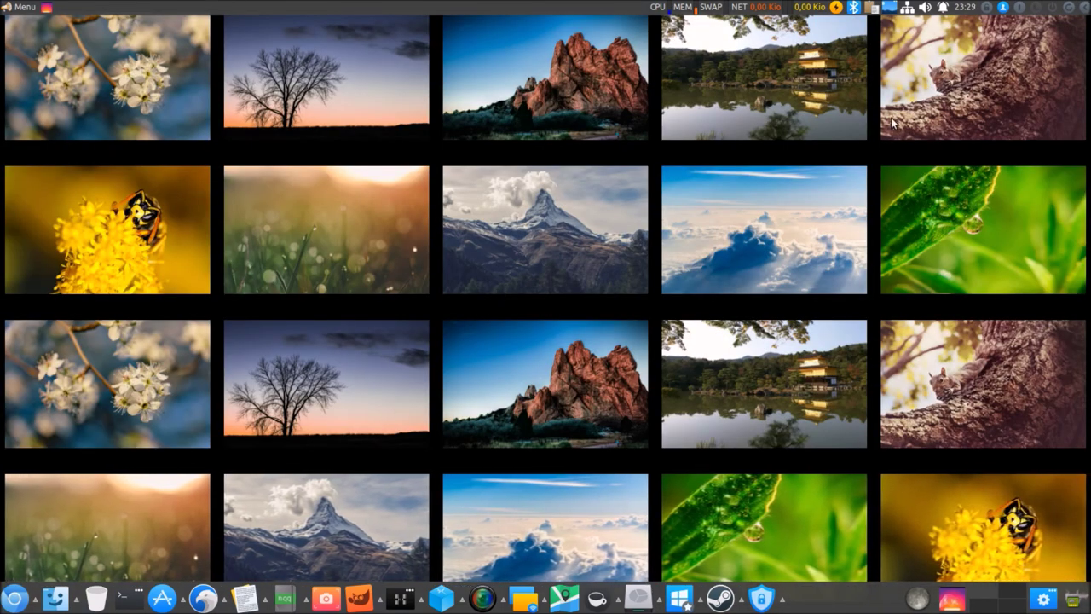
{"action": "left_click", "coordinate": [891, 9]}
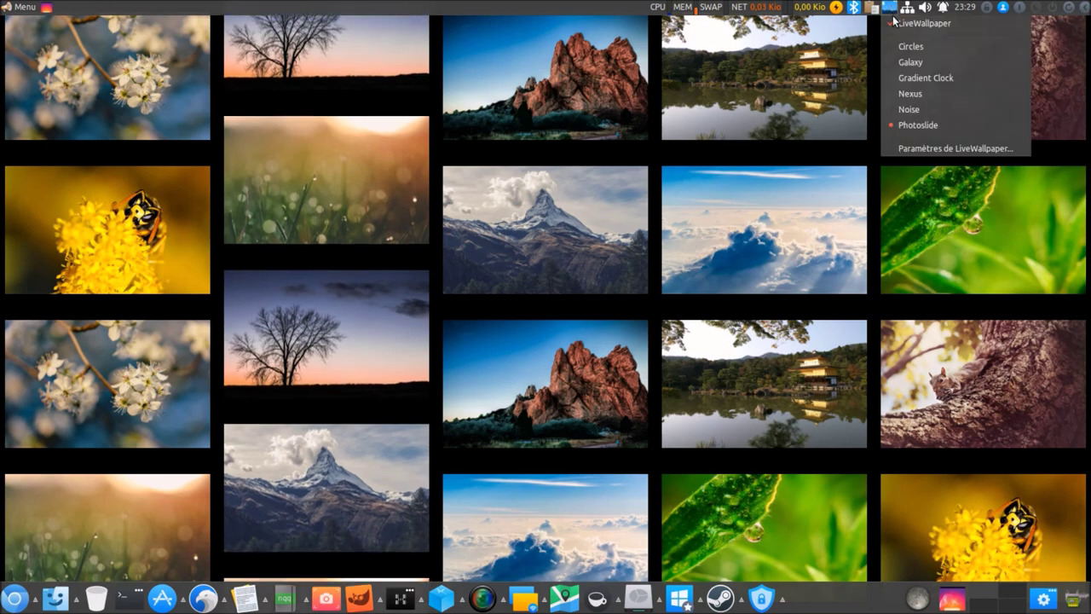
{"action": "left_click", "coordinate": [913, 77]}
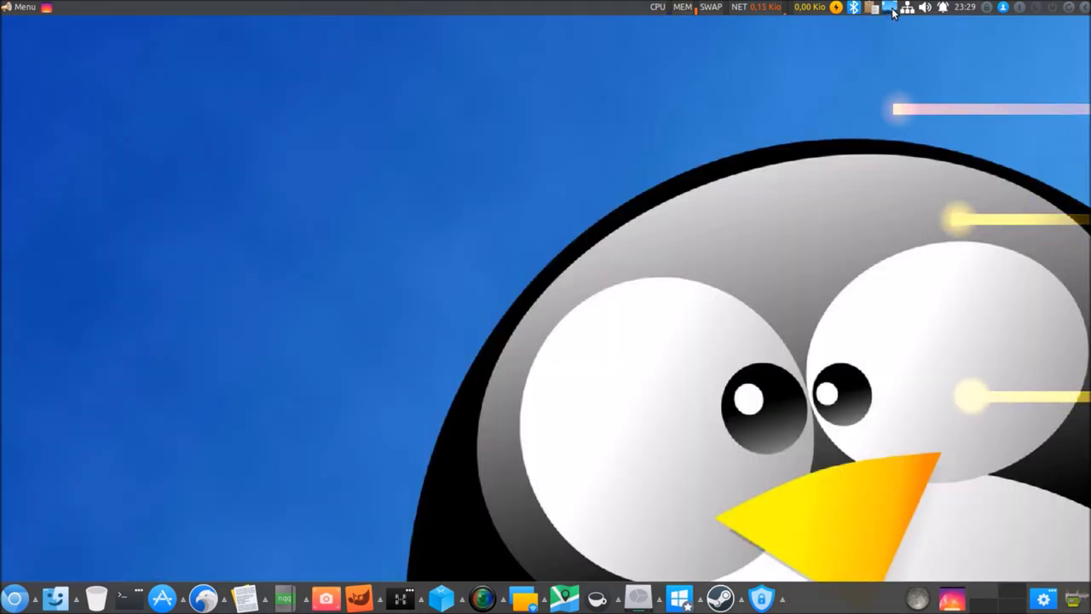
{"action": "left_click", "coordinate": [891, 8]}
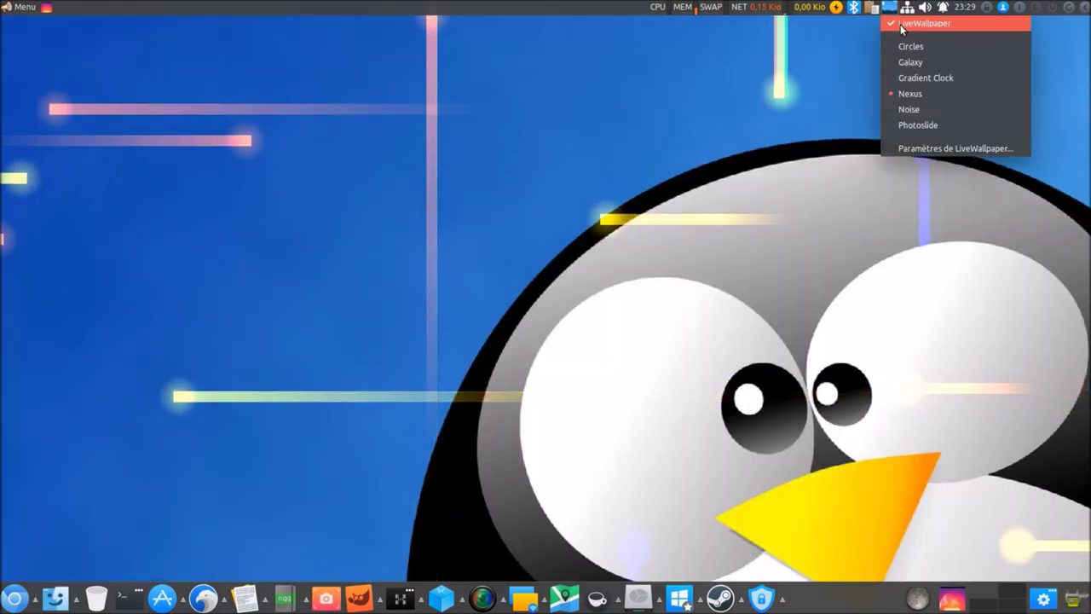
{"action": "left_click", "coordinate": [904, 25]}
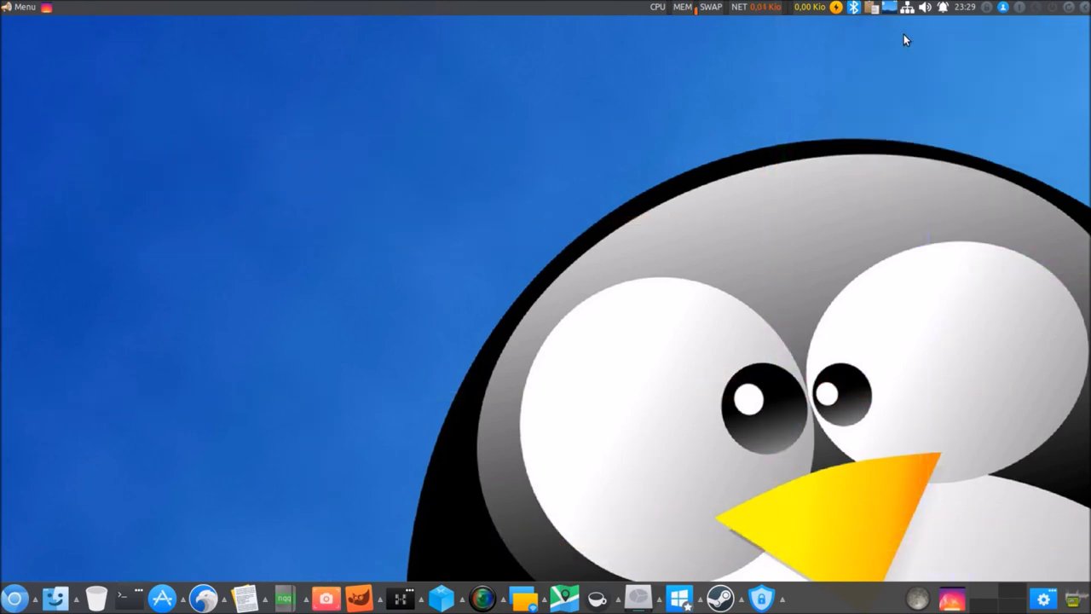
Log out and back in, then request a system restart from the top panel.
{"action": "left_click", "coordinate": [1084, 8]}
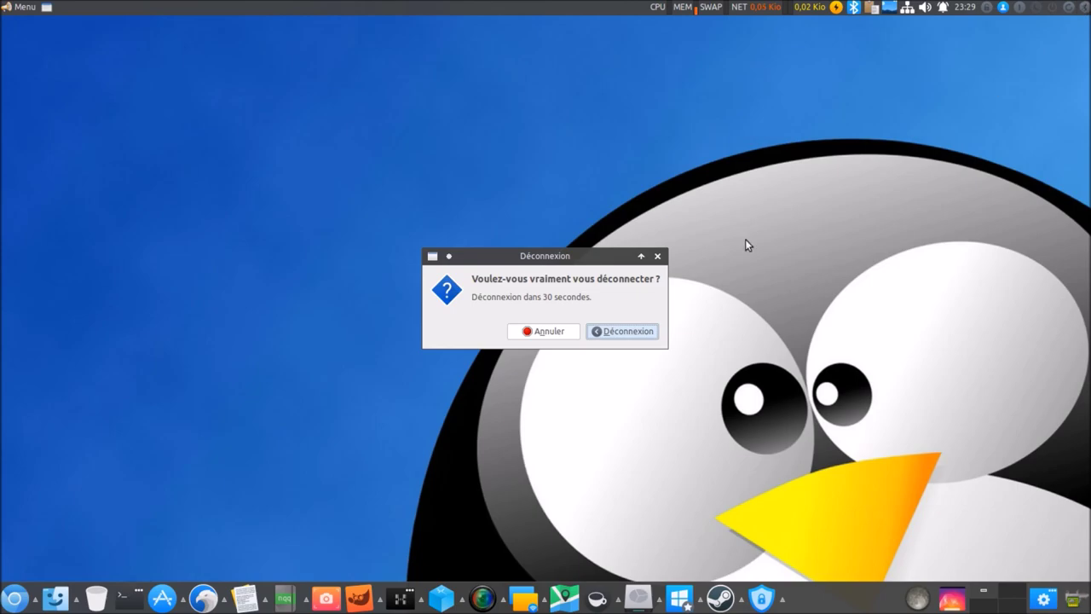
{"action": "left_click", "coordinate": [641, 332]}
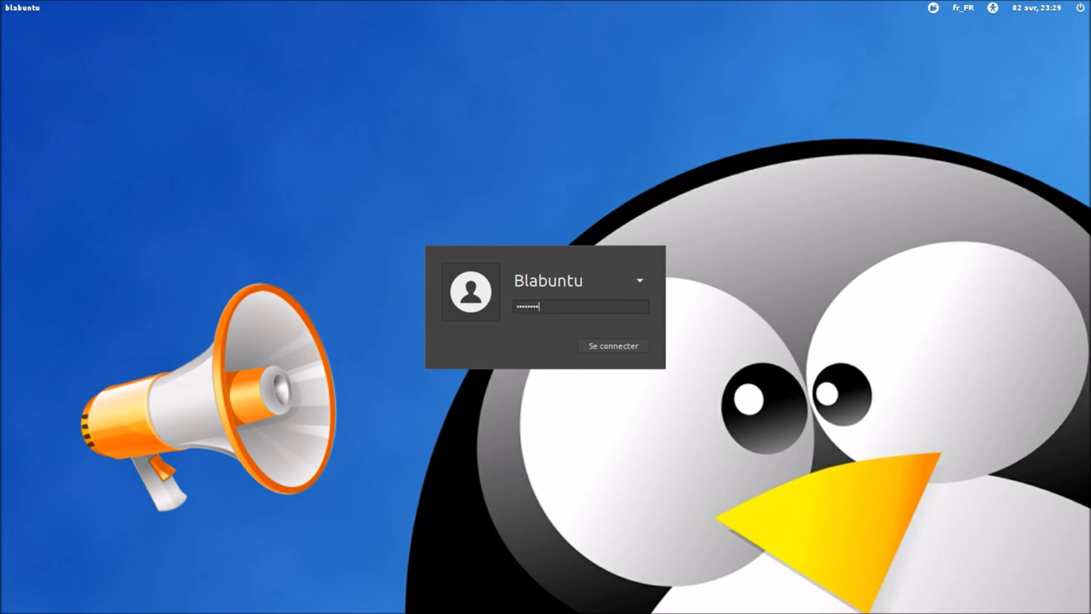
{"action": "key", "text": "Return"}
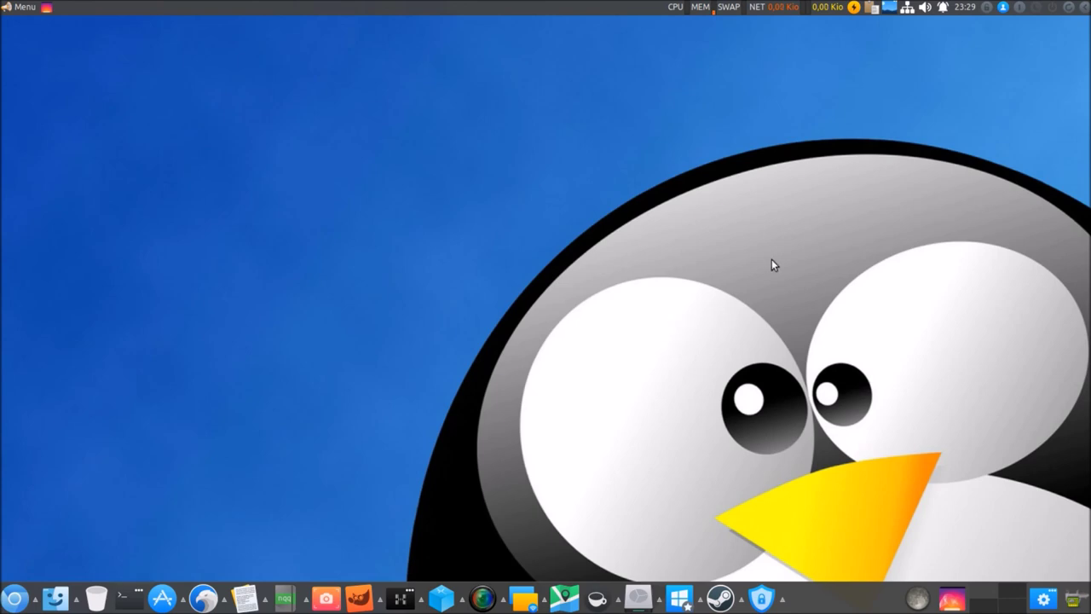
{"action": "left_click", "coordinate": [1070, 8]}
Confirm Redémarrer, boot from the GRUB menu, and log in with the account password.
{"action": "left_click", "coordinate": [645, 333]}
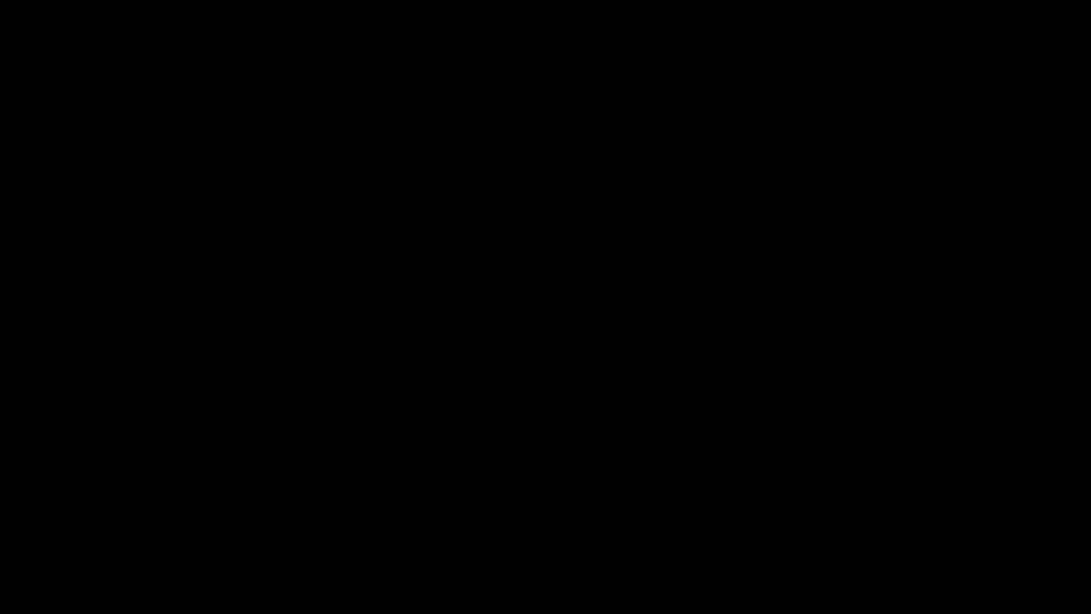
{"action": "key", "text": "Return"}
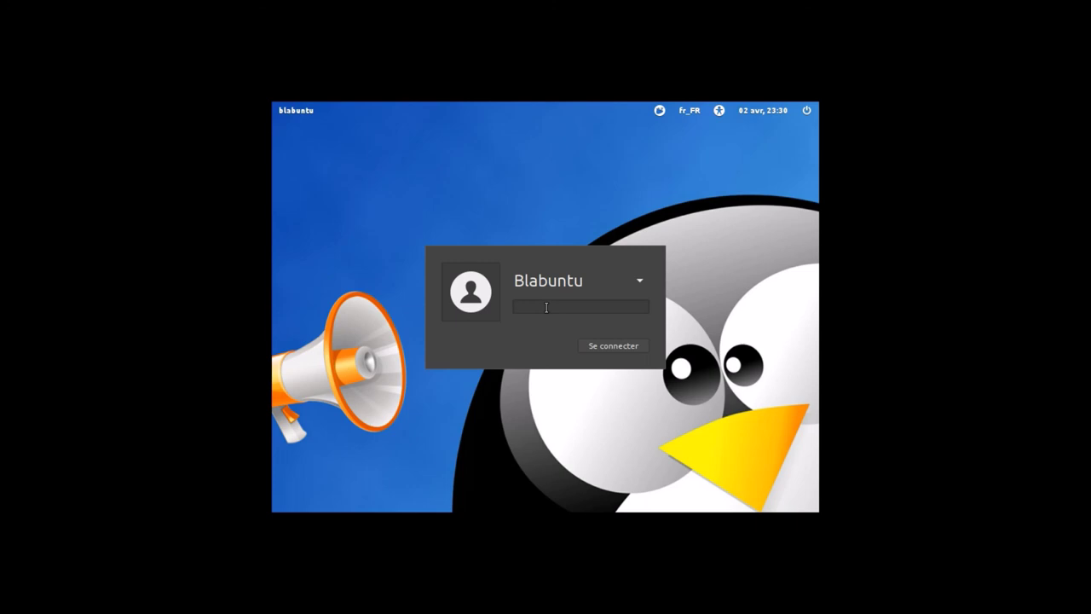
{"action": "type", "text": "••••••"}
{"action": "key", "text": "Return"}
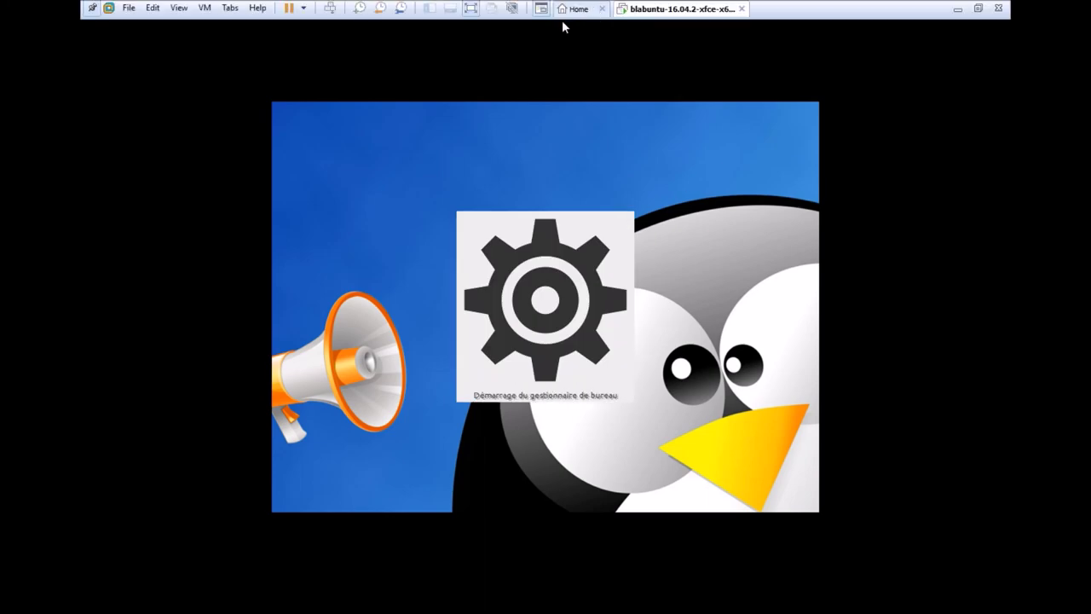
Show the Blabuntu VM full screen in VMware Exclusive Mode with the toolbar hidden.
{"action": "left_click", "coordinate": [478, 12]}
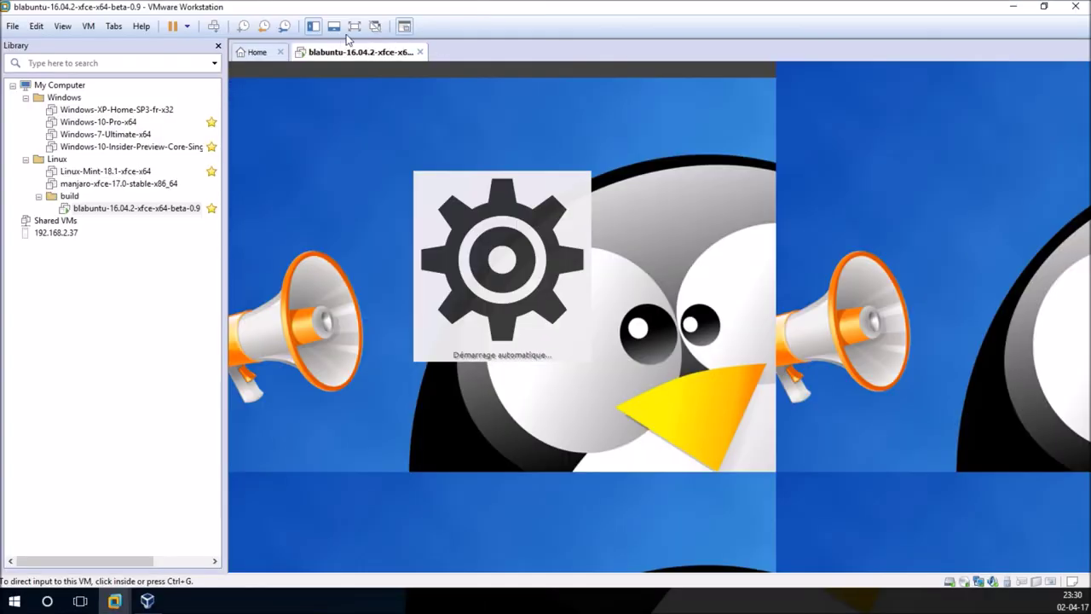
{"action": "left_click", "coordinate": [354, 26]}
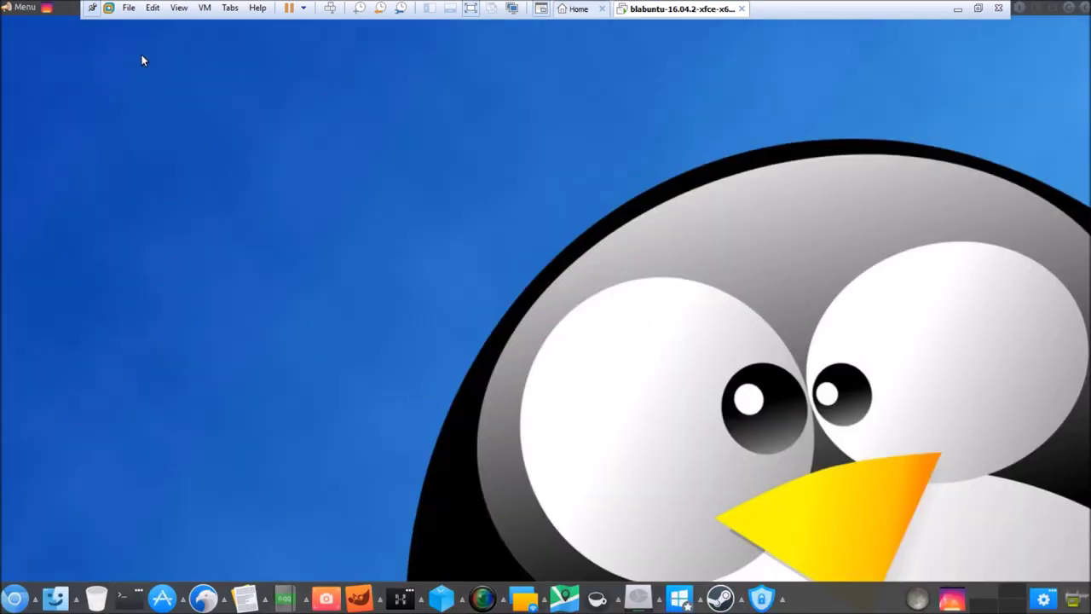
{"action": "left_click", "coordinate": [179, 7]}
{"action": "left_click", "coordinate": [189, 40]}
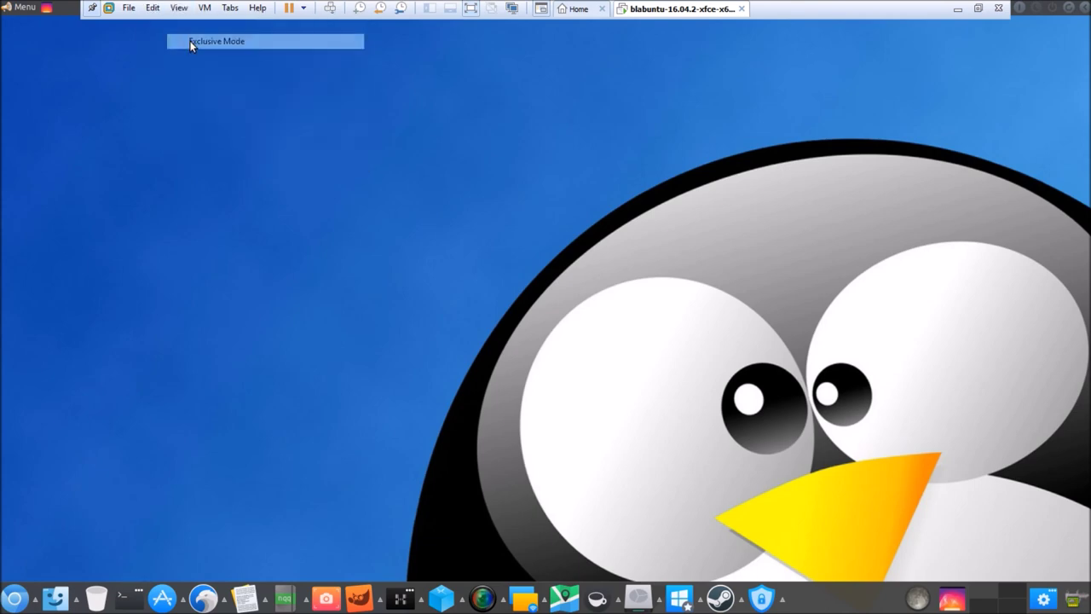
Launch bblTerminal with htop from the dock, centre its window to check uptime, then close it.
{"action": "left_click", "coordinate": [400, 599]}
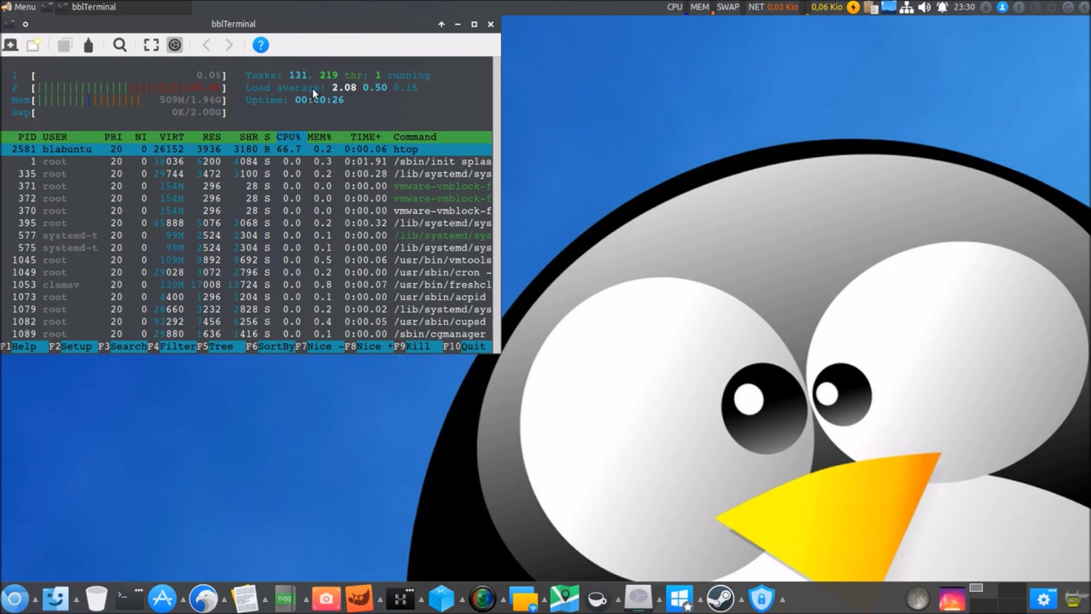
{"action": "left_click_drag", "start_coordinate": [329, 24], "coordinate": [735, 138]}
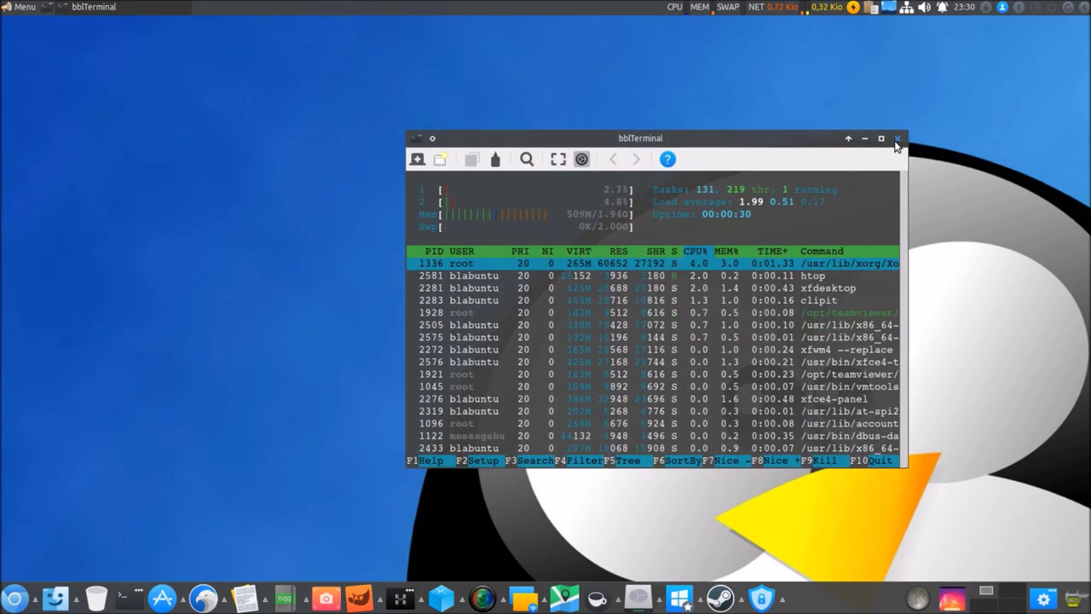
{"action": "left_click", "coordinate": [897, 139]}
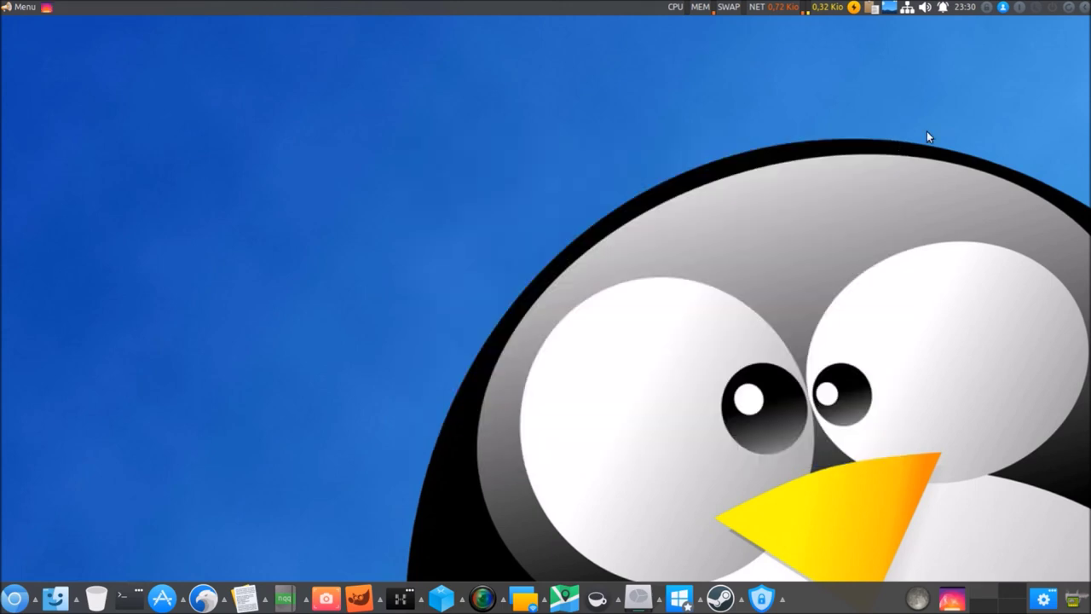
Log out via Déconnexion, then choose Éteindre from the login screen's power menu.
{"action": "left_click", "coordinate": [1082, 15]}
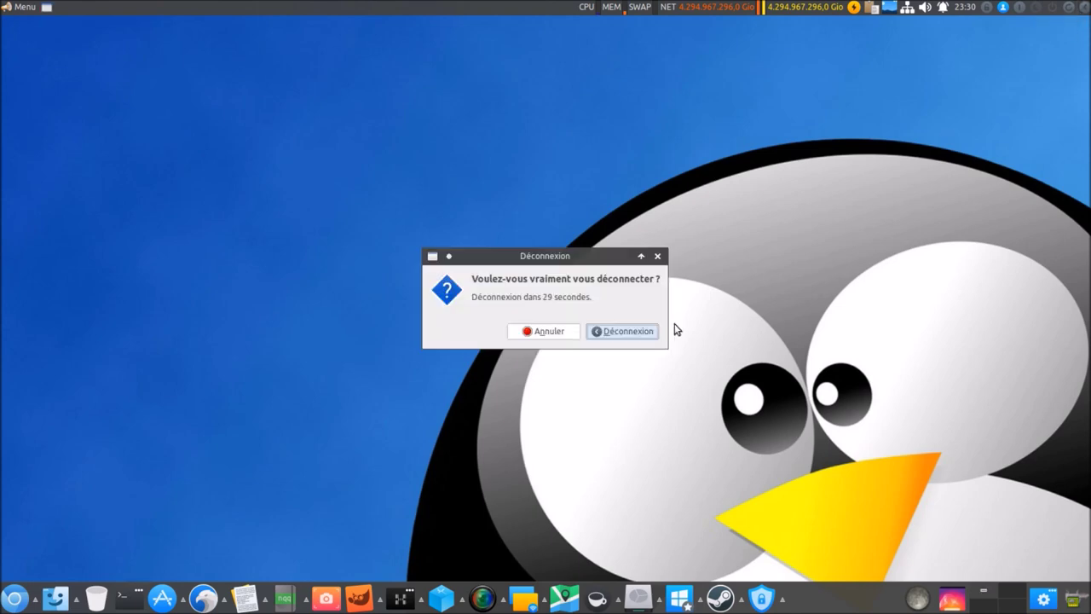
{"action": "left_click", "coordinate": [634, 333]}
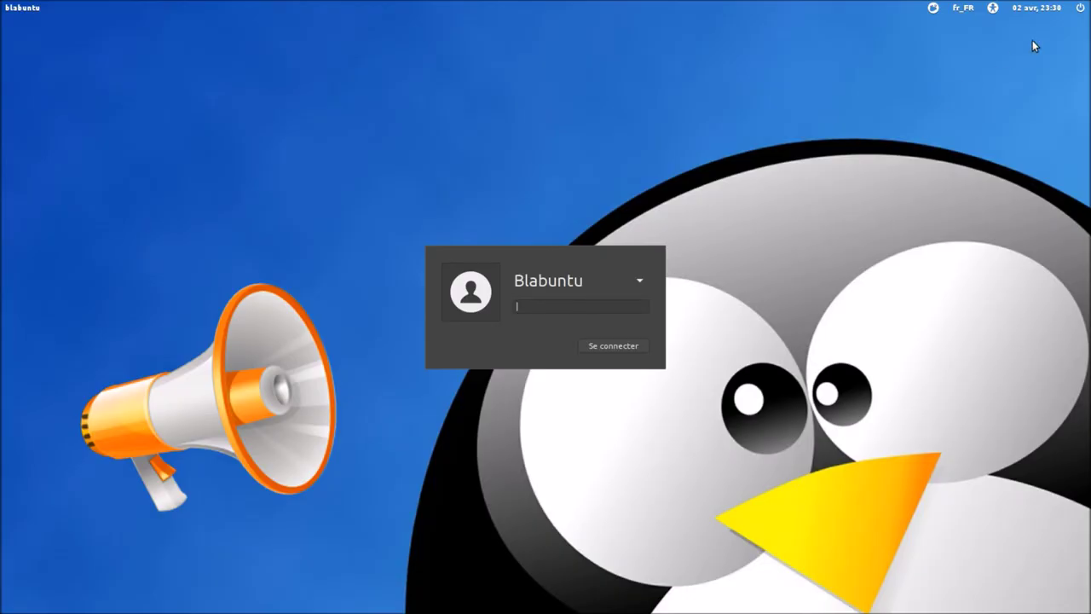
{"action": "left_click", "coordinate": [1081, 9]}
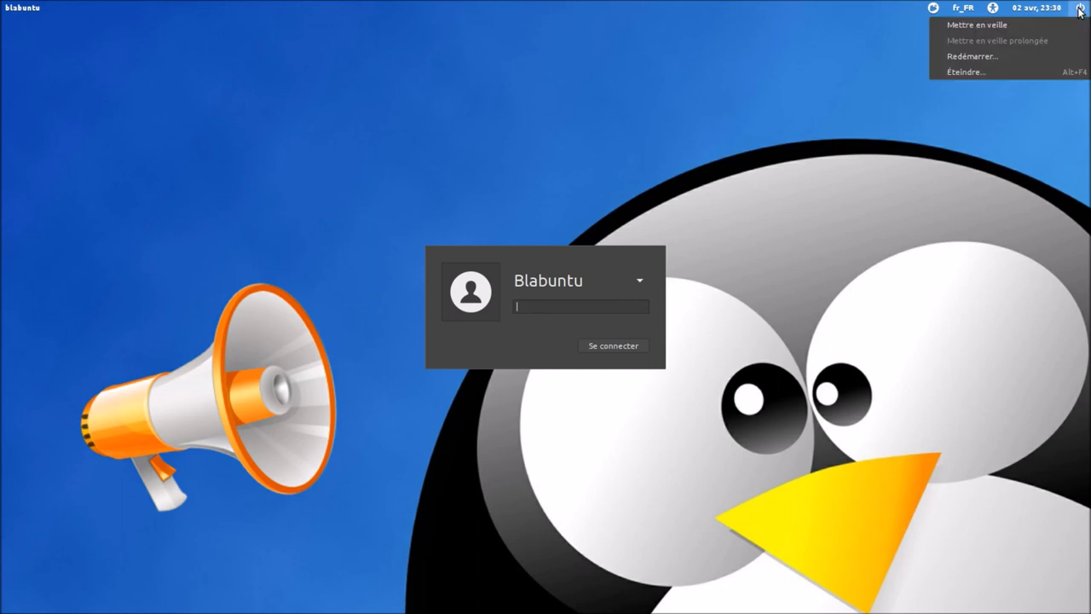
{"action": "left_click", "coordinate": [985, 71]}
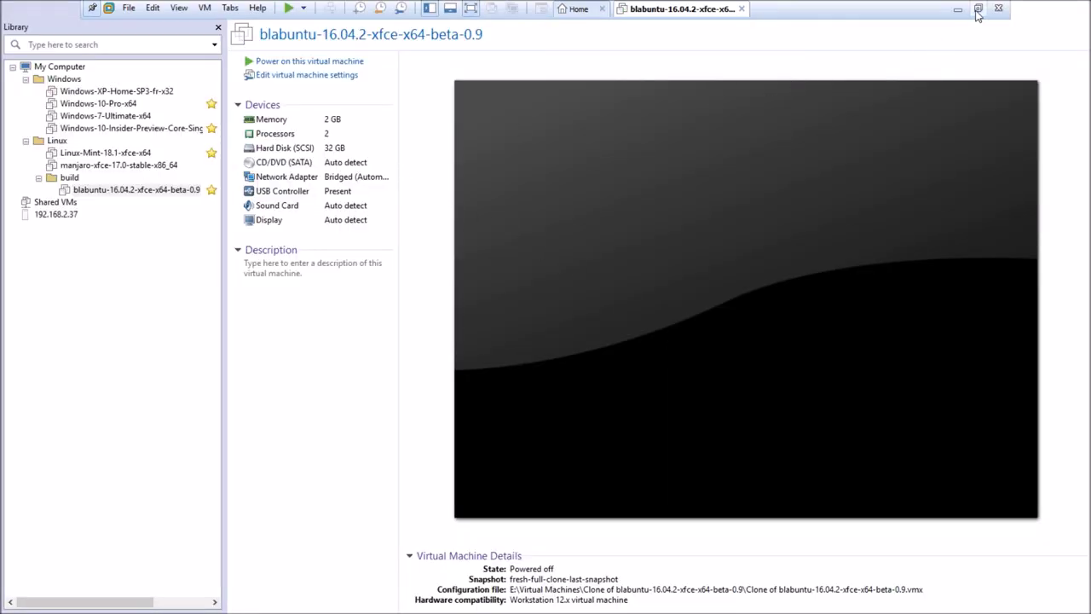
Exit VMware Workstation and start the blabuntu VM in VirtualBox.
{"action": "left_click", "coordinate": [978, 8]}
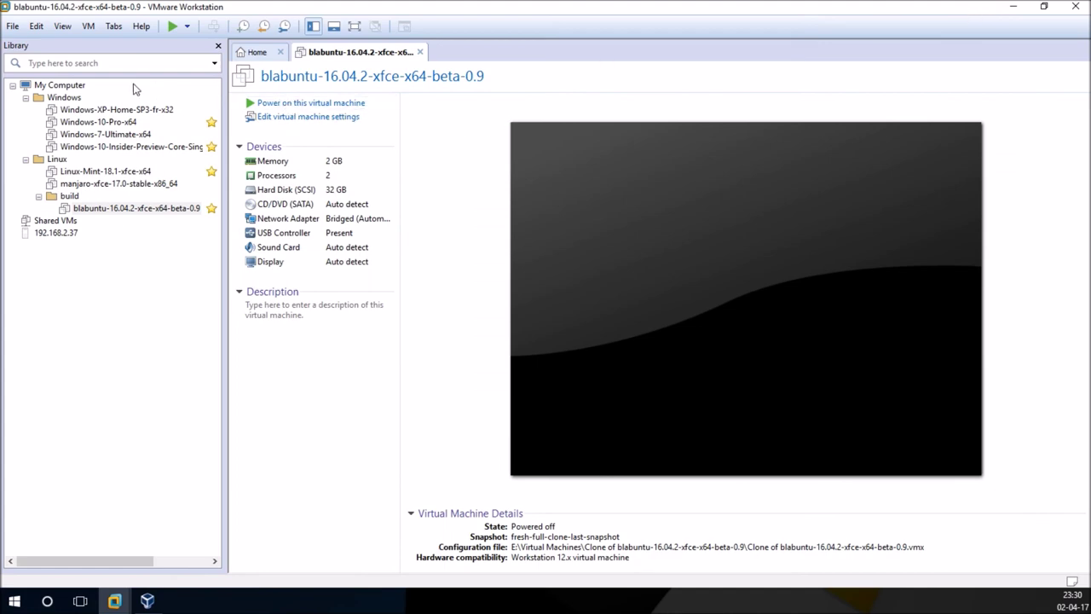
{"action": "left_click", "coordinate": [1076, 6]}
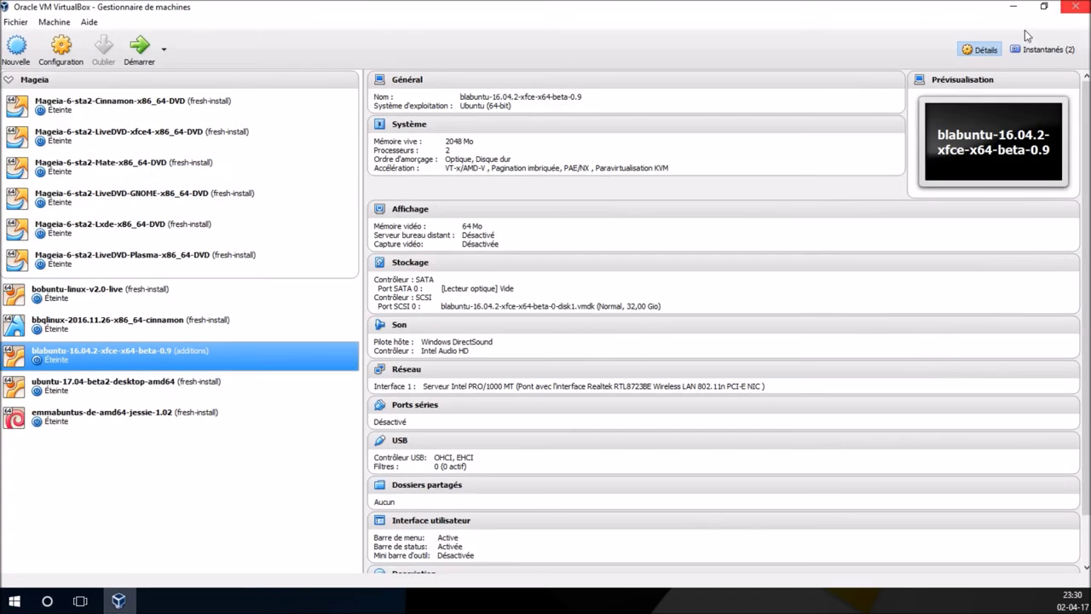
{"action": "left_click", "coordinate": [140, 46]}
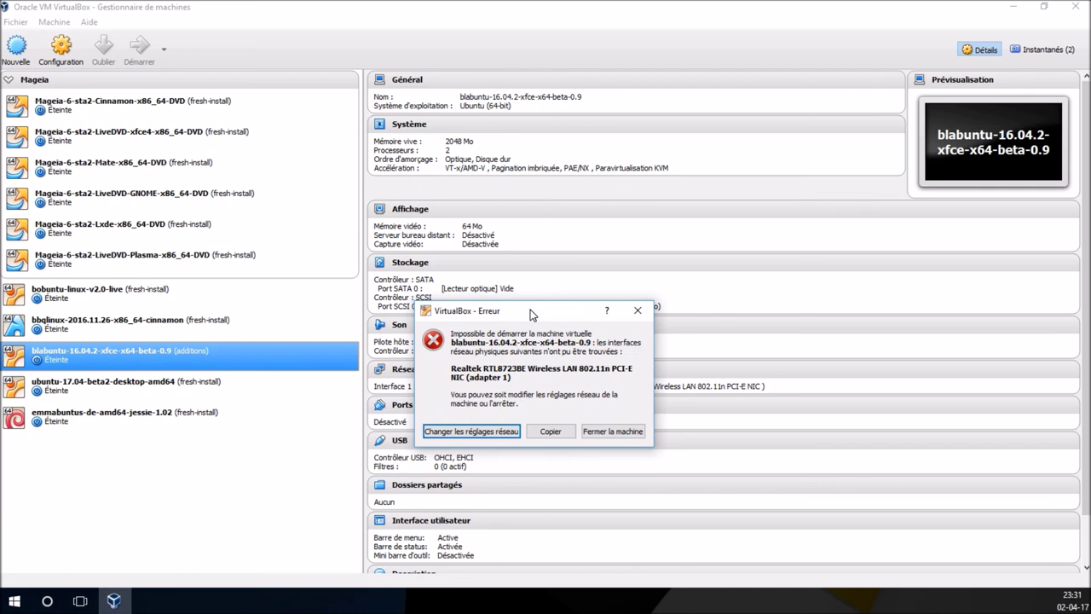
Bridge the VM's network to the Realtek PCIe GBE Family Controller and confirm with OK.
{"action": "left_click", "coordinate": [478, 435]}
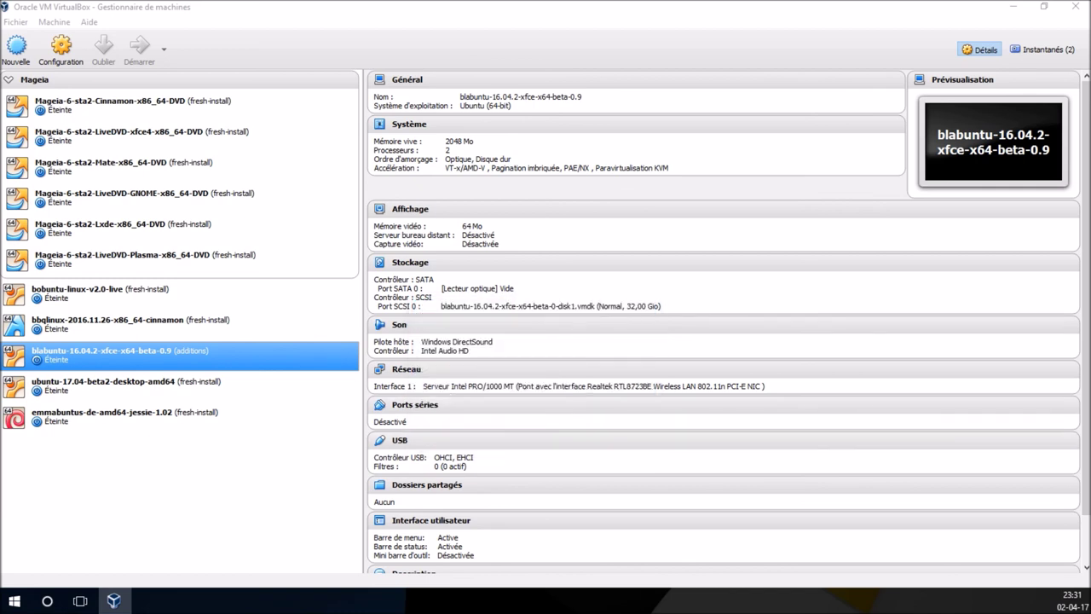
{"action": "left_click", "coordinate": [657, 315]}
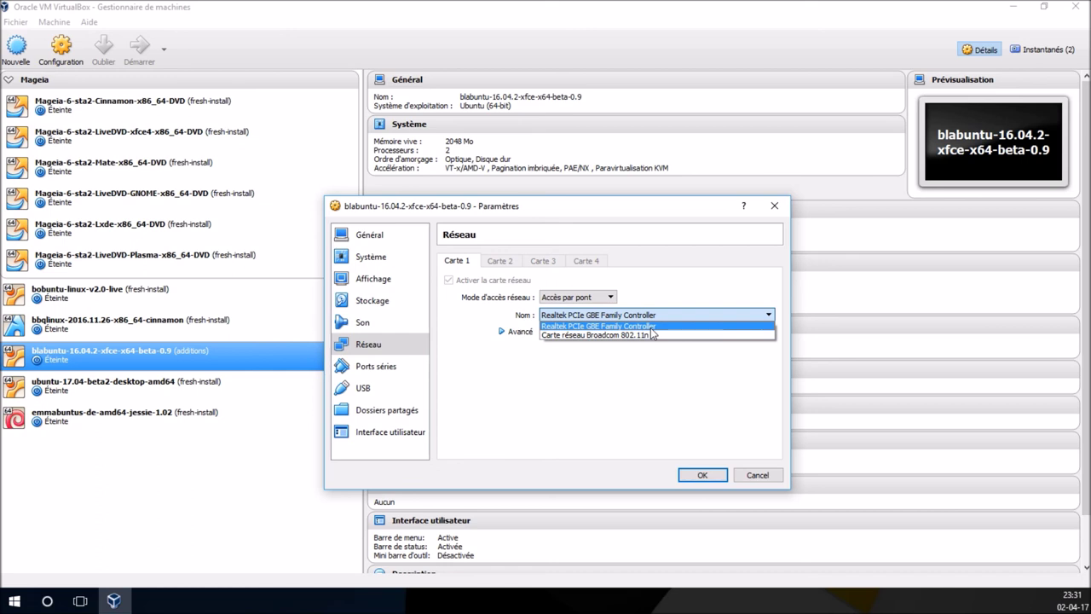
{"action": "left_click", "coordinate": [652, 328]}
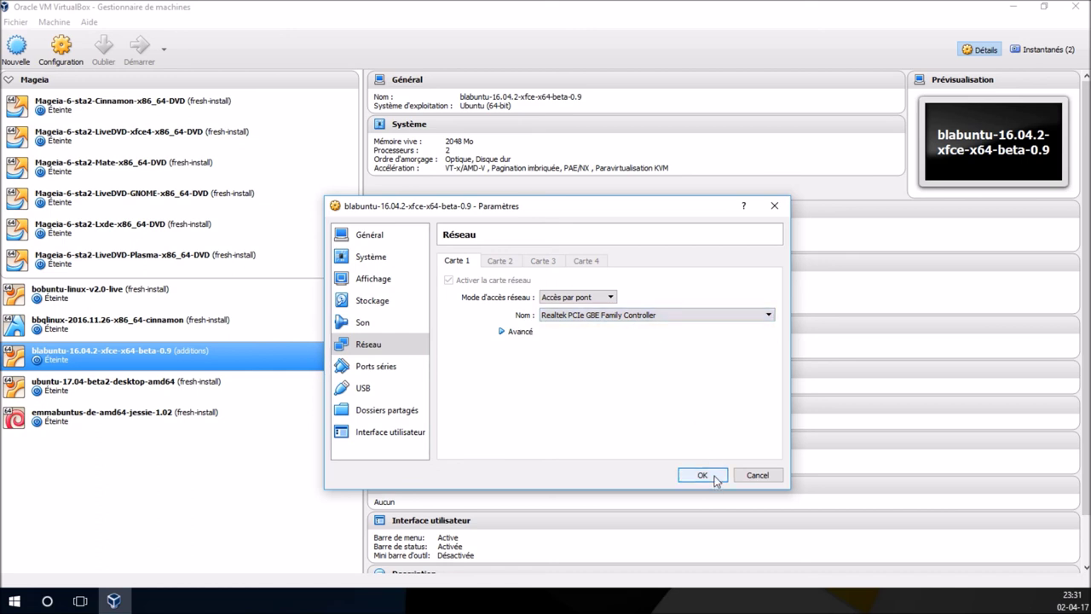
{"action": "left_click", "coordinate": [702, 476]}
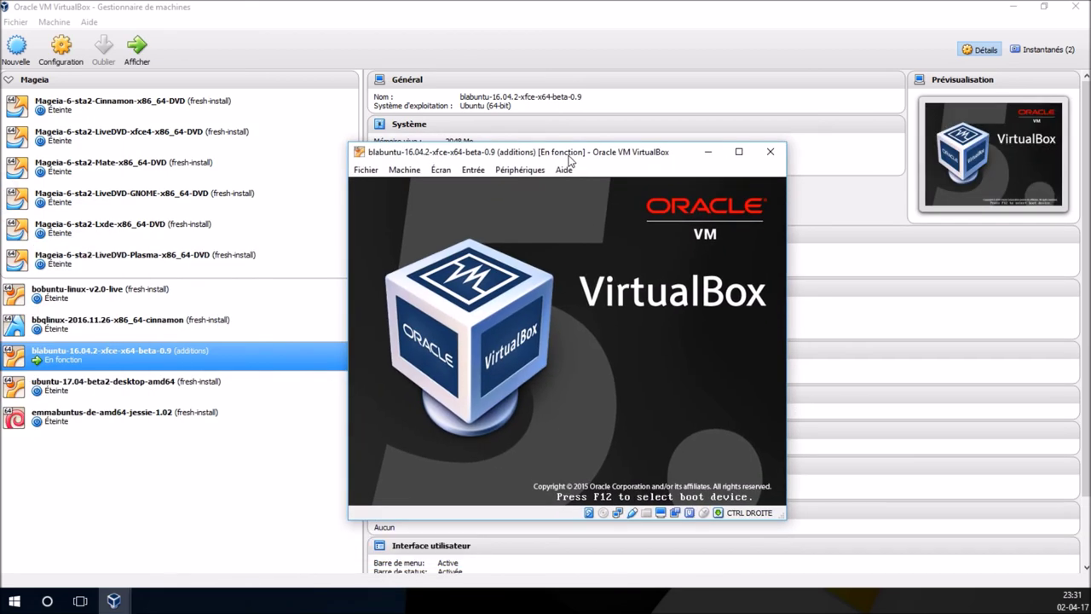
Maximize the VM, boot the Blabuntu GRUB entry, go full screen with Host+F, and enter the account password.
{"action": "double_click", "coordinate": [571, 160]}
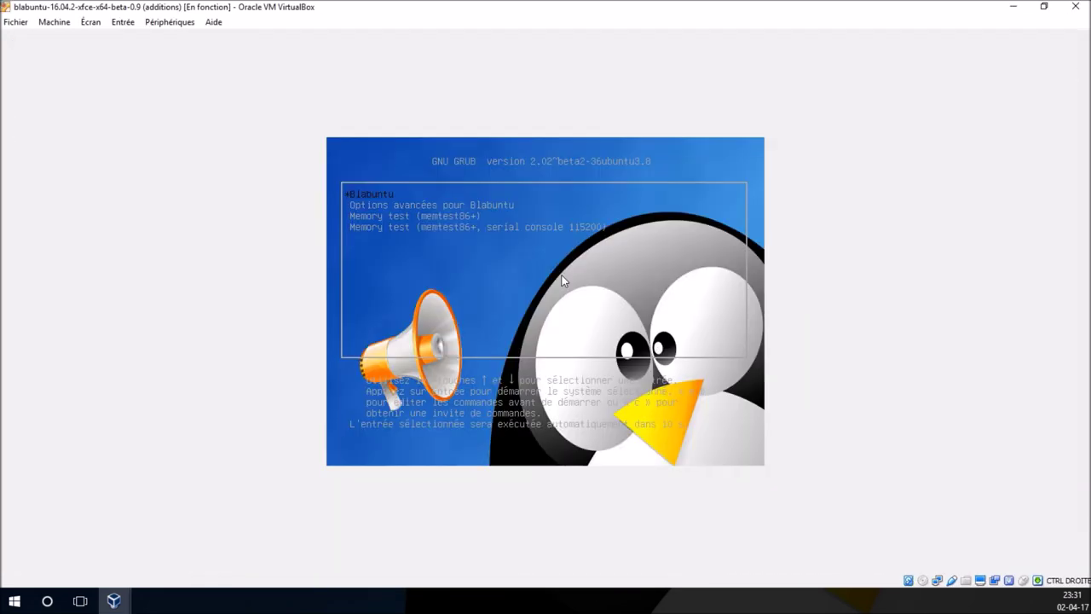
{"action": "key", "text": "Down"}
{"action": "key", "text": "Down"}
{"action": "key", "text": "Down"}
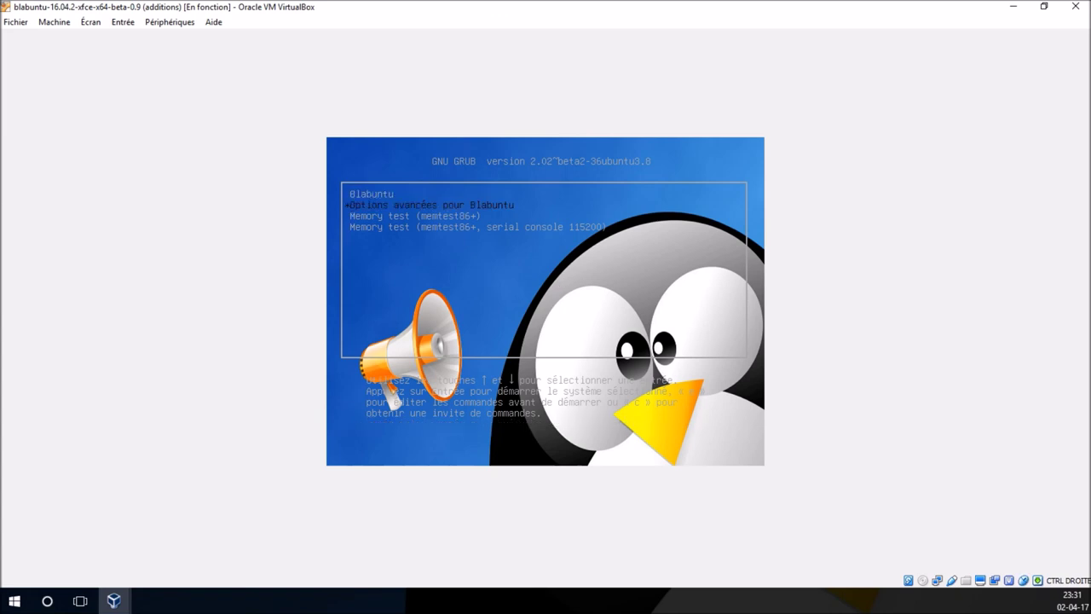
{"action": "key", "text": "Up"}
{"action": "key", "text": "Up"}
{"action": "key", "text": "Up"}
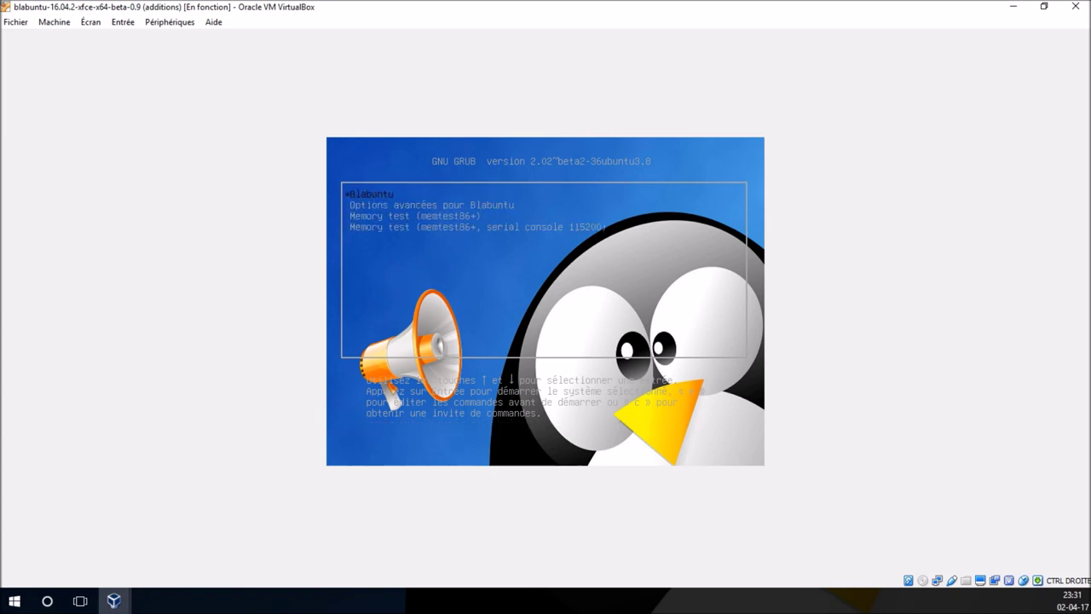
{"action": "key", "text": "Return"}
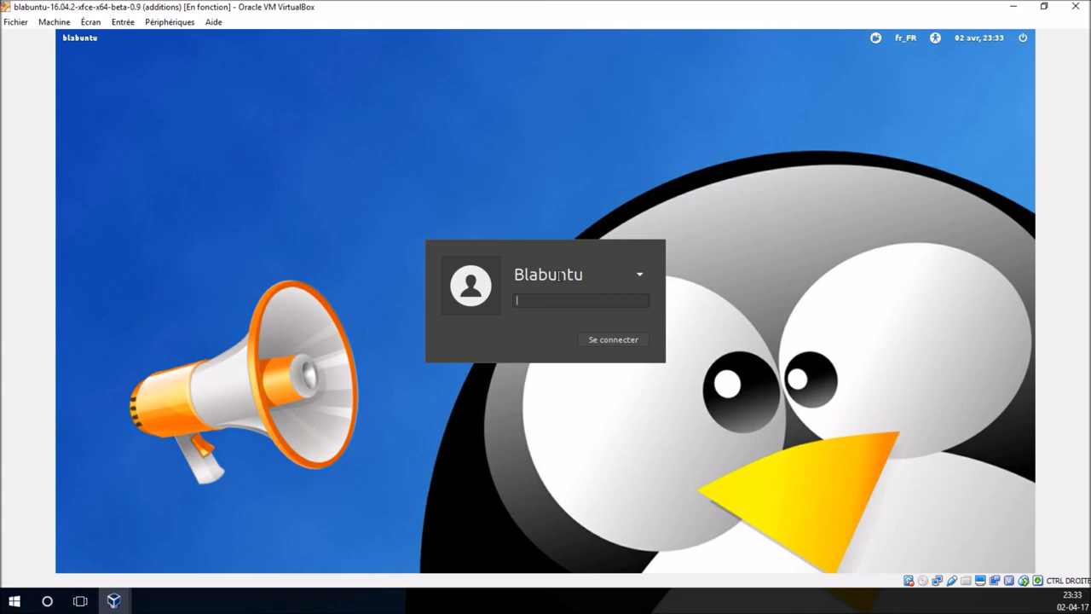
{"action": "key", "text": "Control_R+f"}
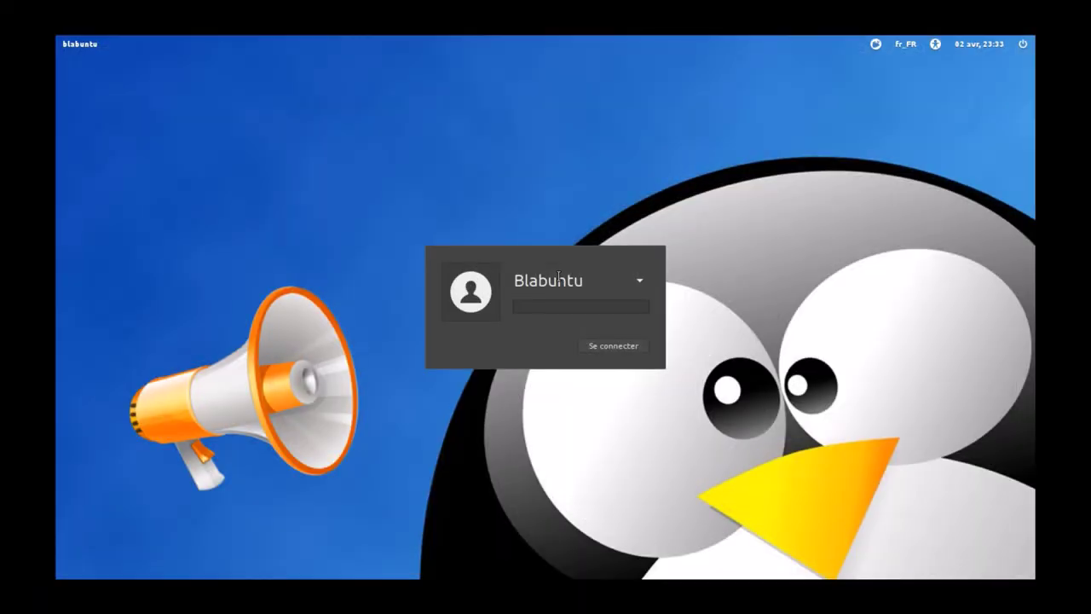
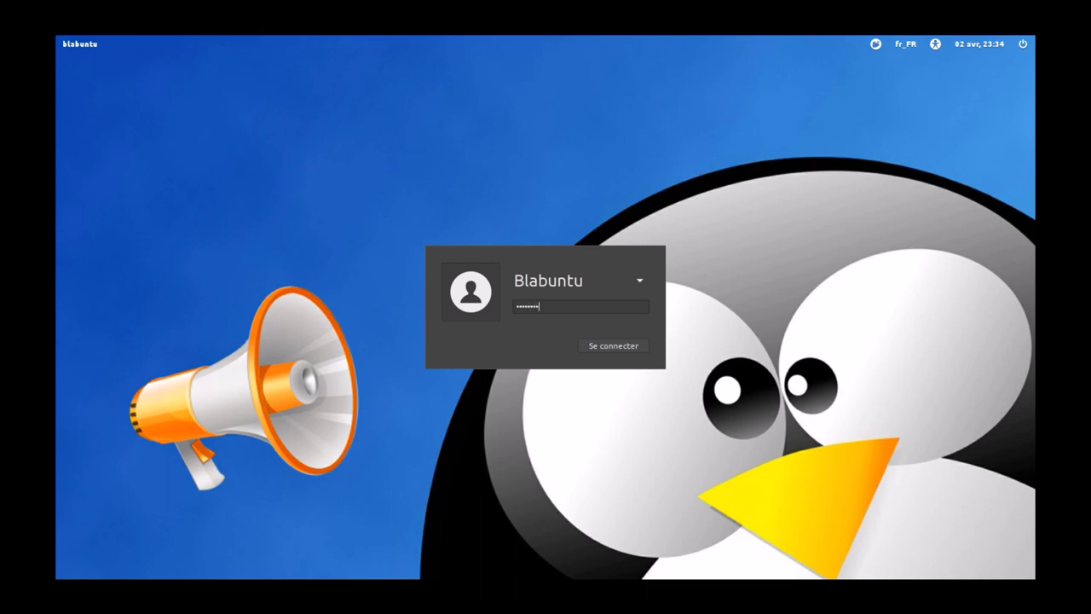